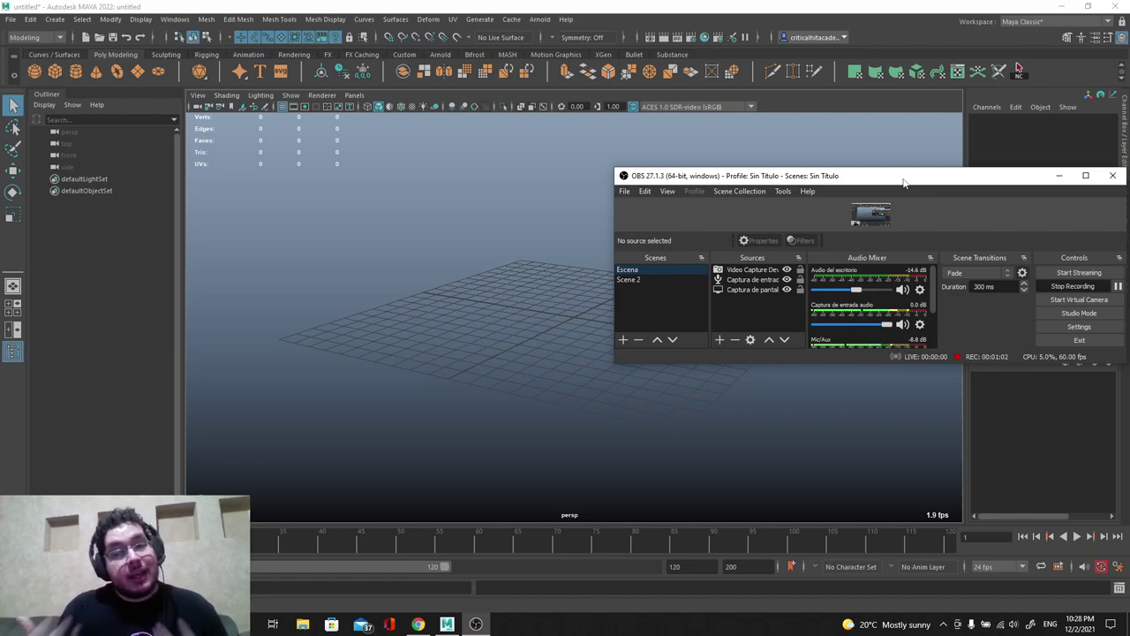
# Switch to OBS, hide the video capture device source in the Escena scene, and minimise the window.
pyautogui.click(1058, 176)
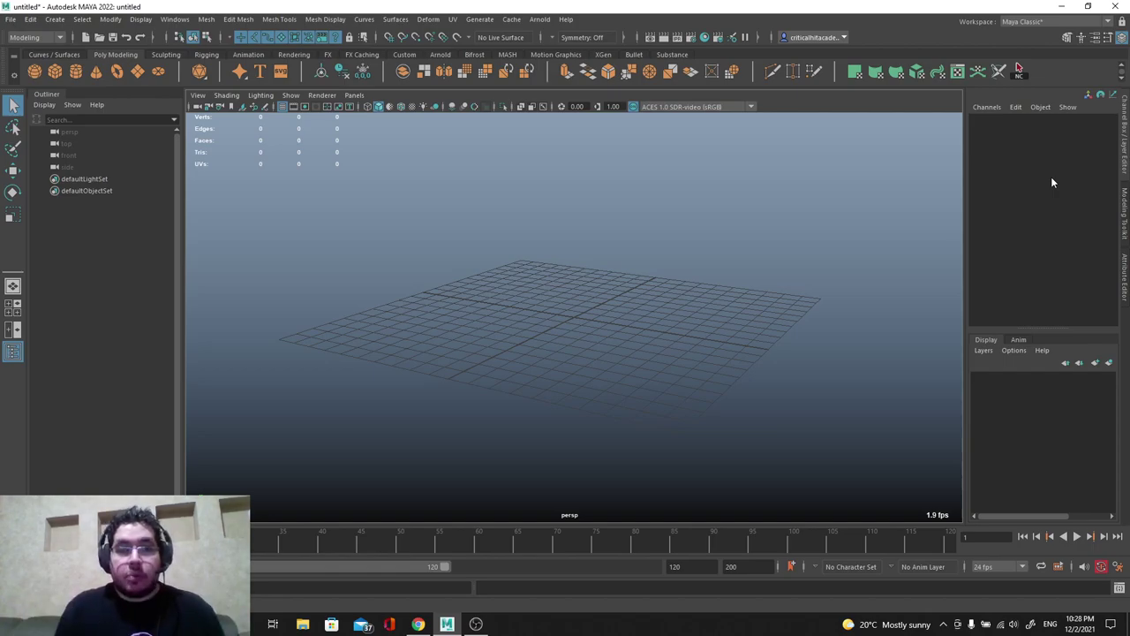
pyautogui.click(476, 624)
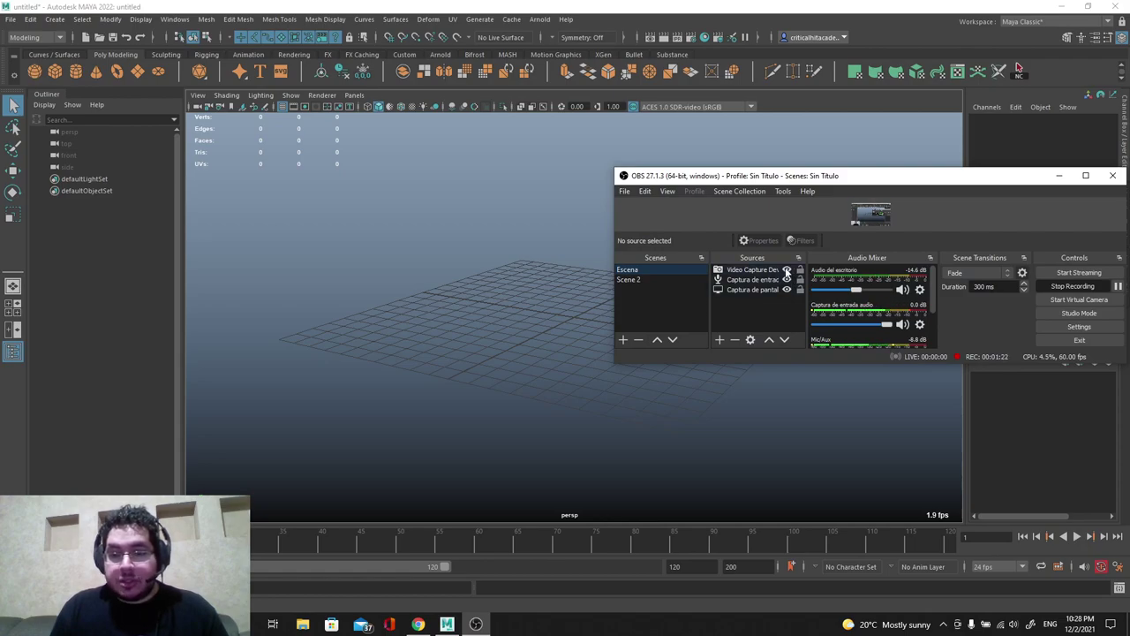
pyautogui.click(787, 270)
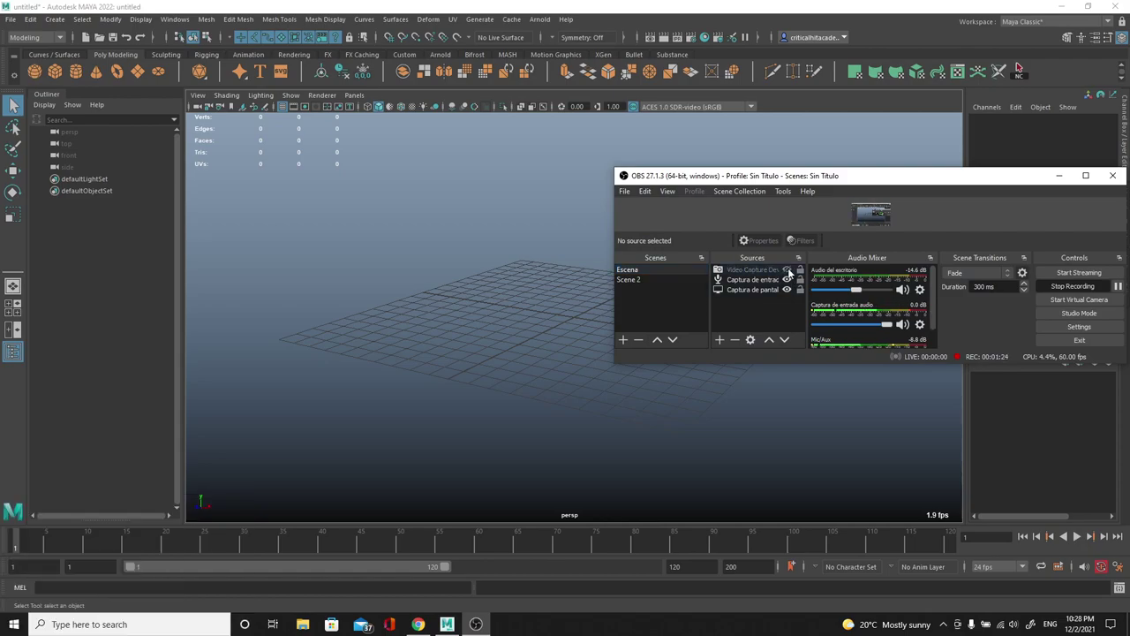
pyautogui.click(1061, 178)
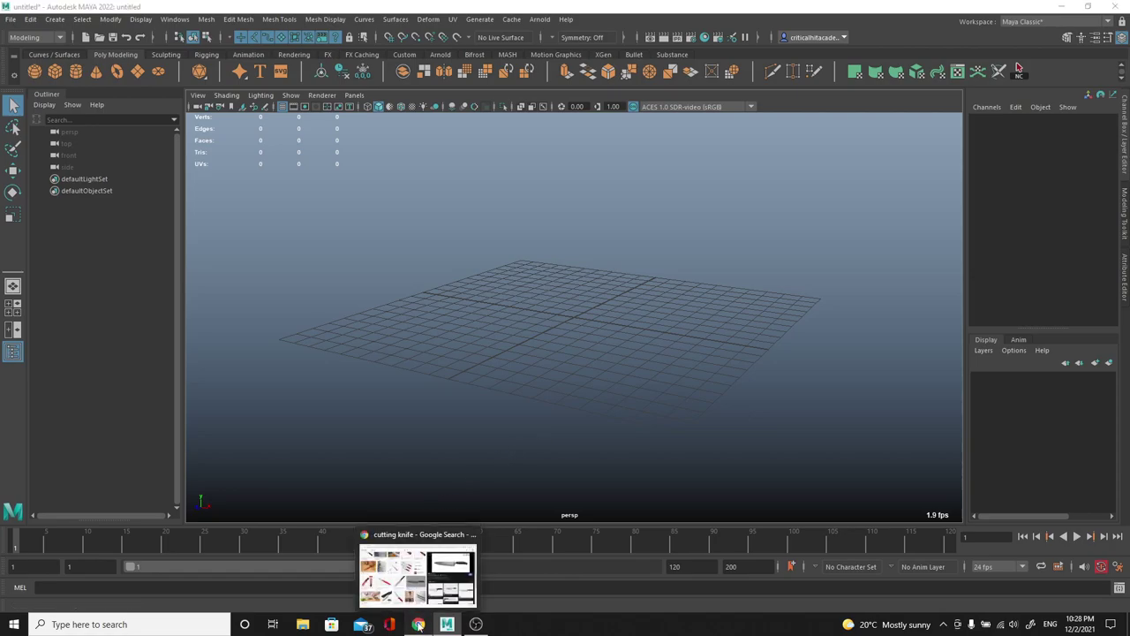
# Switch to Chrome to examine the cutting knife reference images, and return to the empty Maya scene.
pyautogui.click(418, 624)
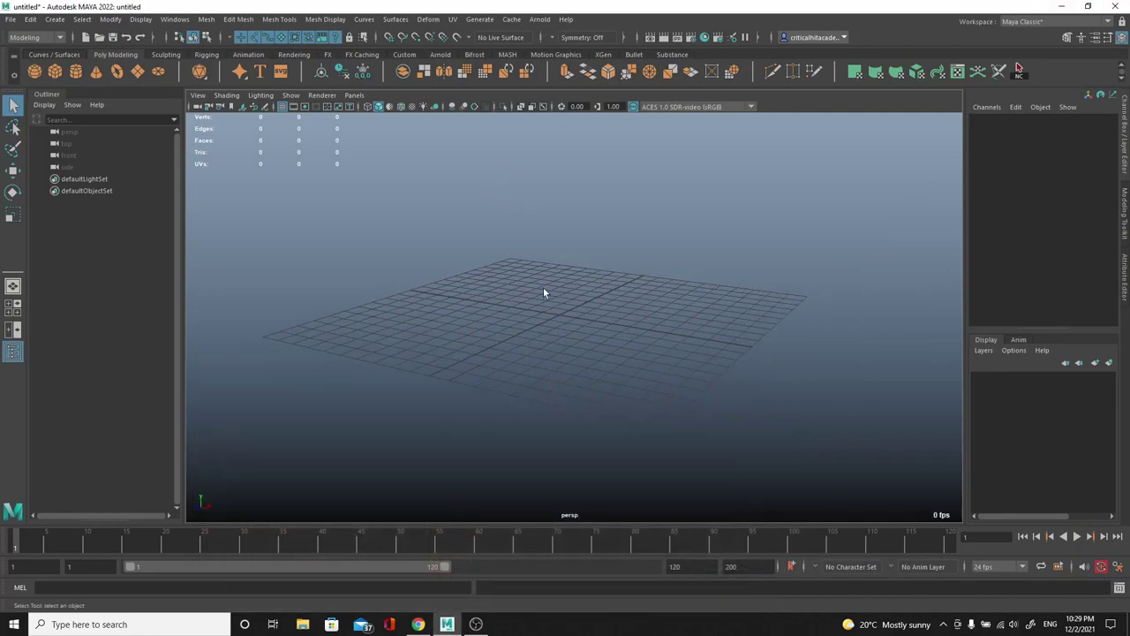
pyautogui.keyDown('alt'); pyautogui.moveTo(544, 293); pyautogui.dragTo(570, 269); pyautogui.keyUp('alt')
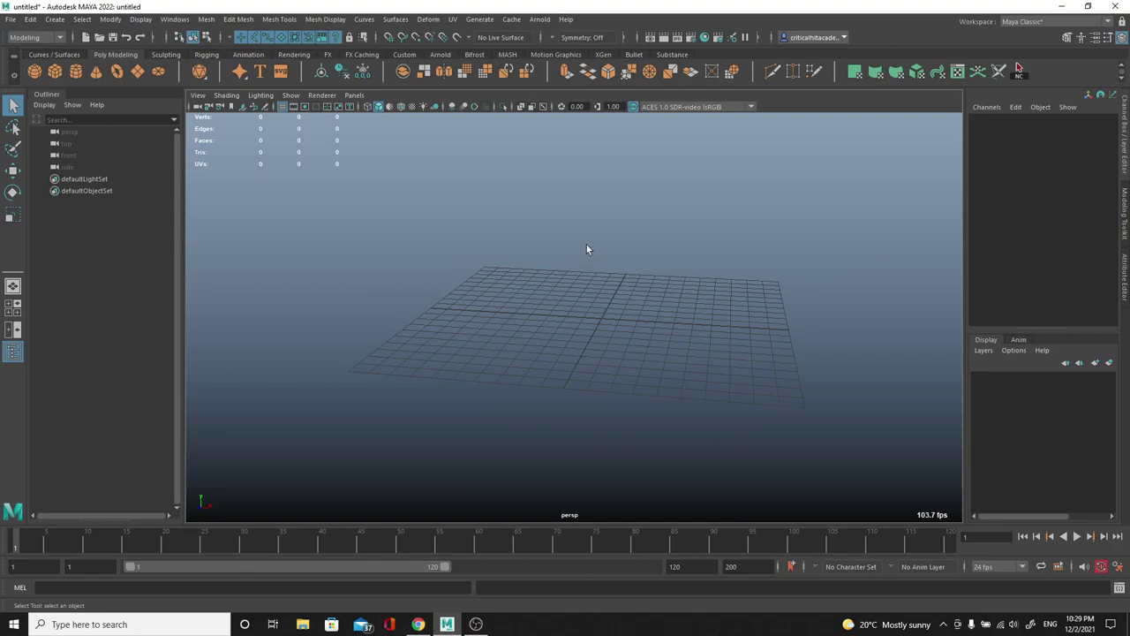
pyautogui.moveTo(555, 256)
pyautogui.keyDown('alt'); pyautogui.mouseDown()
pyautogui.moveTo(545, 262)
pyautogui.moveTo(566, 238)
pyautogui.mouseUp(); pyautogui.keyUp('alt')
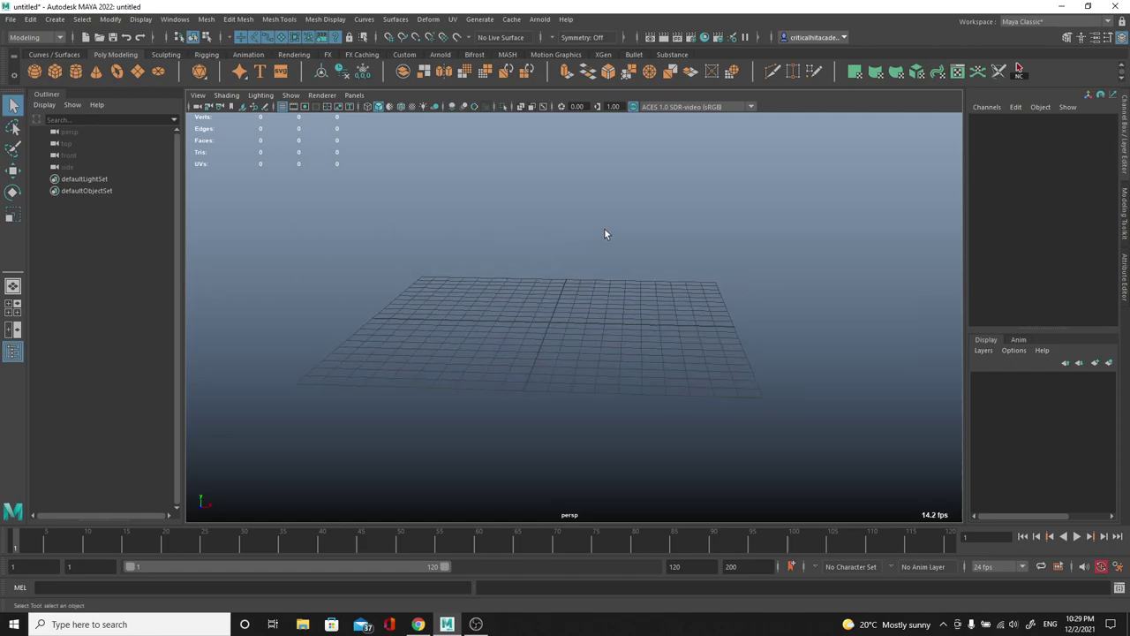
# In the side view, start importing an image plane and select 1._chef_knife-bb260f9.jpg from the project's sourceimages folder.
pyautogui.press('space')
pyautogui.moveTo(599, 232); pyautogui.dragTo(663, 232)
pyautogui.scroll(-5, 642, 233)
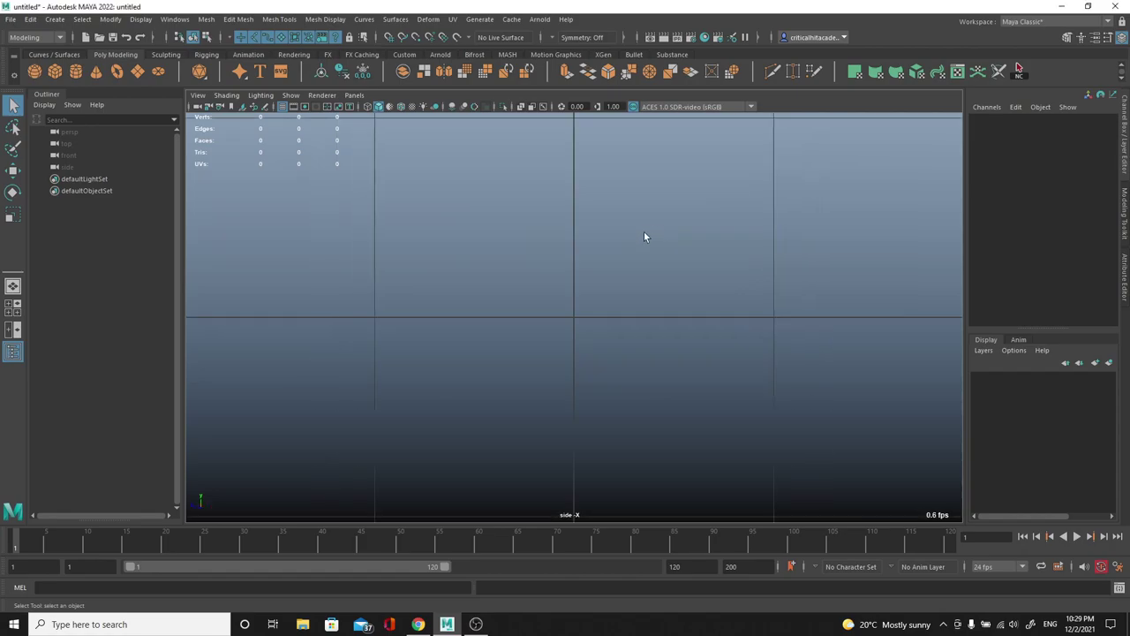
pyautogui.click(198, 95)
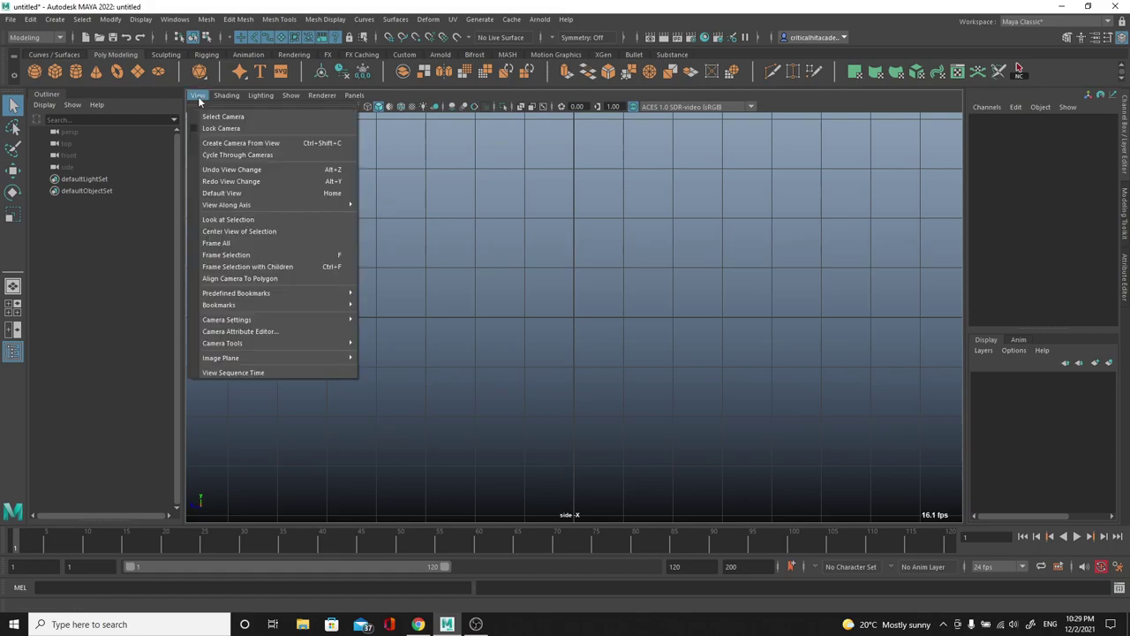
pyautogui.moveTo(274, 357)
pyautogui.click(421, 362)
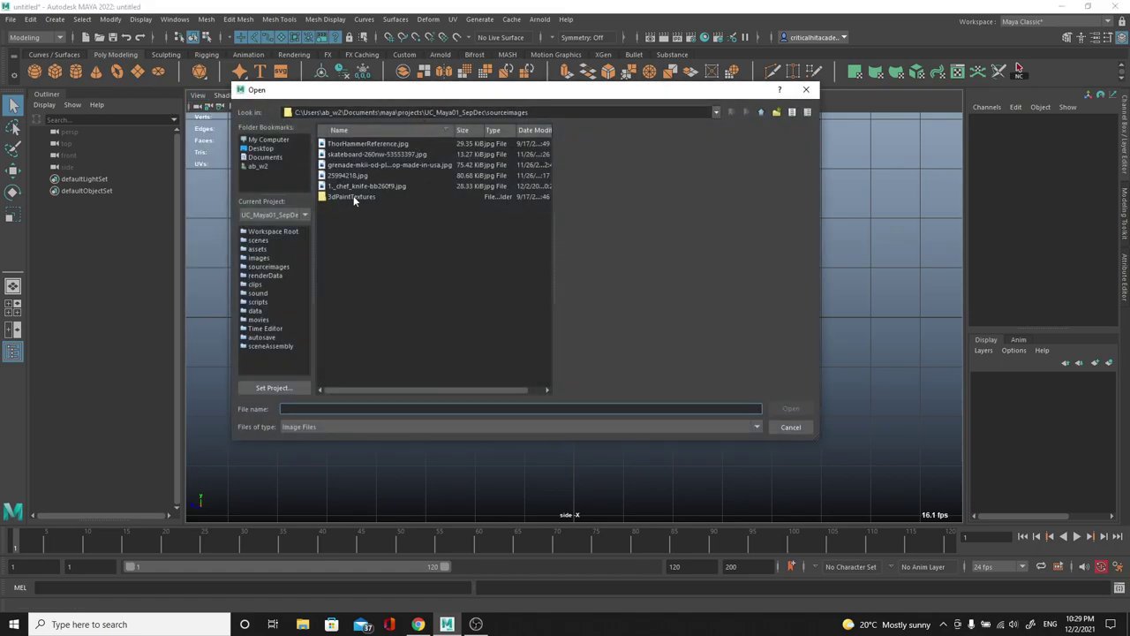
pyautogui.doubleClick(491, 112)
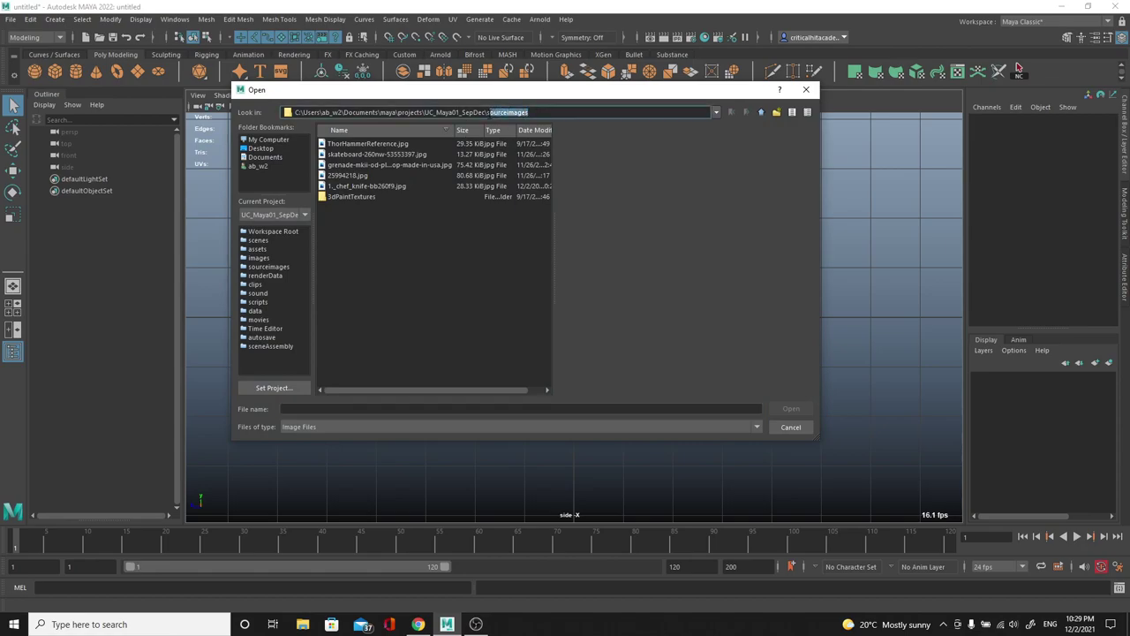
pyautogui.moveTo(421, 112); pyautogui.dragTo(496, 112)
pyautogui.click(497, 113)
pyautogui.click(353, 186)
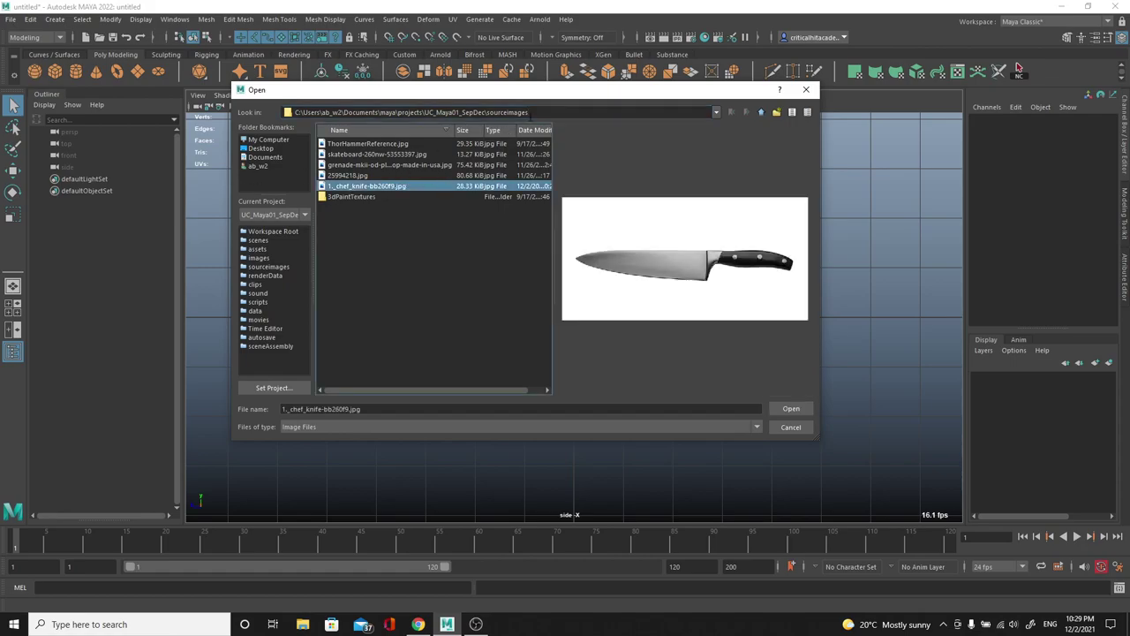
# Examine the folder structure of the default project under Documents > maya > projects in File Explorer, and close that window.
pyautogui.click(302, 624)
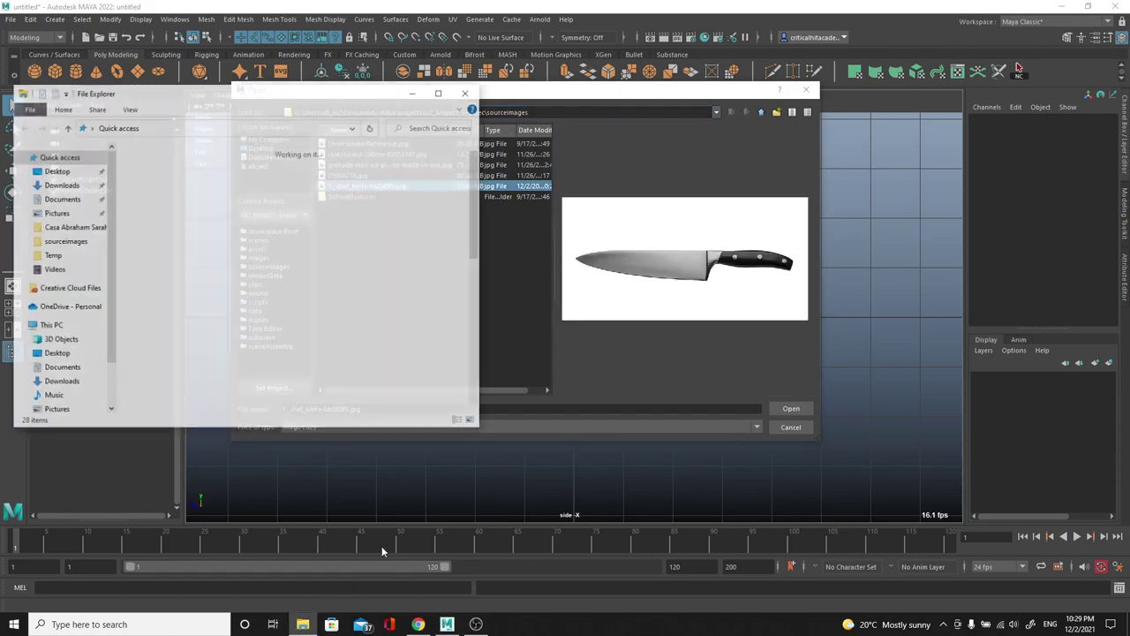
pyautogui.click(84, 198)
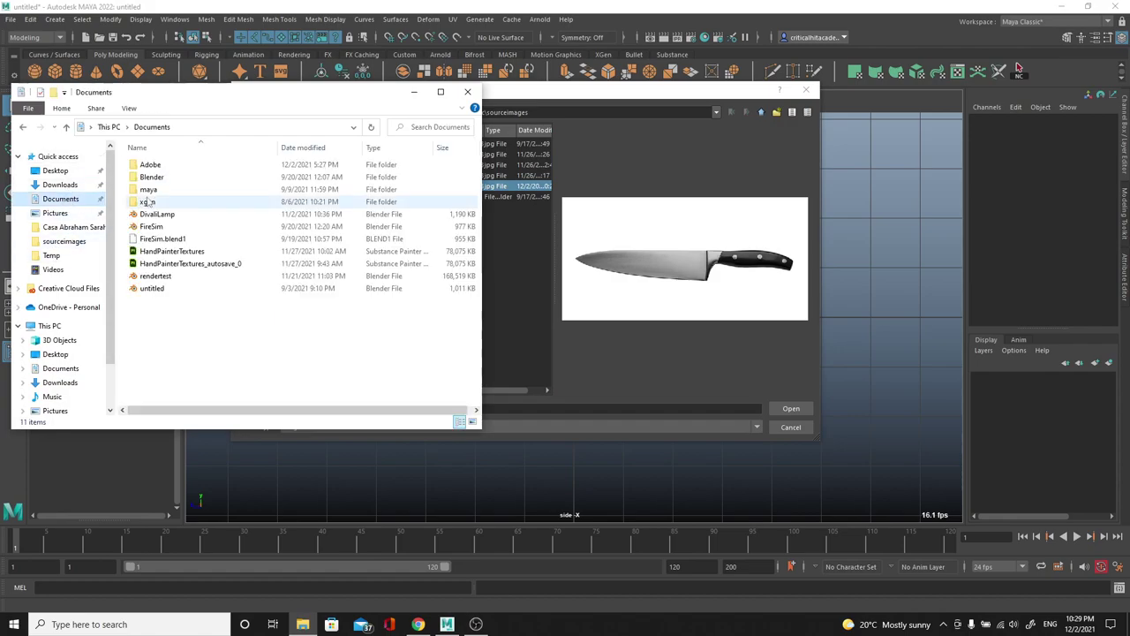
pyautogui.doubleClick(157, 190)
pyautogui.doubleClick(175, 189)
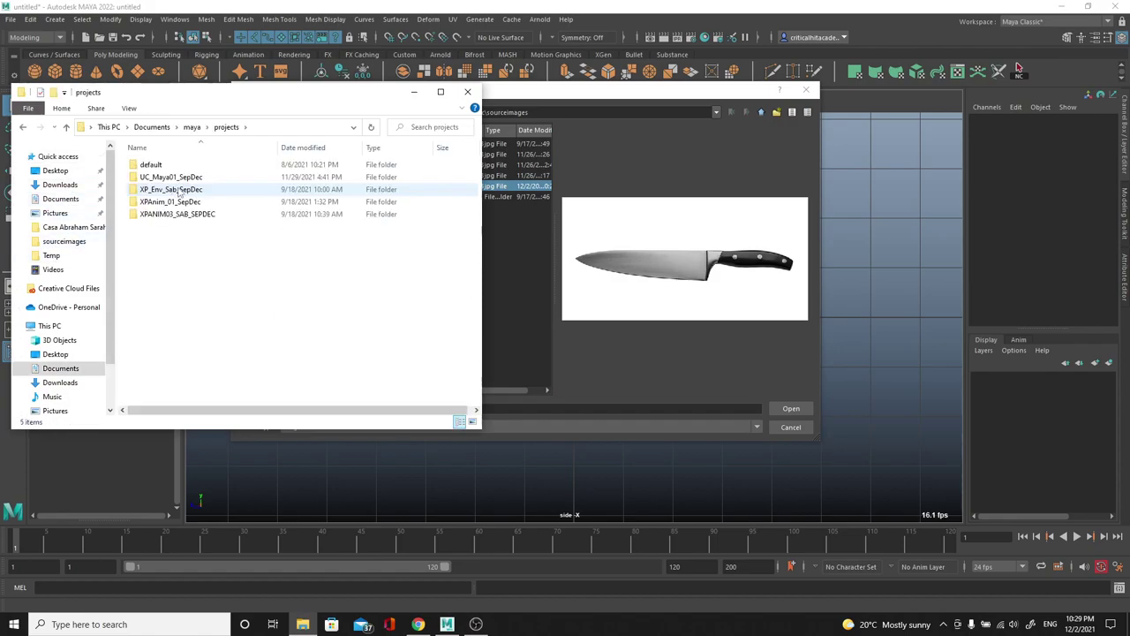
pyautogui.doubleClick(152, 165)
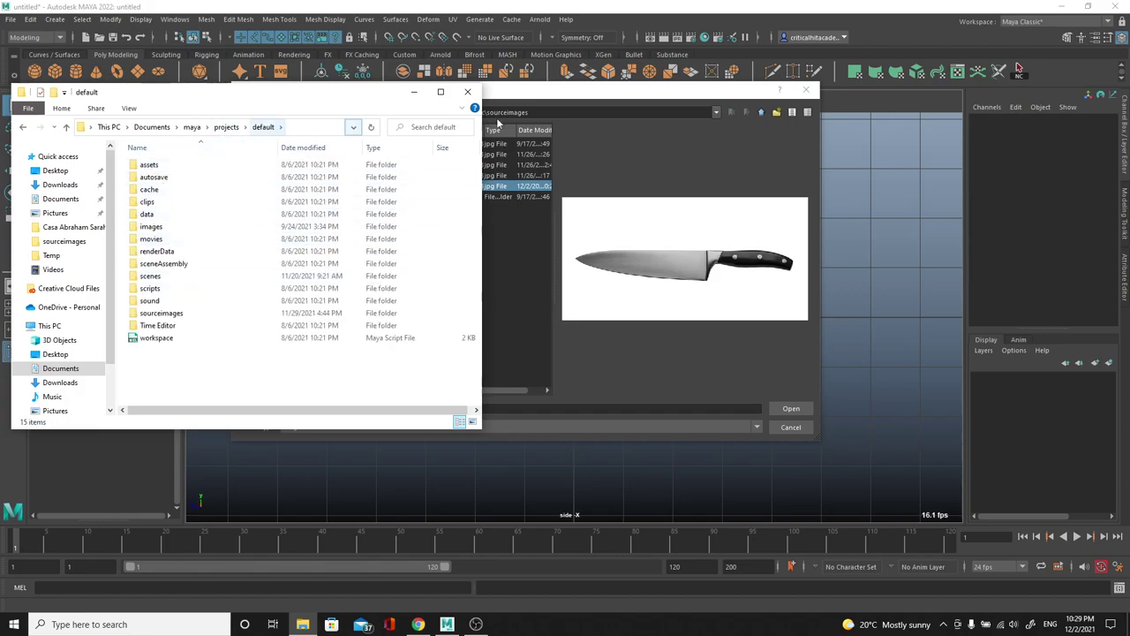
pyautogui.click(468, 91)
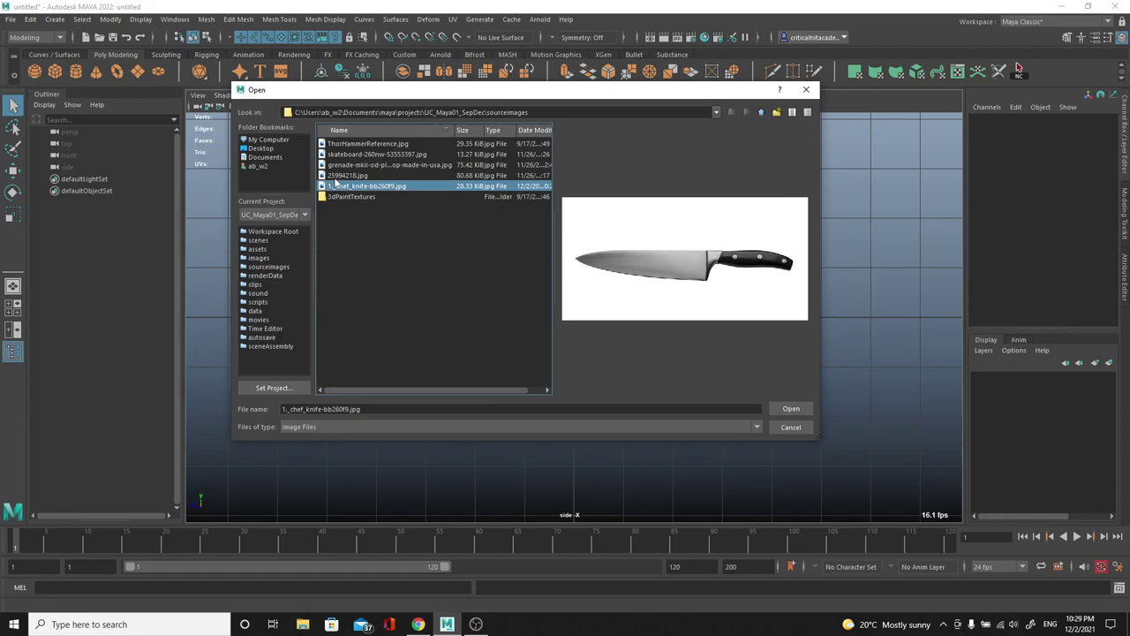
# Load the chef knife image as an image plane, scale it uniformly to about 19.1 and raise it to about 10.6 in Y.
pyautogui.click(791, 409)
pyautogui.press('f')
pyautogui.press('r')
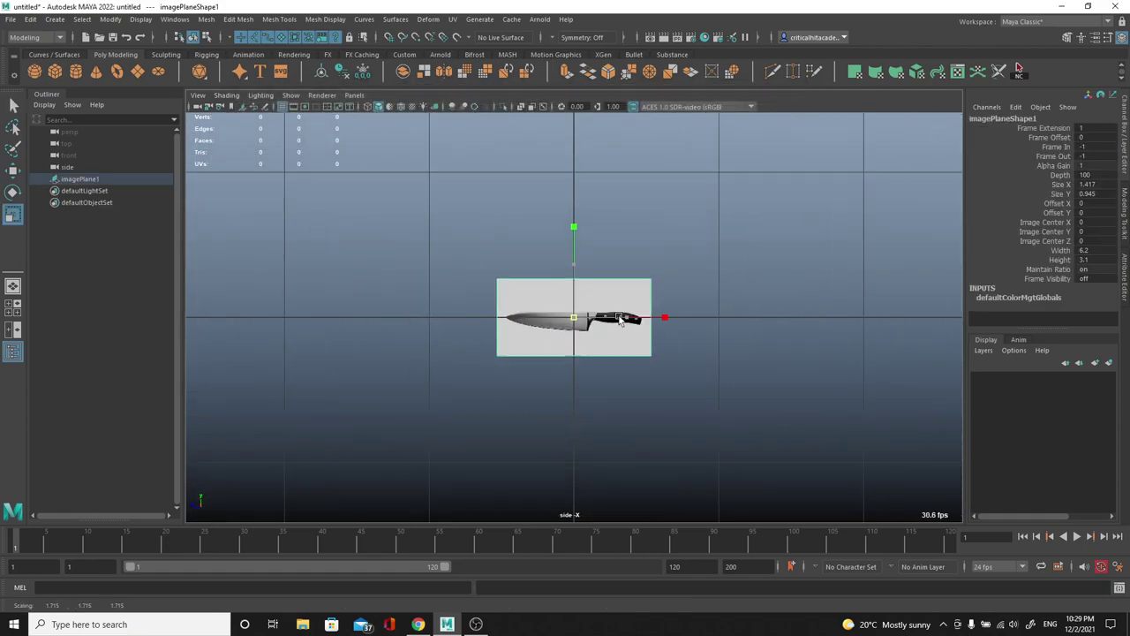
pyautogui.moveTo(576, 323); pyautogui.dragTo(567, 187)
pyautogui.press('w')
pyautogui.scroll(-2, 676, 342)
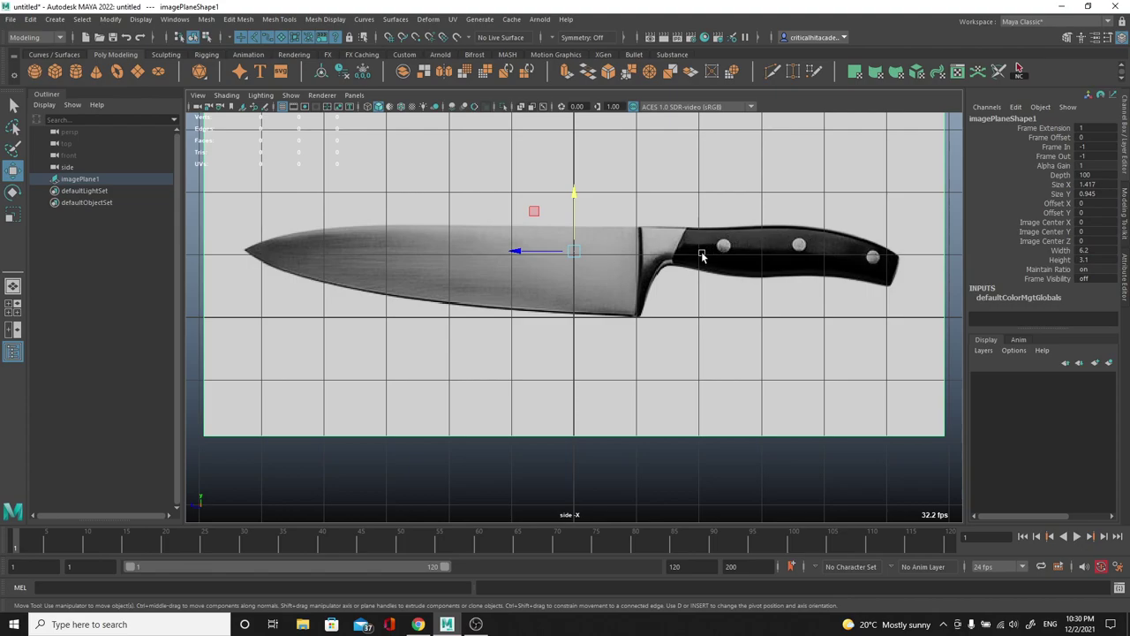
pyautogui.click(291, 206)
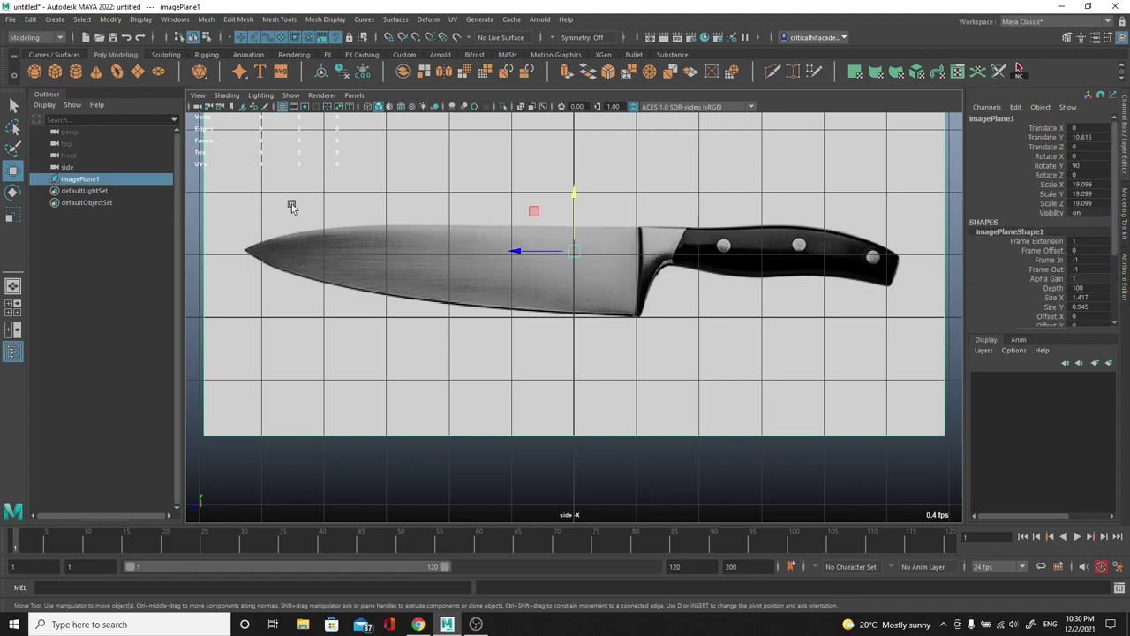
pyautogui.click(58, 73)
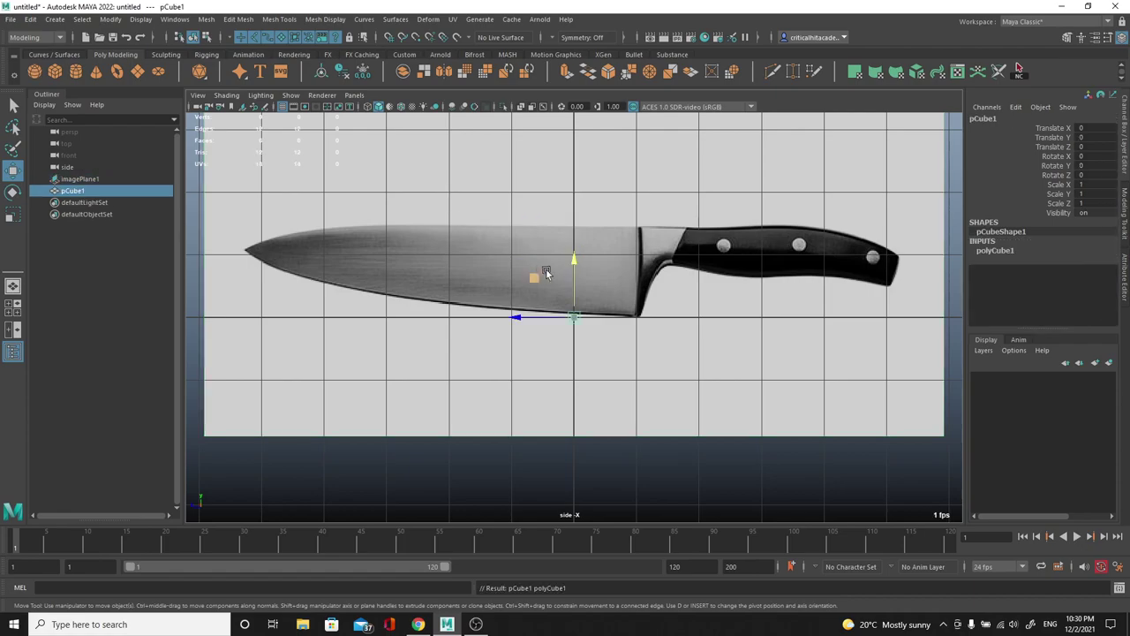
pyautogui.press('r')
pyautogui.moveTo(588, 316); pyautogui.dragTo(618, 316)
pyautogui.press('w')
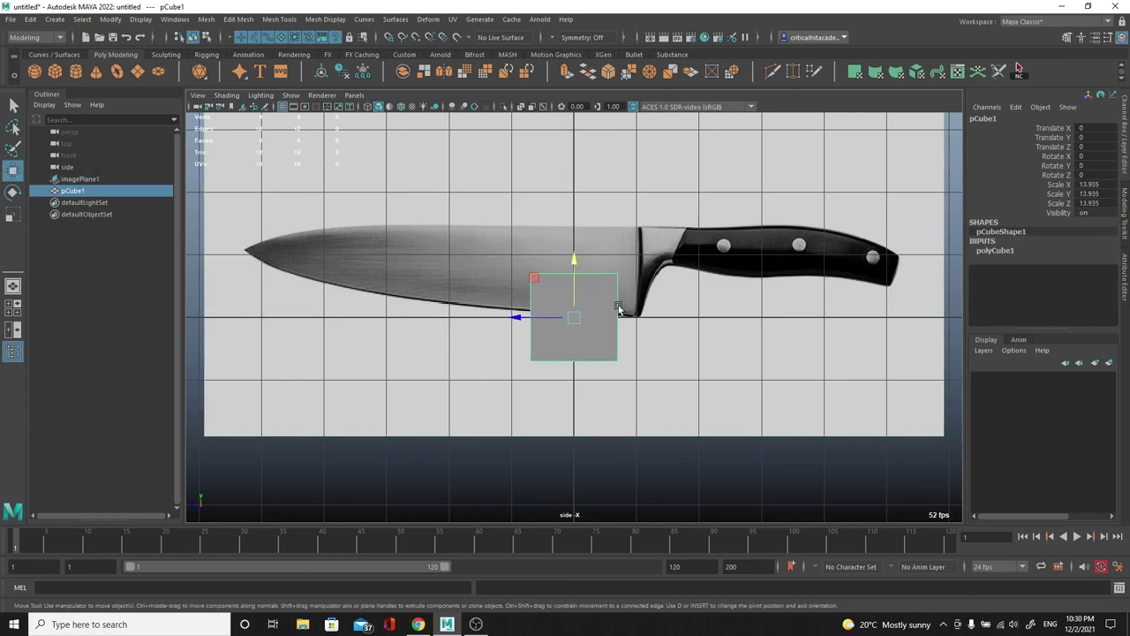
pyautogui.moveTo(550, 320)
pyautogui.mouseDown()
pyautogui.moveTo(586, 316)
pyautogui.moveTo(571, 315)
pyautogui.mouseUp()
pyautogui.moveTo(598, 260); pyautogui.dragTo(592, 215)
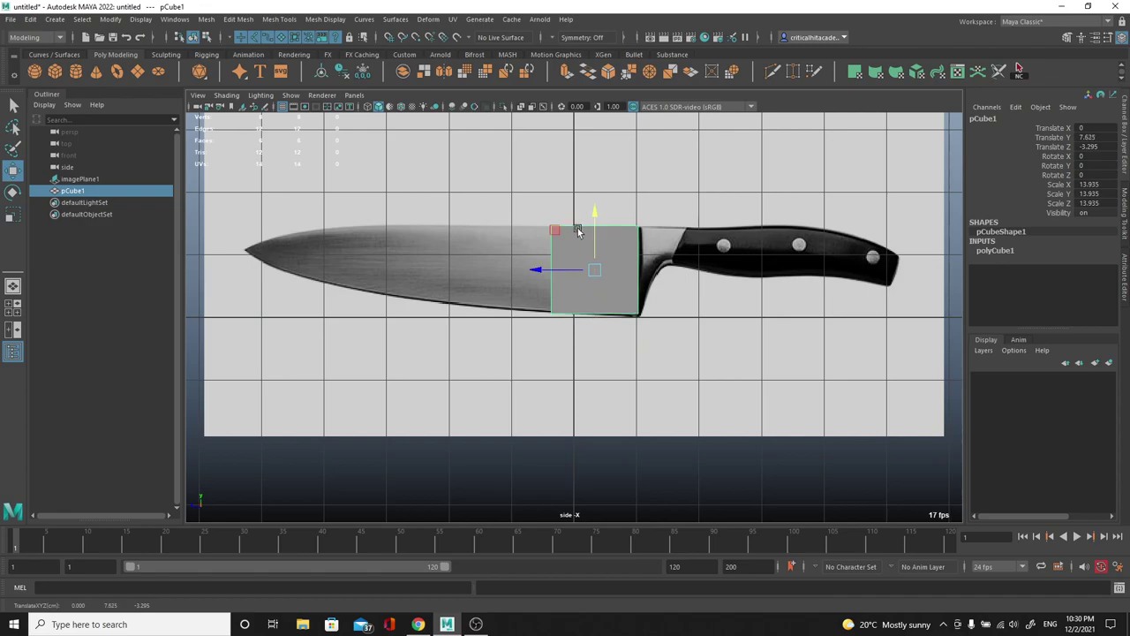
pyautogui.hotkey('ctrl', 'z')
pyautogui.press('Delete')
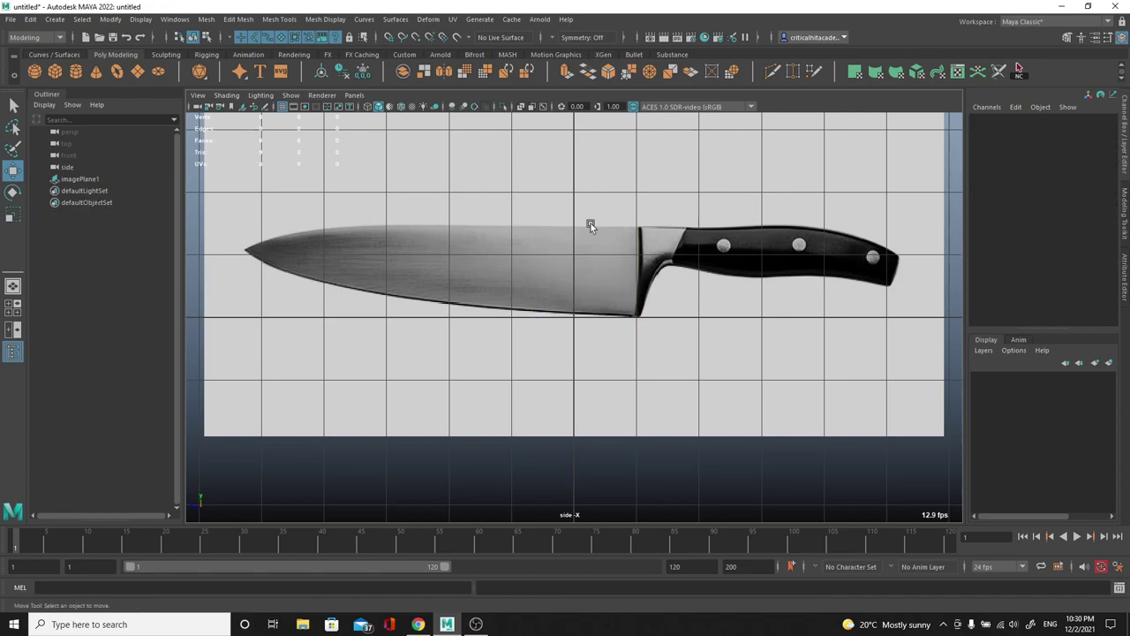
# Create a polygon cube, scale it uniformly to the blade's height and place it over the heel at about Y 7.7, Z -4.0.
pyautogui.click(55, 72)
pyautogui.moveTo(573, 268); pyautogui.dragTo(580, 207)
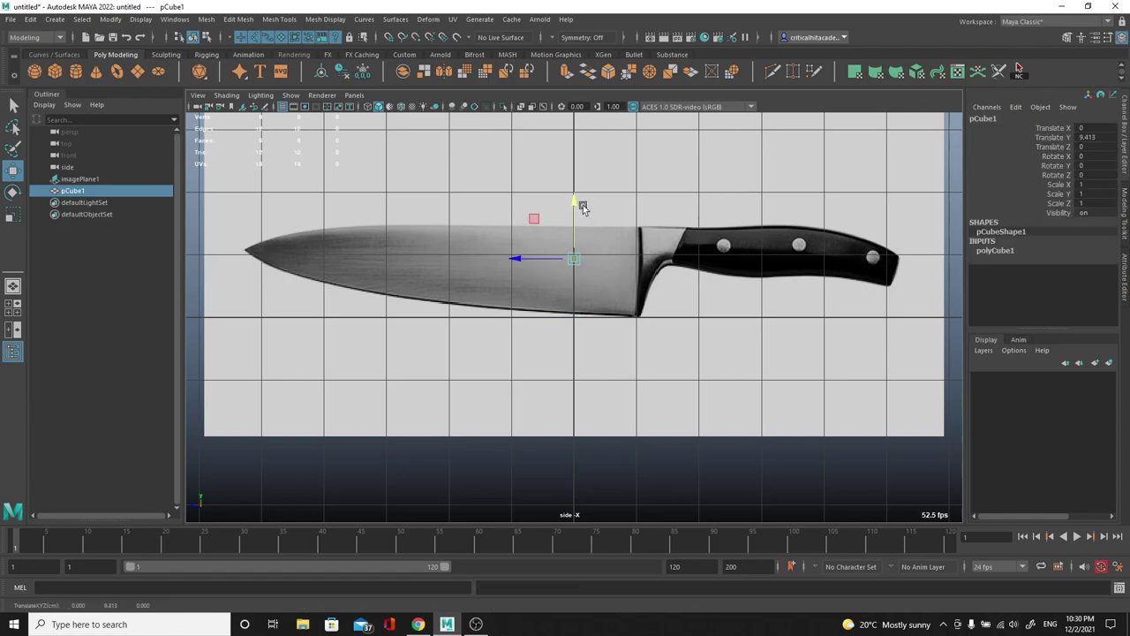
pyautogui.press('r')
pyautogui.moveTo(571, 261)
pyautogui.mouseDown()
pyautogui.moveTo(620, 252)
pyautogui.moveTo(575, 255)
pyautogui.moveTo(585, 255)
pyautogui.mouseUp()
pyautogui.press('w')
pyautogui.moveTo(599, 204); pyautogui.dragTo(598, 215)
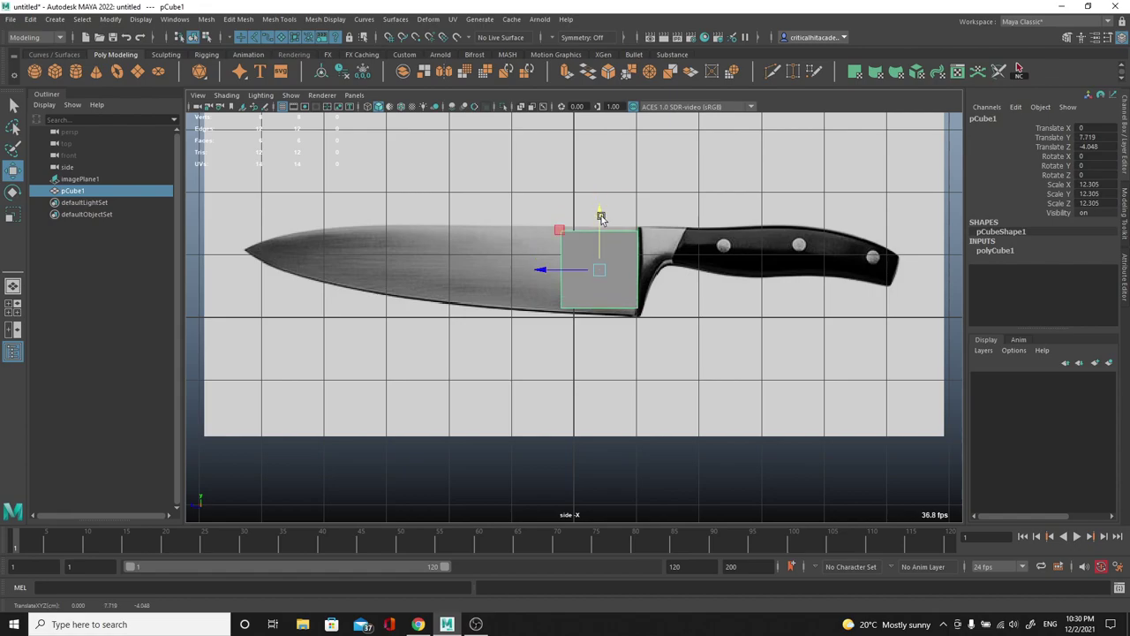
pyautogui.press('r')
pyautogui.moveTo(599, 269); pyautogui.dragTo(609, 270)
# Move the cube's vertices on the blade side out to the knife tip and scale them together vertically to taper the blade.
pyautogui.moveTo(577, 236); pyautogui.dragTo(530, 234, button='right')
pyautogui.moveTo(520, 187); pyautogui.dragTo(595, 337)
pyautogui.press('w')
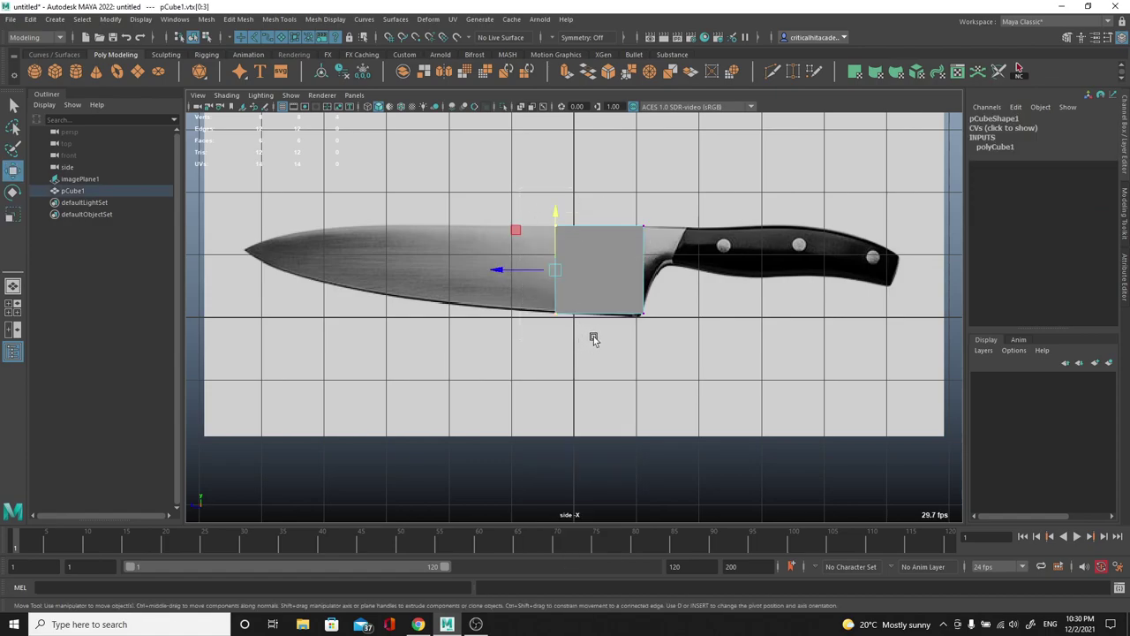
pyautogui.moveTo(495, 272); pyautogui.dragTo(184, 273)
pyautogui.press('r')
pyautogui.moveTo(235, 218); pyautogui.dragTo(240, 263)
pyautogui.press('w')
pyautogui.moveTo(241, 234); pyautogui.dragTo(221, 251)
pyautogui.press('r')
pyautogui.press('w')
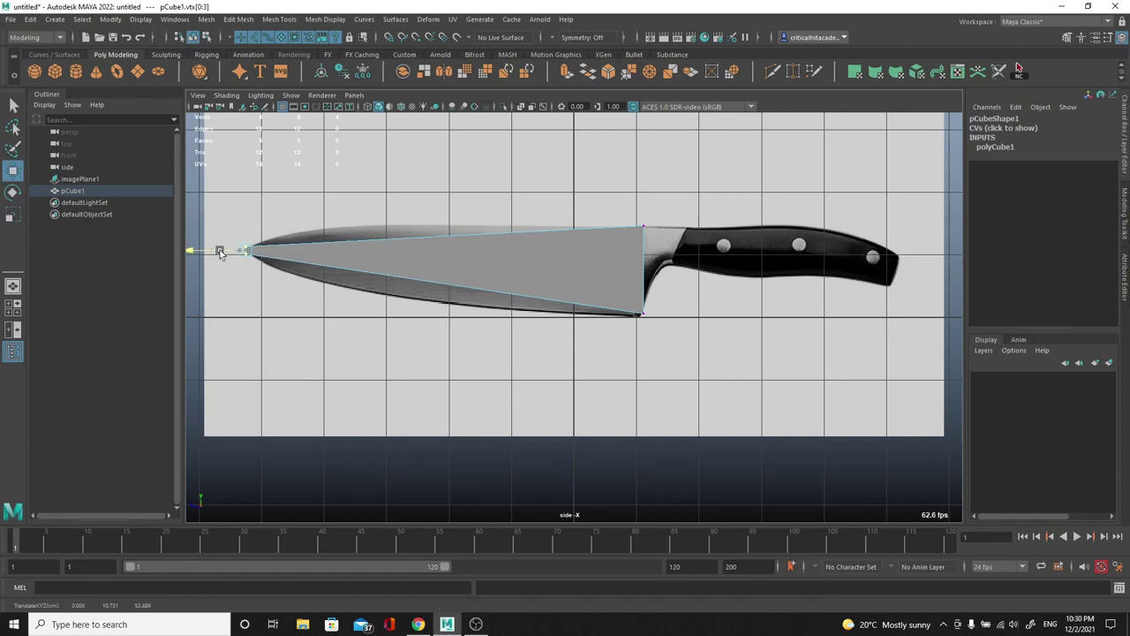
pyautogui.click(264, 254)
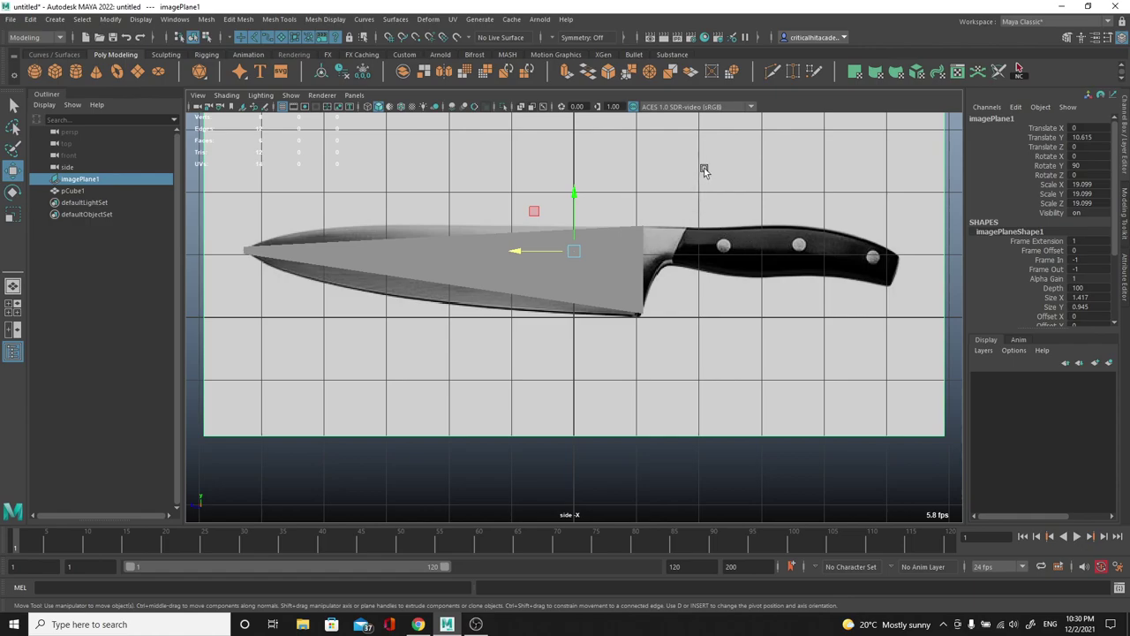
pyautogui.click(773, 76)
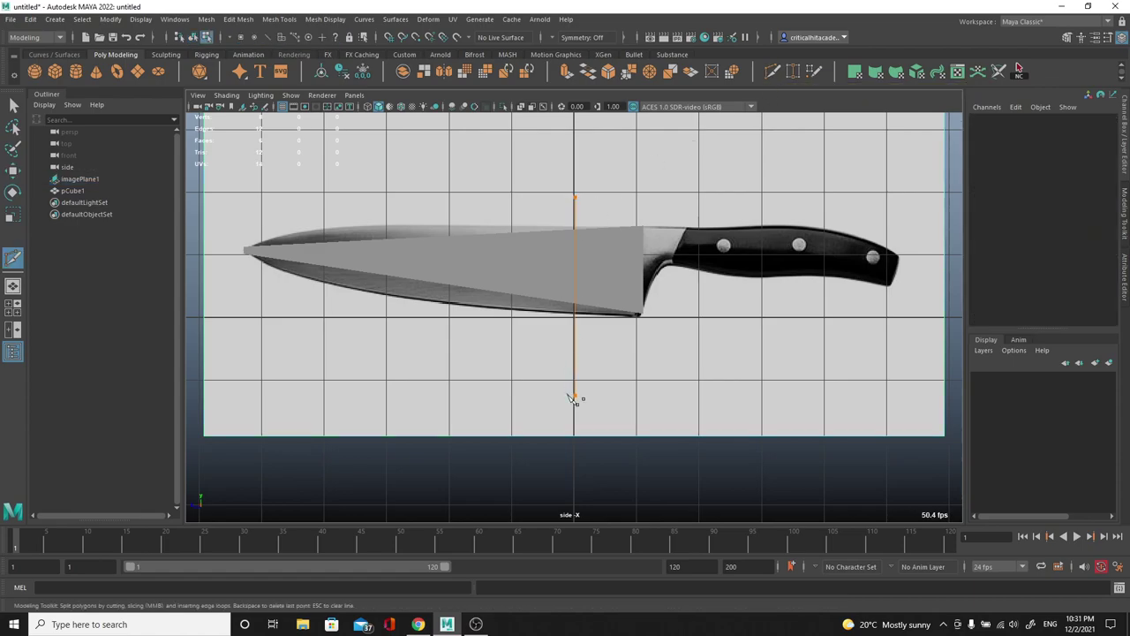
pyautogui.press('q')
# Slice the blade mesh with six roughly evenly spaced vertical cuts along its length using Multi-Cut.
pyautogui.click(563, 255)
pyautogui.moveTo(525, 267); pyautogui.dragTo(578, 244, button='right')
pyautogui.click(772, 72)
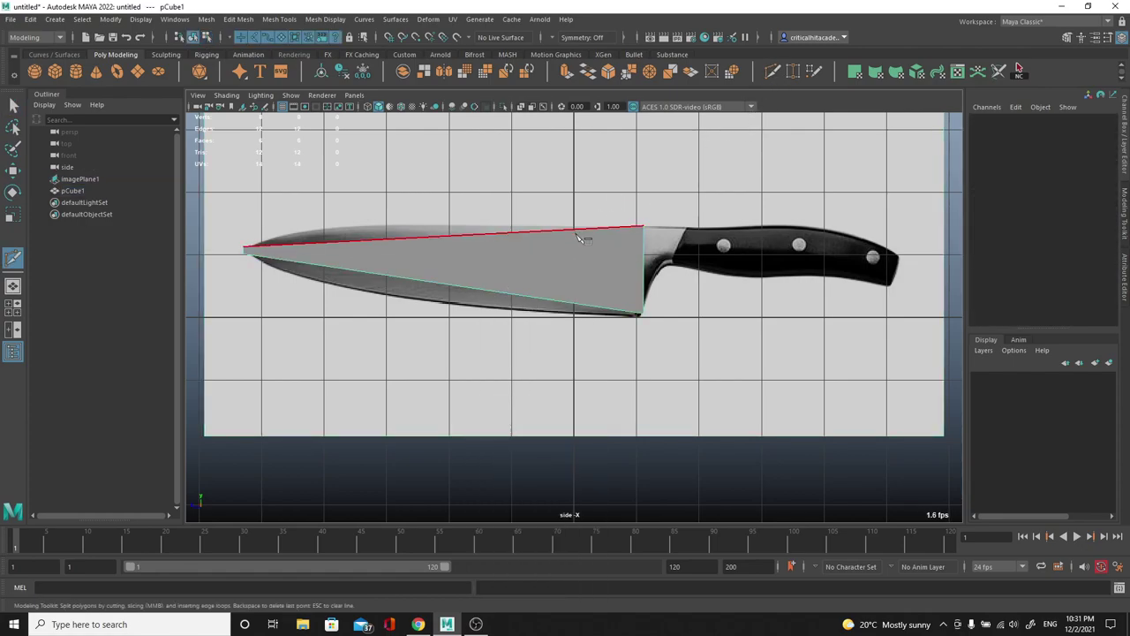
pyautogui.keyDown('shift'); pyautogui.click(579, 406); pyautogui.keyUp('shift')
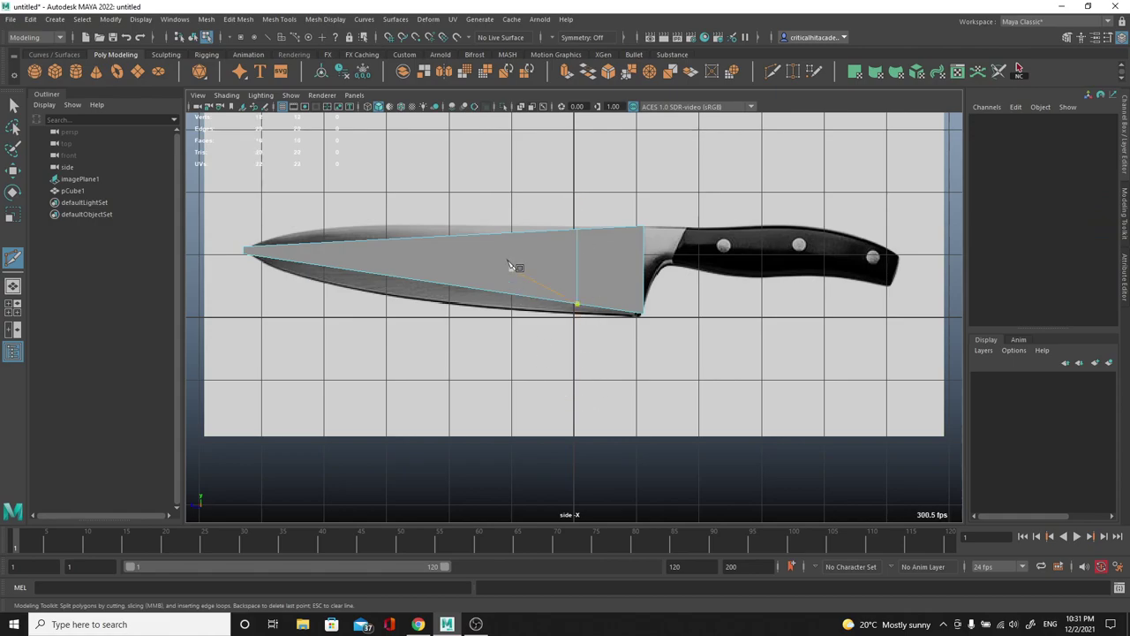
pyautogui.moveTo(513, 362); pyautogui.dragTo(384, 358)
pyautogui.keyDown('shift'); pyautogui.moveTo(268, 212); pyautogui.dragTo(268, 345); pyautogui.keyUp('shift')
pyautogui.press('q')
# Raise the upper vertices of the two cuts nearest the handle to meet the blade's spine in the reference image.
pyautogui.scroll(2, 612, 242)
pyautogui.keyDown('alt'); pyautogui.moveTo(612, 242); pyautogui.dragTo(603, 253, button='middle'); pyautogui.keyUp('alt')
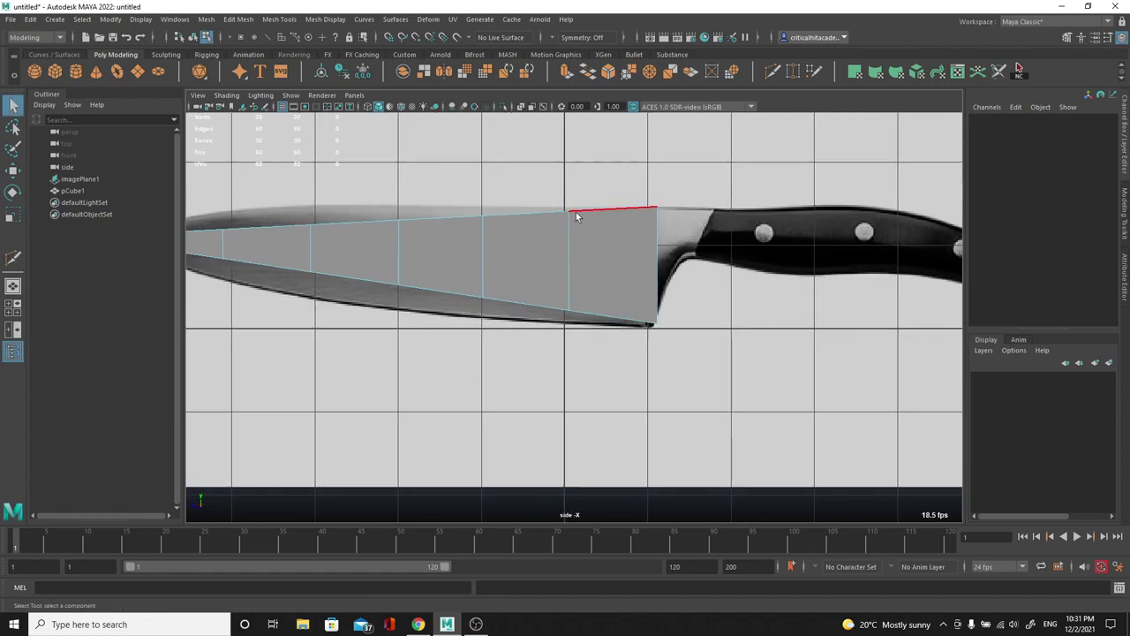
pyautogui.moveTo(581, 219); pyautogui.dragTo(540, 196, button='right')
pyautogui.moveTo(539, 196); pyautogui.dragTo(601, 229)
pyautogui.press('w')
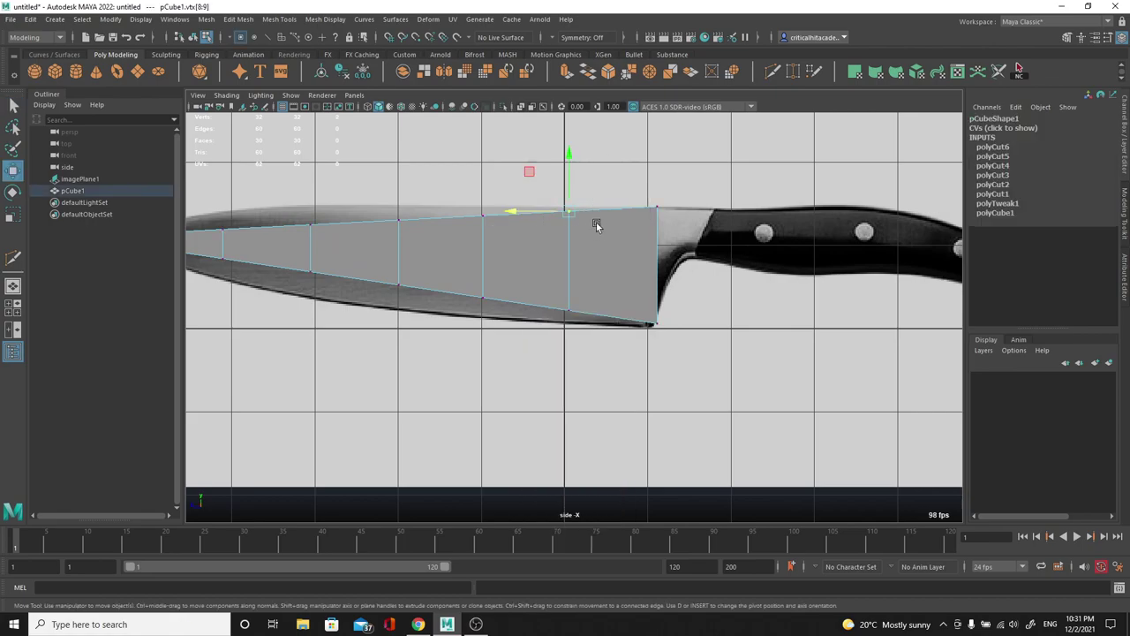
pyautogui.keyDown('alt'); pyautogui.moveTo(519, 186); pyautogui.dragTo(614, 180, button='middle'); pyautogui.keyUp('alt')
pyautogui.moveTo(611, 183); pyautogui.dragTo(549, 223)
pyautogui.moveTo(578, 180); pyautogui.dragTo(578, 166)
# Raise the upper vertices of the remaining cuts toward the knife tip to follow the blade's spine in the reference image.
pyautogui.keyDown('alt'); pyautogui.moveTo(529, 203); pyautogui.dragTo(577, 212, button='middle'); pyautogui.keyUp('alt')
pyautogui.moveTo(566, 189); pyautogui.dragTo(541, 163)
pyautogui.keyDown('alt'); pyautogui.moveTo(479, 205); pyautogui.dragTo(568, 200, button='middle'); pyautogui.keyUp('alt')
pyautogui.moveTo(567, 195); pyautogui.dragTo(515, 239)
pyautogui.click(545, 169)
pyautogui.hotkey('ctrl', 'z')
pyautogui.moveTo(542, 190); pyautogui.dragTo(542, 167)
pyautogui.keyDown('alt'); pyautogui.moveTo(431, 212); pyautogui.dragTo(470, 210, button='middle'); pyautogui.keyUp('alt')
pyautogui.moveTo(475, 212); pyautogui.dragTo(501, 186)
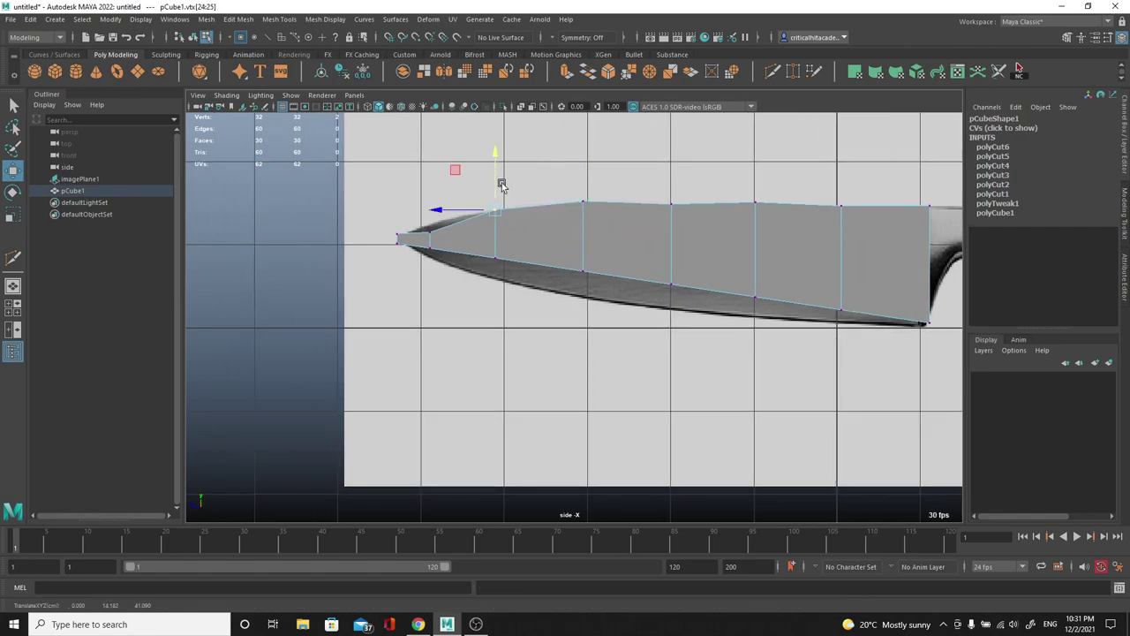
# Lower the bottom vertices of the three cuts nearest the tip onto the curved cutting edge in the reference image.
pyautogui.moveTo(418, 220); pyautogui.dragTo(424, 255)
pyautogui.moveTo(434, 198); pyautogui.dragTo(434, 207)
pyautogui.moveTo(511, 234); pyautogui.dragTo(475, 280)
pyautogui.moveTo(494, 199); pyautogui.dragTo(494, 221)
pyautogui.keyDown('alt'); pyautogui.moveTo(625, 243); pyautogui.dragTo(525, 239, button='middle'); pyautogui.keyUp('alt')
pyautogui.moveTo(463, 251); pyautogui.dragTo(499, 280)
pyautogui.moveTo(492, 212); pyautogui.dragTo(492, 235)
# Lower the bottom vertices of the three cuts nearest the handle onto the cutting edge in the reference image.
pyautogui.moveTo(551, 265); pyautogui.dragTo(590, 296)
pyautogui.moveTo(570, 228); pyautogui.dragTo(571, 252)
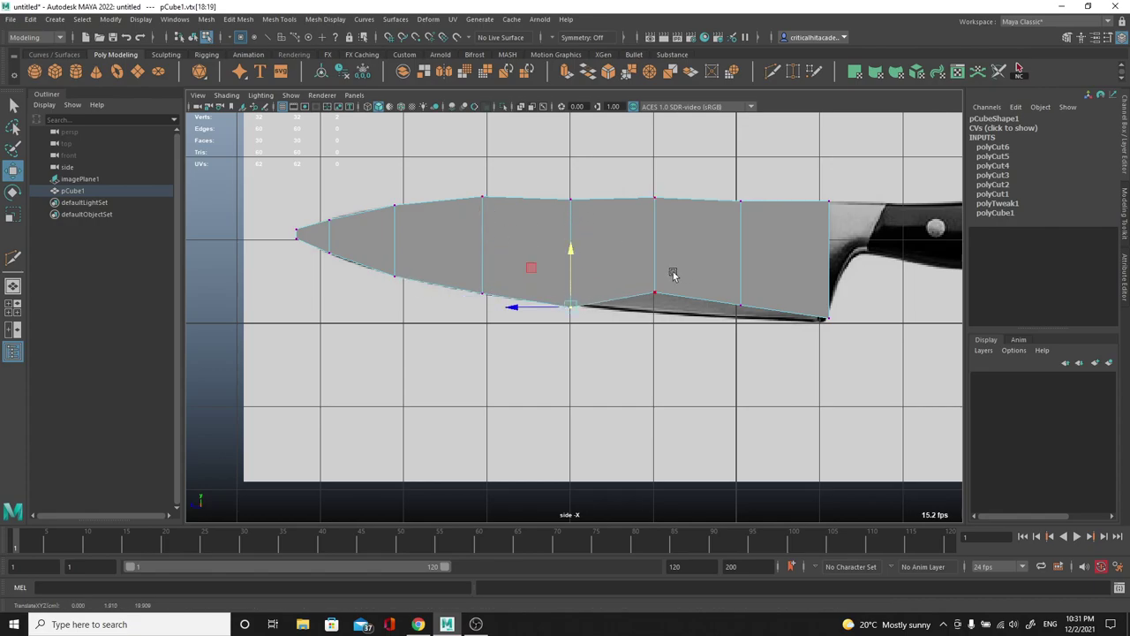
pyautogui.keyDown('alt'); pyautogui.moveTo(678, 273); pyautogui.dragTo(584, 264, button='middle'); pyautogui.keyUp('alt')
pyautogui.moveTo(600, 251); pyautogui.dragTo(537, 307)
pyautogui.moveTo(562, 231); pyautogui.dragTo(564, 250)
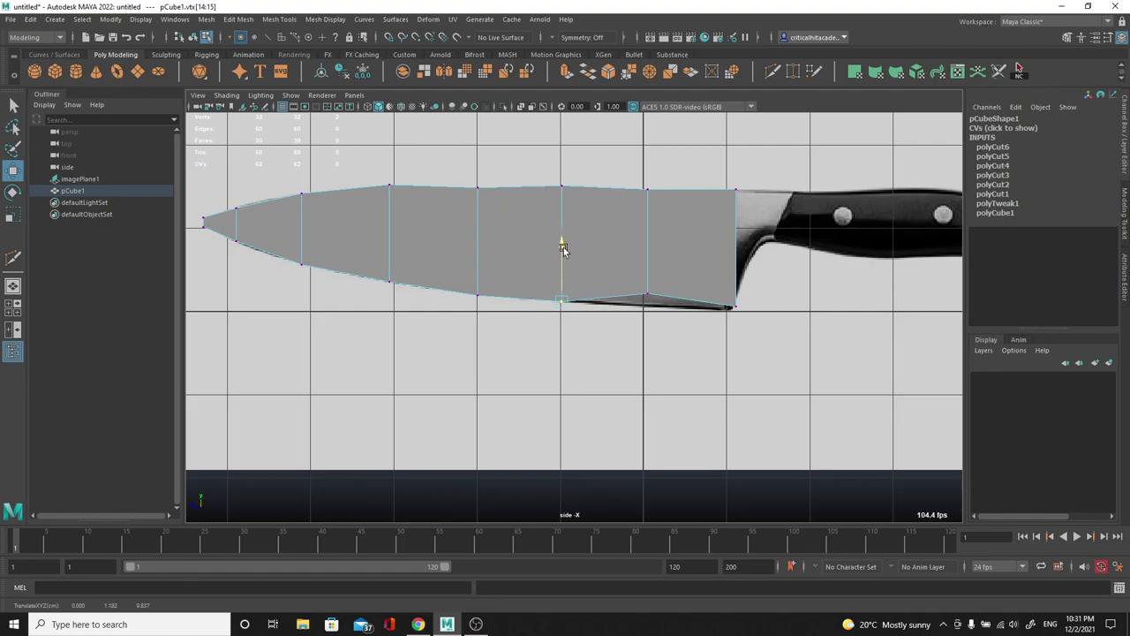
pyautogui.moveTo(660, 265); pyautogui.dragTo(609, 306)
pyautogui.moveTo(647, 238); pyautogui.dragTo(645, 253)
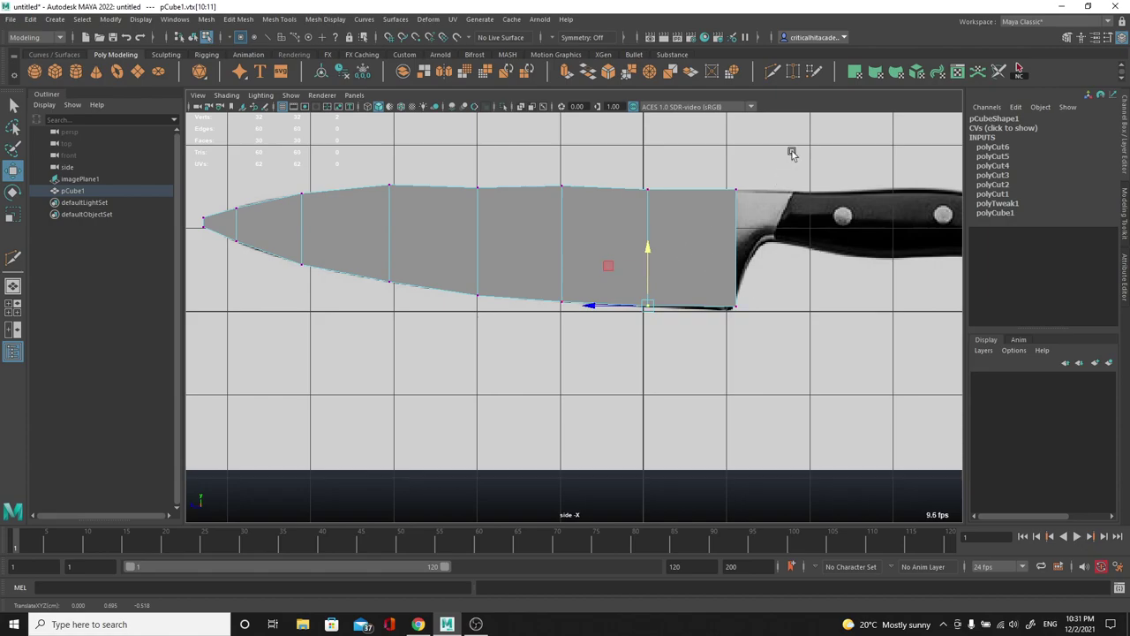
# Flatten the upper vertices from the heel to the fourth cut into one straight spine line by scaling them vertically.
pyautogui.click(560, 188)
pyautogui.press('r')
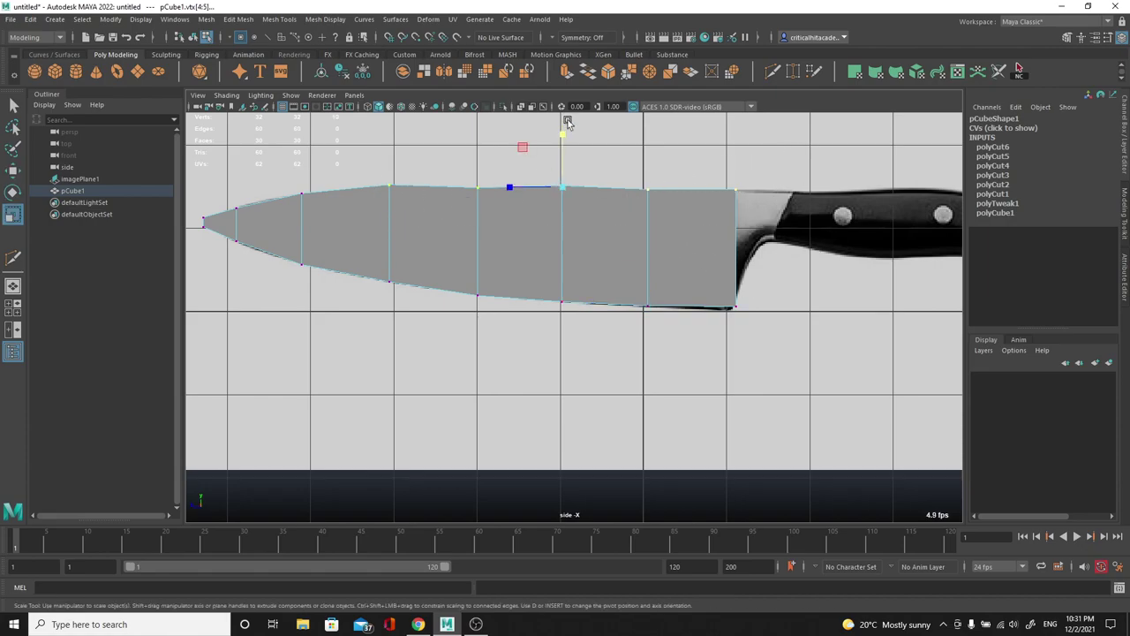
pyautogui.moveTo(563, 133); pyautogui.dragTo(563, 184)
pyautogui.click(550, 199)
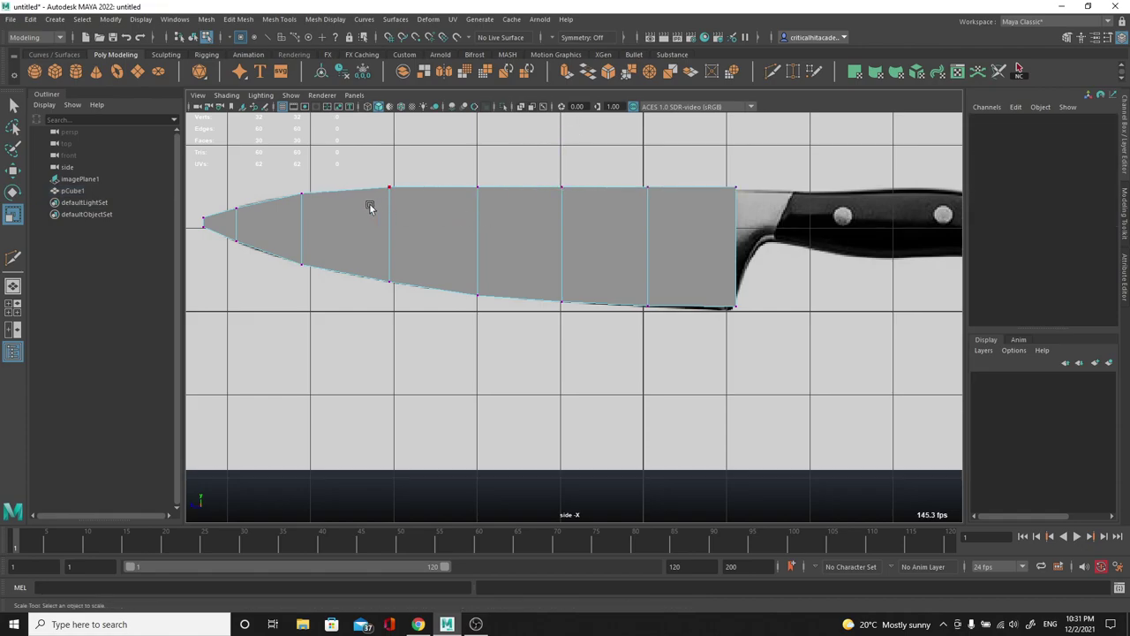
# In the perspective view, move the reference image plane away from the blade to about X -124.
pyautogui.press('space')
pyautogui.moveTo(647, 206)
pyautogui.mouseDown()
pyautogui.moveTo(658, 179)
pyautogui.moveTo(665, 192)
pyautogui.moveTo(620, 243)
pyautogui.moveTo(546, 251)
pyautogui.mouseUp()
pyautogui.rightClick(547, 251)
pyautogui.click(546, 248)
pyautogui.moveTo(555, 307); pyautogui.dragTo(638, 257, button='right')
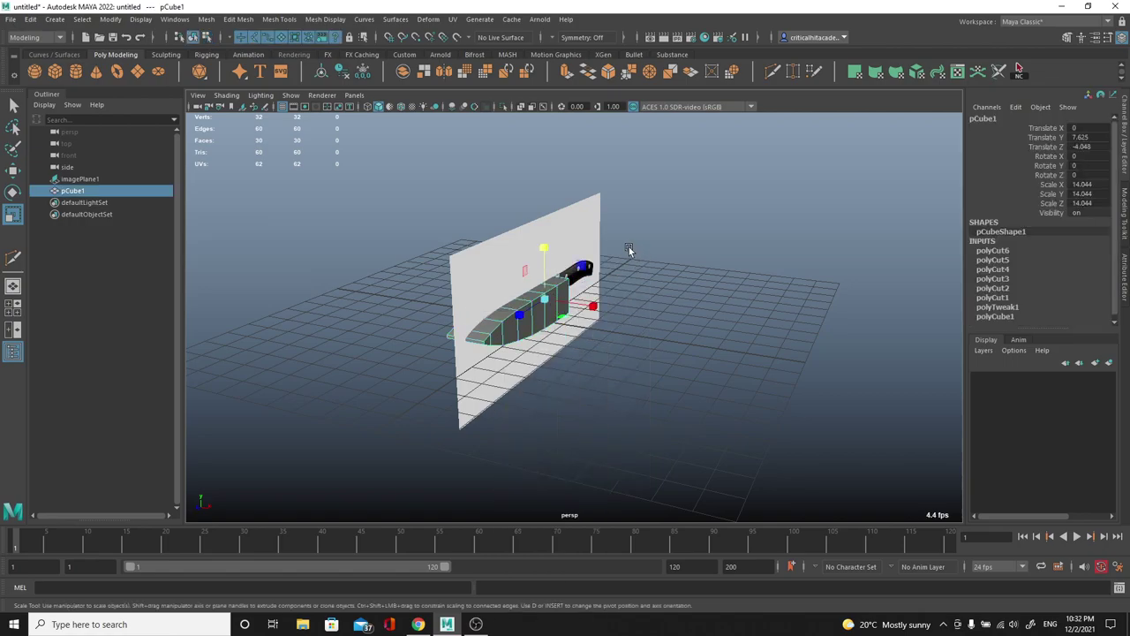
pyautogui.press('space')
pyautogui.moveTo(629, 249); pyautogui.dragTo(635, 213)
pyautogui.click(668, 255)
pyautogui.click(572, 240)
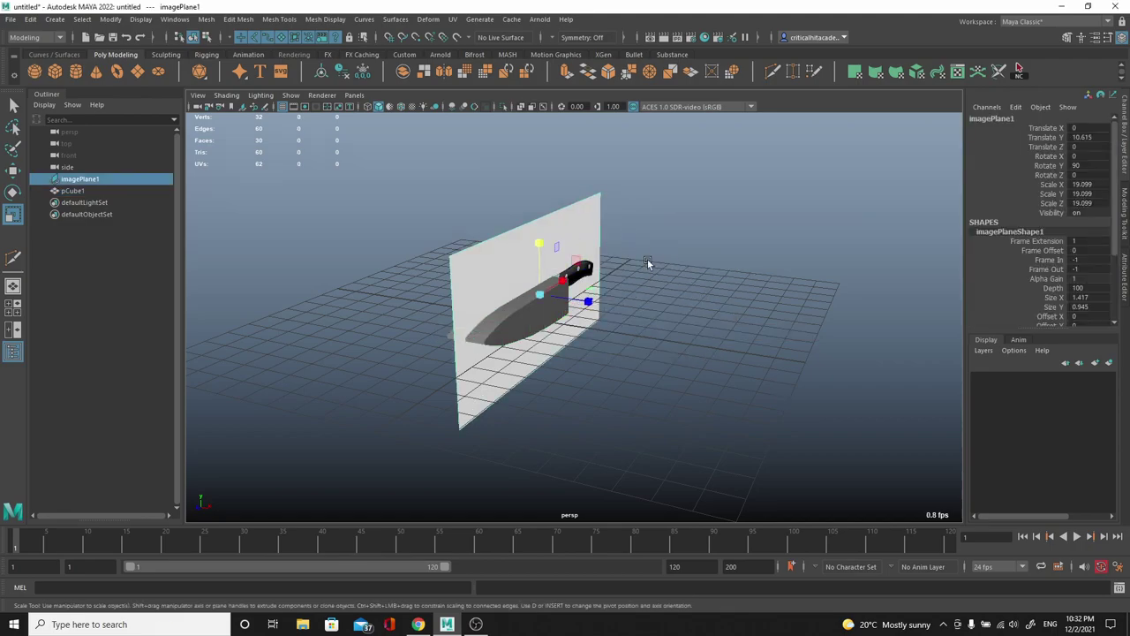
pyautogui.press('w')
pyautogui.moveTo(588, 301); pyautogui.dragTo(328, 270)
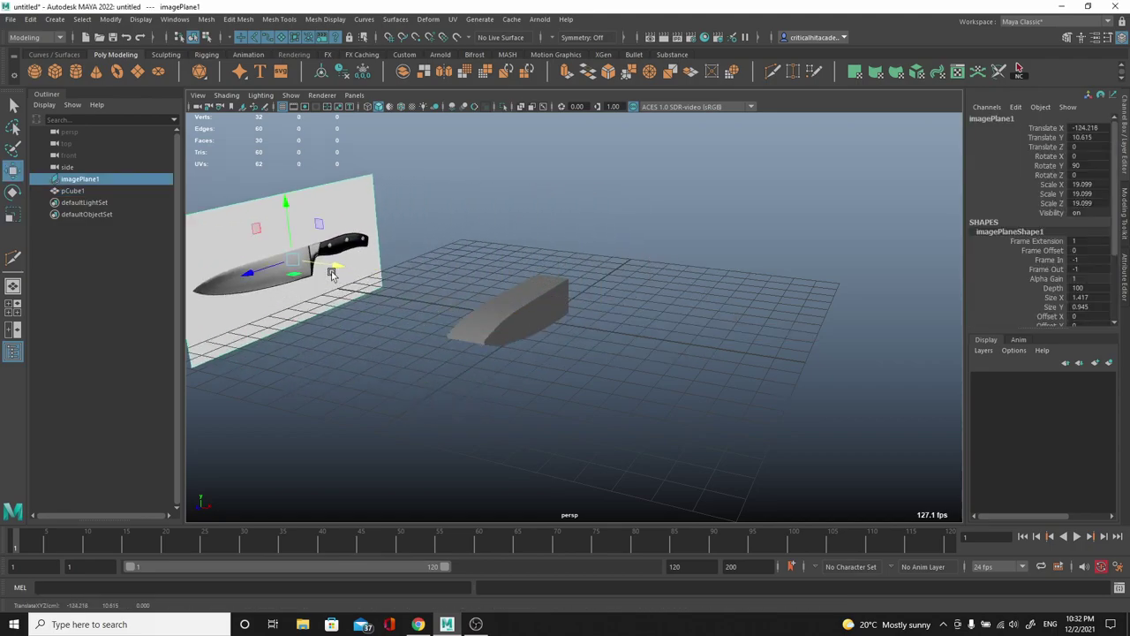
# Scale the blade mesh down along X until it is as thin as a knife blade.
pyautogui.click(523, 340)
pyautogui.keyDown('alt'); pyautogui.moveTo(522, 340); pyautogui.dragTo(448, 343); pyautogui.keyUp('alt')
pyautogui.scroll(3, 449, 343)
pyautogui.keyDown('alt'); pyautogui.moveTo(459, 343); pyautogui.dragTo(616, 327, button='middle'); pyautogui.keyUp('alt')
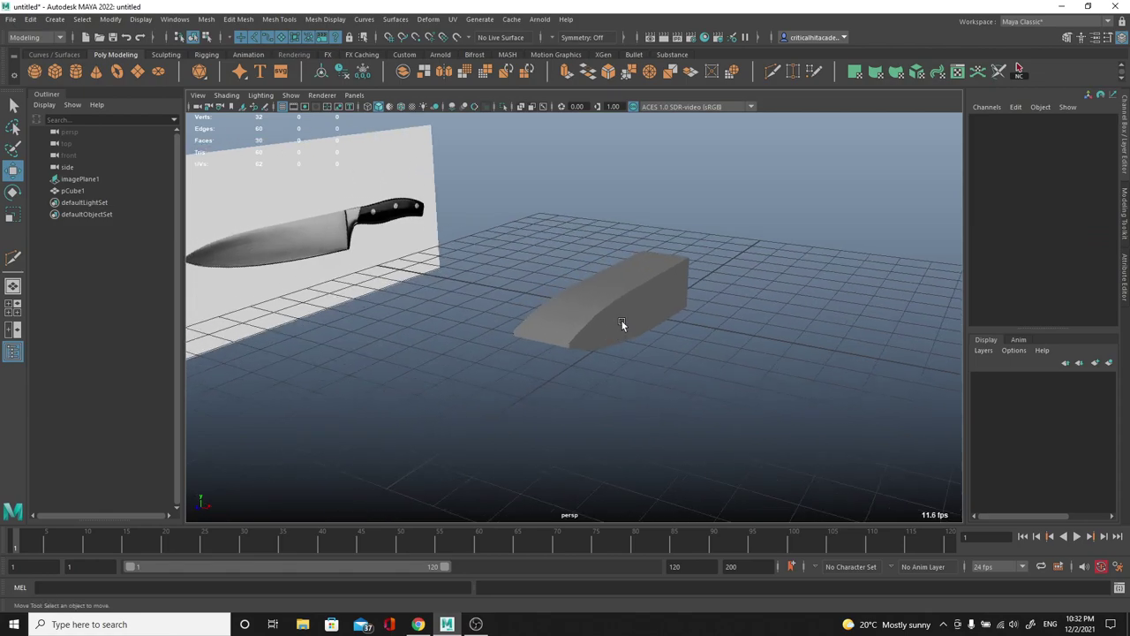
pyautogui.click(611, 307)
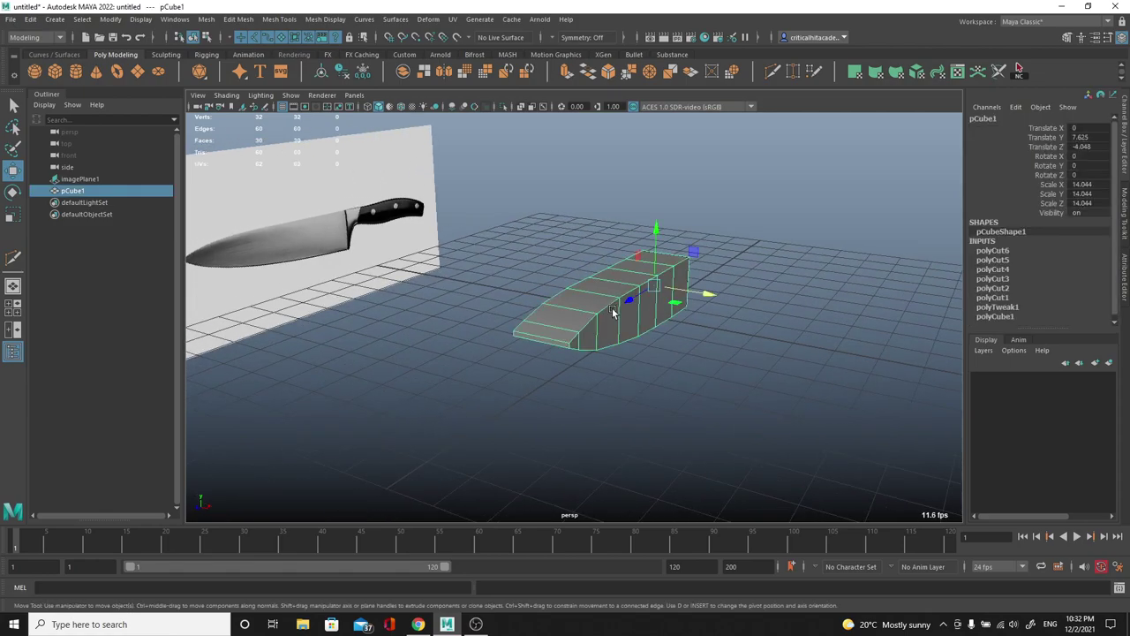
pyautogui.press('r')
pyautogui.moveTo(700, 293); pyautogui.dragTo(609, 316)
pyautogui.click(696, 307)
# In the side view, shift the heel-end vertices slightly toward the tip to line up with the blade's rear edge.
pyautogui.press('space')
pyautogui.scroll(-4, 609, 315)
pyautogui.keyDown('alt'); pyautogui.moveTo(641, 306); pyautogui.dragTo(477, 326, button='middle'); pyautogui.keyUp('alt')
pyautogui.scroll(3, 477, 328)
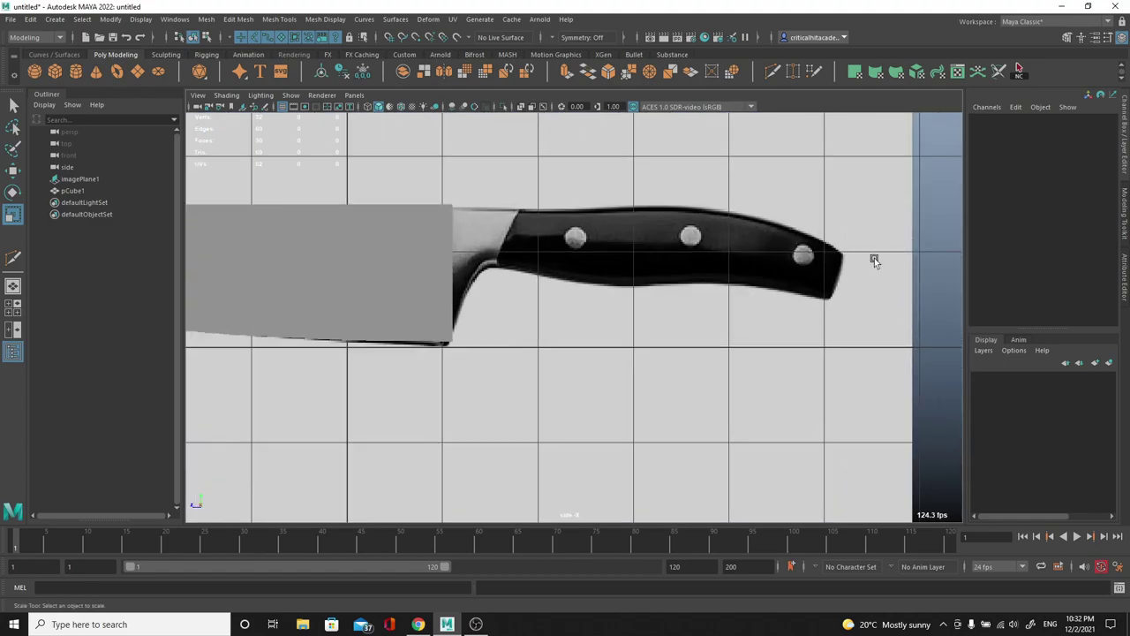
pyautogui.click(440, 243)
pyautogui.keyDown('alt'); pyautogui.moveTo(437, 245); pyautogui.dragTo(501, 242, button='middle'); pyautogui.keyUp('alt')
pyautogui.moveTo(500, 242); pyautogui.dragTo(453, 242, button='right')
pyautogui.moveTo(574, 303); pyautogui.dragTo(491, 365)
pyautogui.press('w')
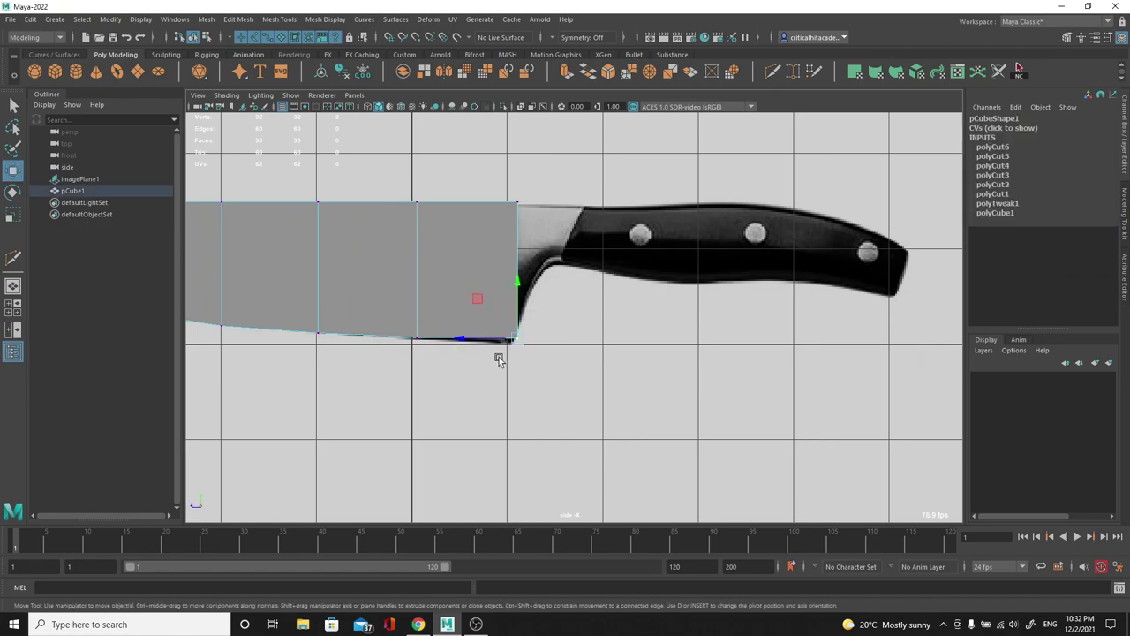
pyautogui.moveTo(559, 177); pyautogui.dragTo(455, 447)
pyautogui.moveTo(500, 270); pyautogui.dragTo(489, 272)
pyautogui.click(549, 266)
# Extrude the blade's heel end face backward by about 40.5 units to start the handle.
pyautogui.press('space')
pyautogui.moveTo(556, 271)
pyautogui.mouseDown()
pyautogui.moveTo(556, 245)
pyautogui.moveTo(571, 276)
pyautogui.mouseUp()
pyautogui.click(549, 260)
pyautogui.moveTo(549, 259); pyautogui.dragTo(550, 288, button='right')
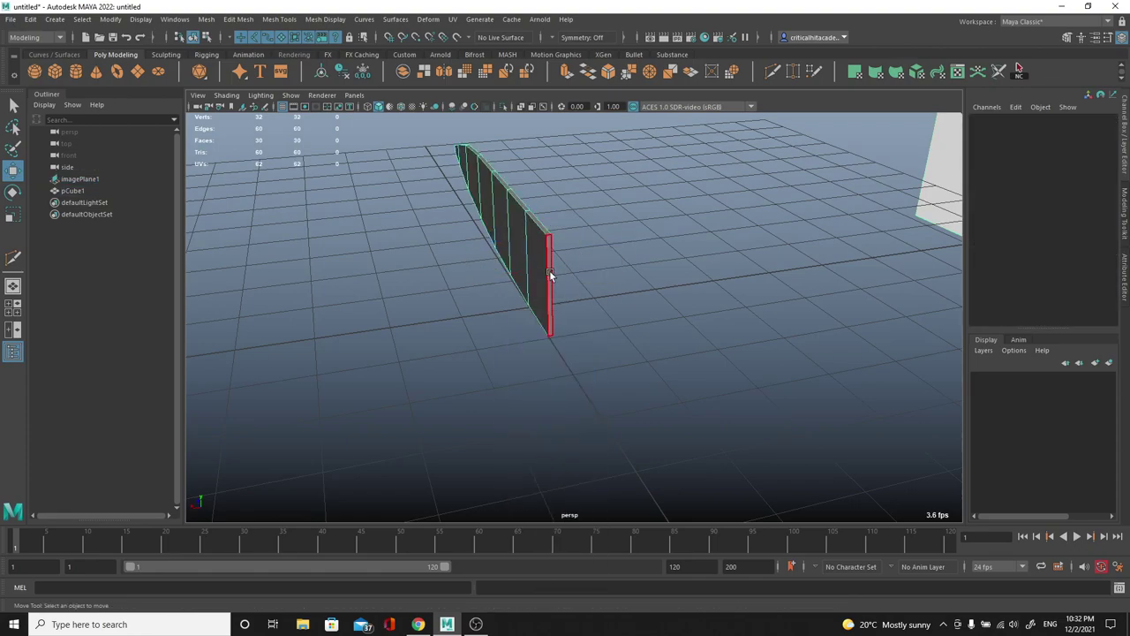
pyautogui.click(550, 275)
pyautogui.keyDown('alt'); pyautogui.moveTo(654, 333); pyautogui.dragTo(728, 353); pyautogui.keyUp('alt')
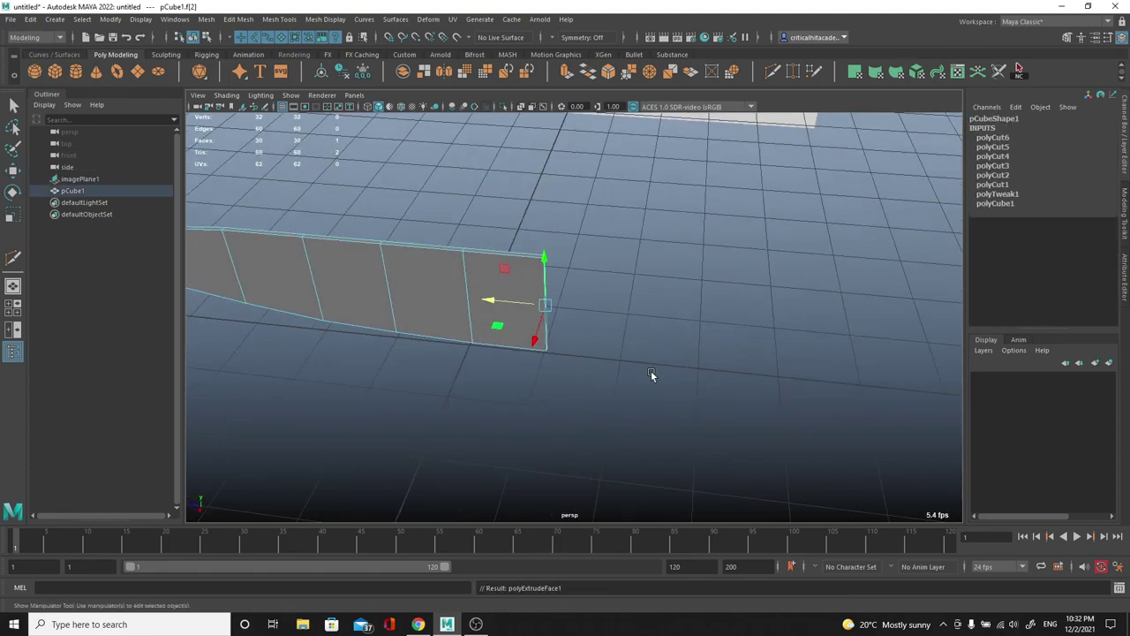
pyautogui.hotkey('ctrl', 'e')
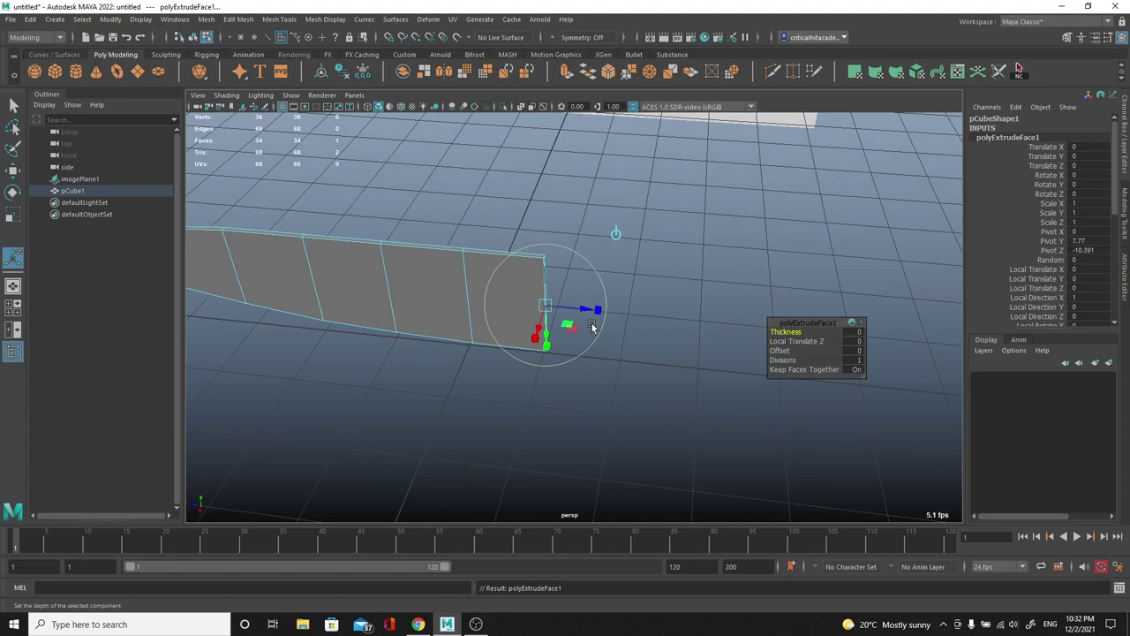
pyautogui.moveTo(585, 311); pyautogui.dragTo(933, 296)
# Lengthen the handle extrusion to the end of the reference handle, with a local Z translation of about 41.7.
pyautogui.press('space')
pyautogui.moveTo(626, 393); pyautogui.dragTo(663, 379)
pyautogui.scroll(2, 644, 391)
pyautogui.press('space')
pyautogui.keyDown('alt'); pyautogui.moveTo(620, 357); pyautogui.dragTo(518, 360, button='middle'); pyautogui.keyUp('alt')
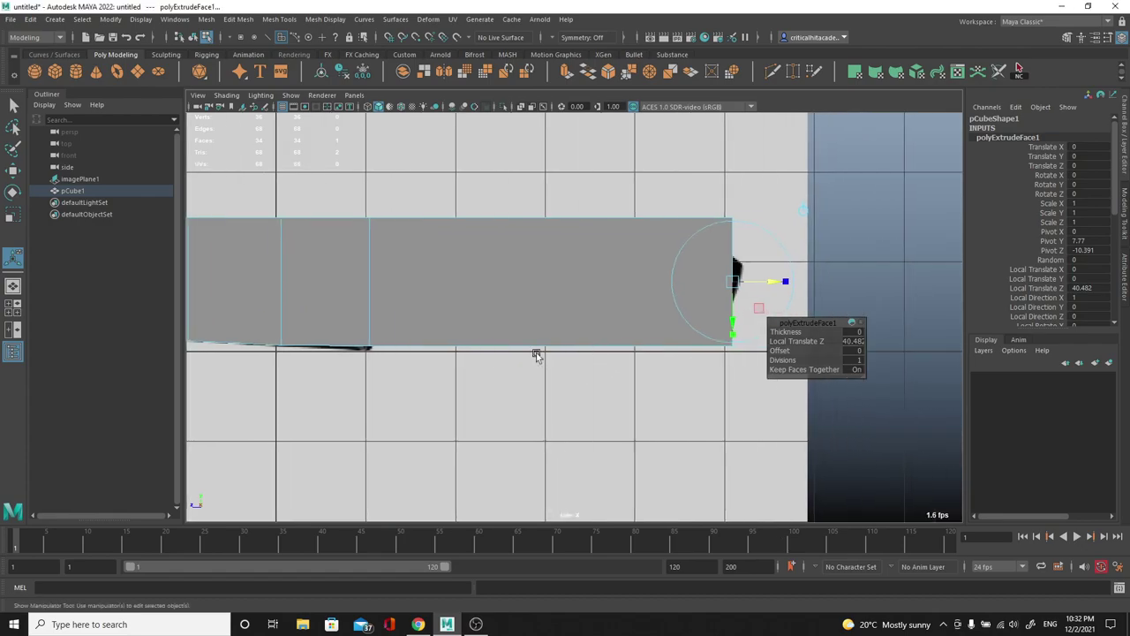
pyautogui.moveTo(776, 283); pyautogui.dragTo(790, 284)
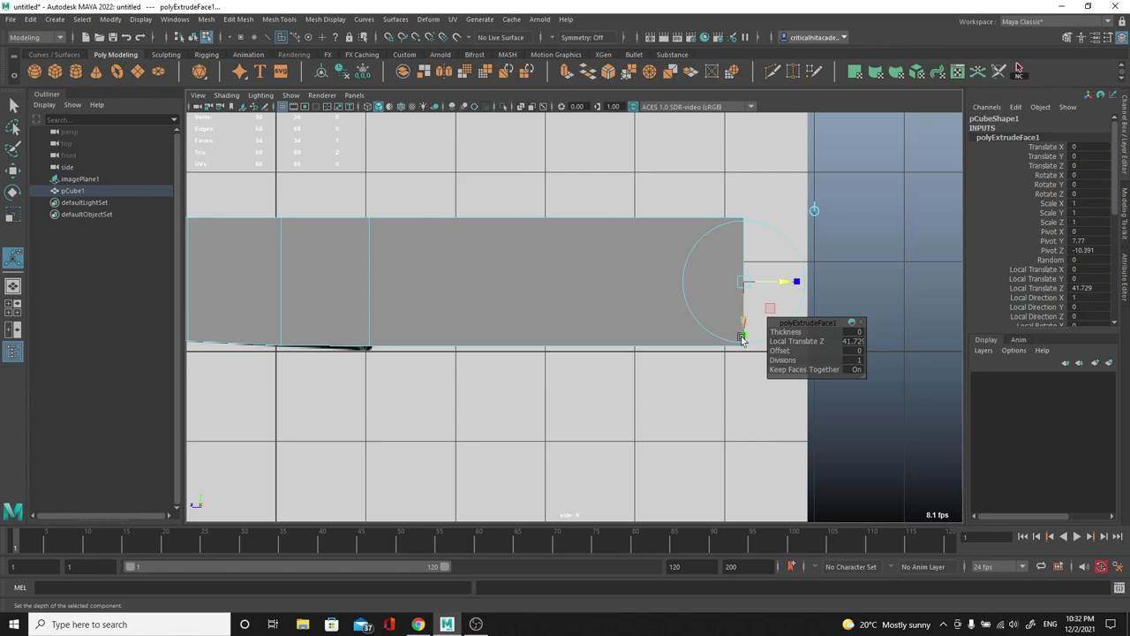
pyautogui.click(737, 383)
# Display the model in wireframe over the reference image and select the whole knife mesh.
pyautogui.press('4')
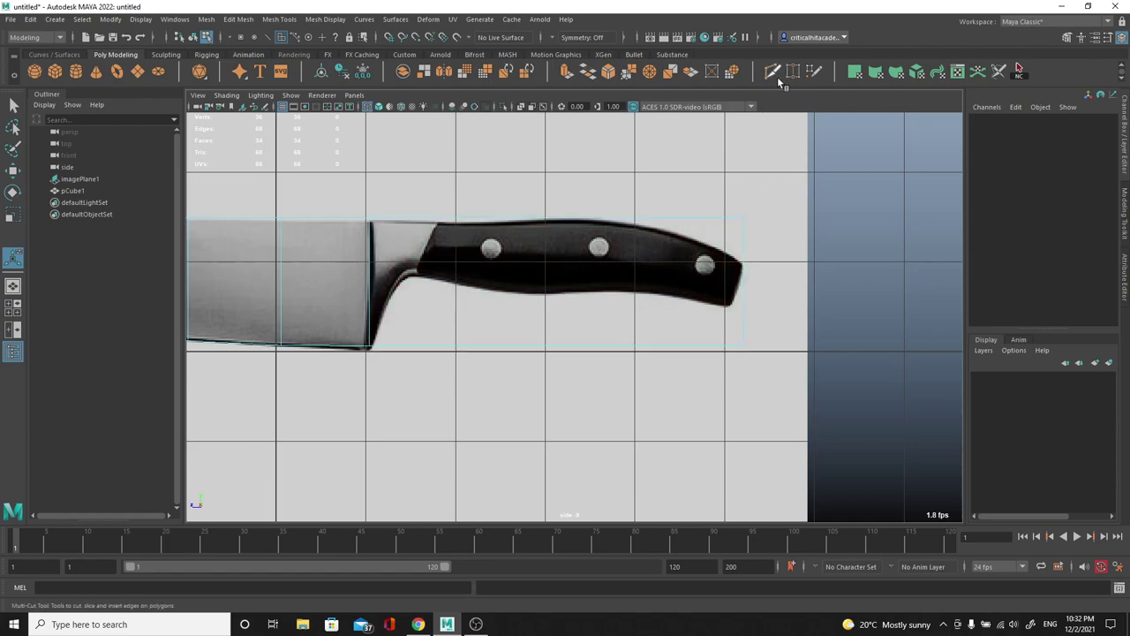
pyautogui.rightClick(528, 252)
pyautogui.rightClick(571, 216)
pyautogui.click(574, 218)
pyautogui.rightClick(575, 218)
pyautogui.click(500, 244)
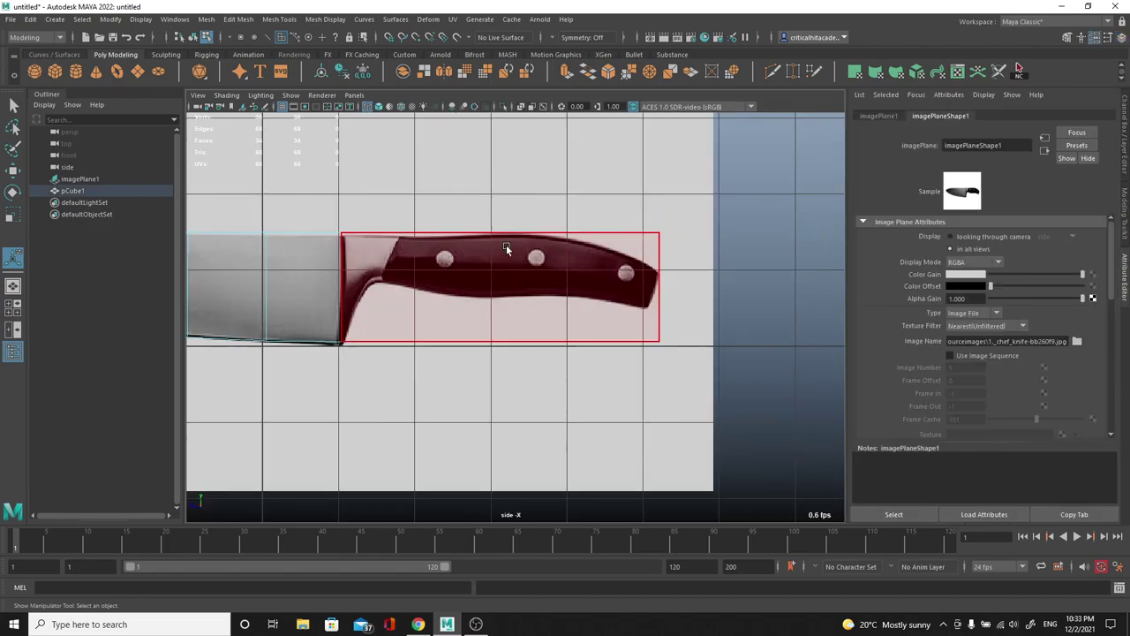
pyautogui.rightClick(523, 250)
pyautogui.rightClick(339, 280)
pyautogui.rightClick(340, 273)
pyautogui.moveTo(341, 273); pyautogui.dragTo(401, 256, button='right')
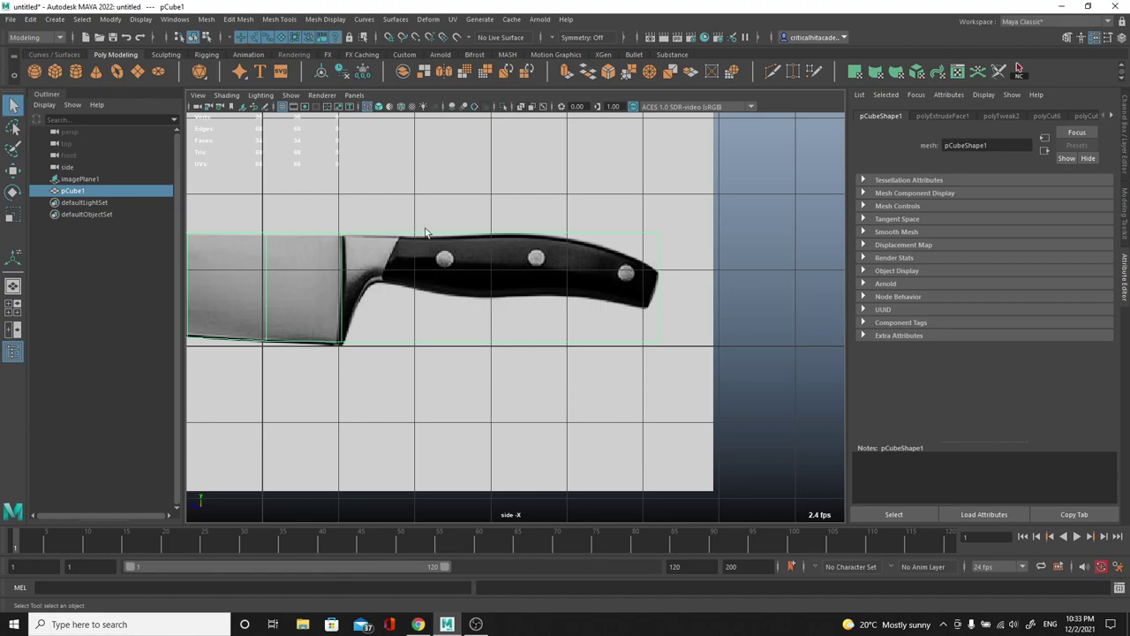
# Slice the handle section with five vertical cuts along its length using Multi-Cut.
pyautogui.click(773, 72)
pyautogui.moveTo(369, 206); pyautogui.dragTo(339, 422)
pyautogui.hotkey('ctrl', 'z')
pyautogui.keyDown('shift'); pyautogui.moveTo(375, 198); pyautogui.dragTo(395, 336); pyautogui.keyUp('shift')
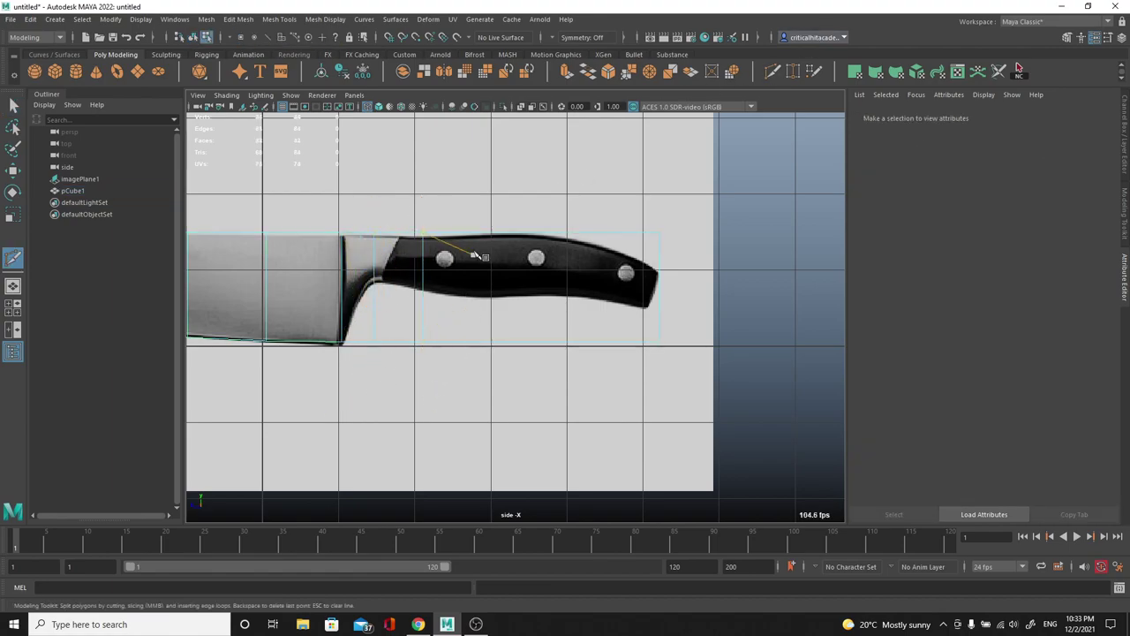
pyautogui.moveTo(492, 331); pyautogui.dragTo(492, 332)
pyautogui.click(492, 234)
pyautogui.keyDown('shift'); pyautogui.moveTo(639, 209); pyautogui.dragTo(628, 416); pyautogui.keyUp('shift')
pyautogui.press('q')
# Move the vertices of the handle's end and its last cut onto the butt outline in the reference image.
pyautogui.scroll(2, 661, 246)
pyautogui.moveTo(697, 209)
pyautogui.mouseDown(button='right')
pyautogui.moveTo(661, 217)
pyautogui.moveTo(672, 196)
pyautogui.mouseUp(button='right')
pyautogui.rightClick(694, 203)
pyautogui.moveTo(676, 192)
pyautogui.mouseDown()
pyautogui.moveTo(720, 213)
pyautogui.moveTo(718, 255)
pyautogui.mouseUp()
pyautogui.press('w')
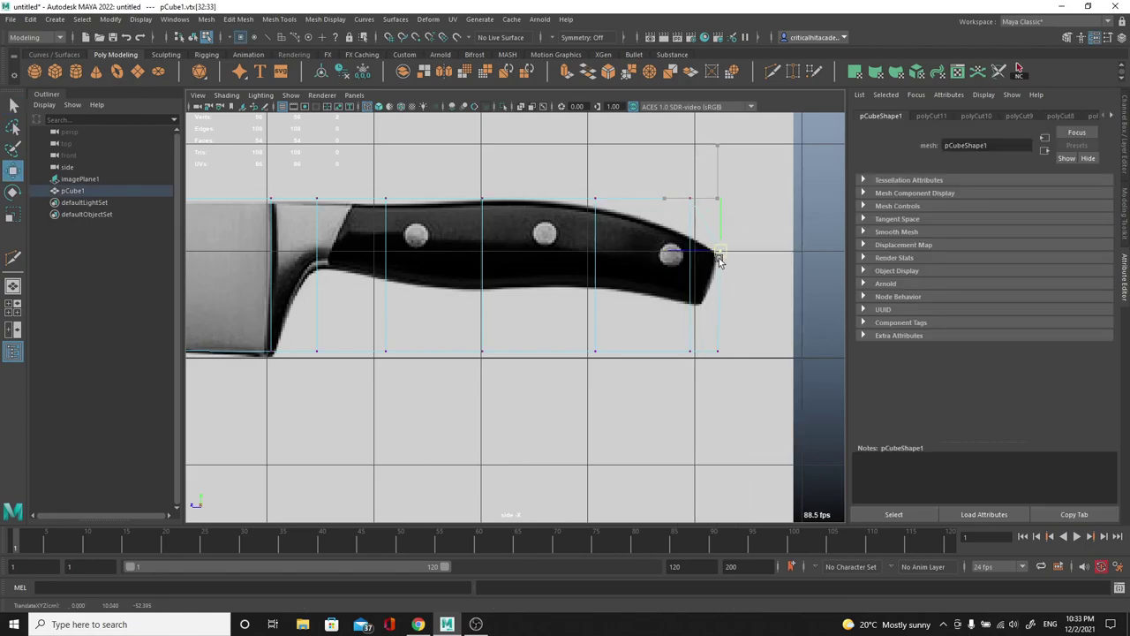
pyautogui.moveTo(668, 227); pyautogui.dragTo(666, 228)
pyautogui.moveTo(688, 200); pyautogui.dragTo(664, 226)
pyautogui.moveTo(704, 320); pyautogui.dragTo(652, 295)
pyautogui.moveTo(758, 316); pyautogui.dragTo(702, 307)
# Fit the vertices of the handle's three middle cuts to the upper and lower handle outline in the reference image.
pyautogui.moveTo(622, 325); pyautogui.dragTo(593, 290)
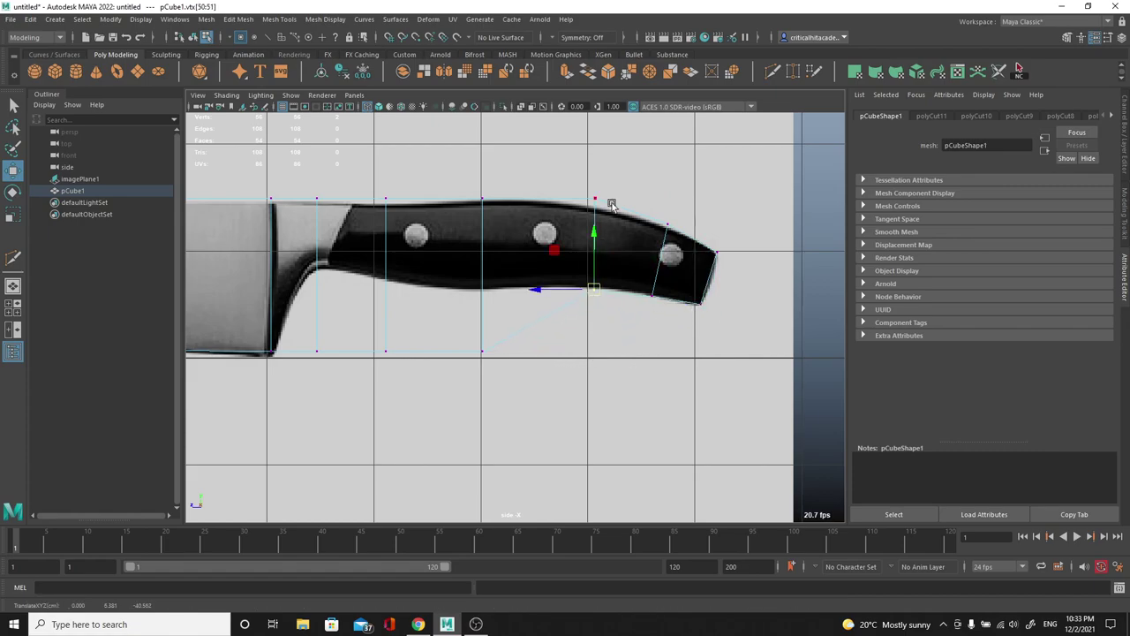
pyautogui.moveTo(605, 206); pyautogui.dragTo(594, 208)
pyautogui.keyDown('alt'); pyautogui.moveTo(523, 317); pyautogui.dragTo(671, 318, button='middle'); pyautogui.keyUp('alt')
pyautogui.moveTo(671, 318); pyautogui.dragTo(573, 394)
pyautogui.moveTo(630, 354); pyautogui.dragTo(633, 290)
pyautogui.moveTo(580, 327); pyautogui.dragTo(554, 289)
pyautogui.moveTo(567, 176); pyautogui.dragTo(540, 203)
# Move the upper and lower vertices of the handle cut nearest the blade close against the heel.
pyautogui.scroll(3, 556, 185)
pyautogui.keyDown('alt'); pyautogui.moveTo(584, 289); pyautogui.dragTo(595, 233, button='middle'); pyautogui.keyUp('alt')
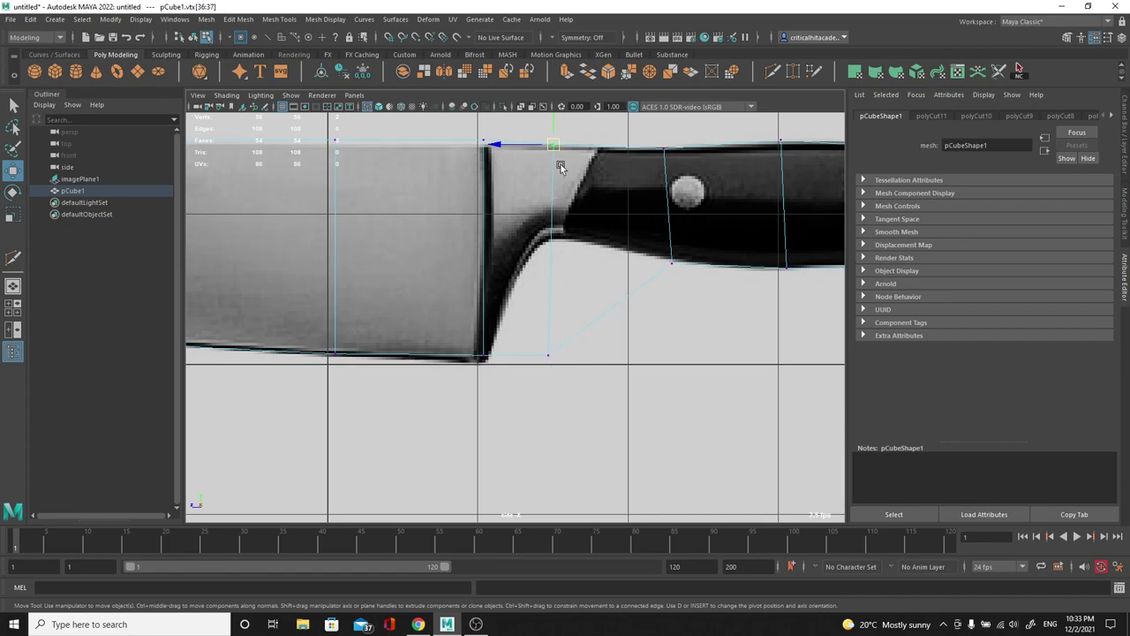
pyautogui.moveTo(549, 143); pyautogui.dragTo(500, 139)
pyautogui.click(548, 355)
pyautogui.moveTo(548, 355); pyautogui.dragTo(500, 357)
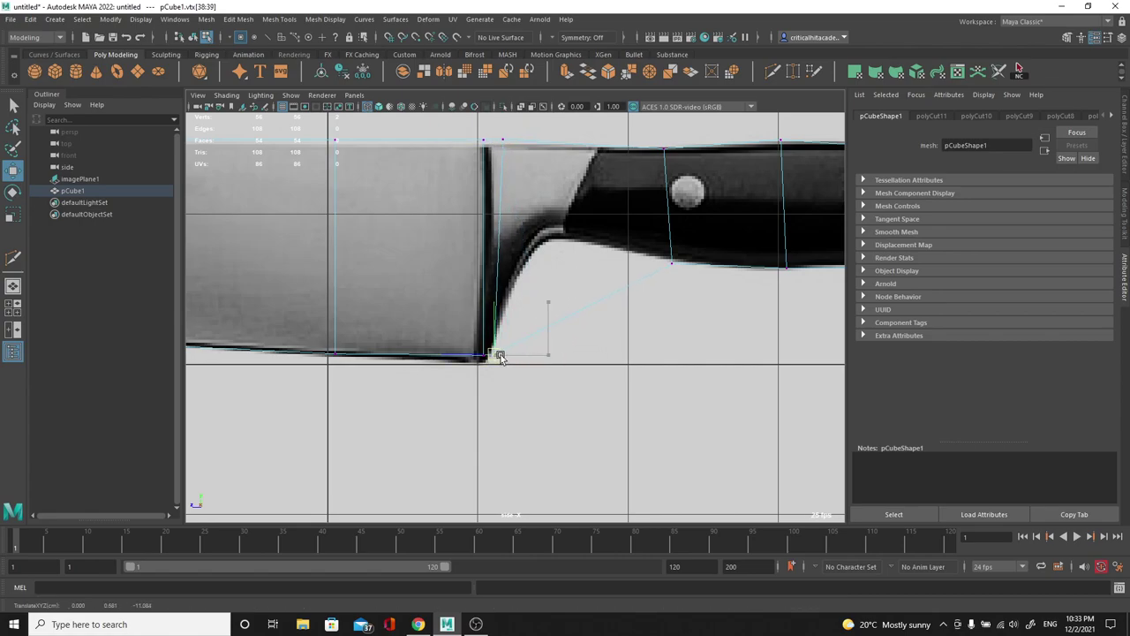
pyautogui.scroll(2, 495, 357)
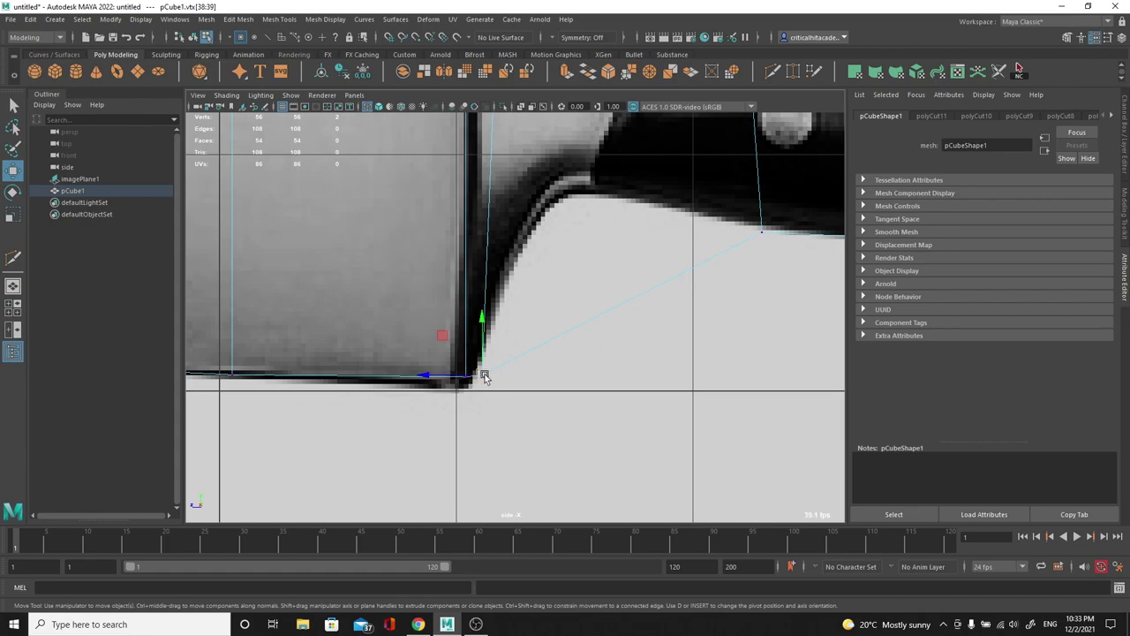
pyautogui.scroll(-2, 511, 355)
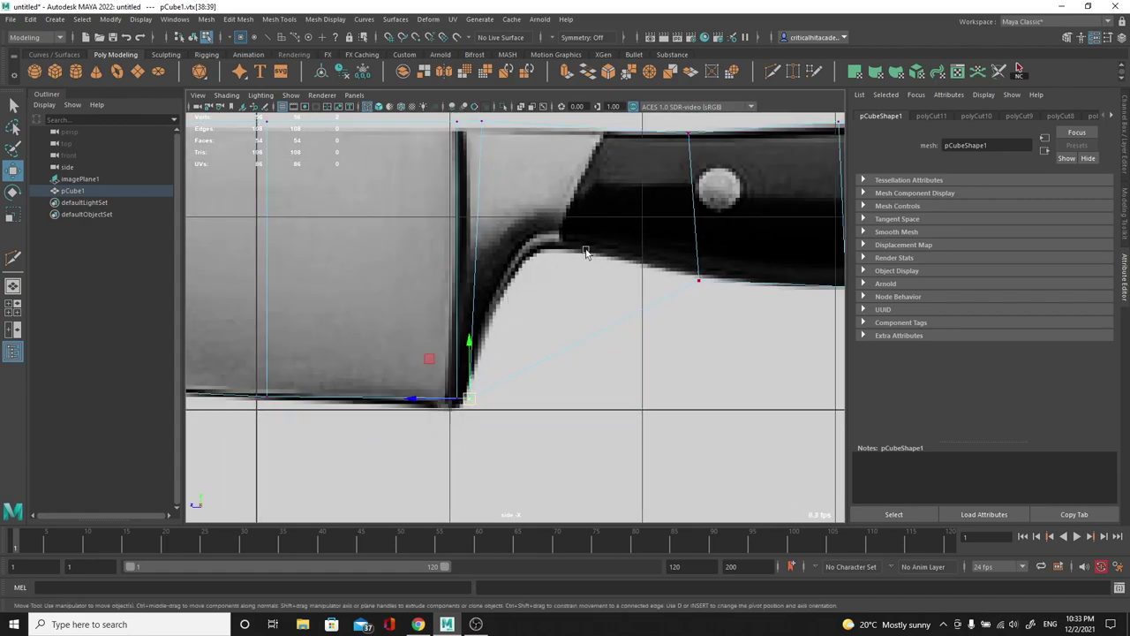
pyautogui.keyDown('alt'); pyautogui.moveTo(584, 254); pyautogui.dragTo(536, 310, button='middle'); pyautogui.keyUp('alt')
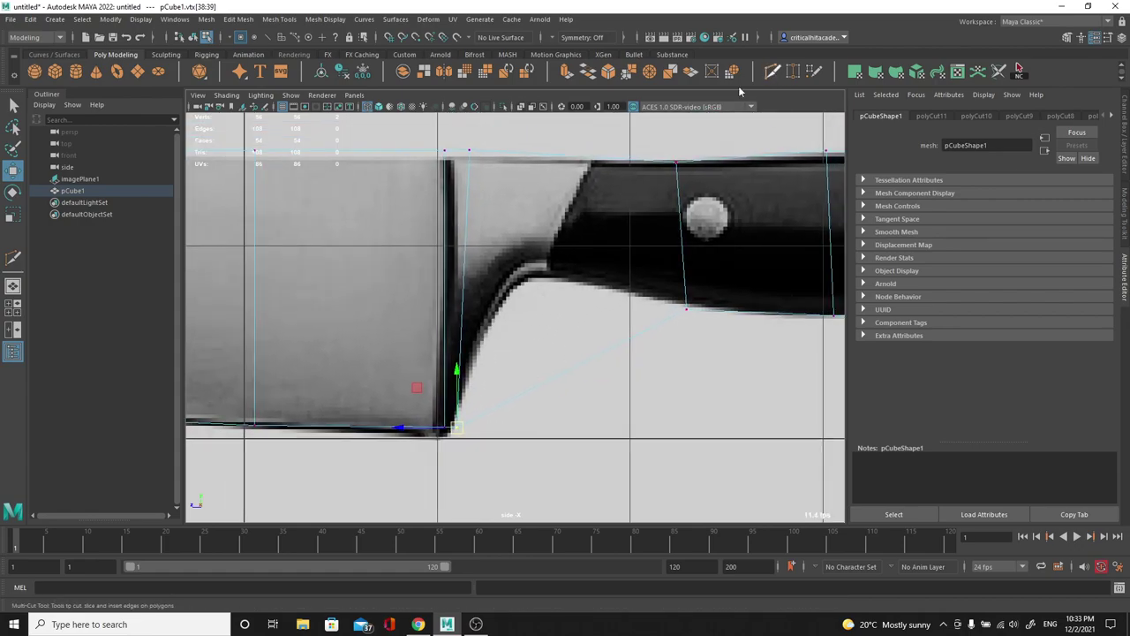
# Insert four vertical edge loops between the heel and the first rivet using Multi-Cut.
pyautogui.click(765, 76)
pyautogui.keyDown('ctrl'); pyautogui.click(493, 151); pyautogui.keyUp('ctrl')
pyautogui.click(531, 153)
pyautogui.press('Return')
pyautogui.click(566, 371)
pyautogui.click(568, 156)
pyautogui.press('Return')
pyautogui.click(618, 344)
pyautogui.click(616, 157)
pyautogui.press('Return')
pyautogui.press('q')
# Raise the bottom vertices of the new edge loop nearest the heel onto the bolster's curve.
pyautogui.rightClick(620, 191)
pyautogui.rightClick(572, 188)
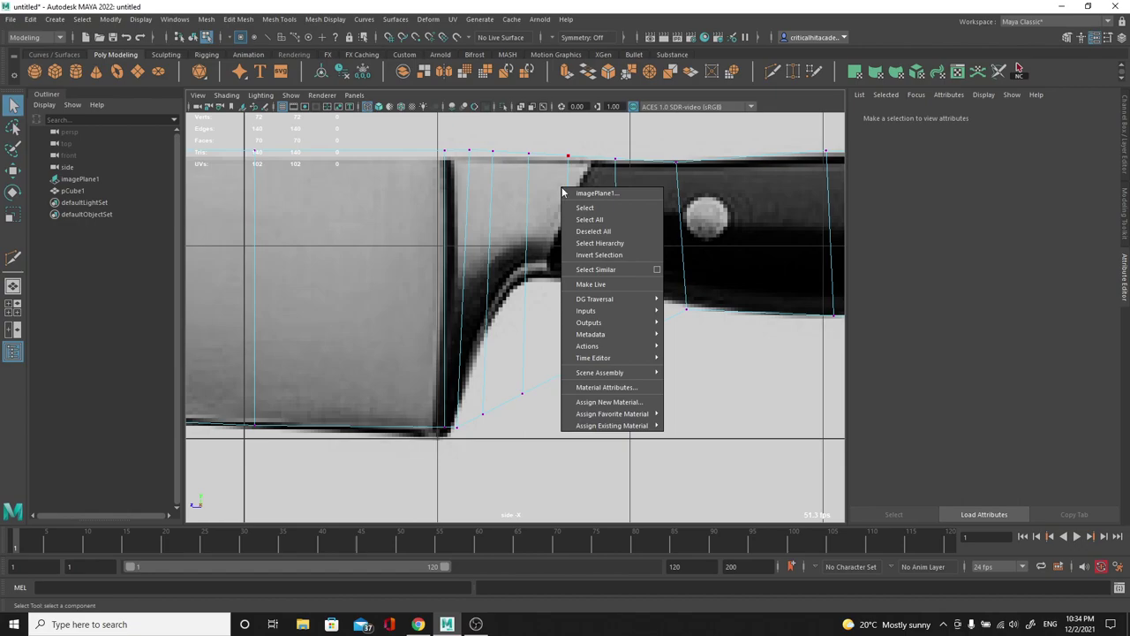
pyautogui.rightClick(573, 184)
pyautogui.click(533, 184)
pyautogui.rightClick(530, 185)
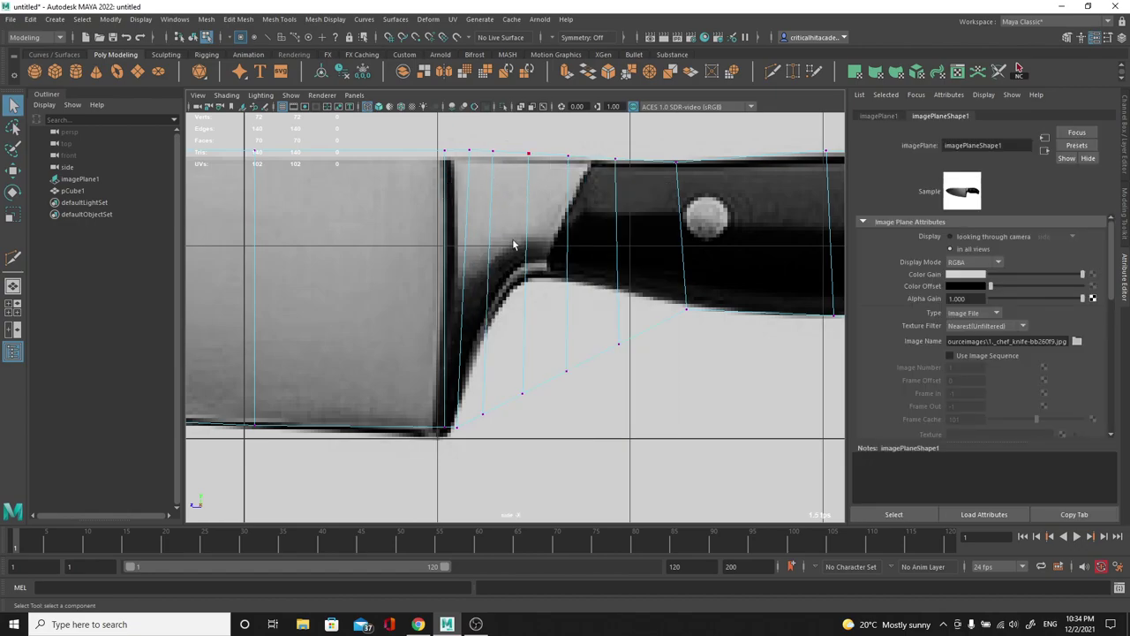
pyautogui.scroll(1, 534, 265)
pyautogui.keyDown('alt'); pyautogui.moveTo(535, 281); pyautogui.dragTo(553, 212, button='middle'); pyautogui.keyUp('alt')
pyautogui.moveTo(491, 370); pyautogui.dragTo(486, 382)
pyautogui.press('w')
pyautogui.moveTo(495, 306); pyautogui.dragTo(495, 272)
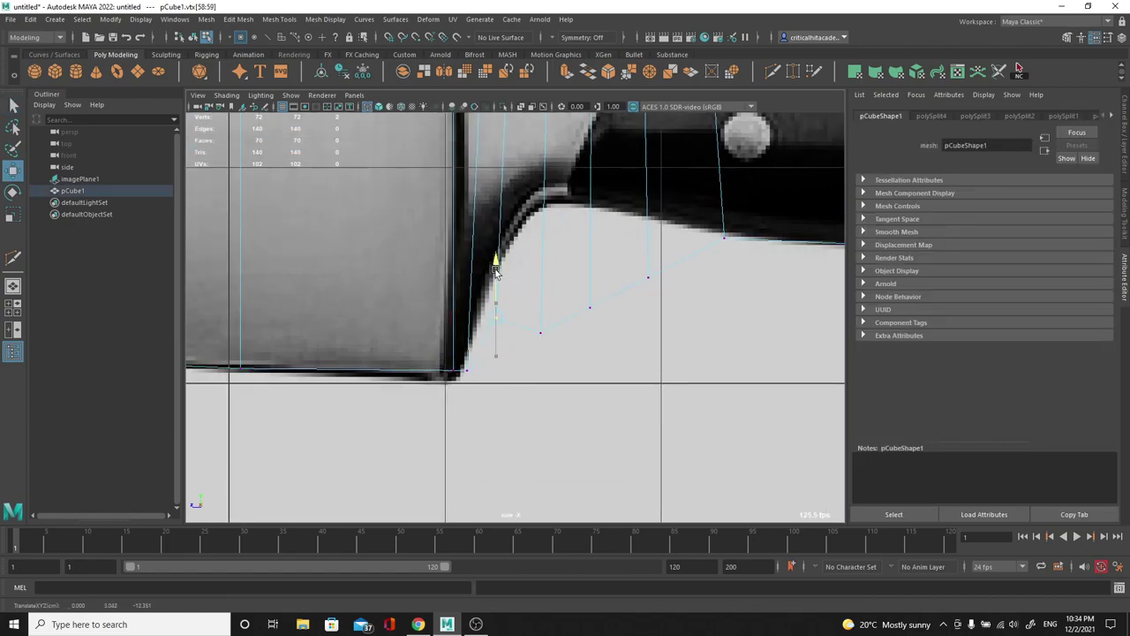
# Raise the bottom vertices of the other three new edge loops onto the underside of the bolster and handle.
pyautogui.moveTo(563, 261); pyautogui.dragTo(535, 170)
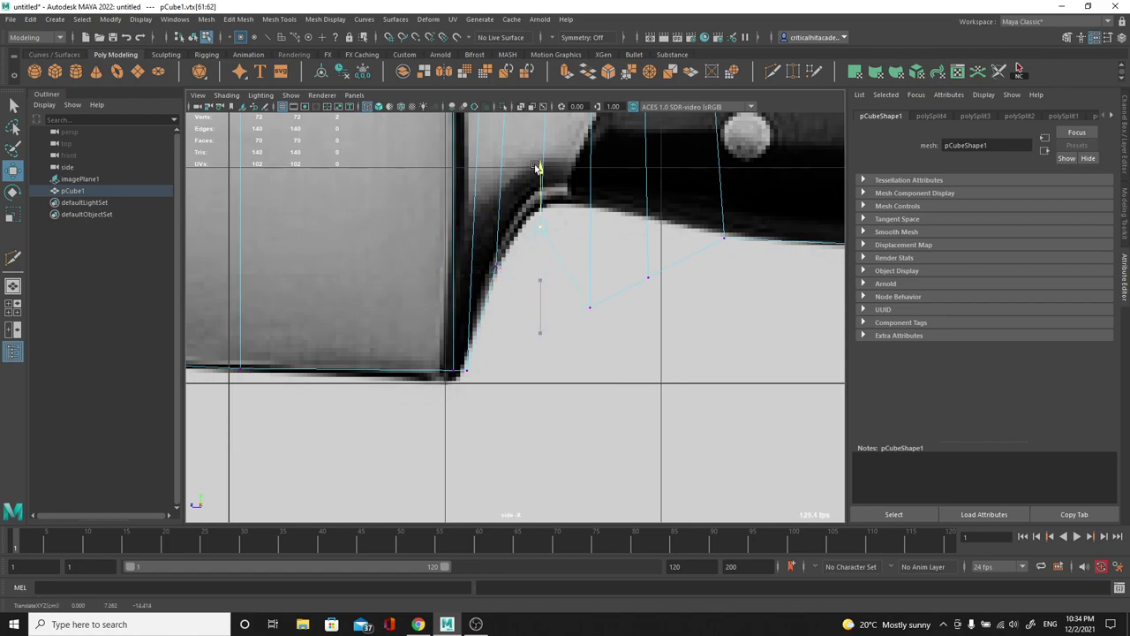
pyautogui.moveTo(588, 257); pyautogui.dragTo(592, 151)
pyautogui.moveTo(666, 233); pyautogui.dragTo(606, 322)
pyautogui.moveTo(646, 230); pyautogui.dragTo(644, 174)
pyautogui.keyDown('alt'); pyautogui.moveTo(620, 236); pyautogui.dragTo(631, 262, button='middle'); pyautogui.keyUp('alt')
pyautogui.scroll(1, 623, 261)
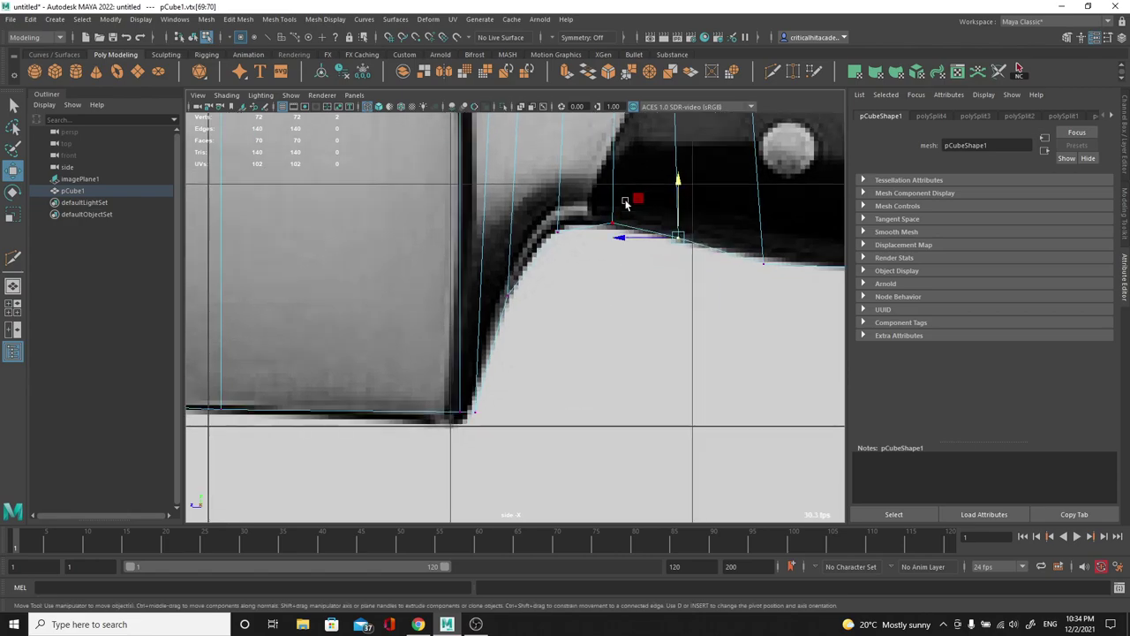
pyautogui.click(611, 177)
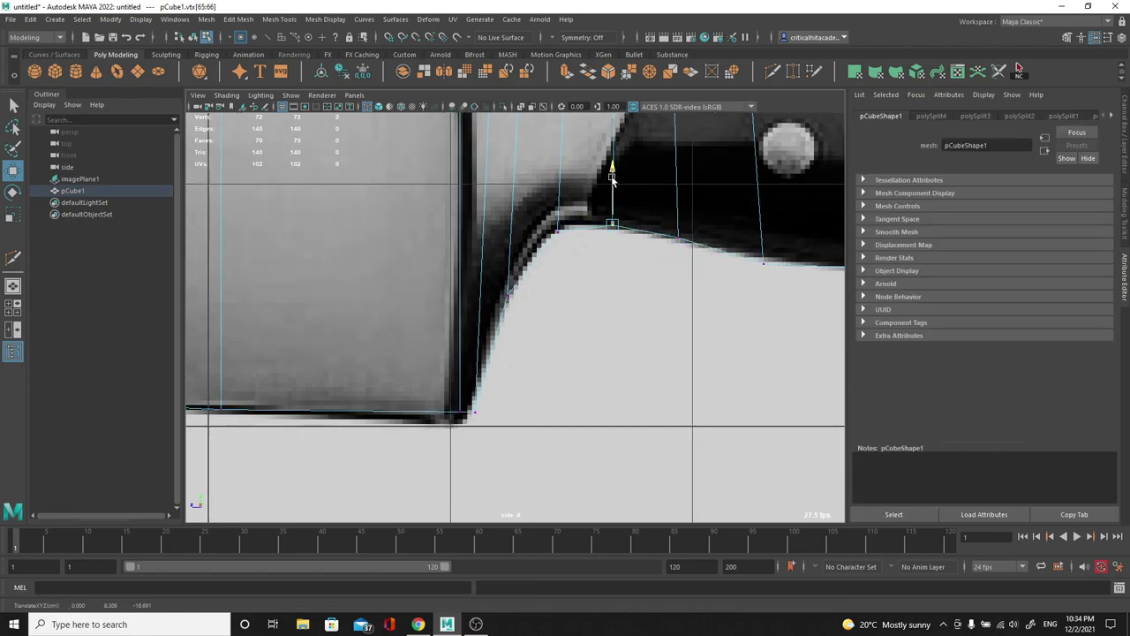
# Flatten the top vertices of the bolster's edge loops, lower them onto the spine, and adjust the top vertex near the first rivet.
pyautogui.keyDown('alt'); pyautogui.moveTo(694, 319); pyautogui.dragTo(678, 351, button='middle'); pyautogui.keyUp('alt')
pyautogui.scroll(-3, 565, 340)
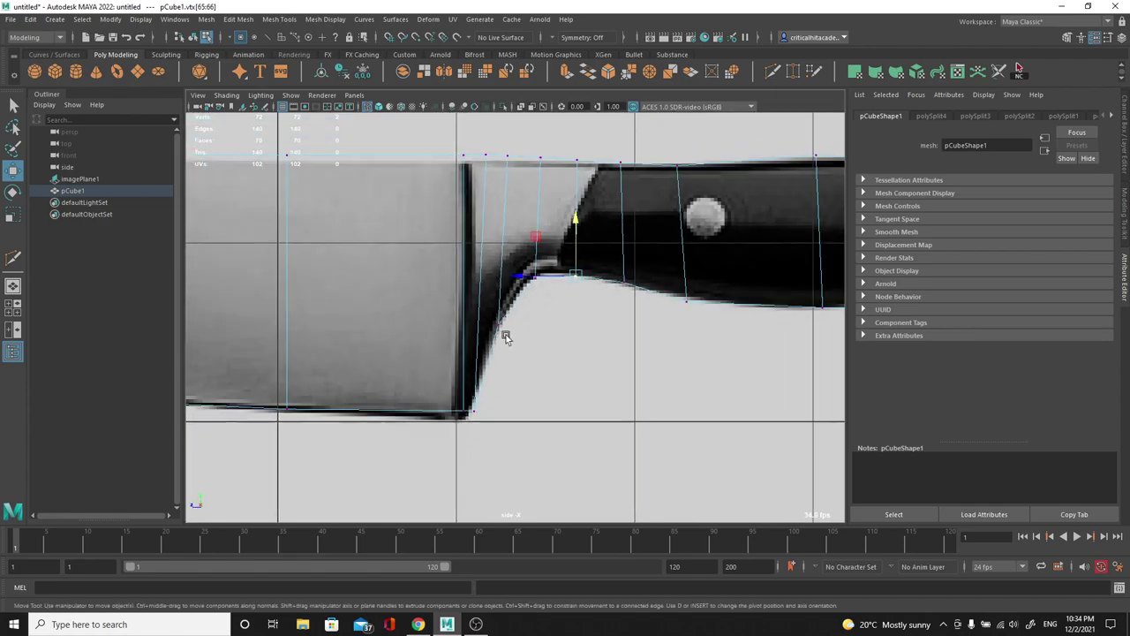
pyautogui.keyDown('alt'); pyautogui.moveTo(502, 336); pyautogui.dragTo(505, 385, button='middle'); pyautogui.keyUp('alt')
pyautogui.scroll(3, 520, 298)
pyautogui.keyDown('alt'); pyautogui.moveTo(563, 249); pyautogui.dragTo(550, 280, button='middle'); pyautogui.keyUp('alt')
pyautogui.scroll(-1, 549, 279)
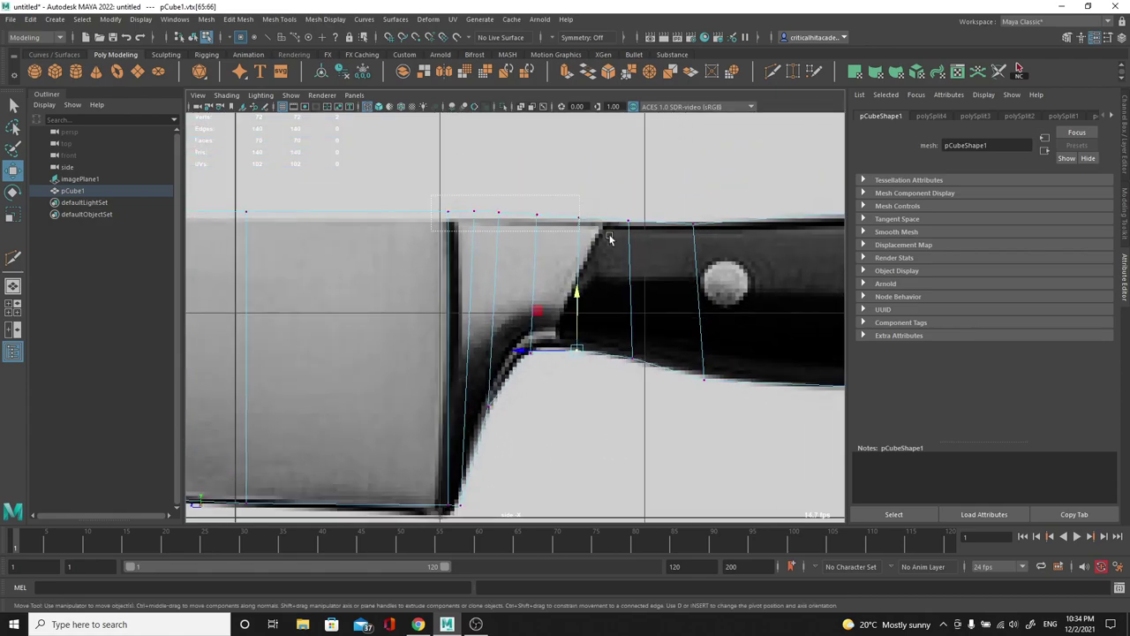
pyautogui.moveTo(579, 231); pyautogui.dragTo(580, 231)
pyautogui.press('r')
pyautogui.press('w')
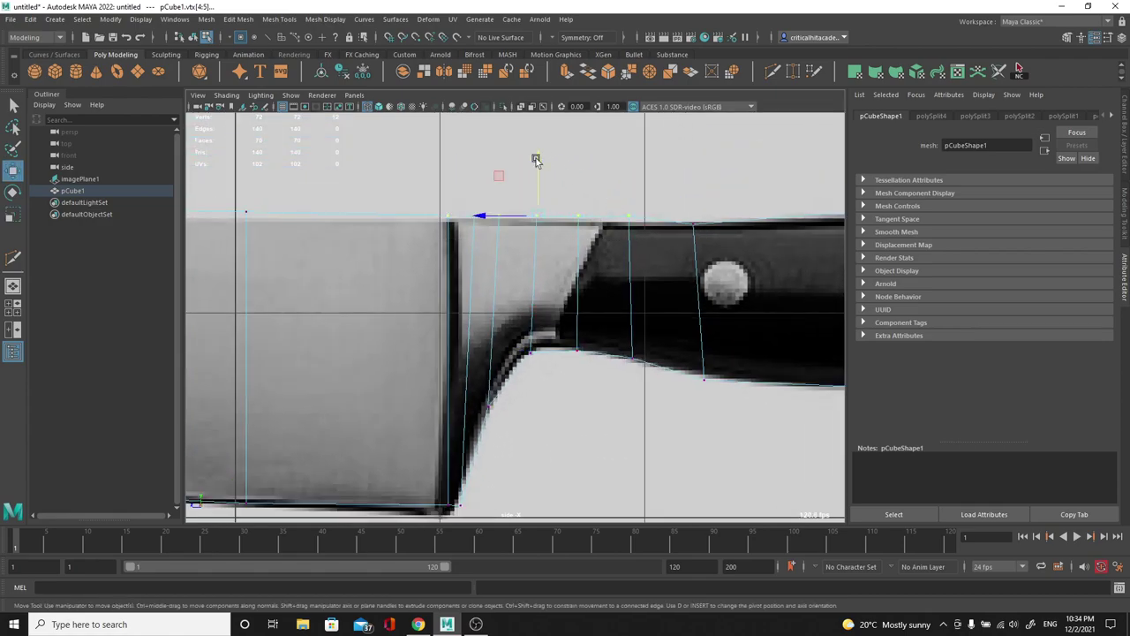
pyautogui.moveTo(534, 162); pyautogui.dragTo(536, 168)
pyautogui.moveTo(742, 209); pyautogui.dragTo(643, 266)
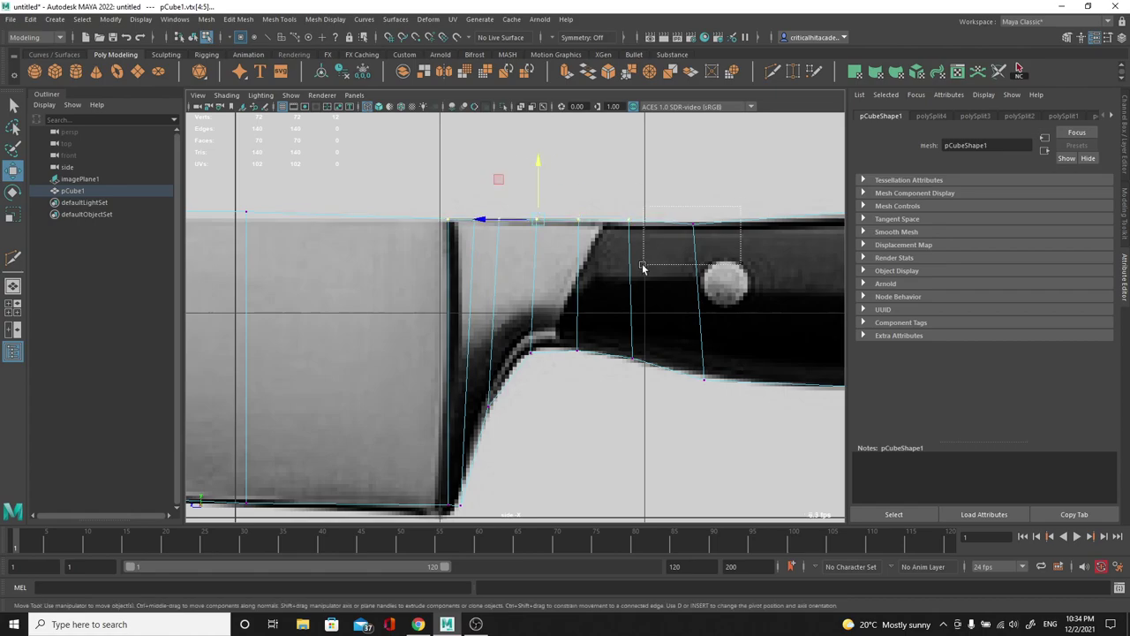
pyautogui.moveTo(692, 196); pyautogui.dragTo(692, 191)
# Show the knife shaded in the perspective view, select it as an object and examine the mesh around the bolster.
pyautogui.keyDown('alt'); pyautogui.moveTo(703, 219); pyautogui.dragTo(440, 172, button='middle'); pyautogui.keyUp('alt')
pyautogui.scroll(-2, 523, 209)
pyautogui.scroll(-2, 618, 247)
pyautogui.scroll(-1, 567, 245)
pyautogui.scroll(1, 565, 243)
pyautogui.scroll(-1, 548, 234)
pyautogui.press('space')
pyautogui.moveTo(518, 234); pyautogui.dragTo(528, 218)
pyautogui.moveTo(534, 227)
pyautogui.keyDown('alt'); pyautogui.mouseDown()
pyautogui.moveTo(566, 239)
pyautogui.moveTo(598, 295)
pyautogui.moveTo(683, 323)
pyautogui.mouseUp(); pyautogui.keyUp('alt')
pyautogui.scroll(2, 592, 284)
pyautogui.press('5')
pyautogui.scroll(3, 683, 324)
pyautogui.click(615, 271)
pyautogui.press('F8')
pyautogui.click(608, 212)
pyautogui.click(608, 215)
pyautogui.keyDown('alt'); pyautogui.moveTo(604, 238); pyautogui.dragTo(562, 292); pyautogui.keyUp('alt')
pyautogui.scroll(-3, 591, 286)
pyautogui.scroll(3, 592, 285)
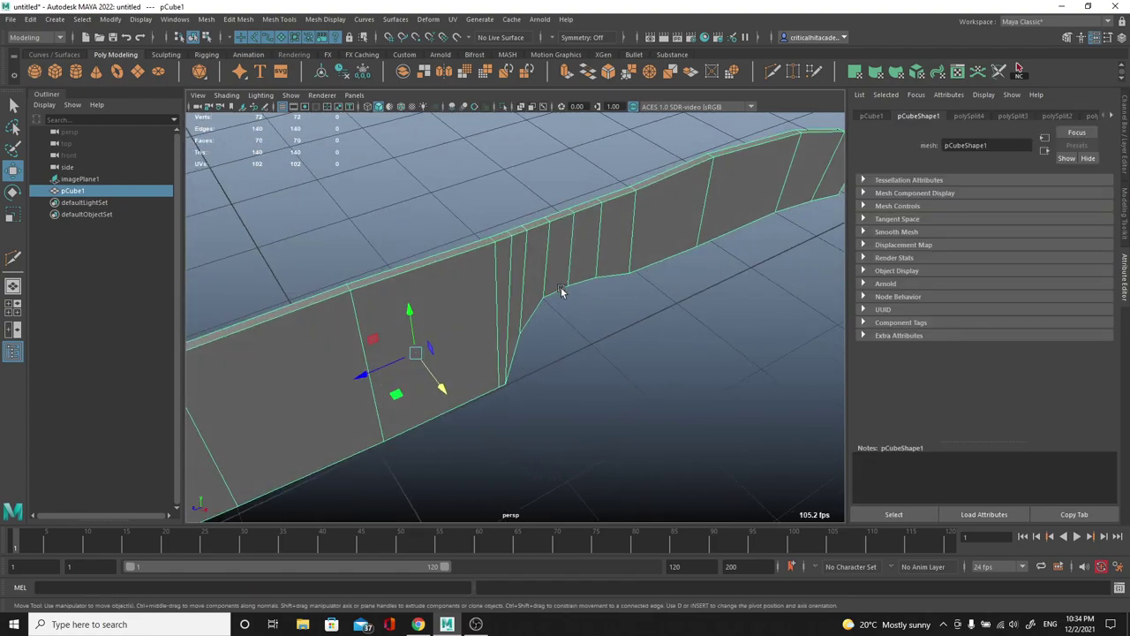
# Compare the knife's smooth preview with its unsmoothed mesh around the heel and bolster, and check the shape against the reference image.
pyautogui.press('3')
pyautogui.click(666, 322)
pyautogui.keyDown('alt'); pyautogui.moveTo(666, 324); pyautogui.dragTo(555, 315); pyautogui.keyUp('alt')
pyautogui.click(528, 314)
pyautogui.press('1')
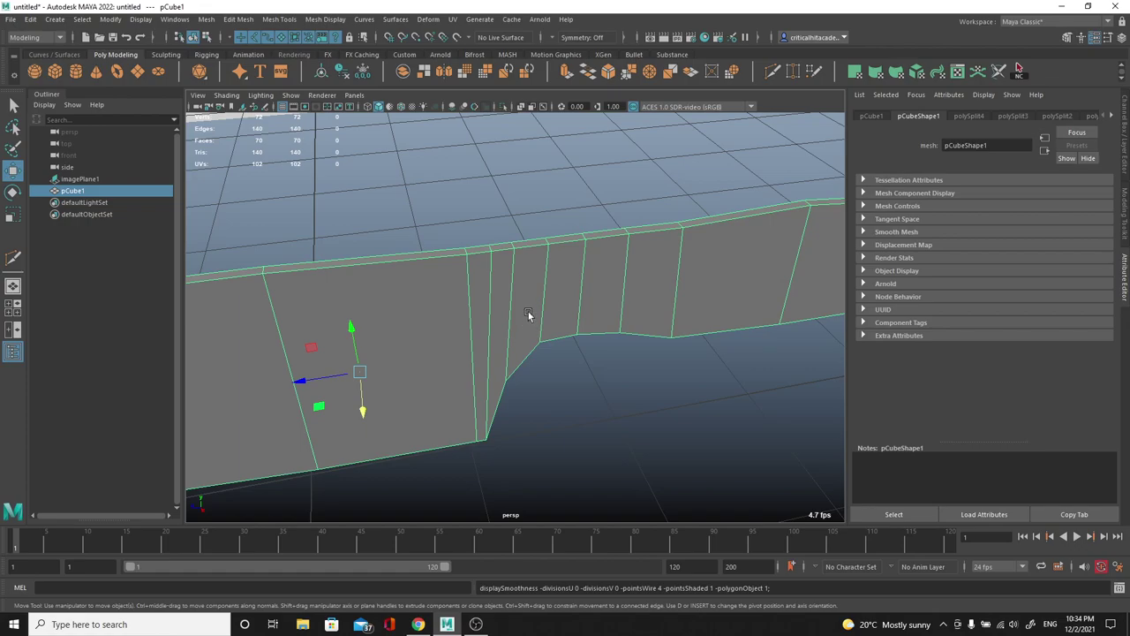
pyautogui.moveTo(537, 329)
pyautogui.keyDown('alt'); pyautogui.mouseDown()
pyautogui.moveTo(457, 255)
pyautogui.moveTo(524, 336)
pyautogui.mouseUp(); pyautogui.keyUp('alt')
pyautogui.press('3')
pyautogui.press('1')
pyautogui.press('3')
pyautogui.press('1')
pyautogui.press('3')
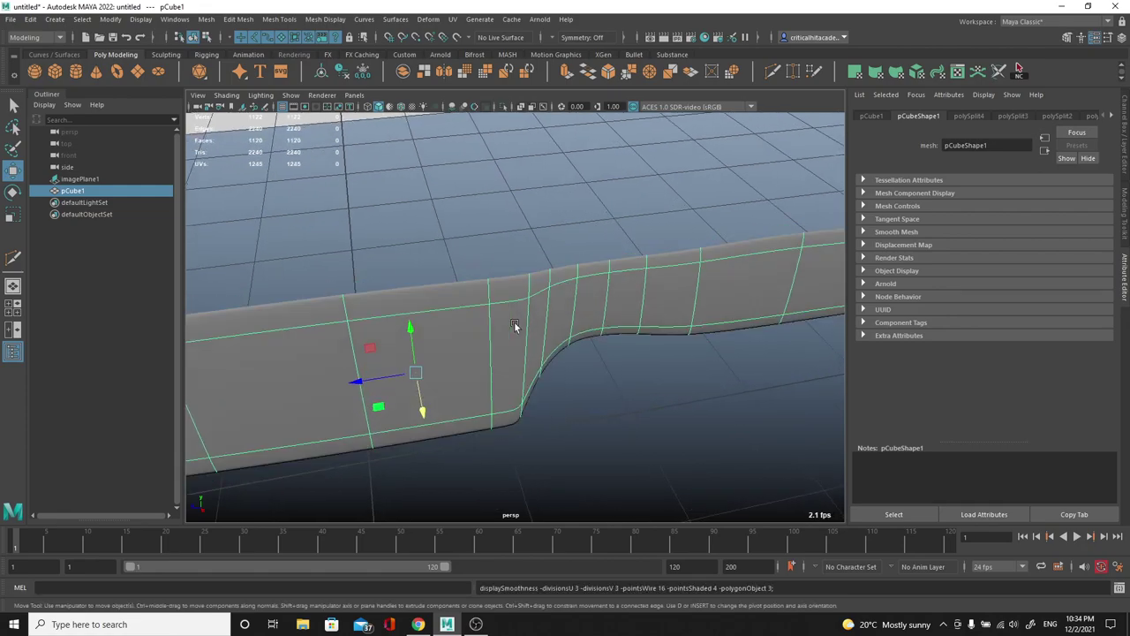
pyautogui.press('1')
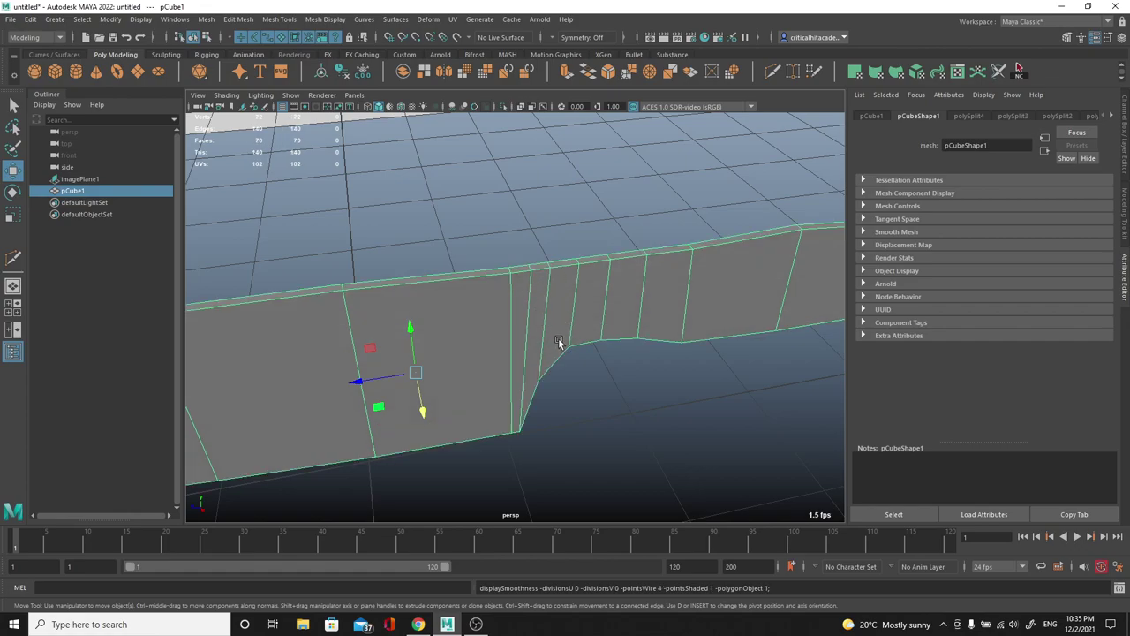
pyautogui.keyDown('alt'); pyautogui.moveTo(559, 341); pyautogui.dragTo(446, 258); pyautogui.keyUp('alt')
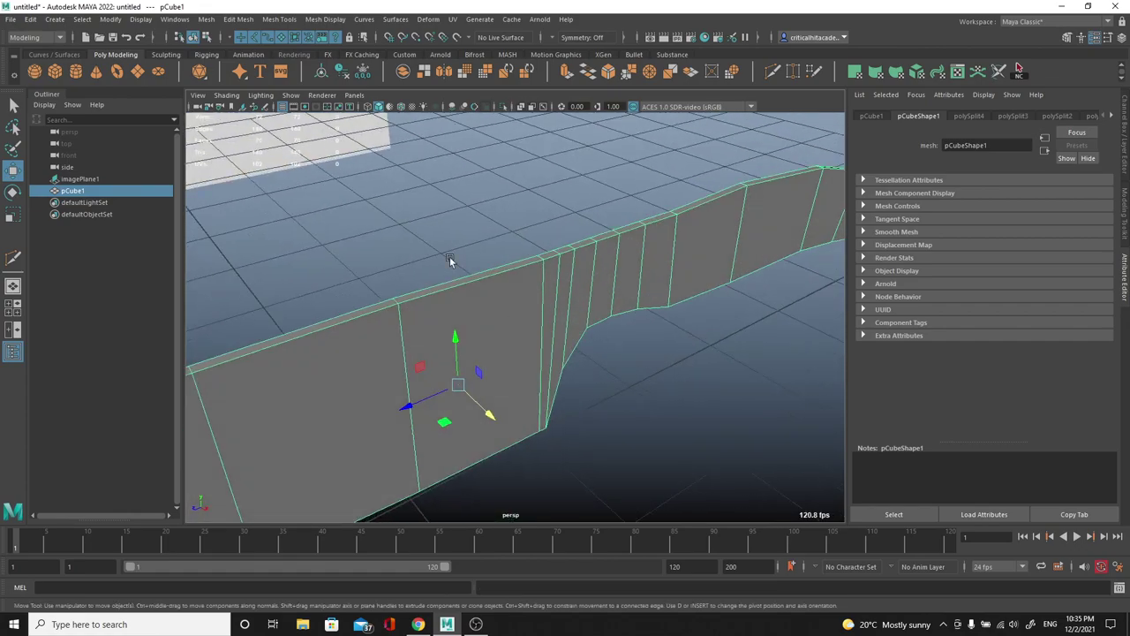
pyautogui.keyDown('alt'); pyautogui.moveTo(558, 264); pyautogui.dragTo(489, 317); pyautogui.keyUp('alt')
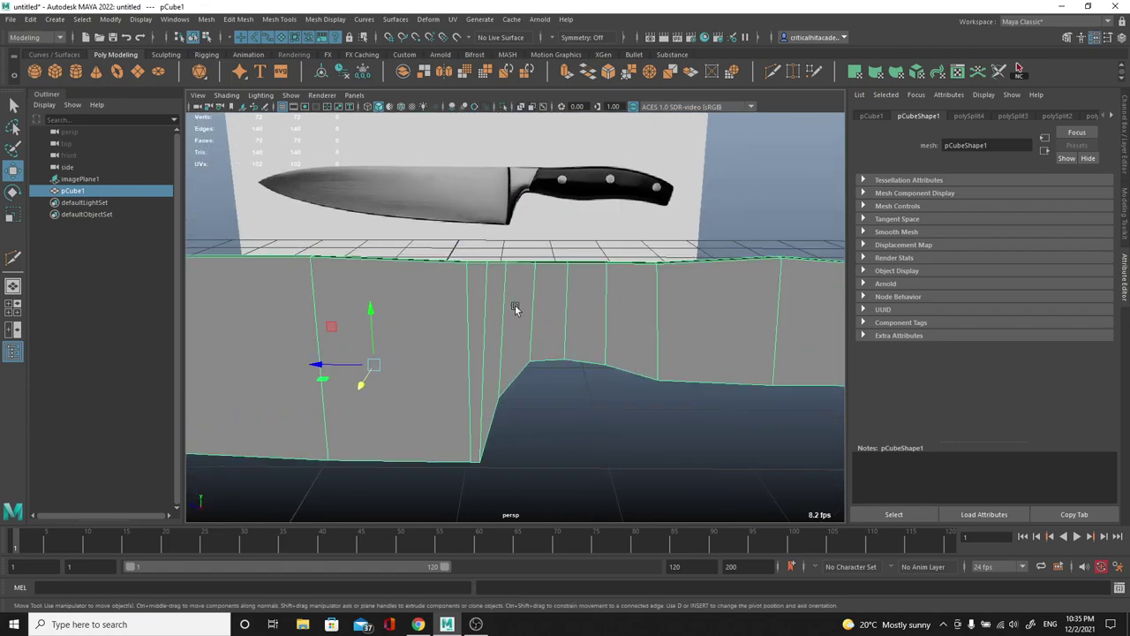
pyautogui.keyDown('alt'); pyautogui.moveTo(543, 193); pyautogui.dragTo(543, 303); pyautogui.keyUp('alt')
pyautogui.moveTo(579, 215)
pyautogui.keyDown('alt'); pyautogui.mouseDown()
pyautogui.moveTo(591, 221)
pyautogui.moveTo(579, 228)
pyautogui.mouseUp(); pyautogui.keyUp('alt')
pyautogui.keyDown('alt'); pyautogui.moveTo(565, 268); pyautogui.dragTo(577, 319); pyautogui.keyUp('alt')
# In the wireframe side view, slide the bottom and top vertices of one bolster edge loop onto the slanted bolster-handle seam.
pyautogui.press('space')
pyautogui.scroll(3, 451, 284)
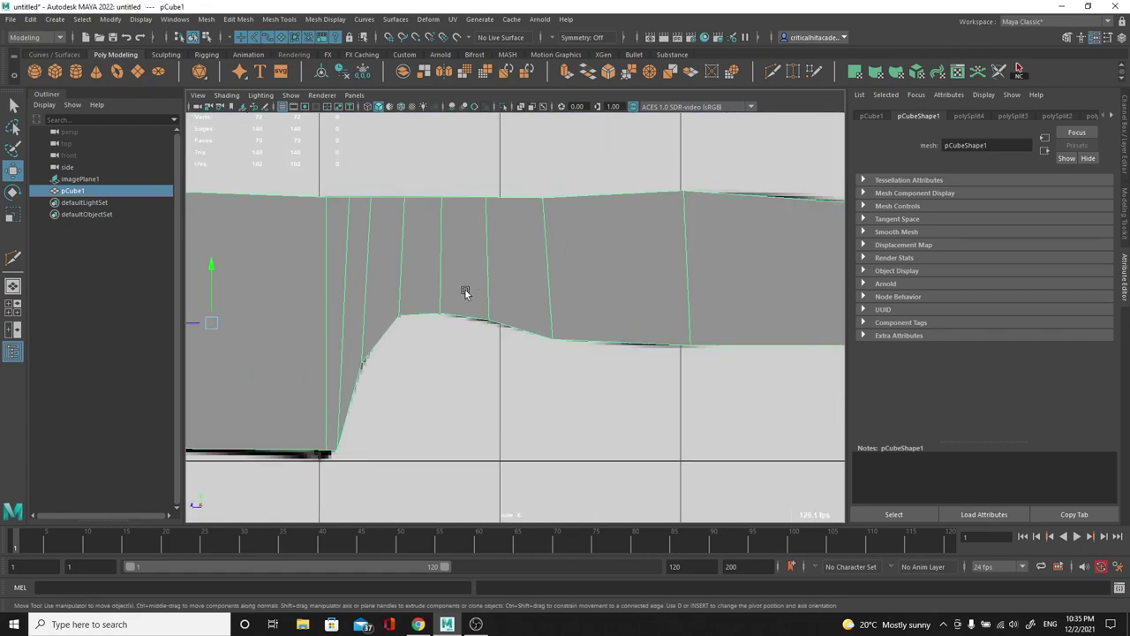
pyautogui.press('4')
pyautogui.scroll(3, 541, 216)
pyautogui.moveTo(537, 205); pyautogui.dragTo(535, 167, button='right')
pyautogui.click(521, 310)
pyautogui.moveTo(517, 310); pyautogui.dragTo(514, 310)
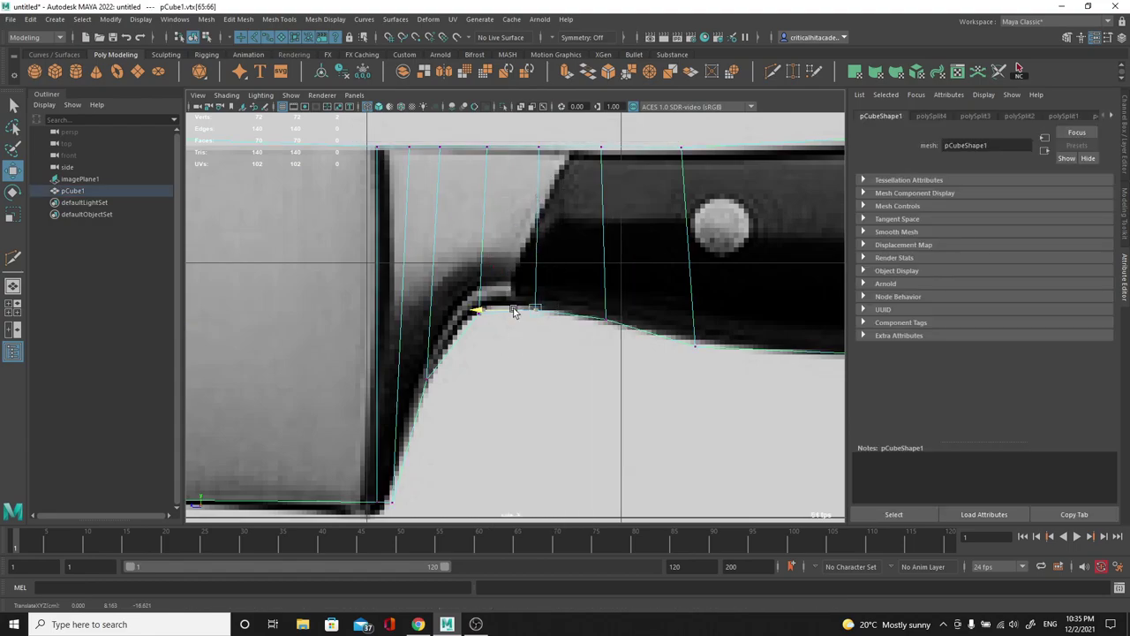
pyautogui.moveTo(553, 137); pyautogui.dragTo(532, 156)
# Insert two lengthwise edge loops along the whole knife using Multi-Cut.
pyautogui.scroll(2, 508, 291)
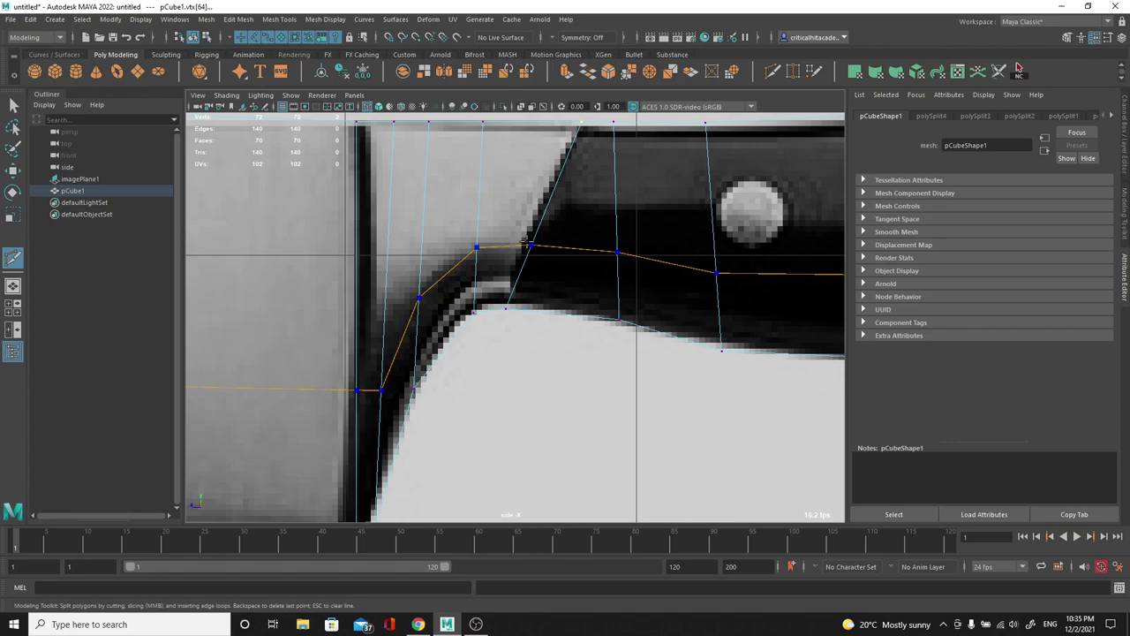
pyautogui.keyDown('ctrl'); pyautogui.click(524, 250); pyautogui.keyUp('ctrl')
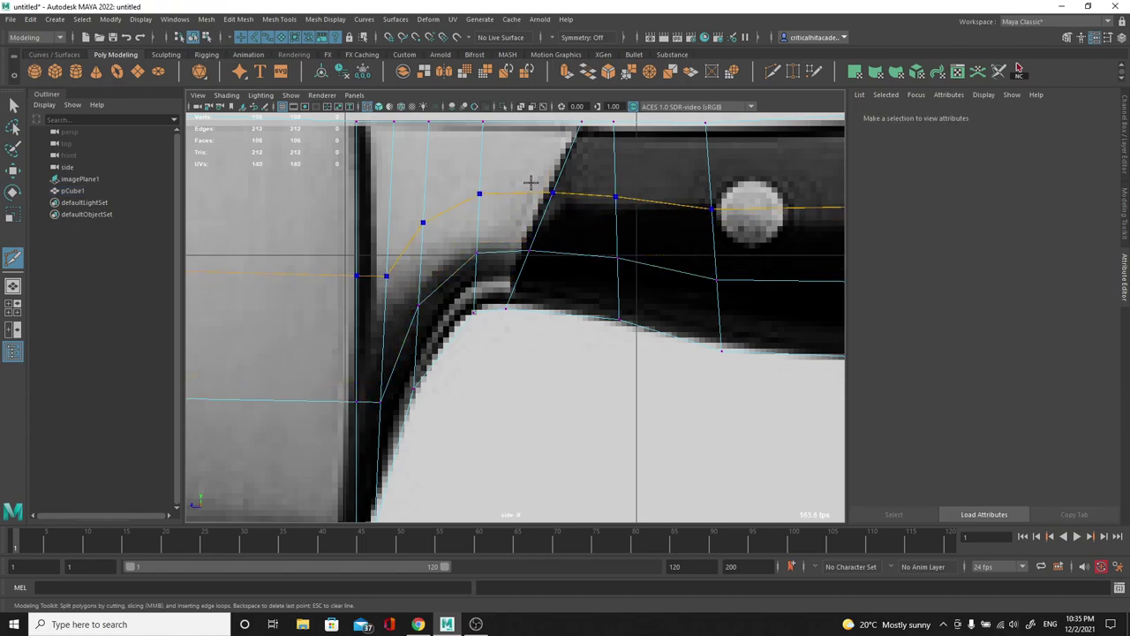
pyautogui.scroll(-10, 536, 212)
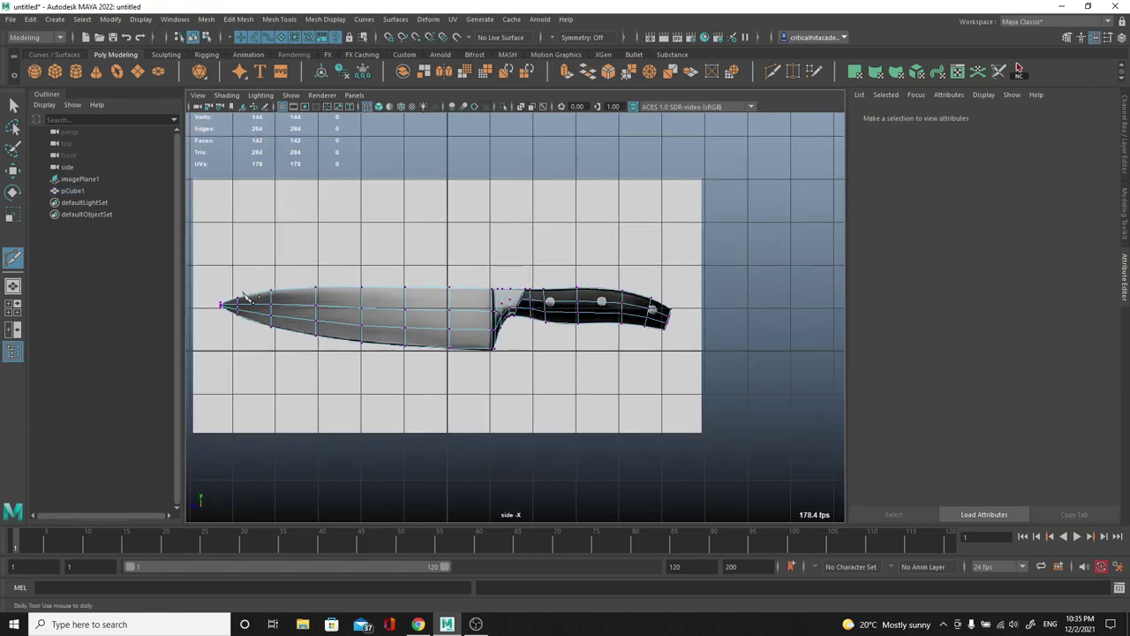
pyautogui.scroll(10, 604, 289)
pyautogui.press('q')
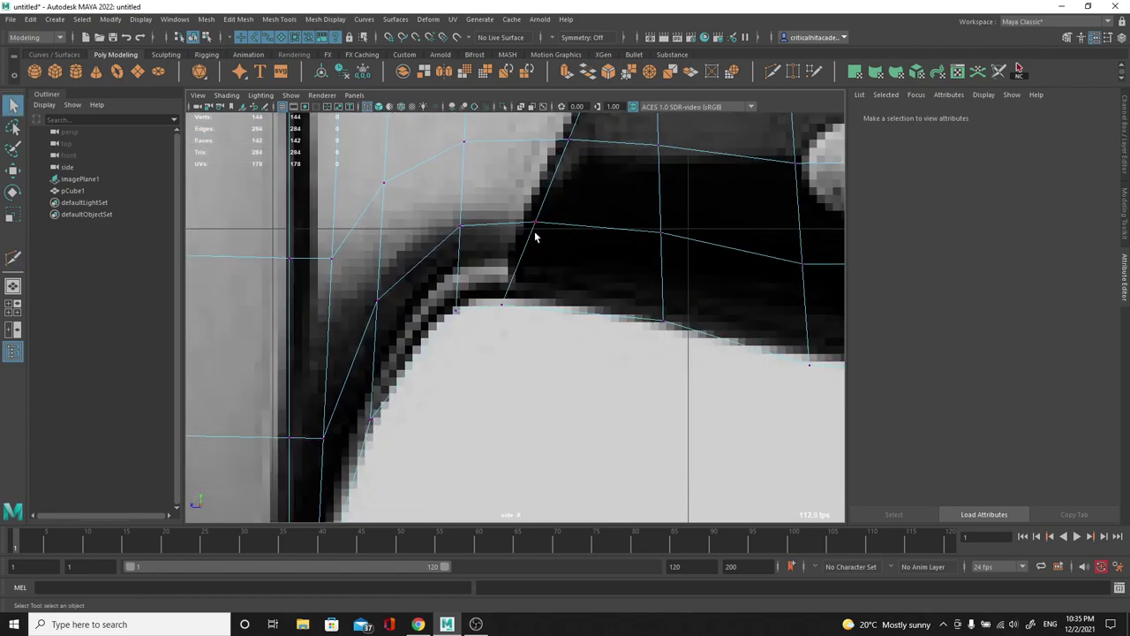
# Move the vertices where the lengthwise loops cross the bolster-handle seam onto the slanted line of the reference.
pyautogui.click(520, 222)
pyautogui.press('w')
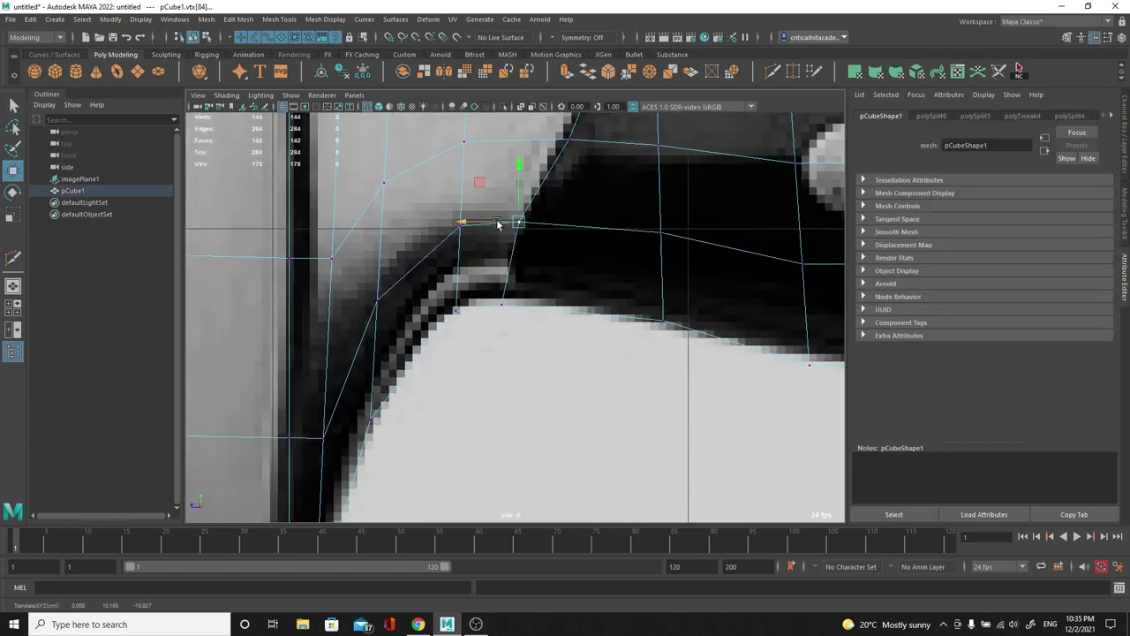
pyautogui.keyDown('alt'); pyautogui.moveTo(496, 224); pyautogui.dragTo(485, 276, button='middle'); pyautogui.keyUp('alt')
pyautogui.keyDown('alt'); pyautogui.moveTo(538, 204); pyautogui.dragTo(532, 243, button='middle'); pyautogui.keyUp('alt')
pyautogui.moveTo(534, 234); pyautogui.dragTo(525, 234)
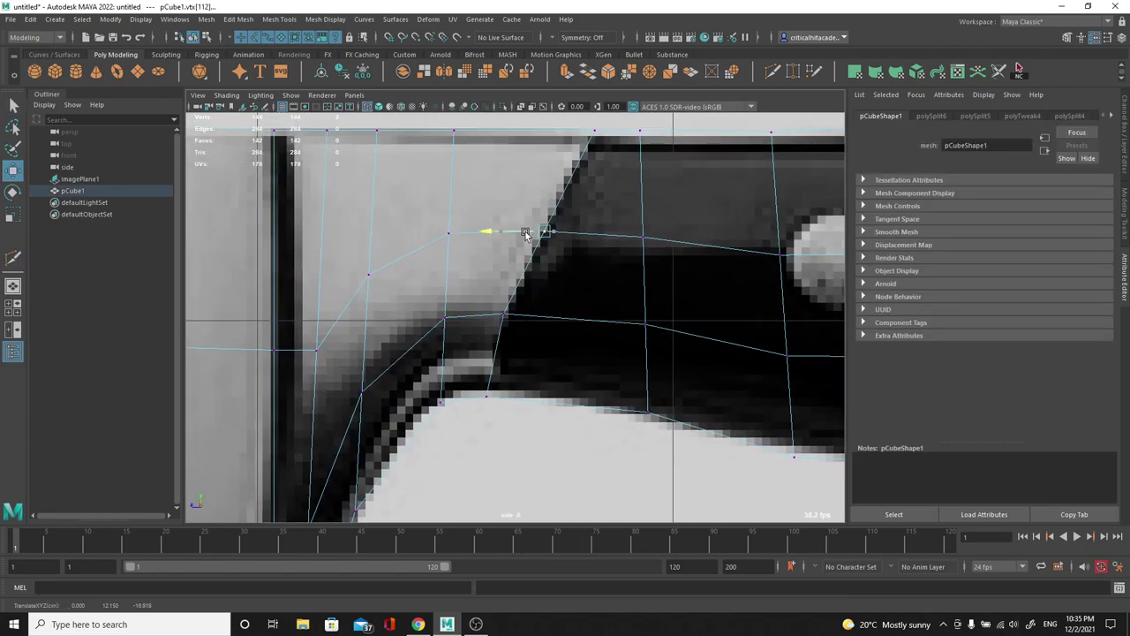
# Show the knife shaded in the perspective view and switch it to face selection.
pyautogui.press('space')
pyautogui.moveTo(524, 289); pyautogui.dragTo(648, 305)
pyautogui.keyDown('alt'); pyautogui.moveTo(646, 362); pyautogui.dragTo(567, 263, button='middle'); pyautogui.keyUp('alt')
pyautogui.scroll(5, 568, 262)
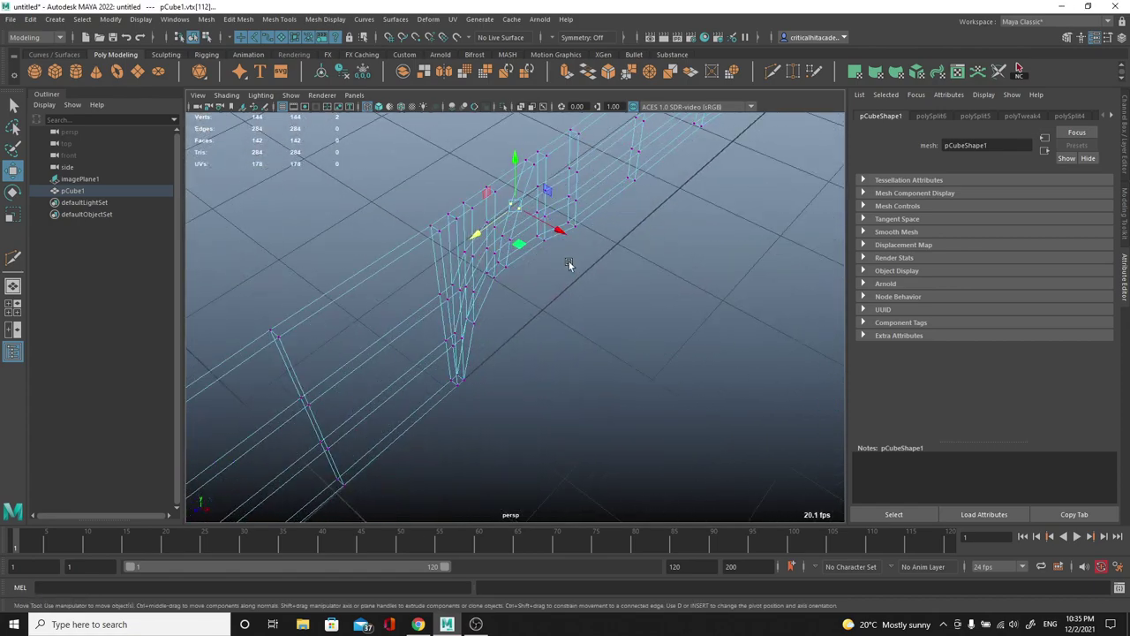
pyautogui.press('F8')
pyautogui.click(479, 239)
pyautogui.click(479, 234)
pyautogui.press('5')
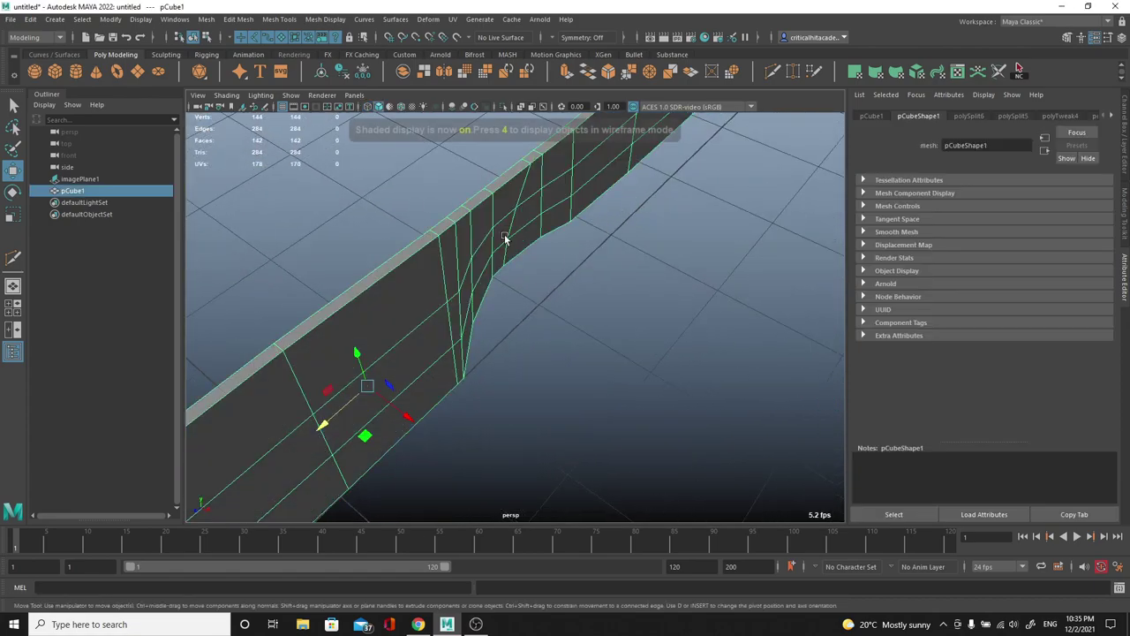
pyautogui.keyDown('alt'); pyautogui.moveTo(504, 239); pyautogui.dragTo(477, 217); pyautogui.keyUp('alt')
pyautogui.press('F11')
# Try selecting the upper row of the bolster's side faces one by one in the perspective view.
pyautogui.click(482, 225)
pyautogui.press('q')
pyautogui.keyDown('shift'); pyautogui.click(512, 214); pyautogui.keyUp('shift')
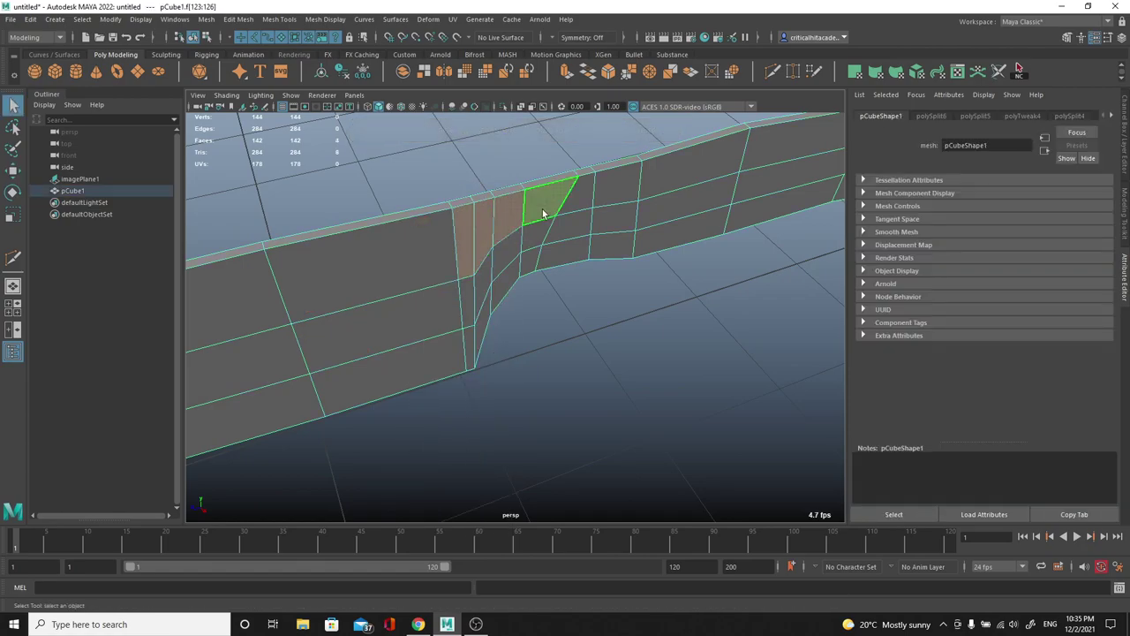
pyautogui.rightClick(543, 213)
pyautogui.moveTo(536, 254); pyautogui.dragTo(536, 256, button='right')
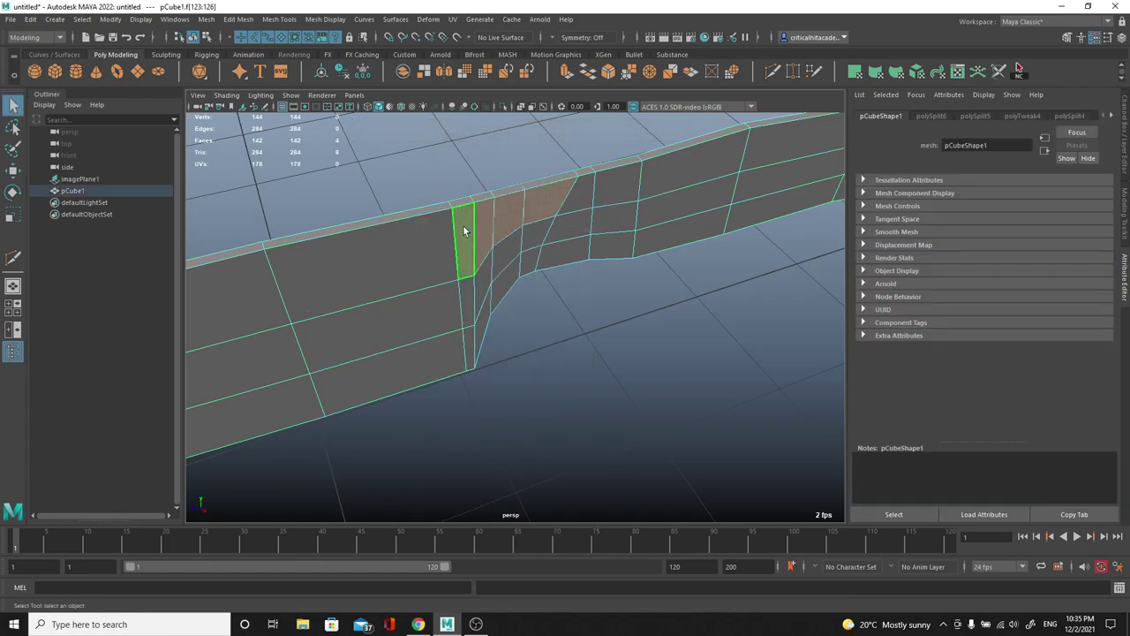
pyautogui.click(465, 229)
pyautogui.keyDown('shift'); pyautogui.click(474, 225); pyautogui.keyUp('shift')
pyautogui.keyDown('shift'); pyautogui.click(507, 217); pyautogui.keyUp('shift')
pyautogui.keyDown('shift'); pyautogui.click(484, 226); pyautogui.keyUp('shift')
pyautogui.keyDown('shift'); pyautogui.click(449, 235); pyautogui.keyUp('shift')
pyautogui.click(465, 229)
# Select all side faces on both sides of the bolster from the side view, leaving out its underside.
pyautogui.keyDown('alt'); pyautogui.moveTo(509, 251); pyautogui.dragTo(562, 249); pyautogui.keyUp('alt')
pyautogui.press('space')
pyautogui.scroll(-3, 541, 253)
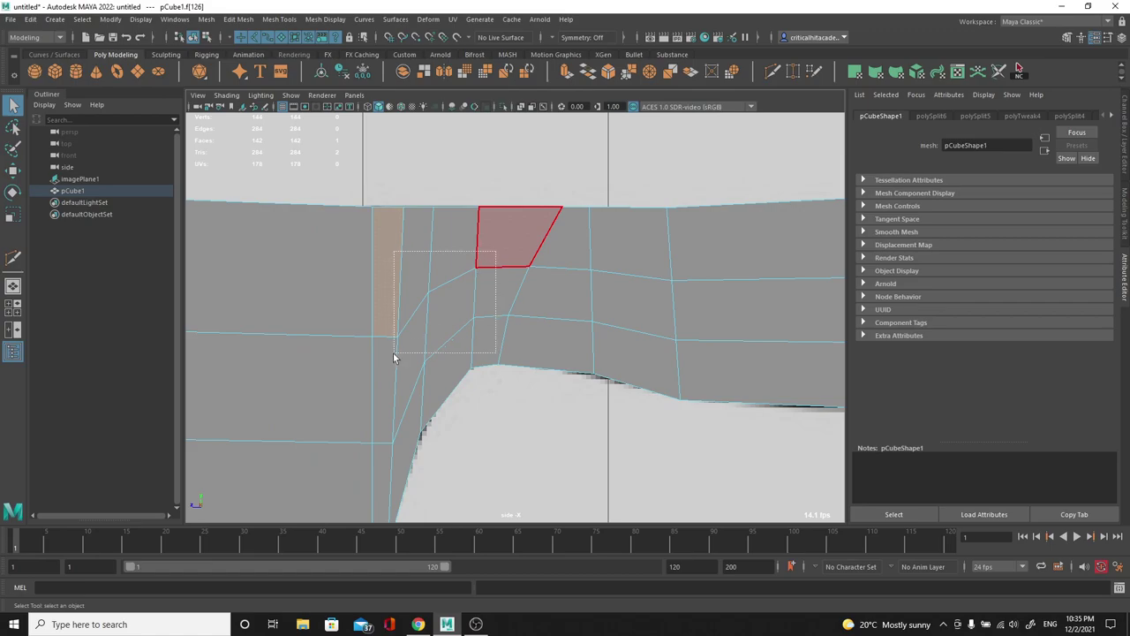
pyautogui.moveTo(380, 455); pyautogui.dragTo(381, 455)
pyautogui.scroll(-3, 468, 332)
pyautogui.press('space')
pyautogui.moveTo(537, 356); pyautogui.dragTo(618, 336)
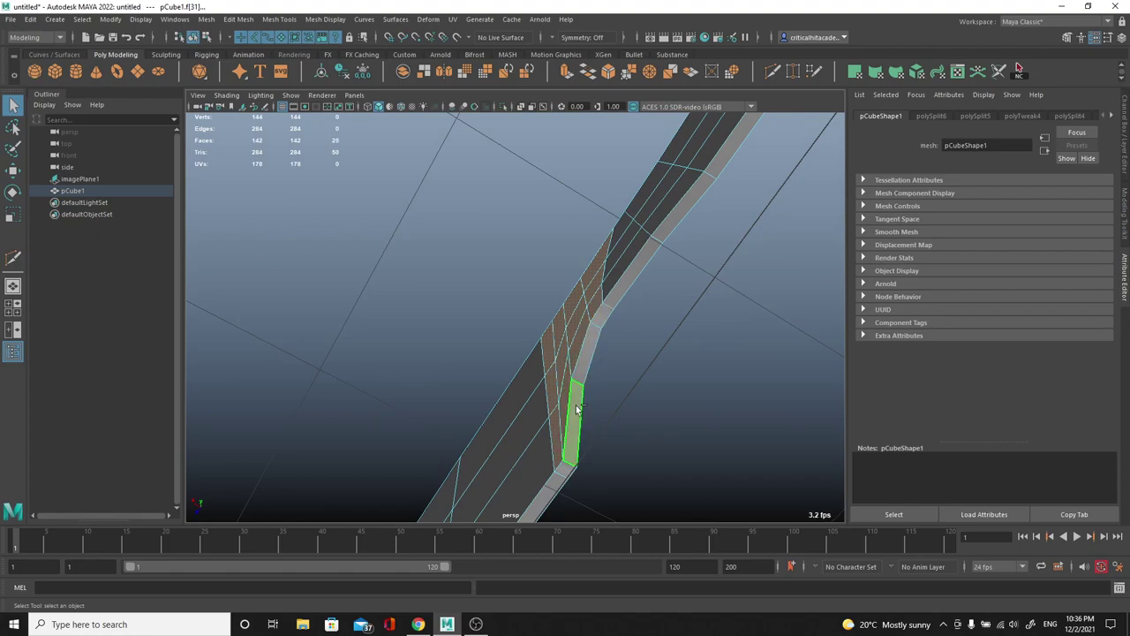
pyautogui.keyDown('alt'); pyautogui.moveTo(640, 375); pyautogui.dragTo(566, 227); pyautogui.keyUp('alt')
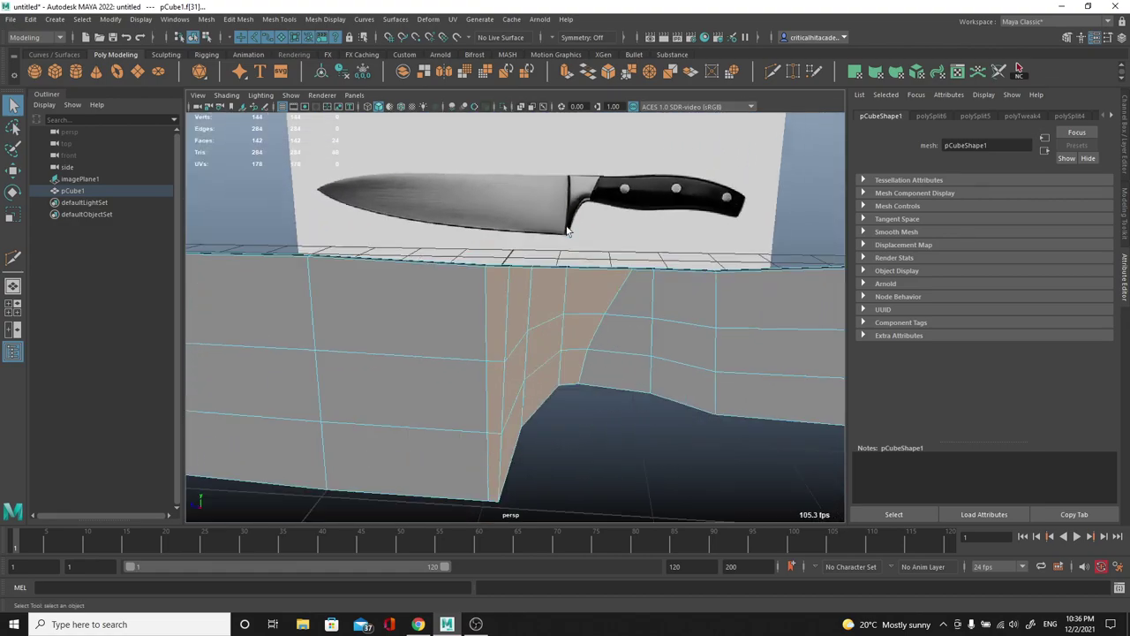
pyautogui.keyDown('alt'); pyautogui.moveTo(615, 190); pyautogui.dragTo(576, 289); pyautogui.keyUp('alt')
# Extrude the bolster faces outward on both sides with a Local Translate Z of 1.673.
pyautogui.hotkey('ctrl', 'e')
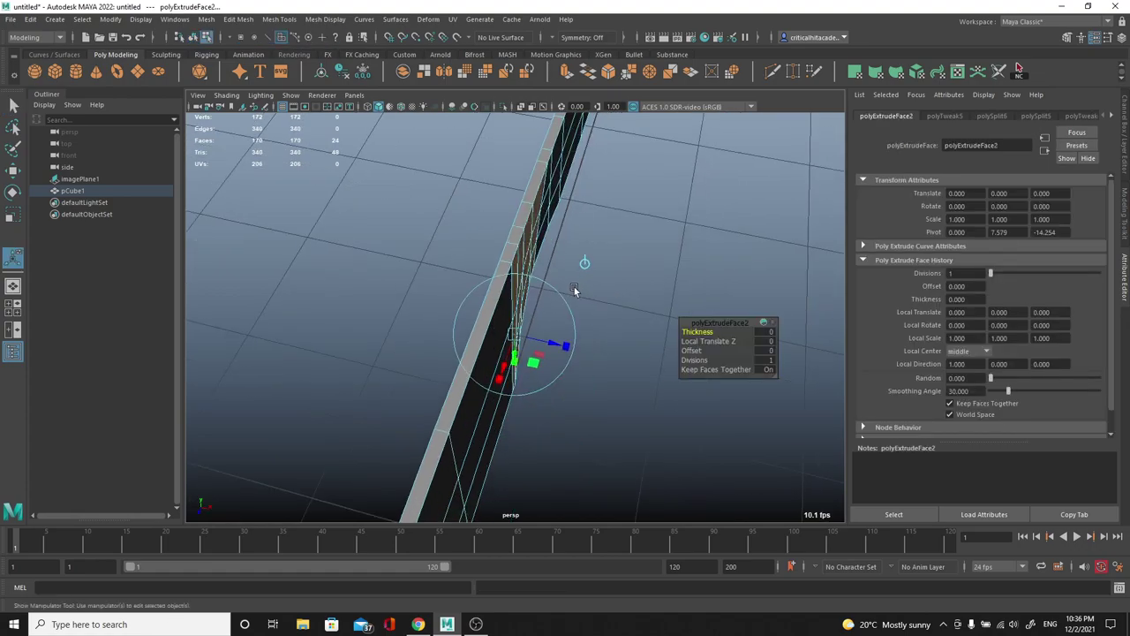
pyautogui.moveTo(552, 342); pyautogui.dragTo(500, 312)
pyautogui.moveTo(468, 381); pyautogui.dragTo(505, 411)
pyautogui.press('q')
pyautogui.press('F8')
pyautogui.click(613, 174)
pyautogui.keyDown('alt'); pyautogui.moveTo(613, 177); pyautogui.dragTo(526, 316); pyautogui.keyUp('alt')
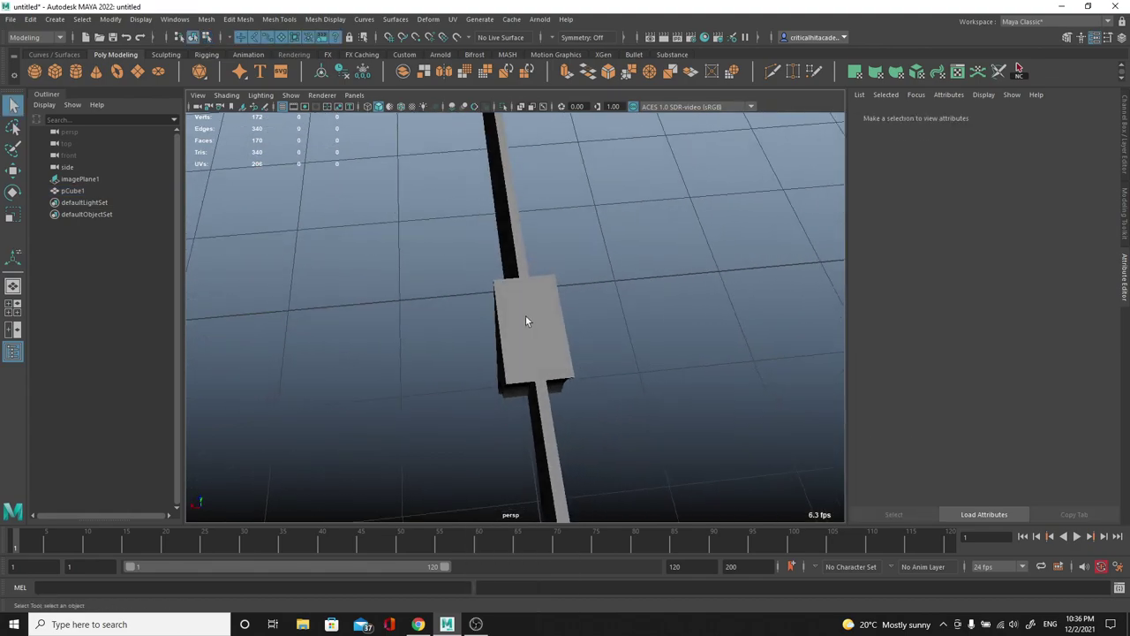
# Return to the bolster extrusion and reduce its depth so the bolster is thinner.
pyautogui.click(500, 369)
pyautogui.hotkey('ctrl', 'e')
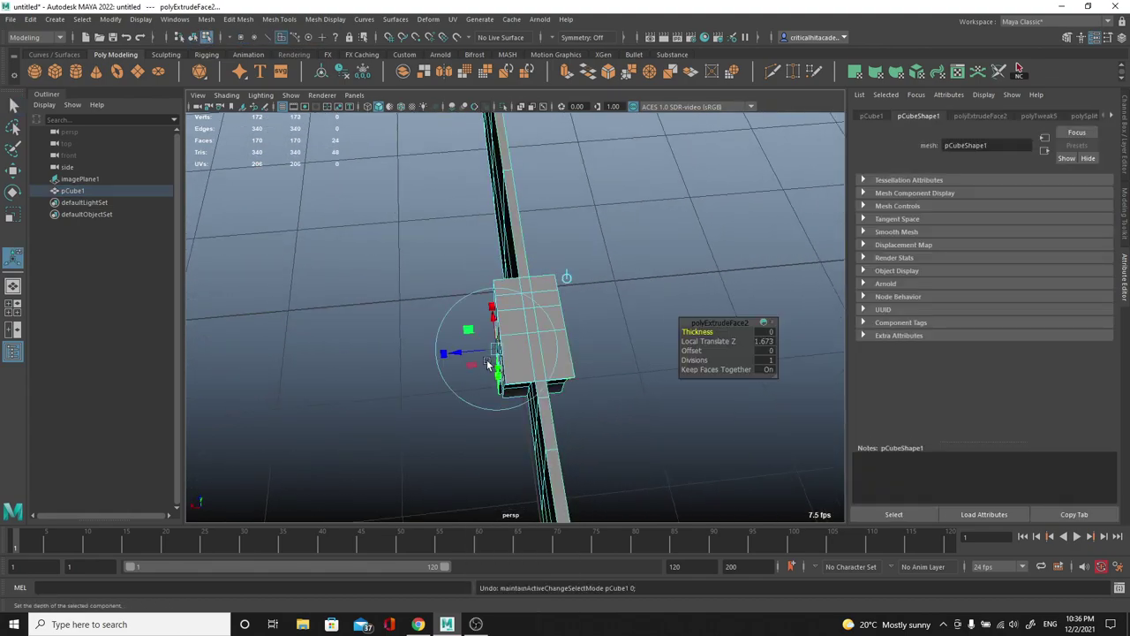
pyautogui.moveTo(459, 351); pyautogui.dragTo(568, 266)
pyautogui.moveTo(567, 267); pyautogui.dragTo(621, 250, button='right')
pyautogui.press('q')
pyautogui.click(622, 250)
# Examine the smoothed bolster from several angles and compare it with the knife in the reference image.
pyautogui.keyDown('alt'); pyautogui.moveTo(538, 279); pyautogui.dragTo(577, 295); pyautogui.keyUp('alt')
pyautogui.click(583, 287)
pyautogui.click(648, 234)
pyautogui.keyDown('alt'); pyautogui.moveTo(647, 234); pyautogui.dragTo(502, 150); pyautogui.keyUp('alt')
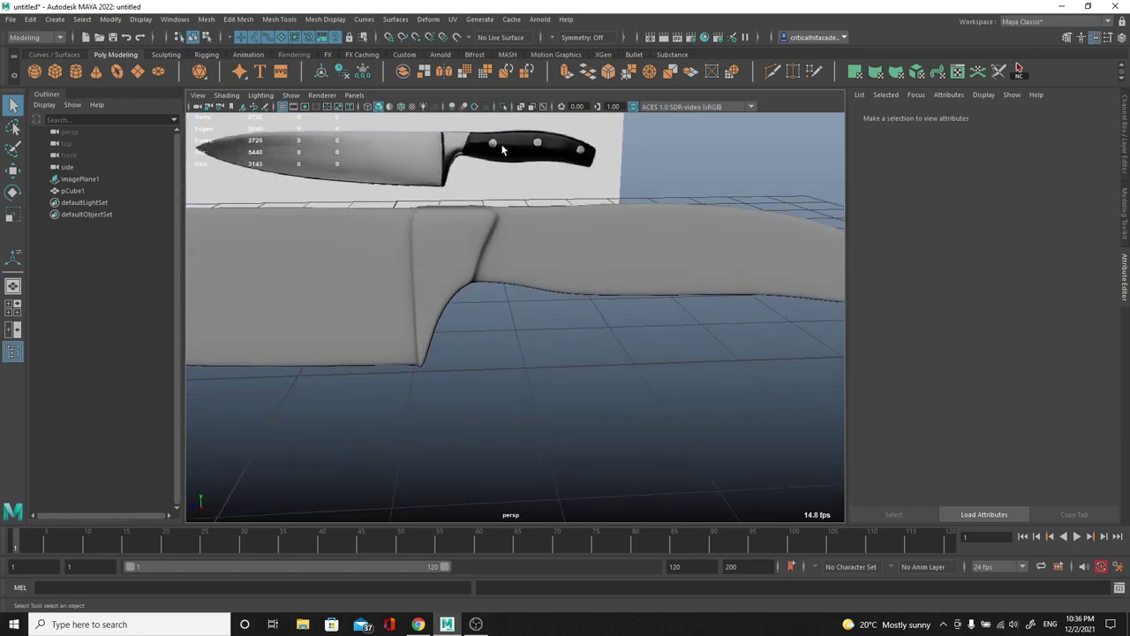
pyautogui.keyDown('alt'); pyautogui.moveTo(581, 258); pyautogui.dragTo(455, 225); pyautogui.keyUp('alt')
pyautogui.click(579, 296)
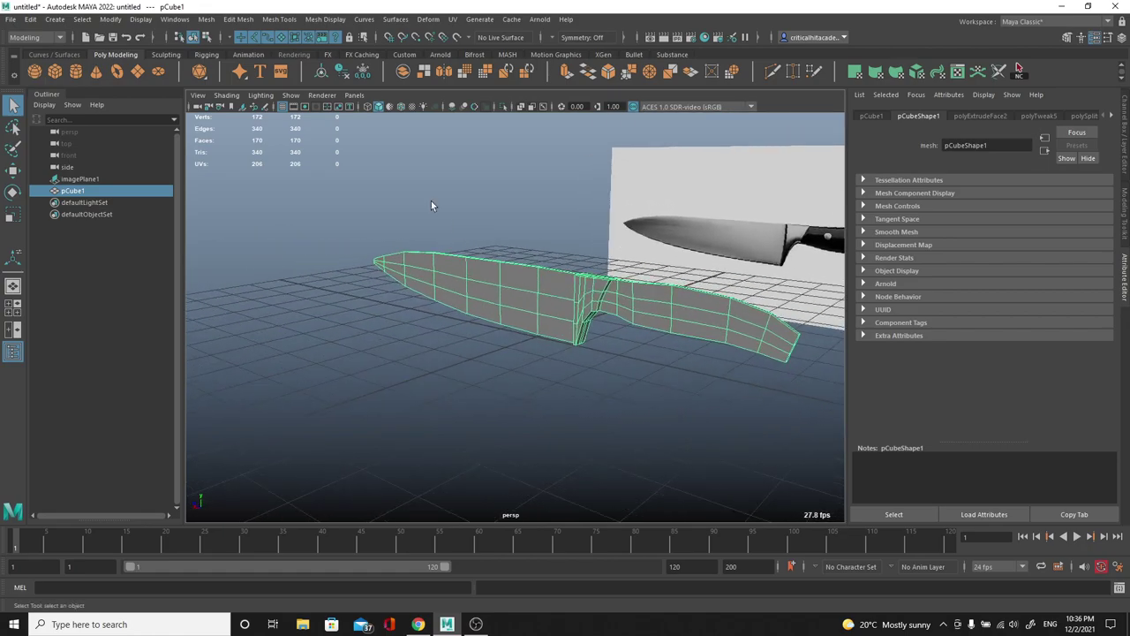
# Create a polygon cube and move it clear of the knife, out in front of it.
pyautogui.click(55, 72)
pyautogui.press('w')
pyautogui.moveTo(507, 348); pyautogui.dragTo(332, 379)
pyautogui.scroll(-5, 333, 380)
pyautogui.keyDown('alt'); pyautogui.moveTo(431, 339); pyautogui.dragTo(425, 362); pyautogui.keyUp('alt')
# Compare the cube's smooth preview with its original unsmoothed shape.
pyautogui.press('3')
pyautogui.keyDown('alt'); pyautogui.moveTo(544, 324); pyautogui.dragTo(577, 330); pyautogui.keyUp('alt')
pyautogui.press('1')
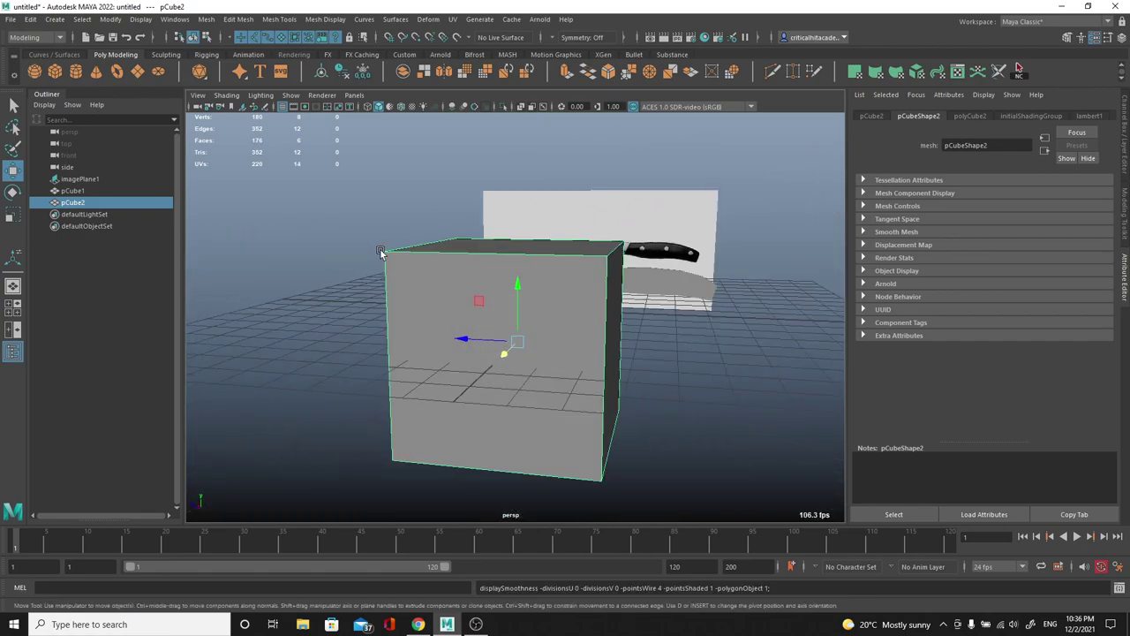
pyautogui.press('3')
pyautogui.press('1')
# Insert three edge loops on the cube with Multi-Cut, one in each direction, close to its upper front corner.
pyautogui.keyDown('alt'); pyautogui.moveTo(689, 380); pyautogui.dragTo(652, 290); pyautogui.keyUp('alt')
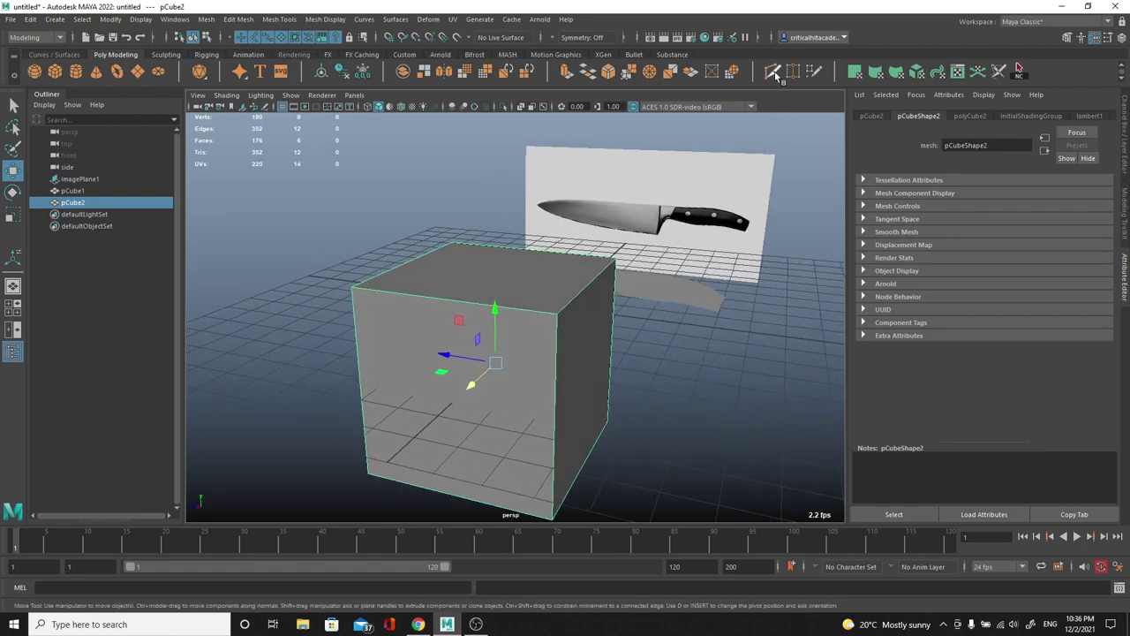
pyautogui.hotkey('ctrl', 'shift', 'x')
pyautogui.keyDown('ctrl'); pyautogui.click(544, 312); pyautogui.keyUp('ctrl')
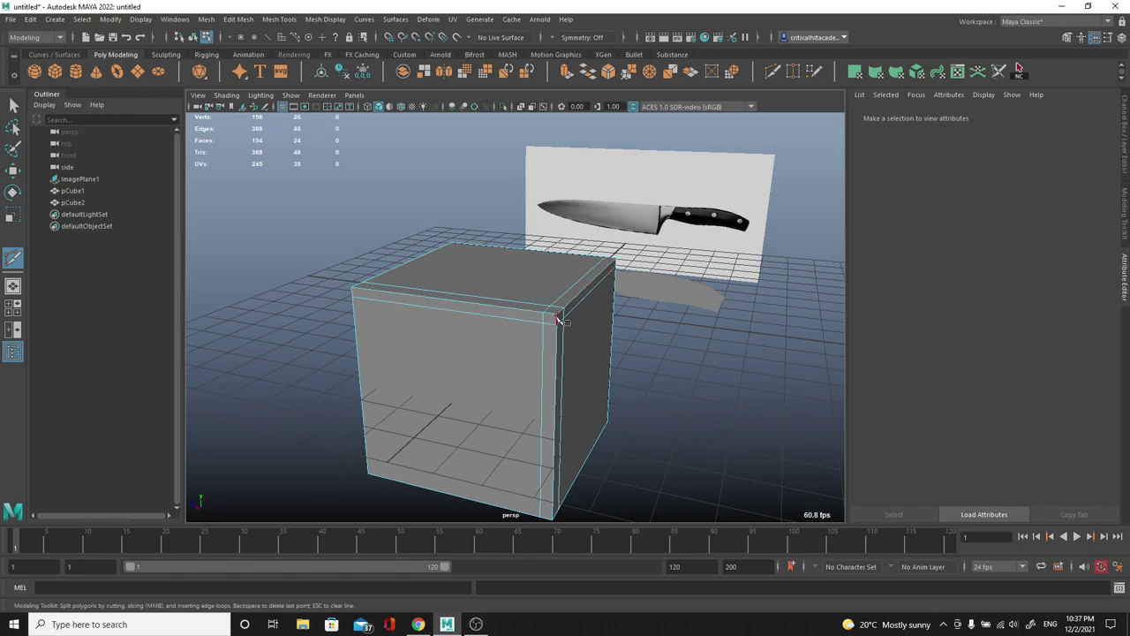
pyautogui.moveTo(553, 328)
pyautogui.keyDown('alt'); pyautogui.mouseDown()
pyautogui.moveTo(691, 345)
pyautogui.moveTo(600, 353)
pyautogui.moveTo(565, 323)
pyautogui.mouseUp(); pyautogui.keyUp('alt')
# Preview the cube smoothed and examine how the supporting loops sharpen the corner, with the cube back in object selection.
pyautogui.press('3')
pyautogui.moveTo(559, 306); pyautogui.dragTo(608, 279, button='right')
pyautogui.click(732, 424)
pyautogui.keyDown('alt'); pyautogui.moveTo(675, 393); pyautogui.dragTo(618, 363); pyautogui.keyUp('alt')
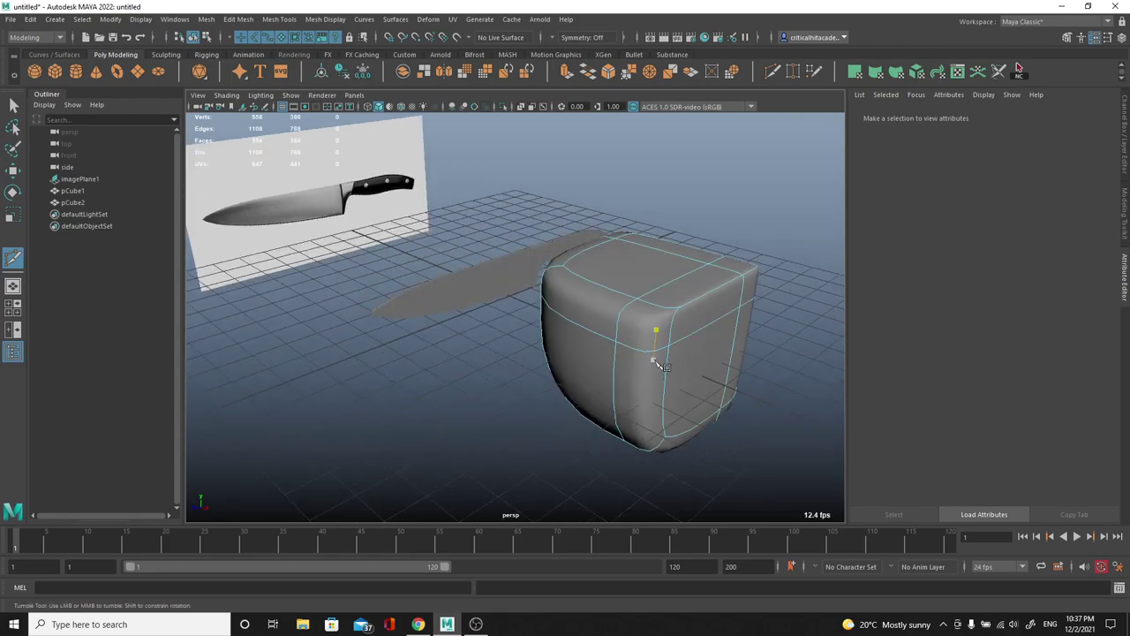
pyautogui.moveTo(653, 362); pyautogui.dragTo(701, 266, button='right')
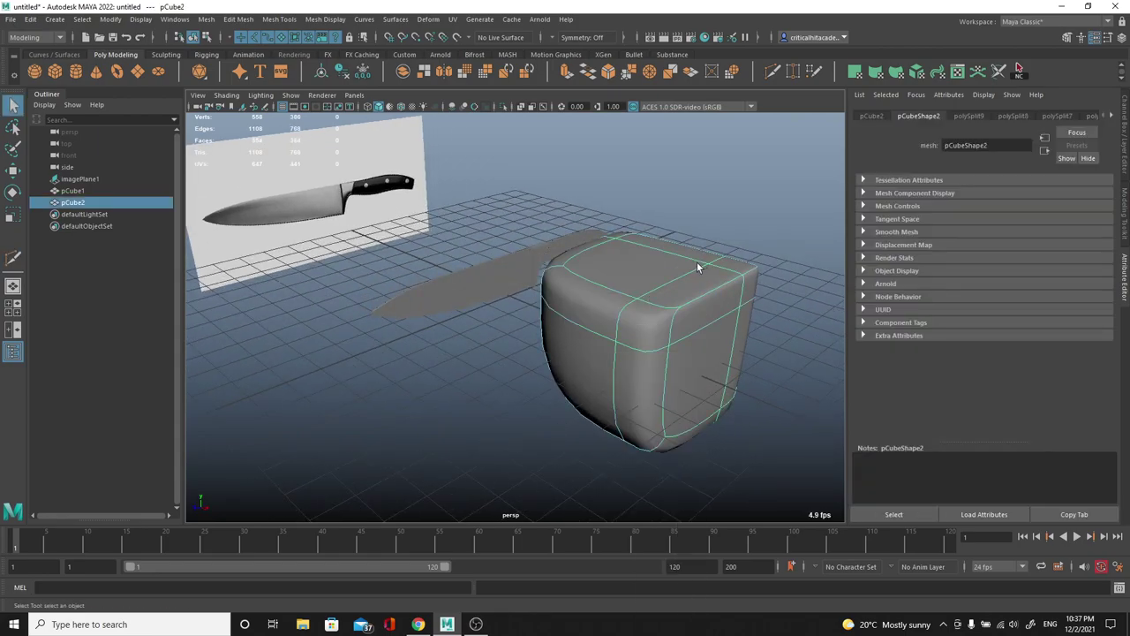
# Delete the demonstration cube from the scene.
pyautogui.press('Delete')
pyautogui.scroll(5, 377, 327)
pyautogui.keyDown('alt'); pyautogui.moveTo(629, 309); pyautogui.dragTo(575, 385, button='middle'); pyautogui.keyUp('alt')
pyautogui.scroll(3, 519, 244)
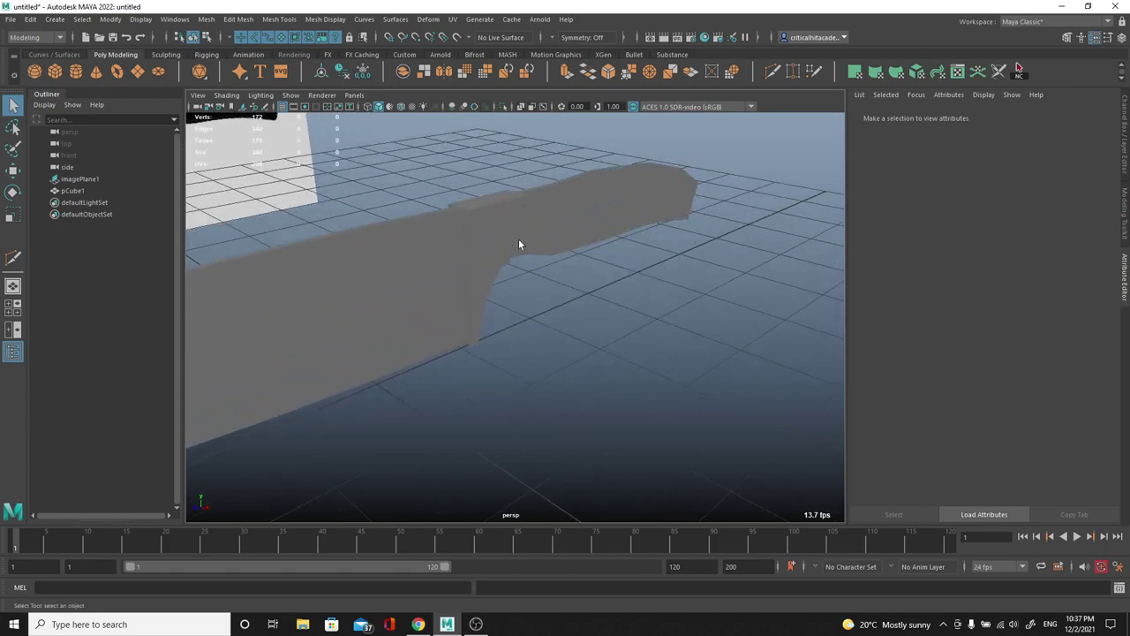
# Select the knife and compare the bolster's smooth preview with its unsmoothed mesh.
pyautogui.click(519, 245)
pyautogui.press('f')
pyautogui.keyDown('alt'); pyautogui.moveTo(517, 251); pyautogui.dragTo(607, 272); pyautogui.keyUp('alt')
pyautogui.scroll(5, 608, 272)
pyautogui.scroll(5, 393, 299)
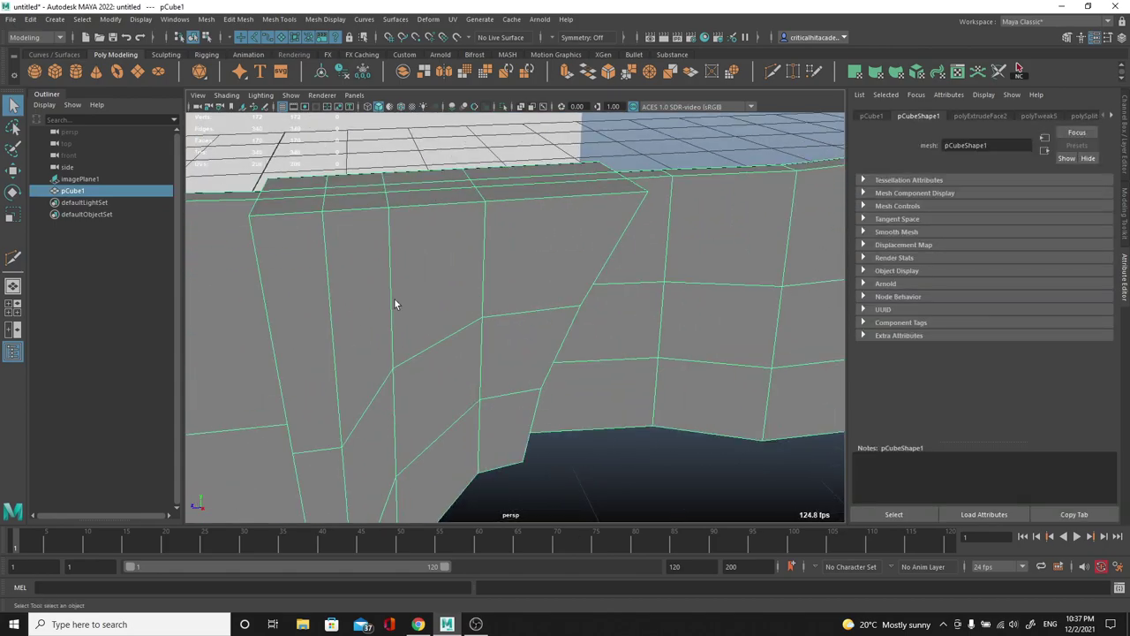
pyautogui.press('3')
pyautogui.scroll(-5, 452, 302)
pyautogui.keyDown('alt'); pyautogui.moveTo(452, 302); pyautogui.dragTo(571, 159); pyautogui.keyUp('alt')
pyautogui.press('1')
pyautogui.scroll(2, 456, 303)
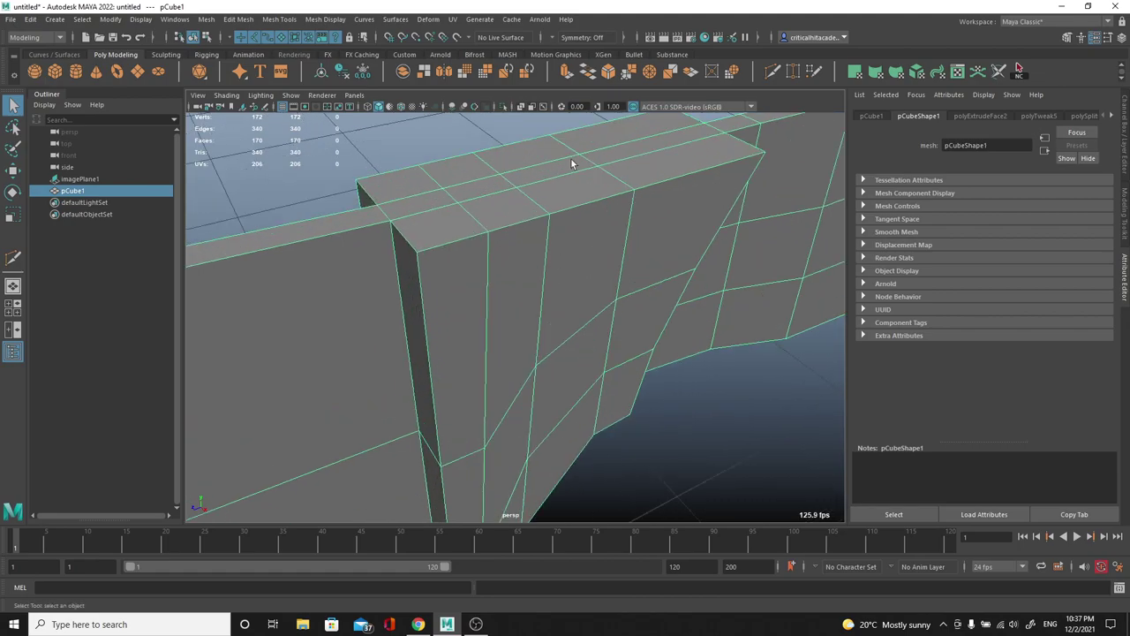
# Insert supporting edge loops around the bolster's edges with Multi-Cut and check them in smooth preview.
pyautogui.click(772, 70)
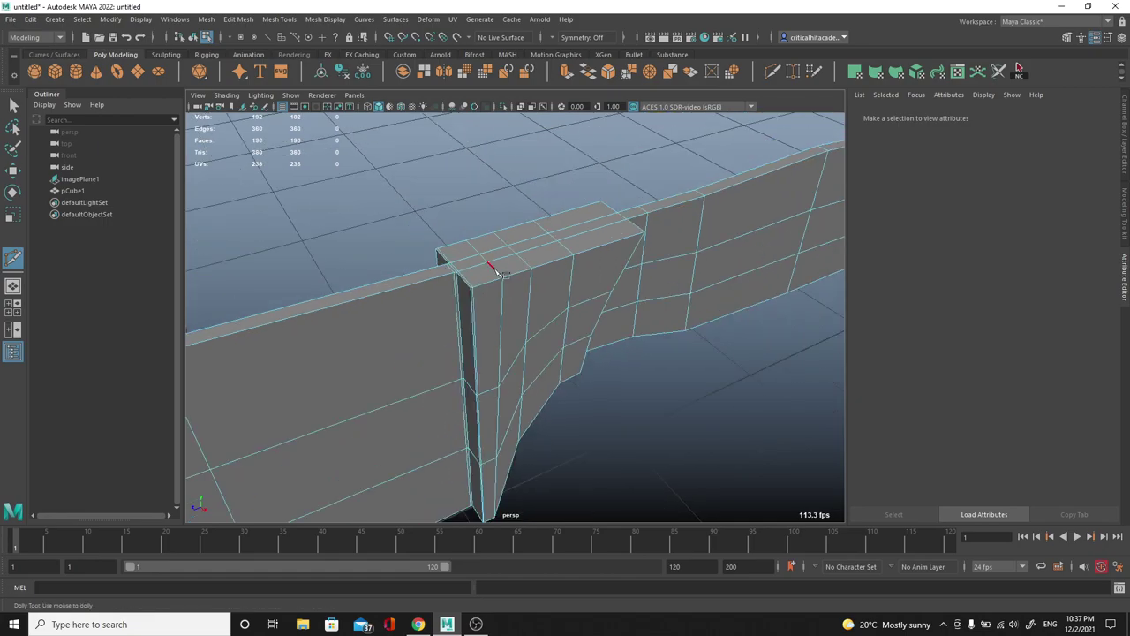
pyautogui.press('3')
pyautogui.keyDown('alt'); pyautogui.moveTo(497, 252); pyautogui.dragTo(642, 306); pyautogui.keyUp('alt')
pyautogui.press('1')
pyautogui.click(500, 267)
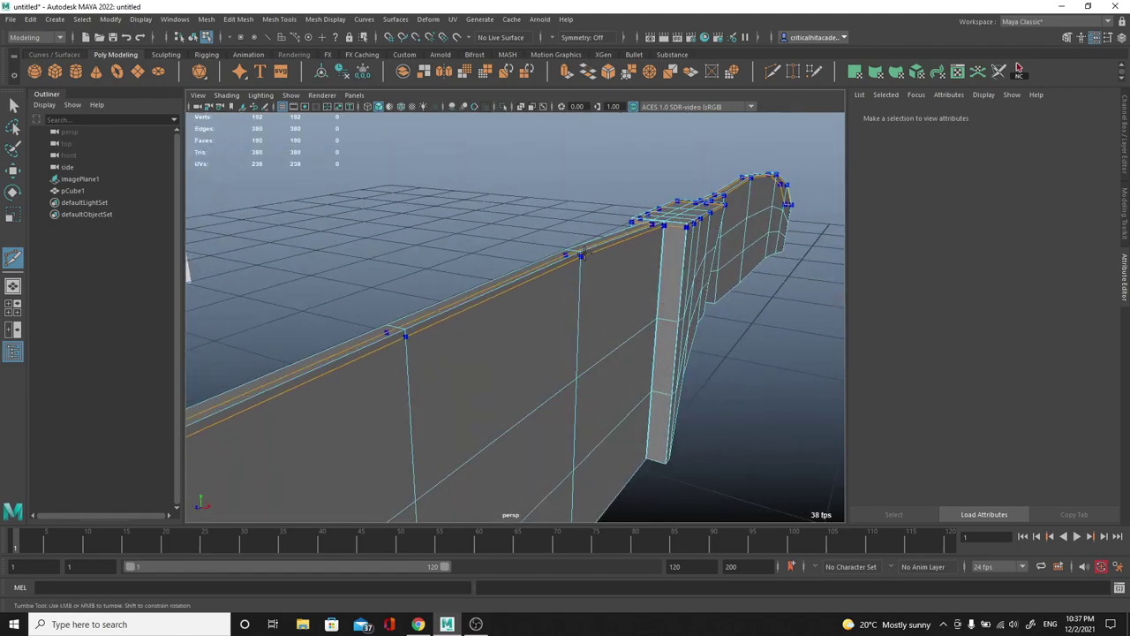
# Insert supporting edge loops along the knife's spine and beside the bolster's rear edge, checking the result in smooth preview.
pyautogui.press('3')
pyautogui.keyDown('alt'); pyautogui.moveTo(581, 254); pyautogui.dragTo(738, 276); pyautogui.keyUp('alt')
pyautogui.keyDown('alt'); pyautogui.moveTo(678, 253); pyautogui.dragTo(588, 288); pyautogui.keyUp('alt')
pyautogui.press('1')
pyautogui.keyDown('ctrl'); pyautogui.click(476, 283); pyautogui.keyUp('ctrl')
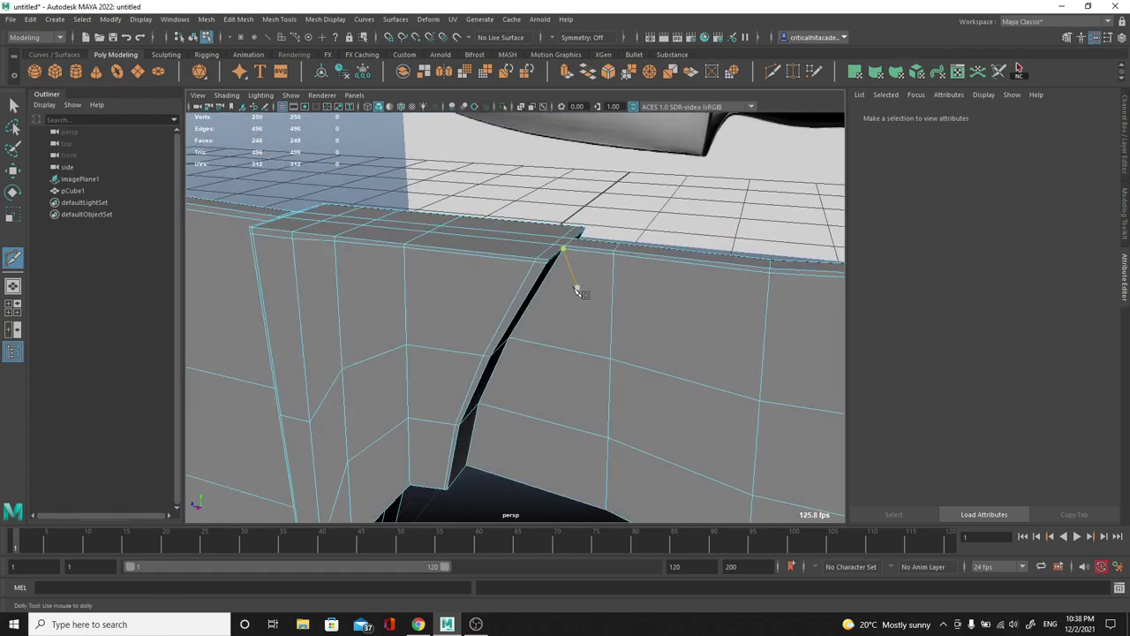
# Insert a supporting edge loop on the handle section directly behind the bolster and inspect the whole knife smoothed in object mode.
pyautogui.keyDown('alt'); pyautogui.moveTo(588, 288); pyautogui.dragTo(477, 298, button='middle'); pyautogui.keyUp('alt')
pyautogui.scroll(3, 475, 297)
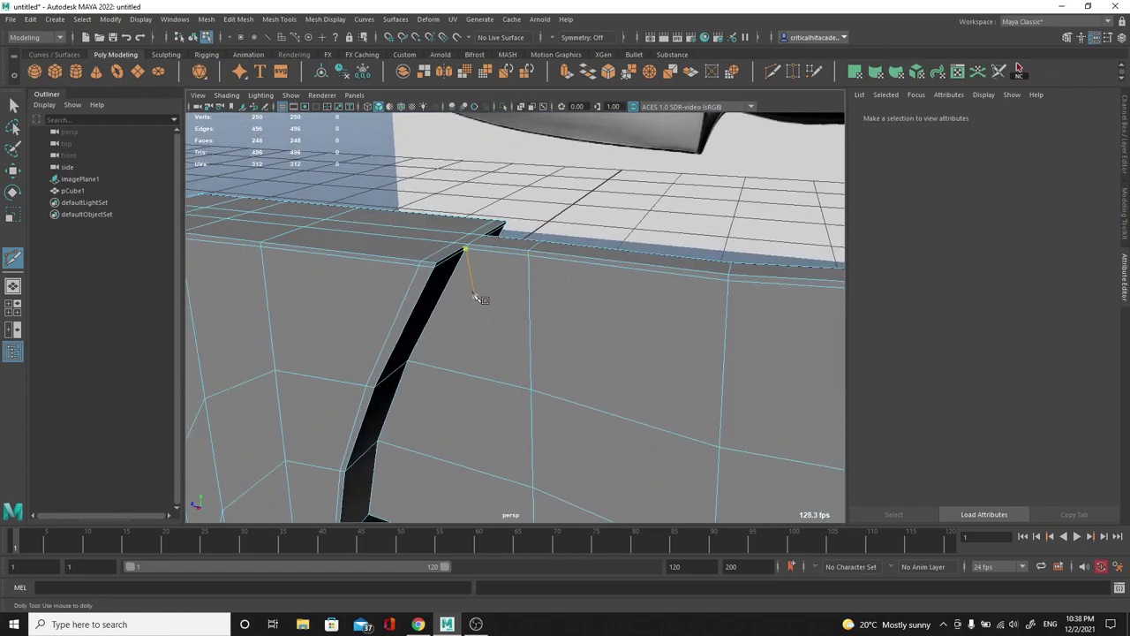
pyautogui.keyDown('ctrl'); pyautogui.click(472, 247); pyautogui.keyUp('ctrl')
pyautogui.scroll(-3, 565, 273)
pyautogui.press('3')
pyautogui.press('q')
pyautogui.moveTo(478, 287); pyautogui.dragTo(535, 271, button='right')
pyautogui.click(604, 253)
pyautogui.scroll(-3, 604, 254)
pyautogui.keyDown('alt'); pyautogui.moveTo(604, 256); pyautogui.dragTo(566, 265); pyautogui.keyUp('alt')
pyautogui.click(477, 324)
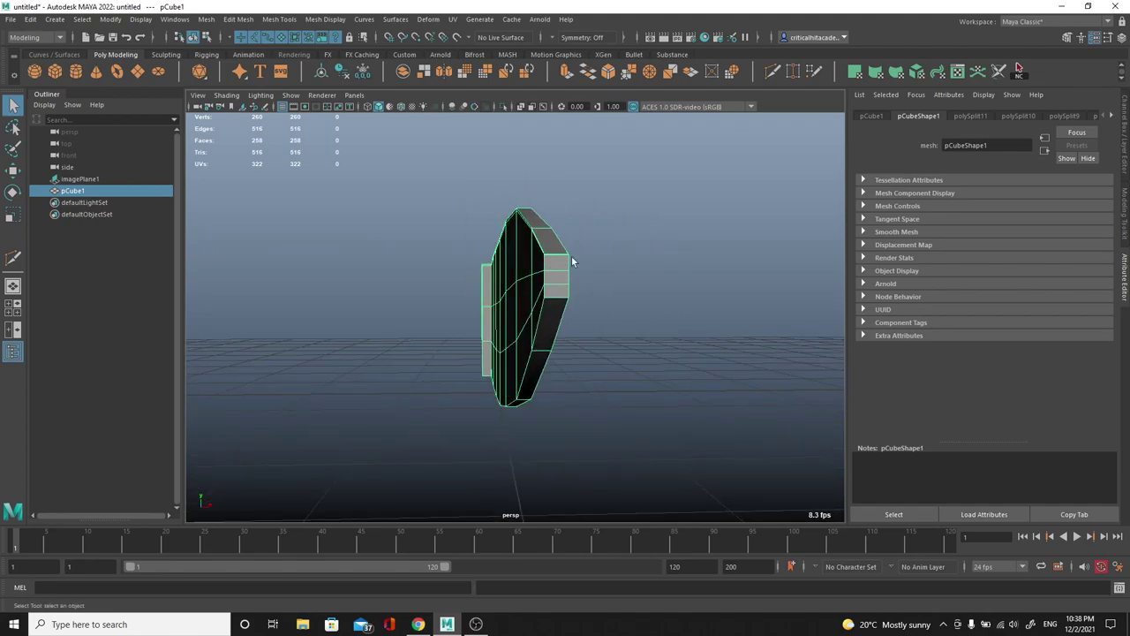
# Insert an edge loop with Multi-Cut through the middle of the knife's thickness, running around its full outline.
pyautogui.keyDown('alt'); pyautogui.moveTo(680, 230); pyautogui.dragTo(561, 201); pyautogui.keyUp('alt')
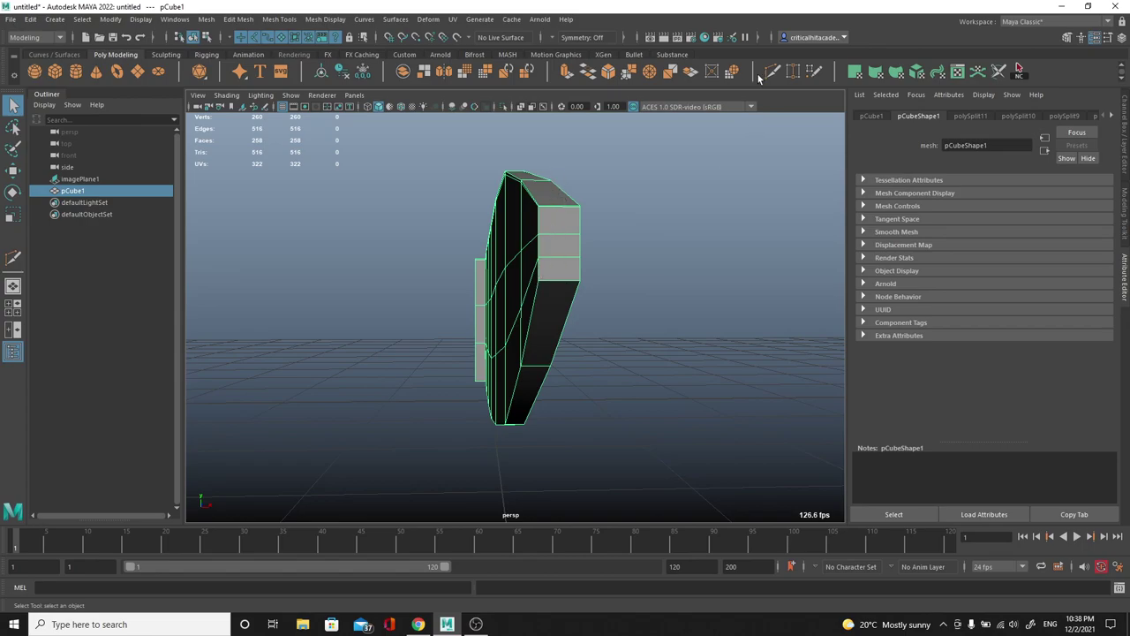
pyautogui.click(766, 141)
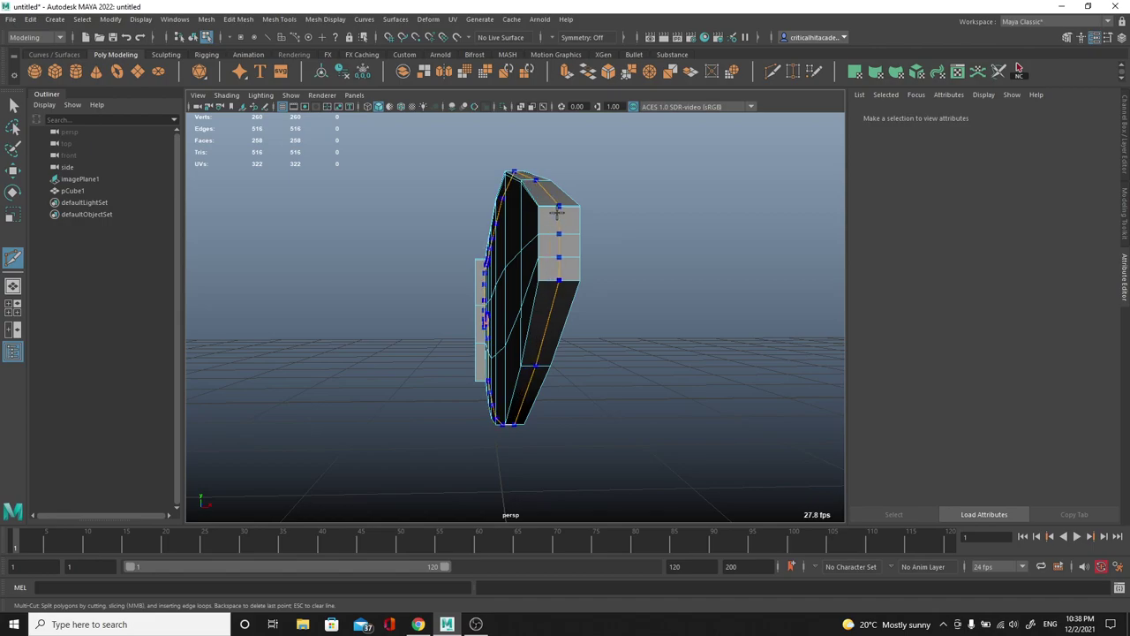
pyautogui.keyDown('alt'); pyautogui.moveTo(616, 267); pyautogui.dragTo(597, 283); pyautogui.keyUp('alt')
# Select the lower side edges along both sides of the blade and scale them inward along X to thin the cutting edge.
pyautogui.press('q')
pyautogui.moveTo(506, 247); pyautogui.dragTo(505, 215, button='right')
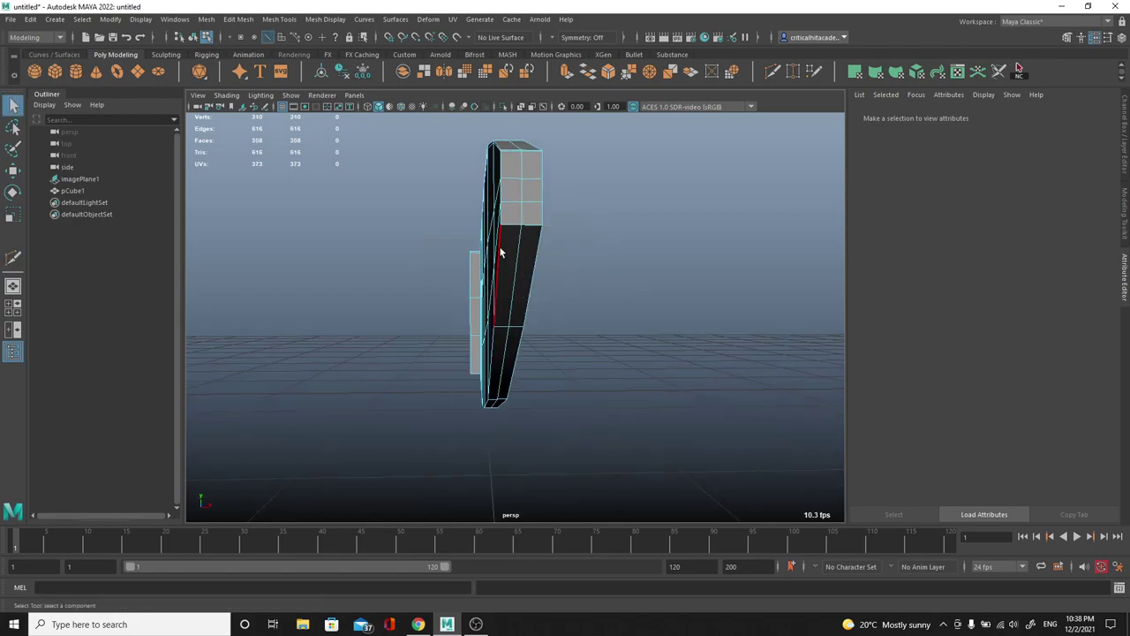
pyautogui.click(499, 251)
pyautogui.keyDown('shift'); pyautogui.click(514, 356); pyautogui.keyUp('shift')
pyautogui.keyDown('alt'); pyautogui.moveTo(514, 357); pyautogui.dragTo(558, 240); pyautogui.keyUp('alt')
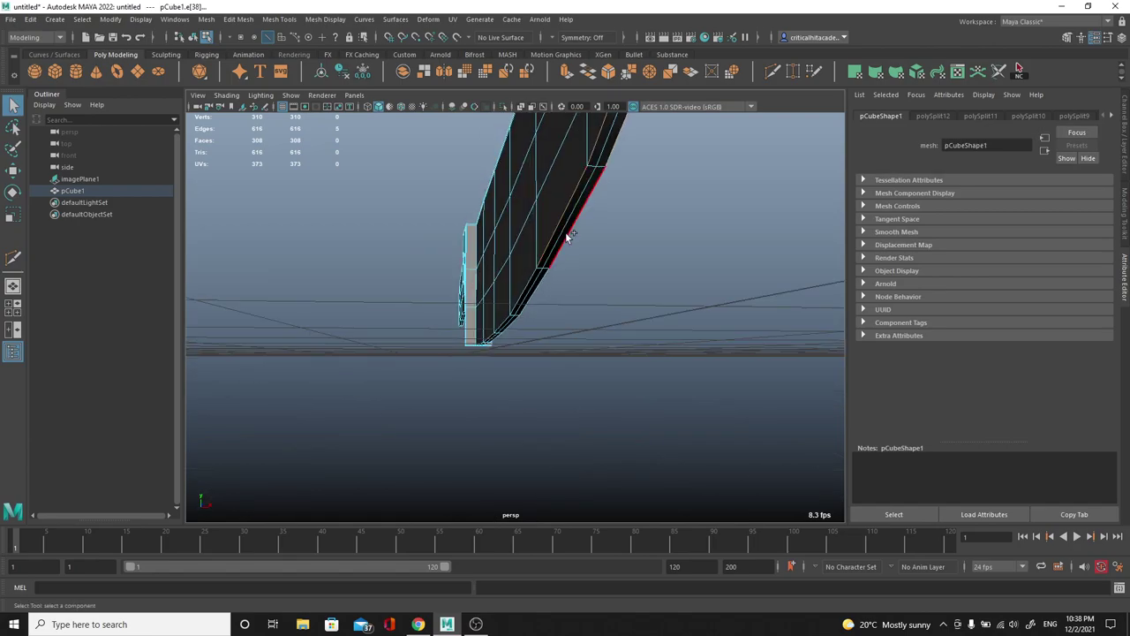
pyautogui.keyDown('shift'); pyautogui.click(538, 293); pyautogui.keyUp('shift')
pyautogui.keyDown('alt'); pyautogui.moveTo(538, 293); pyautogui.dragTo(469, 264); pyautogui.keyUp('alt')
pyautogui.click(558, 362)
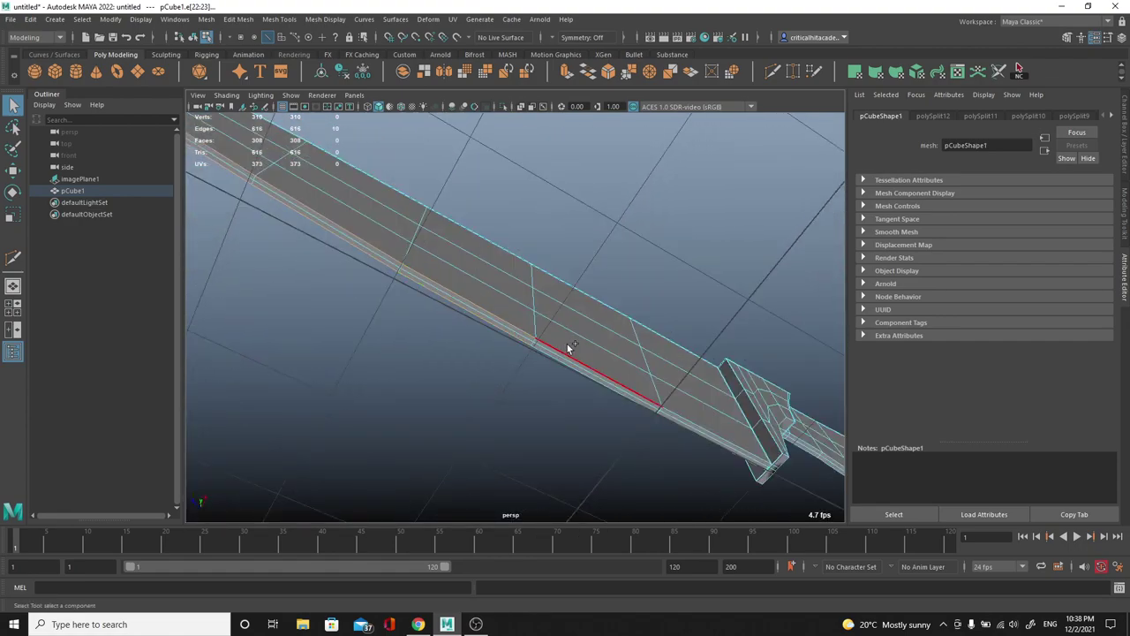
pyautogui.keyDown('shift'); pyautogui.click(554, 363); pyautogui.keyUp('shift')
pyautogui.keyDown('alt'); pyautogui.moveTo(553, 363); pyautogui.dragTo(563, 252); pyautogui.keyUp('alt')
pyautogui.keyDown('shift'); pyautogui.click(455, 242); pyautogui.keyUp('shift')
pyautogui.keyDown('shift'); pyautogui.click(446, 252); pyautogui.keyUp('shift')
pyautogui.press('w')
pyautogui.keyDown('alt'); pyautogui.moveTo(562, 252); pyautogui.dragTo(537, 421, button='right'); pyautogui.keyUp('alt')
pyautogui.press('r')
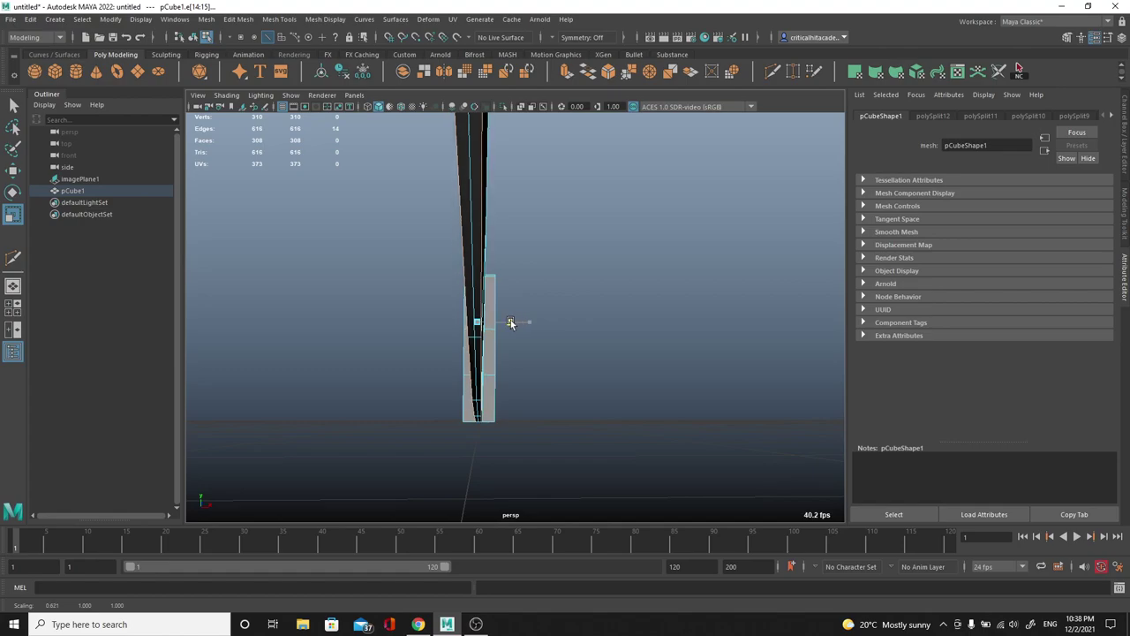
pyautogui.keyDown('alt'); pyautogui.moveTo(502, 323); pyautogui.dragTo(558, 358); pyautogui.keyUp('alt')
# Preview the knife smoothed in object mode and examine the thinned cutting edge, ending on the unsmoothed mesh.
pyautogui.press('w')
pyautogui.press('3')
pyautogui.moveTo(494, 288); pyautogui.dragTo(777, 184, button='right')
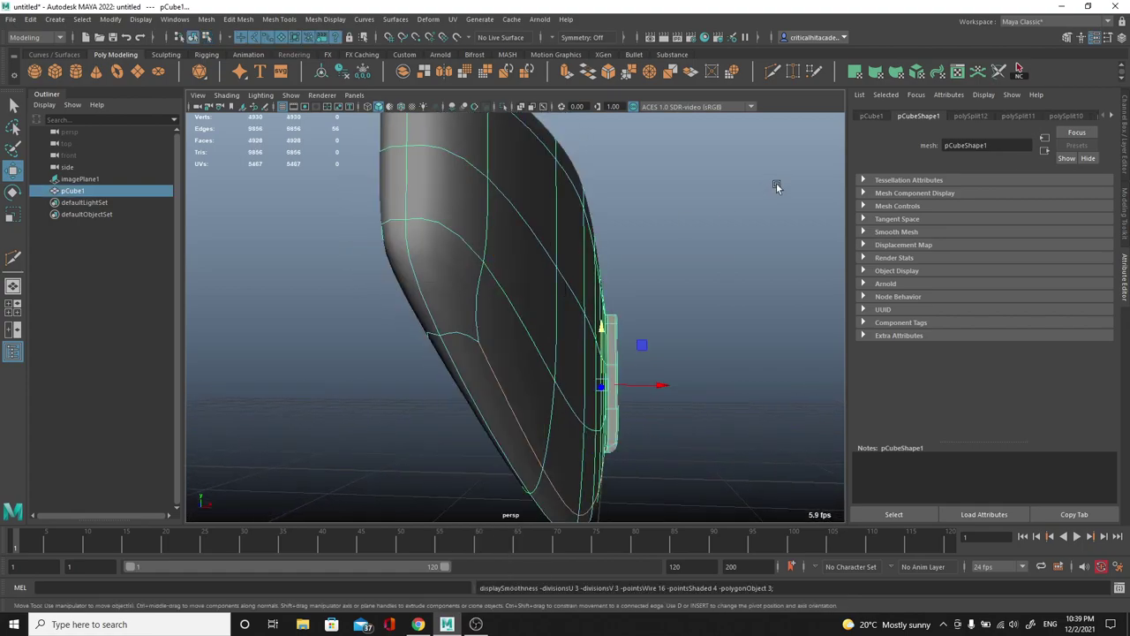
pyautogui.click(777, 184)
pyautogui.scroll(-6, 655, 285)
pyautogui.keyDown('alt'); pyautogui.moveTo(654, 285); pyautogui.dragTo(509, 312); pyautogui.keyUp('alt')
pyautogui.click(660, 290)
pyautogui.press('1')
# Select the centre edges along the blade's underside and move them down to form a V-shaped cutting edge.
pyautogui.moveTo(509, 302); pyautogui.dragTo(519, 246, button='right')
pyautogui.keyDown('alt'); pyautogui.moveTo(519, 246); pyautogui.dragTo(545, 323); pyautogui.keyUp('alt')
pyautogui.click(675, 416)
pyautogui.keyDown('alt'); pyautogui.moveTo(449, 408); pyautogui.dragTo(556, 423); pyautogui.keyUp('alt')
pyautogui.keyDown('shift'); pyautogui.click(507, 388); pyautogui.keyUp('shift')
pyautogui.keyDown('shift'); pyautogui.click(438, 370); pyautogui.keyUp('shift')
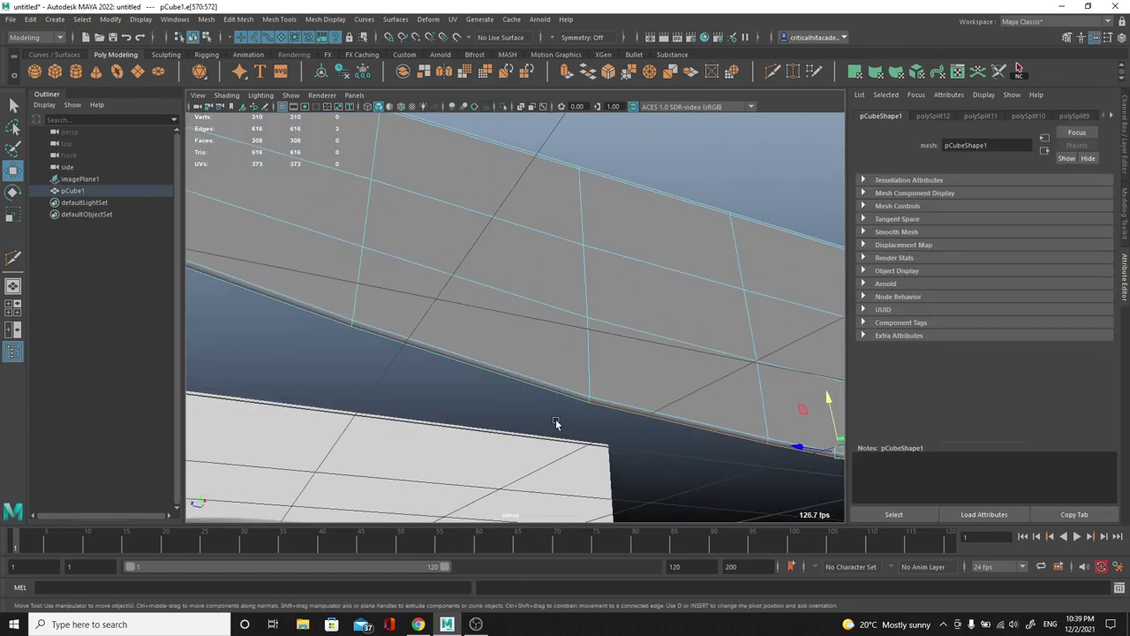
pyautogui.keyDown('shift'); pyautogui.click(484, 371); pyautogui.keyUp('shift')
pyautogui.keyDown('alt'); pyautogui.moveTo(490, 375); pyautogui.dragTo(544, 397); pyautogui.keyUp('alt')
pyautogui.keyDown('shift'); pyautogui.click(386, 299); pyautogui.keyUp('shift')
pyautogui.keyDown('alt'); pyautogui.moveTo(386, 302); pyautogui.dragTo(729, 479, button='middle'); pyautogui.keyUp('alt')
pyautogui.keyDown('shift'); pyautogui.click(570, 345); pyautogui.keyUp('shift')
pyautogui.moveTo(627, 337)
pyautogui.keyDown('alt'); pyautogui.mouseDown()
pyautogui.moveTo(661, 361)
pyautogui.moveTo(711, 351)
pyautogui.moveTo(635, 332)
pyautogui.mouseUp(); pyautogui.keyUp('alt')
# Insert two supporting edge loops with Multi-Cut around the knife's outline, close to either side of the centre loop.
pyautogui.scroll(4, 633, 331)
pyautogui.keyDown('alt'); pyautogui.moveTo(441, 278); pyautogui.dragTo(494, 316, button='middle'); pyautogui.keyUp('alt')
pyautogui.scroll(3, 494, 316)
pyautogui.keyDown('alt'); pyautogui.moveTo(340, 222); pyautogui.dragTo(431, 259, button='middle'); pyautogui.keyUp('alt')
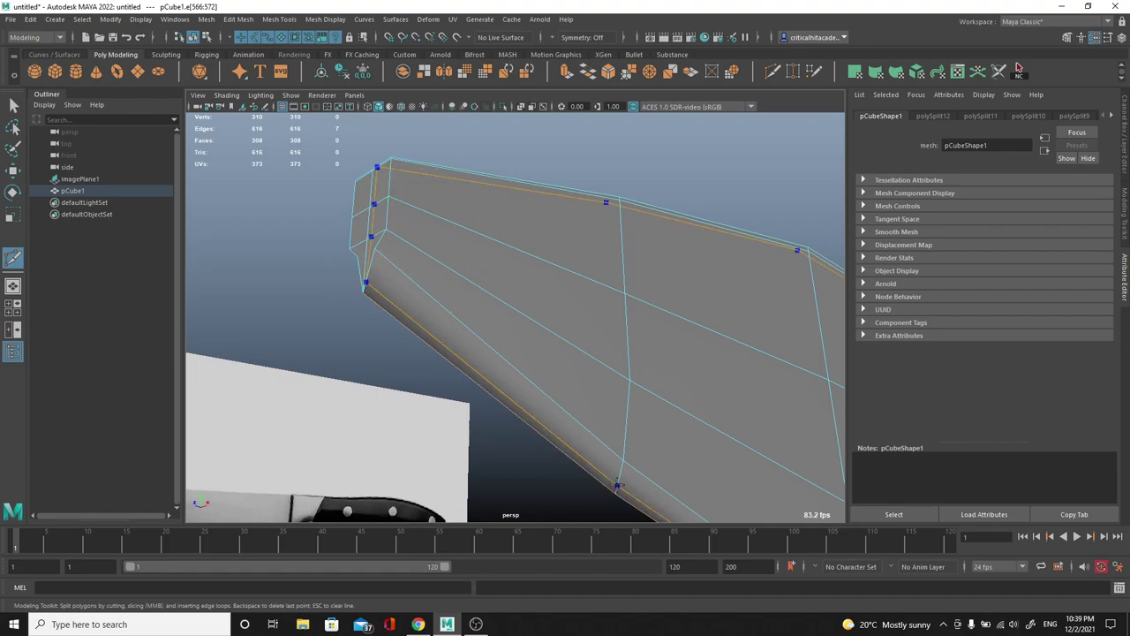
pyautogui.keyDown('ctrl'); pyautogui.click(617, 491); pyautogui.keyUp('ctrl')
pyautogui.keyDown('alt'); pyautogui.moveTo(604, 448); pyautogui.dragTo(703, 399); pyautogui.keyUp('alt')
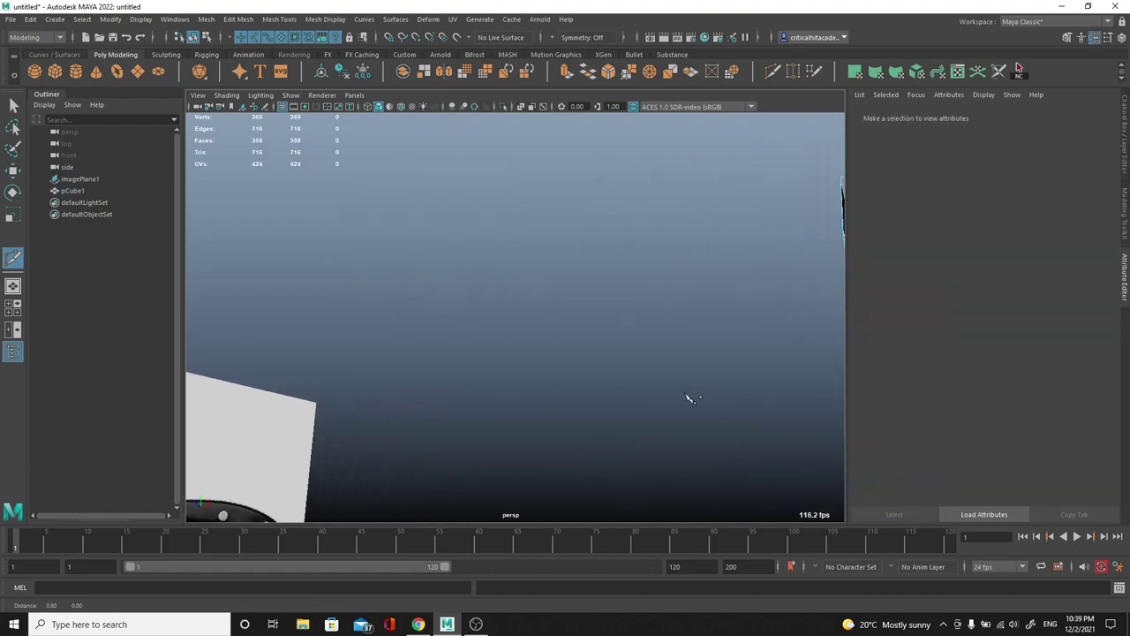
pyautogui.keyDown('alt'); pyautogui.moveTo(703, 398); pyautogui.dragTo(533, 368, button='middle'); pyautogui.keyUp('alt')
pyautogui.keyDown('alt'); pyautogui.moveTo(533, 368); pyautogui.dragTo(676, 375); pyautogui.keyUp('alt')
pyautogui.keyDown('alt'); pyautogui.moveTo(677, 376); pyautogui.dragTo(534, 332, button='middle'); pyautogui.keyUp('alt')
pyautogui.scroll(3, 535, 333)
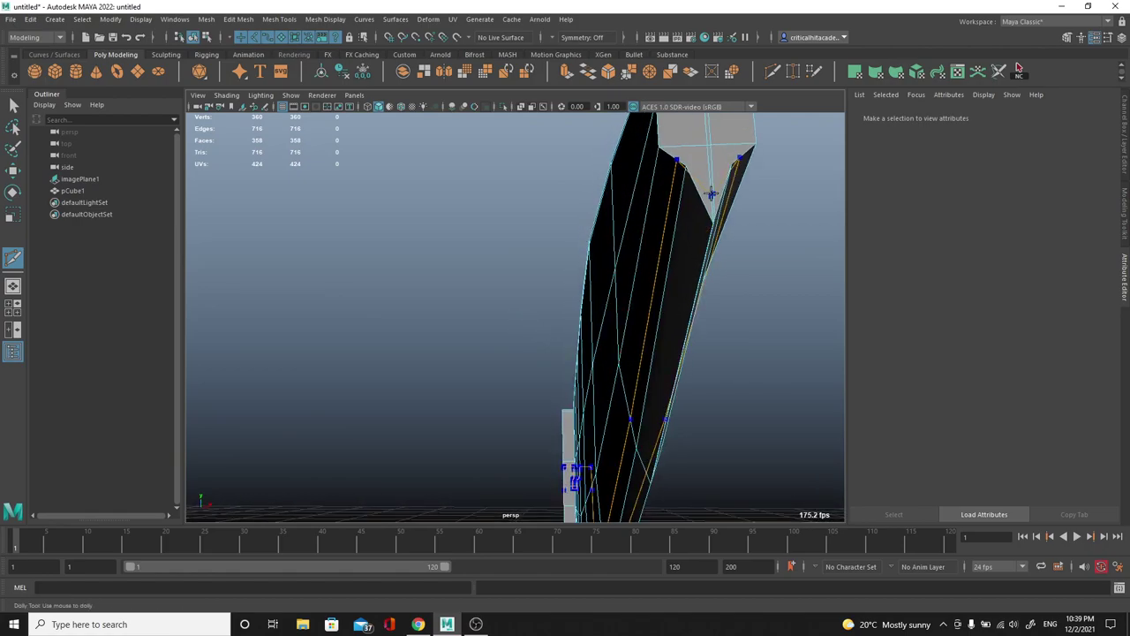
pyautogui.keyDown('ctrl'); pyautogui.click(710, 217); pyautogui.keyUp('ctrl')
# Examine the blade tip and cutting edge in smooth preview, ending on the unsmoothed mesh.
pyautogui.keyDown('alt'); pyautogui.moveTo(709, 217); pyautogui.dragTo(446, 303); pyautogui.keyUp('alt')
pyautogui.scroll(4, 446, 302)
pyautogui.keyDown('alt'); pyautogui.moveTo(447, 303); pyautogui.dragTo(504, 283, button='middle'); pyautogui.keyUp('alt')
pyautogui.scroll(-3, 505, 283)
pyautogui.press('3')
pyautogui.click(547, 182)
pyautogui.keyDown('alt'); pyautogui.moveTo(548, 182); pyautogui.dragTo(506, 281); pyautogui.keyUp('alt')
pyautogui.click(450, 298)
pyautogui.press('1')
pyautogui.scroll(-5, 508, 282)
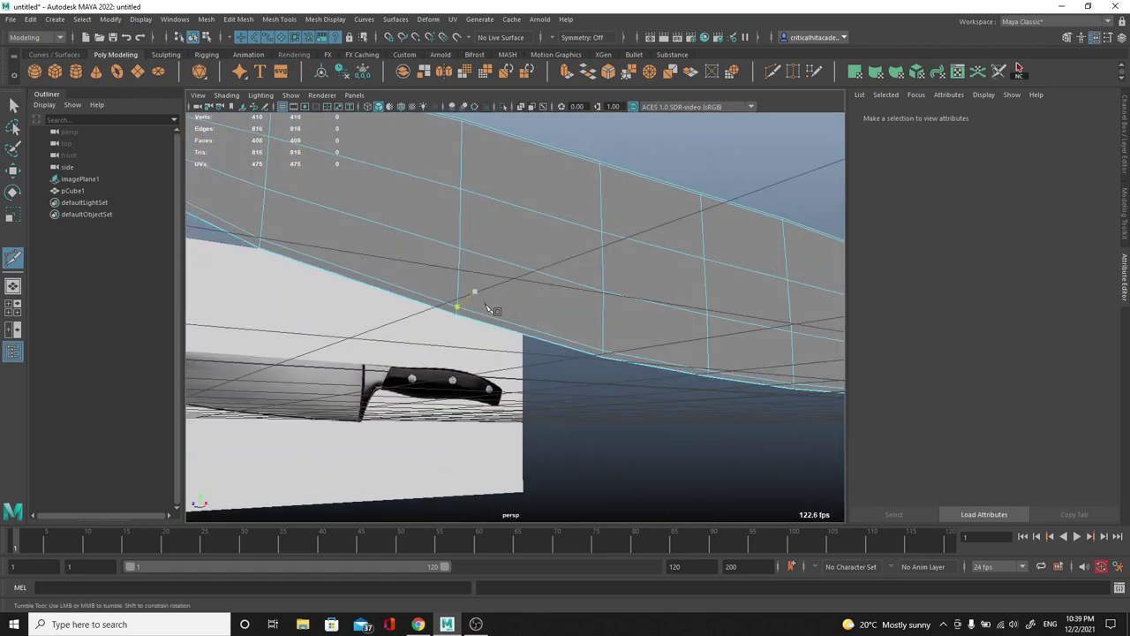
# Insert a supporting edge loop along the blade just above the cutting bevel and preview the knife smoothed in object mode.
pyautogui.scroll(3, 576, 356)
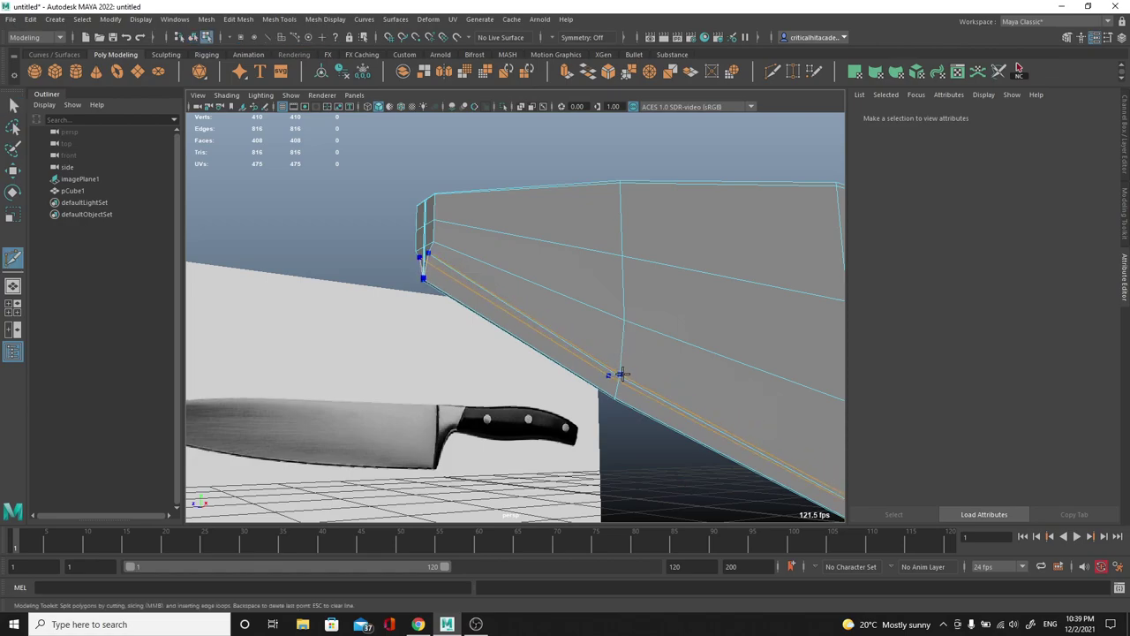
pyautogui.scroll(-3, 621, 372)
pyautogui.moveTo(621, 372)
pyautogui.keyDown('alt'); pyautogui.mouseDown()
pyautogui.moveTo(633, 373)
pyautogui.moveTo(618, 356)
pyautogui.mouseUp(); pyautogui.keyUp('alt')
pyautogui.press('3')
pyautogui.press('q')
pyautogui.moveTo(612, 344); pyautogui.dragTo(677, 222, button='right')
pyautogui.click(677, 227)
# Assign a new Blinn material to the knife and deselect it.
pyautogui.keyDown('alt'); pyautogui.moveTo(657, 315); pyautogui.dragTo(578, 341); pyautogui.keyUp('alt')
pyautogui.click(566, 325)
pyautogui.moveTo(565, 299); pyautogui.dragTo(566, 326, button='right')
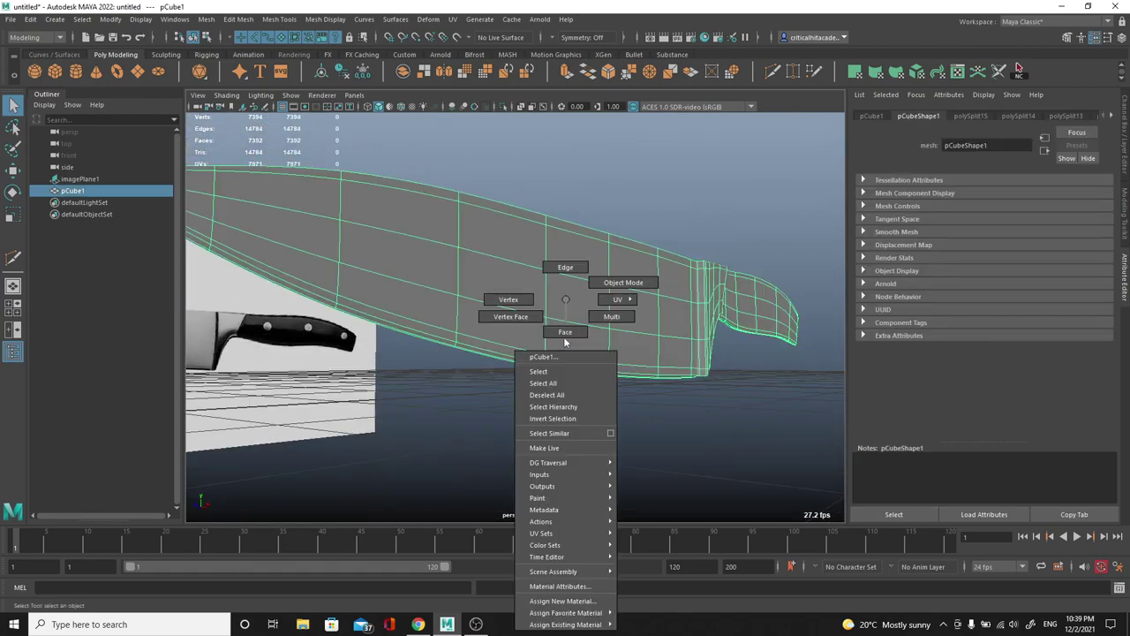
pyautogui.moveTo(480, 238); pyautogui.dragTo(583, 187, button='right')
pyautogui.moveTo(539, 253); pyautogui.dragTo(530, 555, button='right')
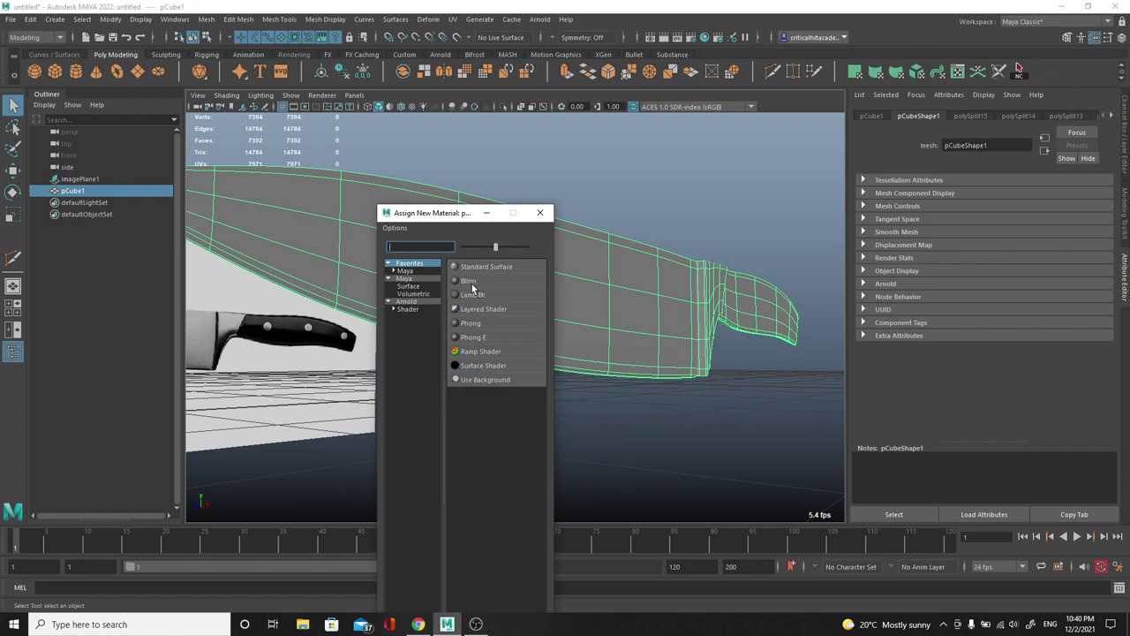
pyautogui.click(471, 282)
pyautogui.click(612, 174)
pyautogui.keyDown('alt'); pyautogui.moveTo(616, 191); pyautogui.dragTo(419, 266); pyautogui.keyUp('alt')
# In the side view of the unsmoothed knife, move the blade tip's vertices horizontally to form a slanted point matching the reference.
pyautogui.click(376, 198)
pyautogui.press('1')
pyautogui.keyDown('alt'); pyautogui.moveTo(384, 201); pyautogui.dragTo(472, 205); pyautogui.keyUp('alt')
pyautogui.press('space')
pyautogui.scroll(-3, 468, 247)
pyautogui.keyDown('alt'); pyautogui.moveTo(463, 288); pyautogui.dragTo(919, 265, button='middle'); pyautogui.keyUp('alt')
pyautogui.scroll(5, 494, 268)
pyautogui.keyDown('alt'); pyautogui.moveTo(331, 293); pyautogui.dragTo(666, 342, button='middle'); pyautogui.keyUp('alt')
pyautogui.scroll(5, 653, 336)
pyautogui.keyDown('alt'); pyautogui.moveTo(628, 320); pyautogui.dragTo(468, 300, button='middle'); pyautogui.keyUp('alt')
pyautogui.scroll(3, 468, 300)
pyautogui.moveTo(518, 219); pyautogui.dragTo(463, 194, button='right')
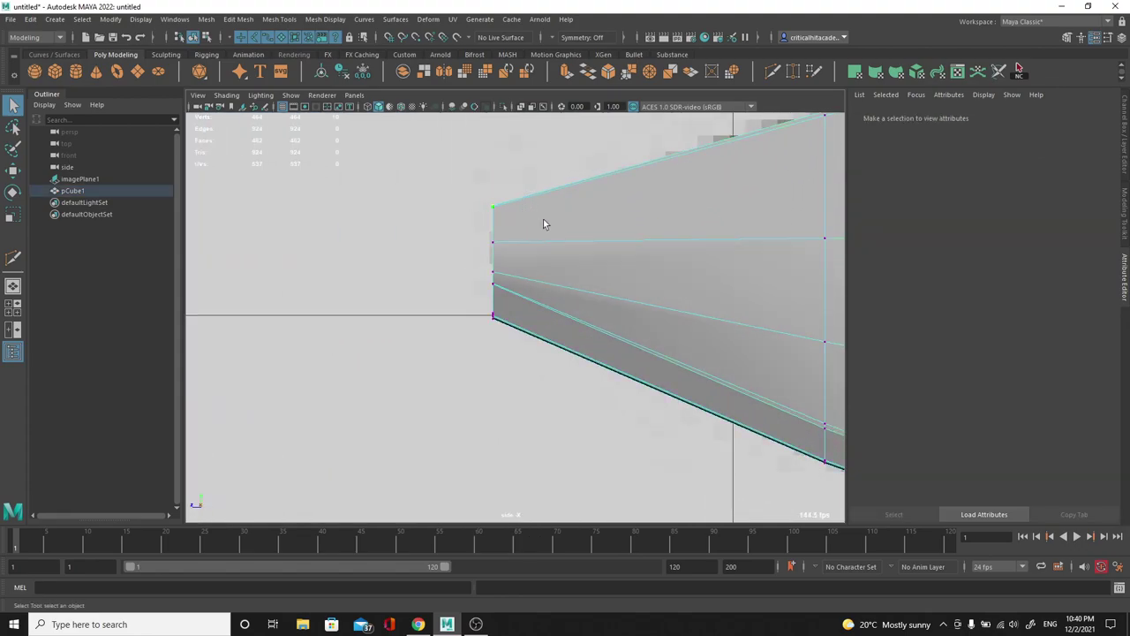
pyautogui.press('w')
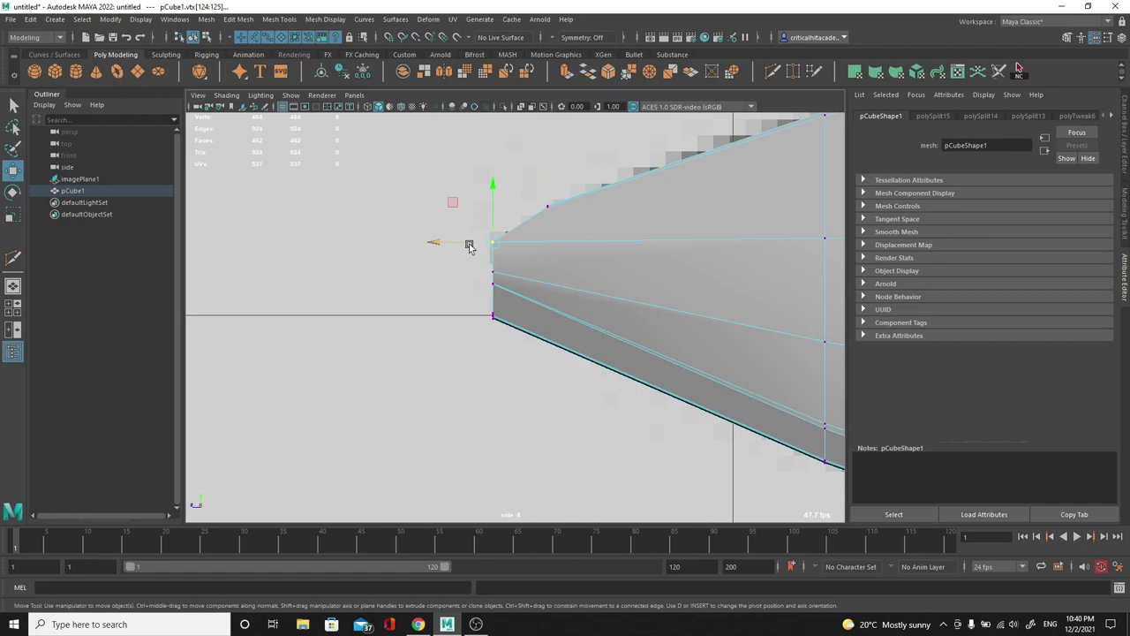
pyautogui.moveTo(500, 281); pyautogui.dragTo(473, 273)
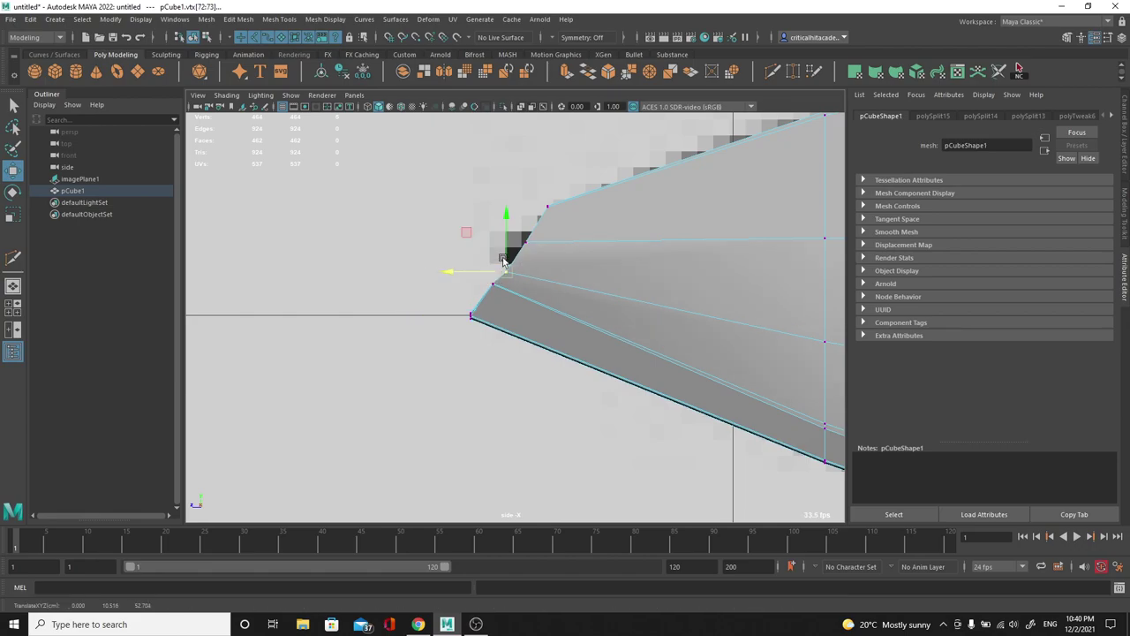
# Preview the reshaped tip smoothed and compare it with the reference in the side and perspective views.
pyautogui.press('3')
pyautogui.click(638, 165)
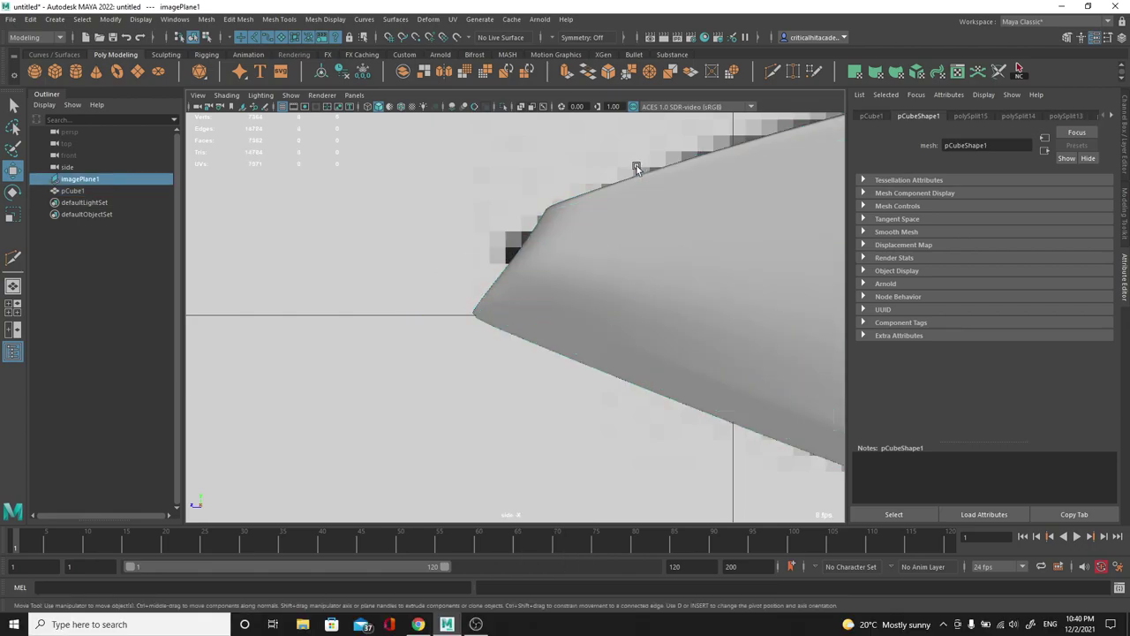
pyautogui.scroll(-8, 618, 230)
pyautogui.scroll(4, 595, 283)
pyautogui.scroll(1, 588, 287)
pyautogui.click(567, 271)
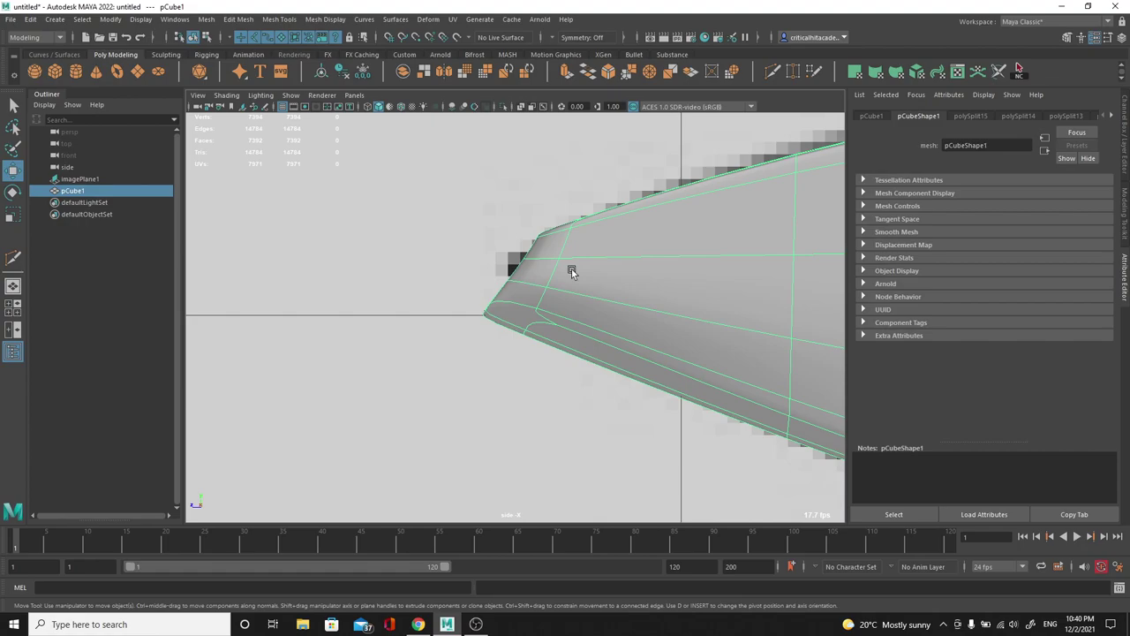
pyautogui.click(485, 398)
pyautogui.press('space')
pyautogui.moveTo(544, 375); pyautogui.dragTo(320, 232)
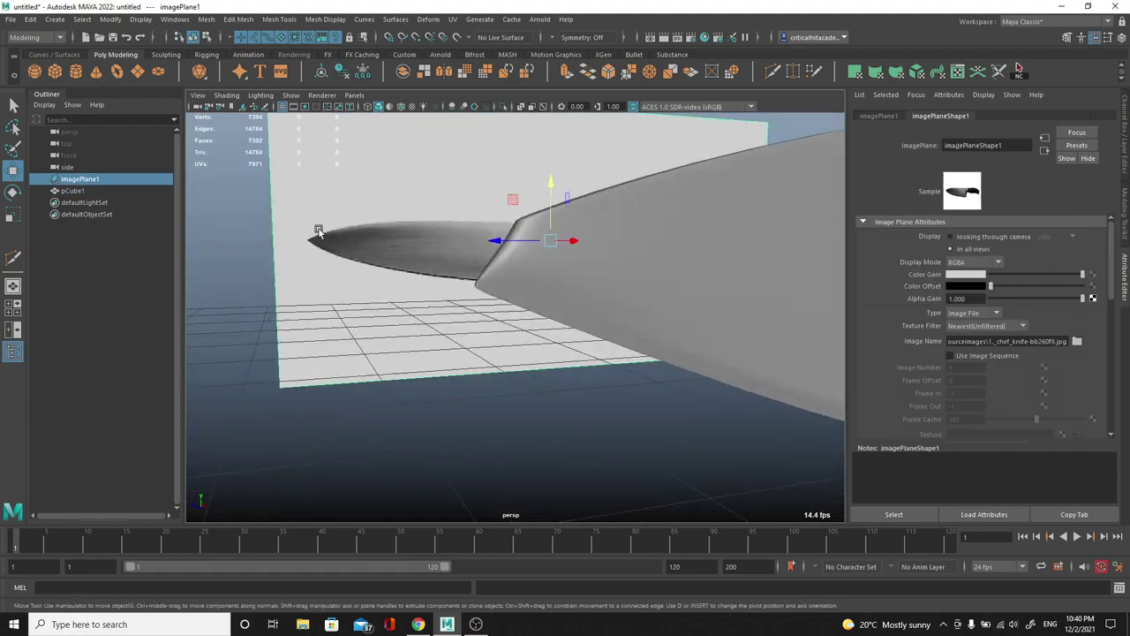
# In the side view, move the tip's upper corner vertices back towards the handle to round the spine into the point.
pyautogui.press('space')
pyautogui.moveTo(538, 275); pyautogui.dragTo(570, 275)
pyautogui.scroll(-4, 532, 266)
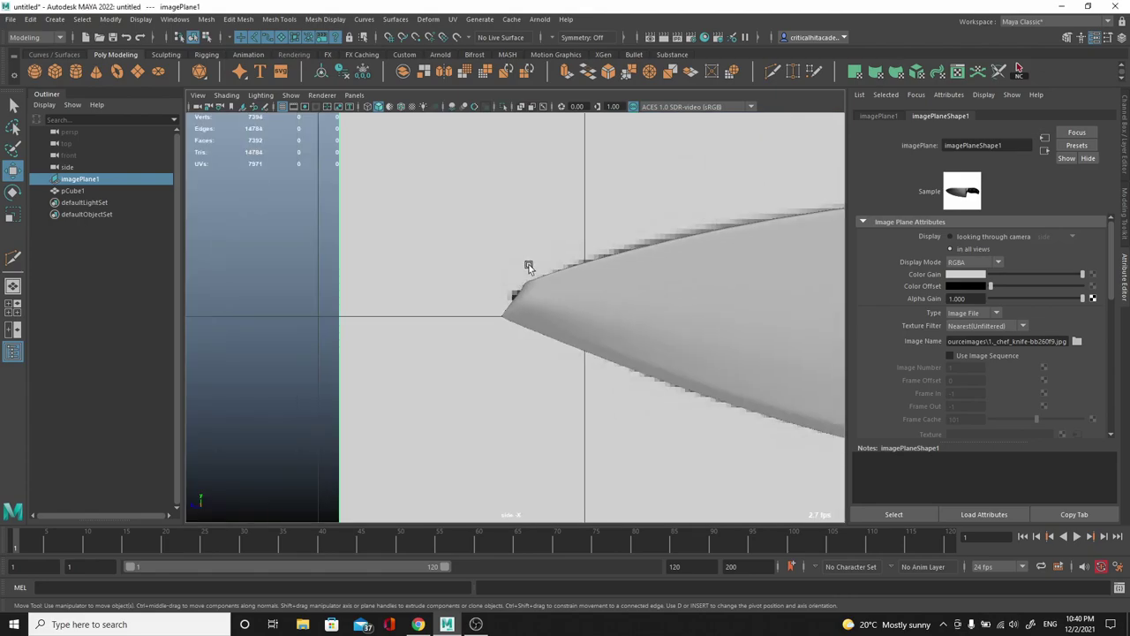
pyautogui.keyDown('alt'); pyautogui.moveTo(530, 265); pyautogui.dragTo(449, 270, button='middle'); pyautogui.keyUp('alt')
pyautogui.scroll(3, 457, 314)
pyautogui.click(450, 302)
pyautogui.scroll(3, 433, 287)
pyautogui.moveTo(393, 236); pyautogui.dragTo(319, 222, button='right')
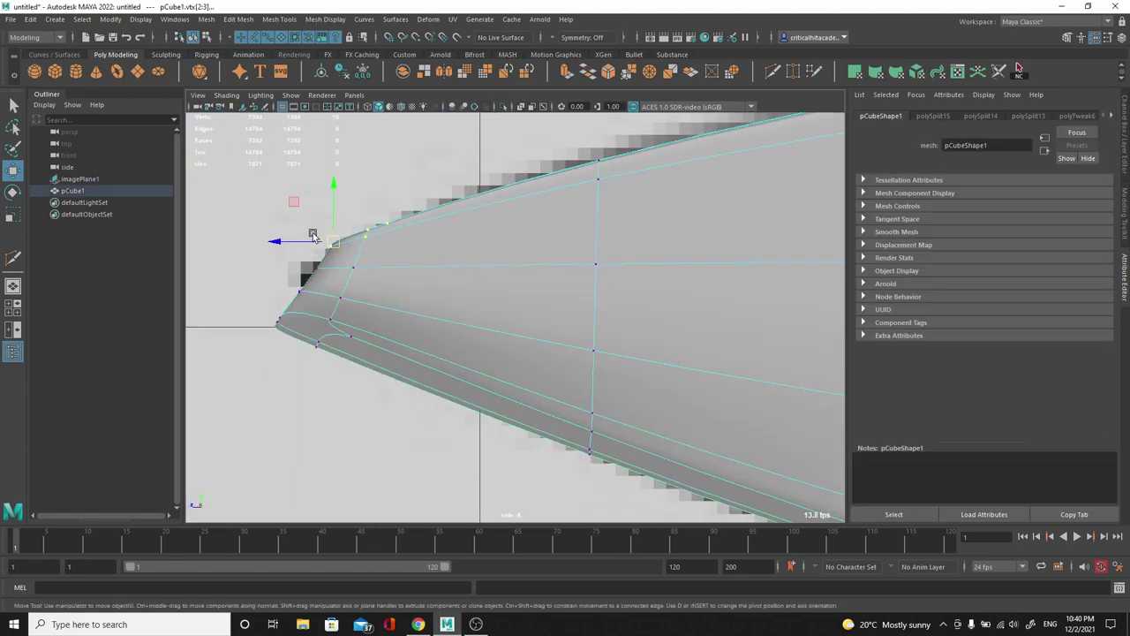
pyautogui.moveTo(334, 237); pyautogui.dragTo(344, 240)
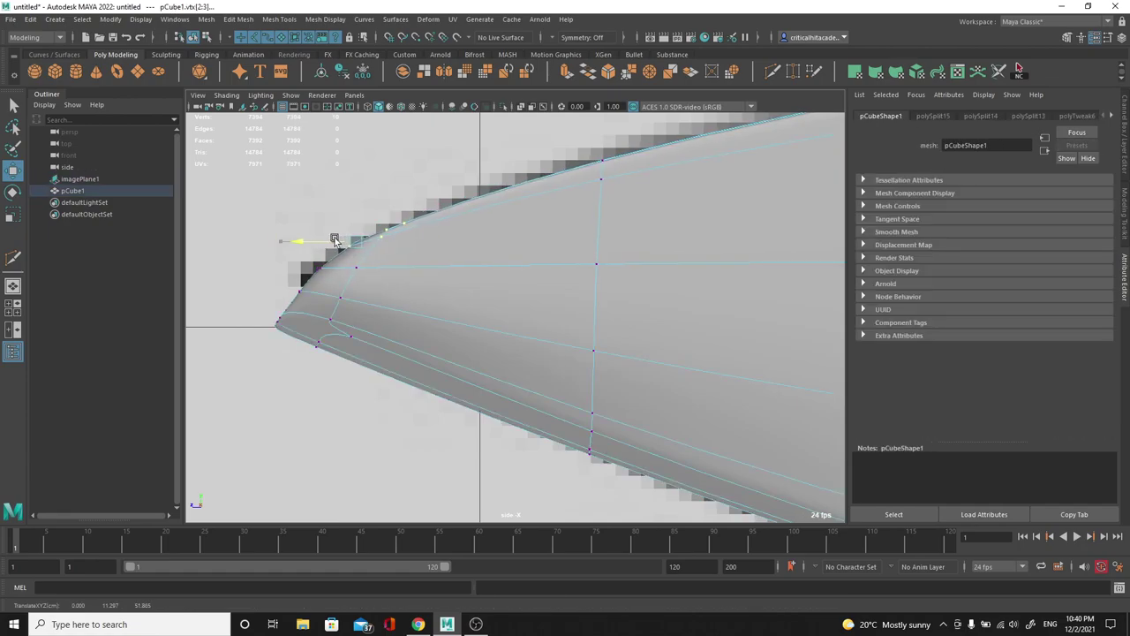
# Return to object mode in the perspective view, deselect the knife and examine the smoothed tip.
pyautogui.press('space')
pyautogui.moveTo(528, 270); pyautogui.dragTo(574, 267)
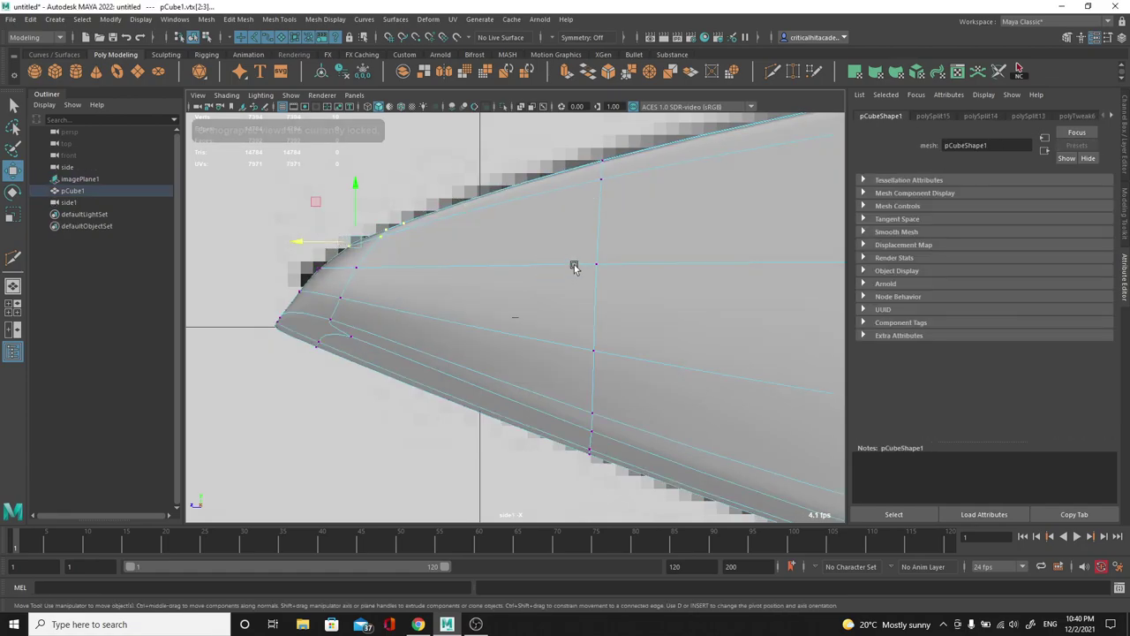
pyautogui.moveTo(575, 266); pyautogui.dragTo(598, 241, button='right')
pyautogui.press('space')
pyautogui.moveTo(598, 240); pyautogui.dragTo(661, 383)
pyautogui.click(636, 426)
pyautogui.keyDown('alt'); pyautogui.moveTo(661, 383); pyautogui.dragTo(611, 371, button='right'); pyautogui.keyUp('alt')
pyautogui.keyDown('alt'); pyautogui.moveTo(611, 372); pyautogui.dragTo(607, 373); pyautogui.keyUp('alt')
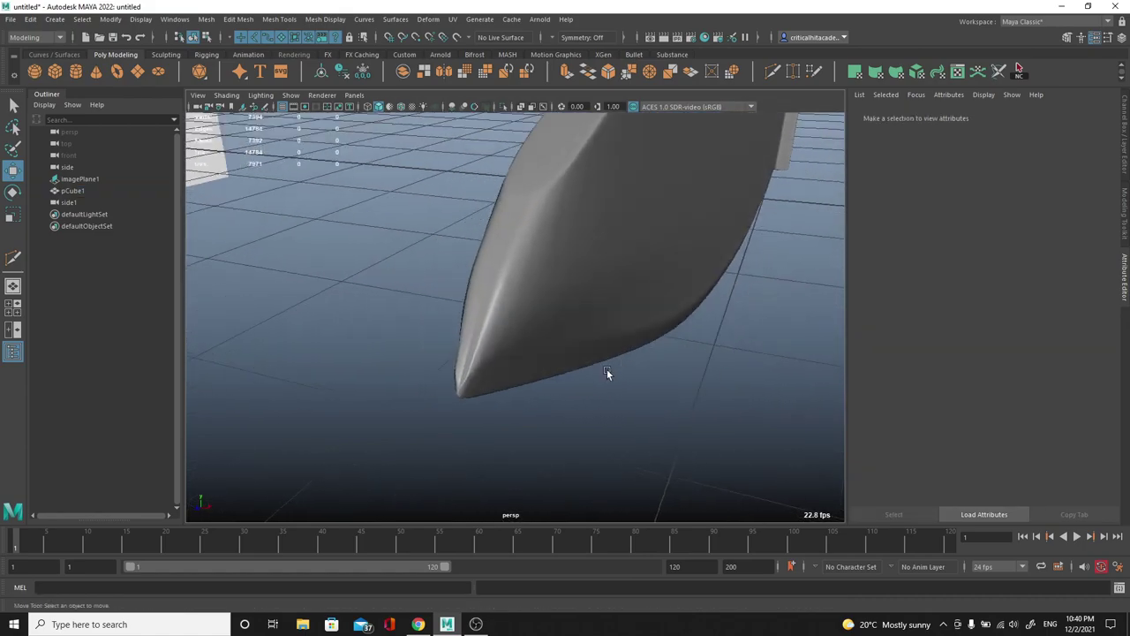
# Scale the vertices at the blade's tip on the unsmoothed knife and preview the tip smoothed.
pyautogui.click(510, 368)
pyautogui.press('1')
pyautogui.keyDown('alt'); pyautogui.moveTo(492, 391); pyautogui.dragTo(484, 355); pyautogui.keyUp('alt')
pyautogui.moveTo(597, 289); pyautogui.dragTo(557, 287, button='right')
pyautogui.click(608, 293)
pyautogui.press('r')
pyautogui.keyDown('shift'); pyautogui.moveTo(631, 275); pyautogui.dragTo(647, 255); pyautogui.keyUp('shift')
pyautogui.press('3')
pyautogui.moveTo(548, 235); pyautogui.dragTo(599, 188, button='right')
pyautogui.click(601, 190)
pyautogui.keyDown('alt'); pyautogui.moveTo(599, 196); pyautogui.dragTo(557, 278); pyautogui.keyUp('alt')
# Insert a supporting edge loop alongside the blade's spine edge down to the tip with Multi-Cut, and preview the knife smoothed.
pyautogui.click(406, 265)
pyautogui.press('1')
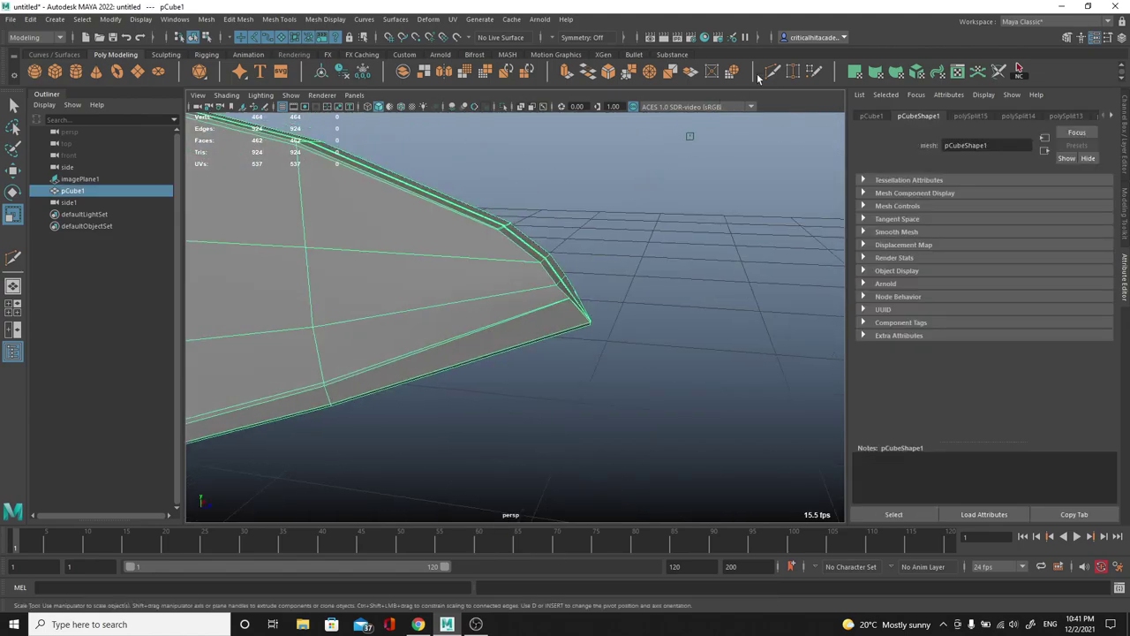
pyautogui.press('g')
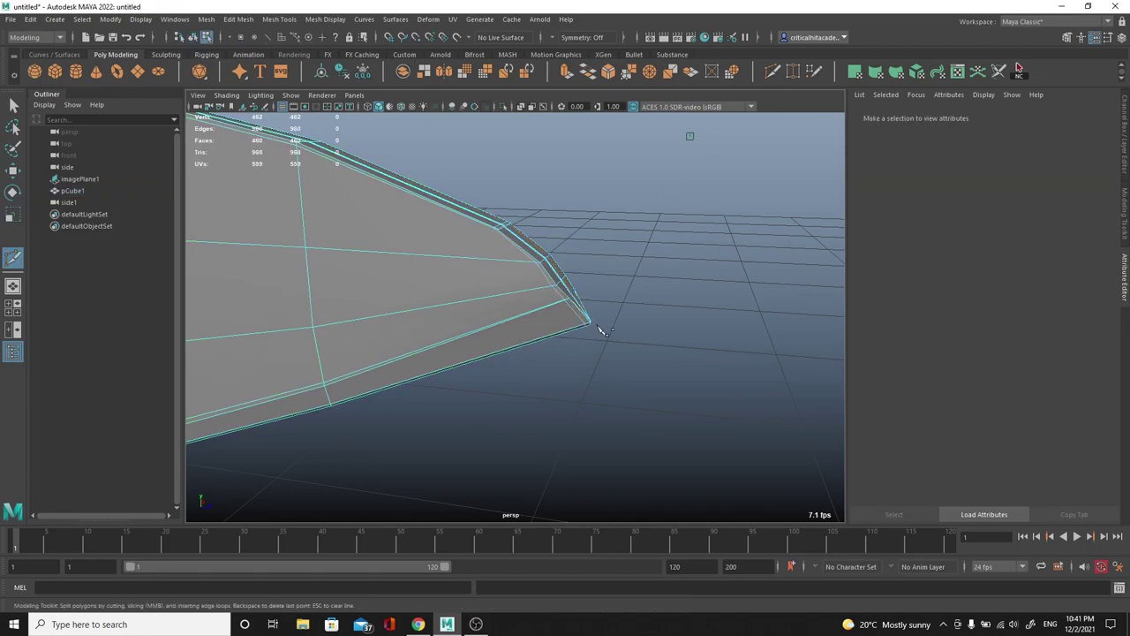
pyautogui.keyDown('ctrl'); pyautogui.click(597, 325); pyautogui.keyUp('ctrl')
pyautogui.moveTo(536, 277); pyautogui.dragTo(643, 182, button='right')
pyautogui.press('3')
pyautogui.scroll(-2, 601, 252)
pyautogui.click(601, 254)
# Examine the smoothed blade tip from several angles and compare the whole knife with the reference image.
pyautogui.scroll(3, 599, 328)
pyautogui.keyDown('alt'); pyautogui.moveTo(600, 328); pyautogui.dragTo(598, 290); pyautogui.keyUp('alt')
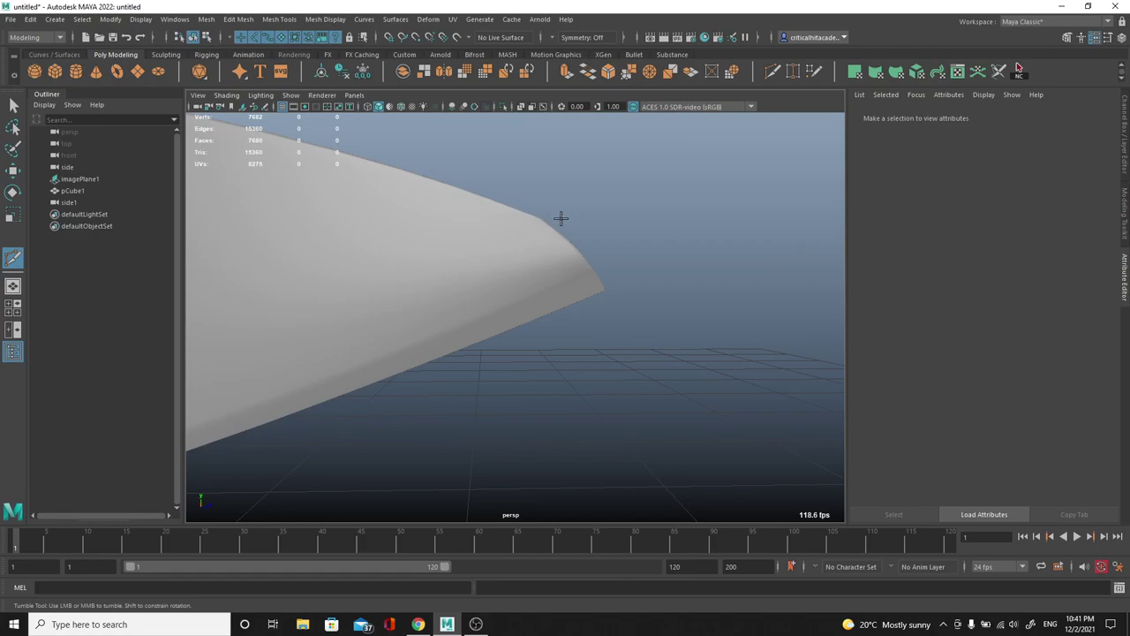
pyautogui.keyDown('alt'); pyautogui.moveTo(545, 217); pyautogui.dragTo(603, 333); pyautogui.keyUp('alt')
pyautogui.scroll(1, 603, 334)
pyautogui.keyDown('alt'); pyautogui.moveTo(603, 334); pyautogui.dragTo(543, 317, button='middle'); pyautogui.keyUp('alt')
pyautogui.scroll(-3, 495, 358)
pyautogui.scroll(4, 543, 317)
pyautogui.keyDown('alt'); pyautogui.moveTo(458, 240); pyautogui.dragTo(411, 246); pyautogui.keyUp('alt')
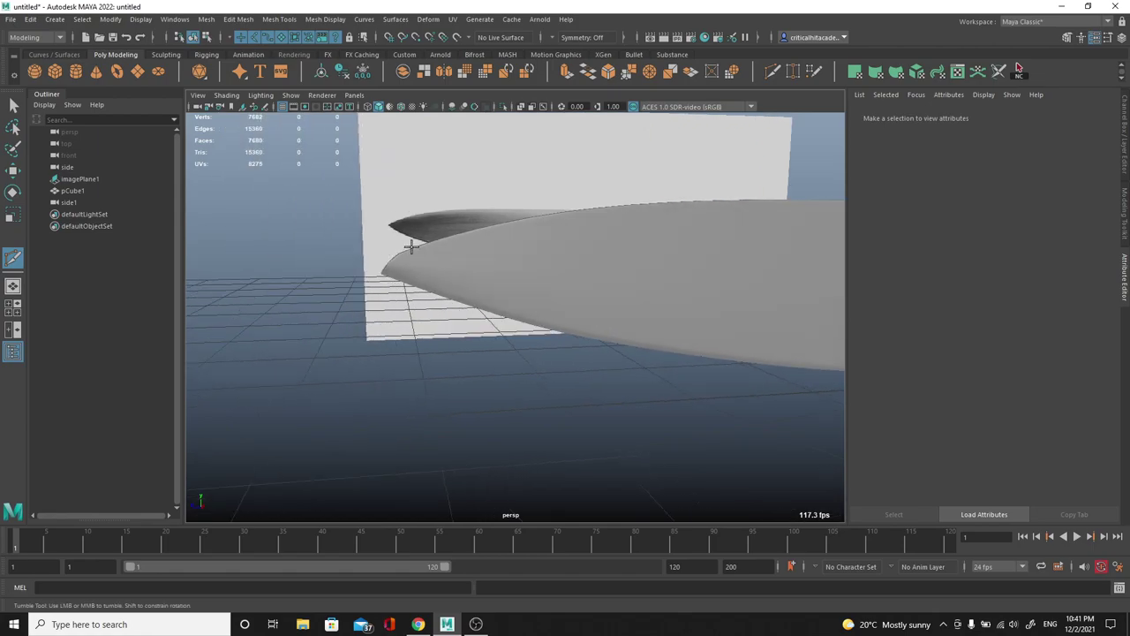
pyautogui.keyDown('alt'); pyautogui.moveTo(454, 261); pyautogui.dragTo(349, 273, button='right'); pyautogui.keyUp('alt')
pyautogui.keyDown('alt'); pyautogui.moveTo(569, 284); pyautogui.dragTo(376, 285, button='middle'); pyautogui.keyUp('alt')
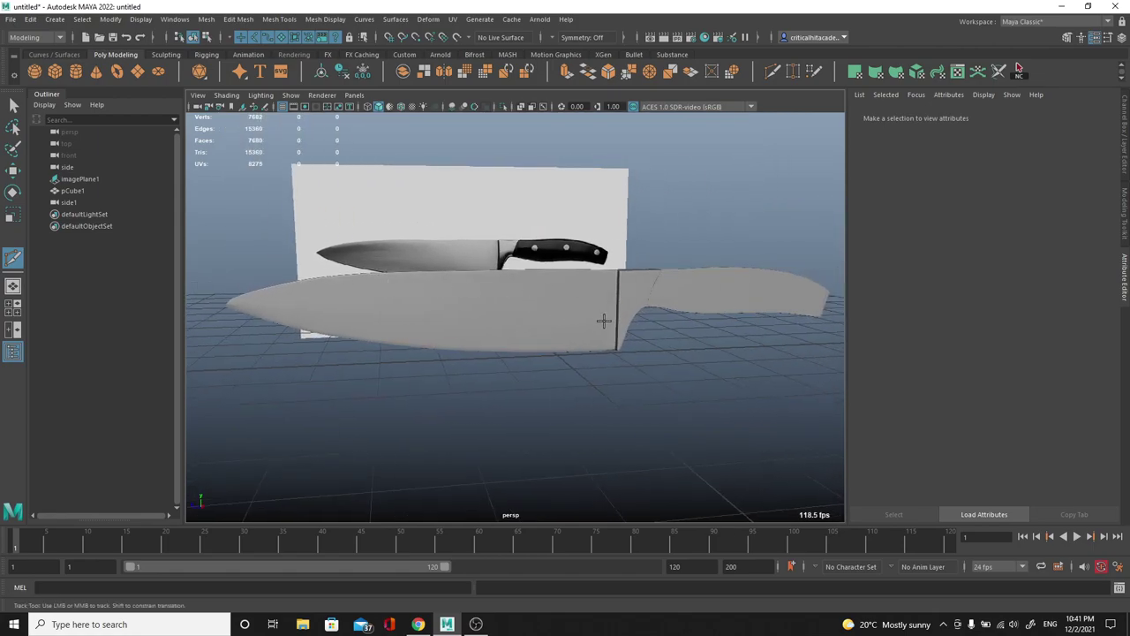
pyautogui.keyDown('alt'); pyautogui.moveTo(607, 382); pyautogui.dragTo(383, 357); pyautogui.keyUp('alt')
# On the unsmoothed knife, select the middle row of faces across one side of the bolster.
pyautogui.click(579, 273)
pyautogui.press('1')
pyautogui.scroll(4, 383, 357)
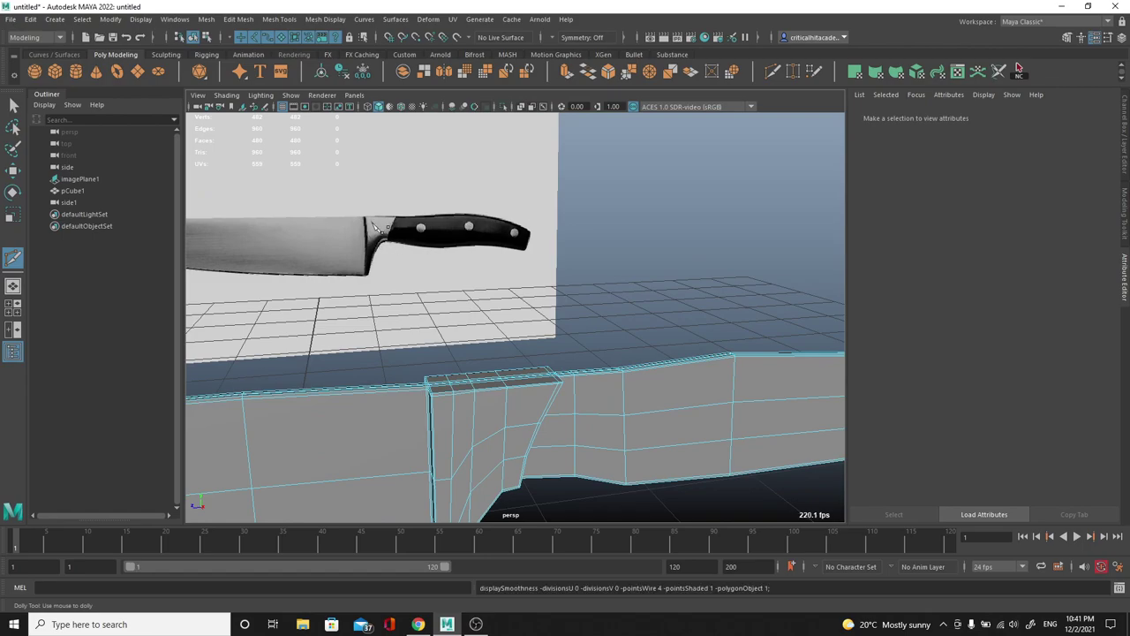
pyautogui.keyDown('alt'); pyautogui.moveTo(521, 430); pyautogui.dragTo(789, 193); pyautogui.keyUp('alt')
pyautogui.press('q')
pyautogui.moveTo(566, 275); pyautogui.dragTo(567, 307, button='right')
pyautogui.keyDown('alt'); pyautogui.moveTo(559, 324); pyautogui.dragTo(559, 301, button='middle'); pyautogui.keyUp('alt')
pyautogui.keyDown('alt'); pyautogui.moveTo(559, 300); pyautogui.dragTo(449, 275); pyautogui.keyUp('alt')
pyautogui.click(538, 353)
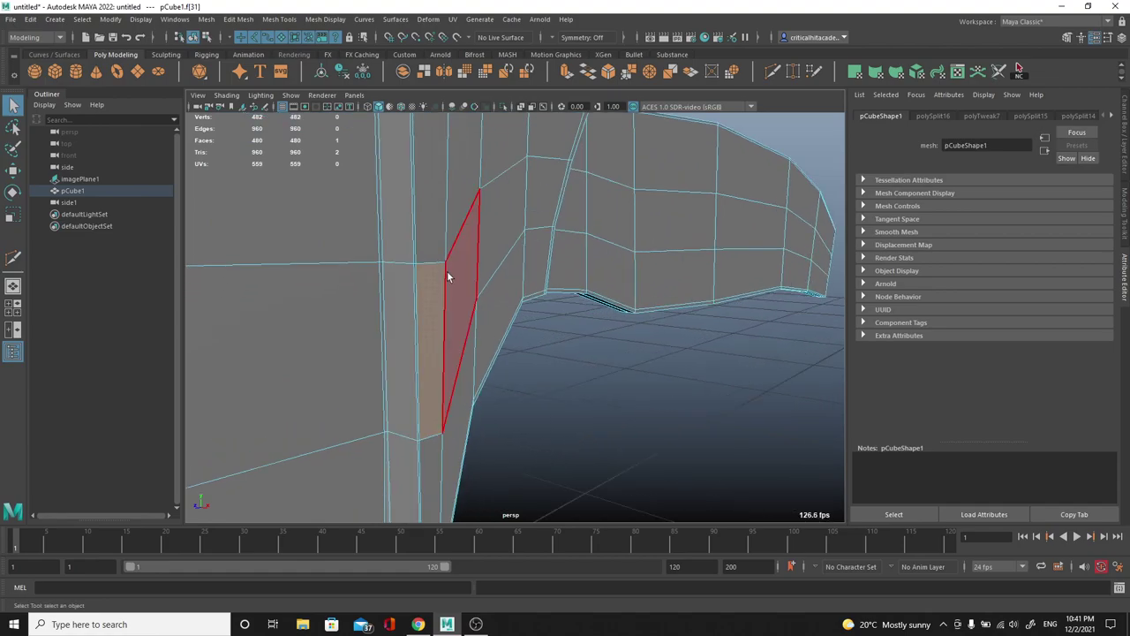
pyautogui.keyDown('alt'); pyautogui.moveTo(533, 189); pyautogui.dragTo(525, 280); pyautogui.keyUp('alt')
pyautogui.keyDown('shift'); pyautogui.click(595, 289); pyautogui.keyUp('shift')
# Extend the face selection with the matching middle row on the bolster's opposite side, leaving out the blade and handle faces.
pyautogui.keyDown('alt'); pyautogui.moveTo(662, 278); pyautogui.dragTo(272, 352); pyautogui.keyUp('alt')
pyautogui.keyDown('shift'); pyautogui.click(699, 233); pyautogui.keyUp('shift')
pyautogui.scroll(-5, 699, 236)
pyautogui.keyDown('alt'); pyautogui.moveTo(699, 238); pyautogui.dragTo(484, 312); pyautogui.keyUp('alt')
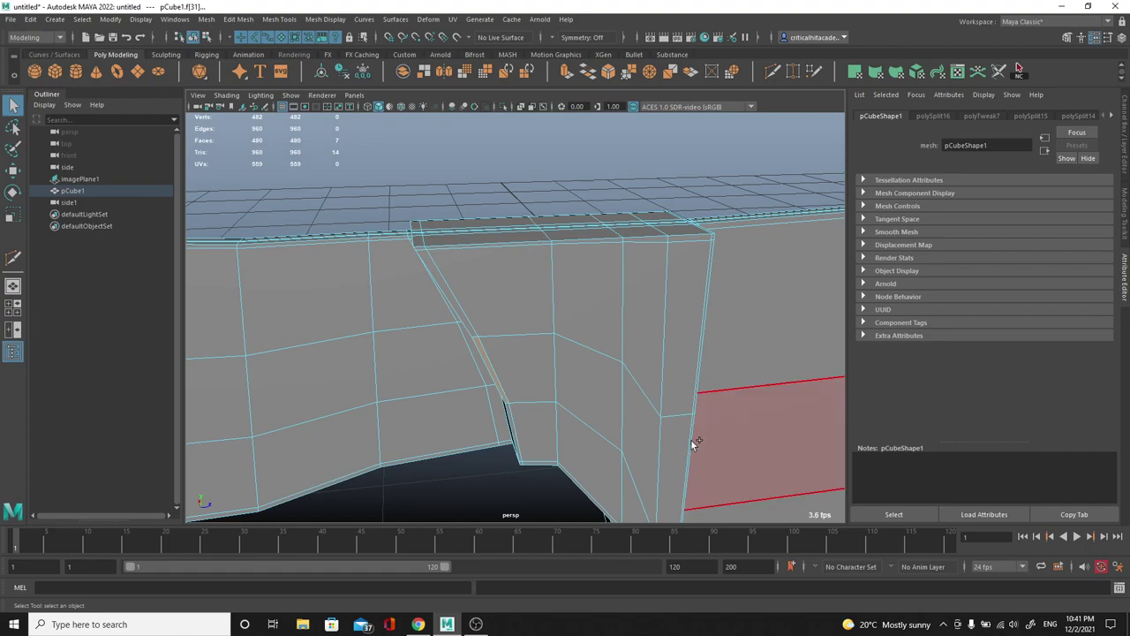
pyautogui.hotkey('ctrl', 'z')
pyautogui.scroll(-2, 694, 441)
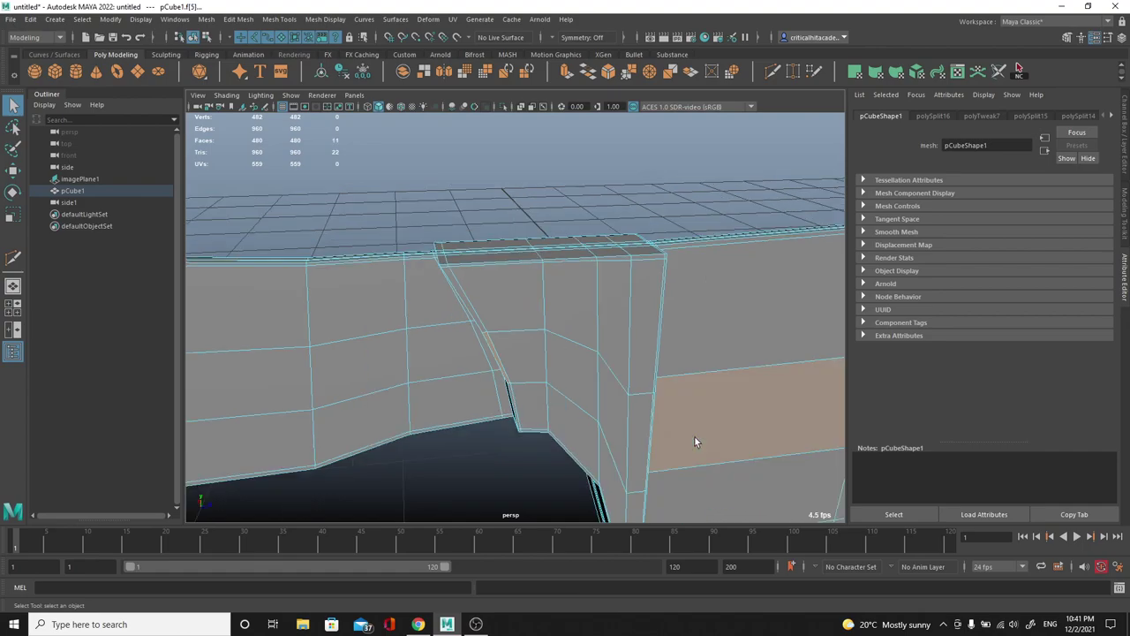
pyautogui.keyDown('shift'); pyautogui.click(650, 433); pyautogui.keyUp('shift')
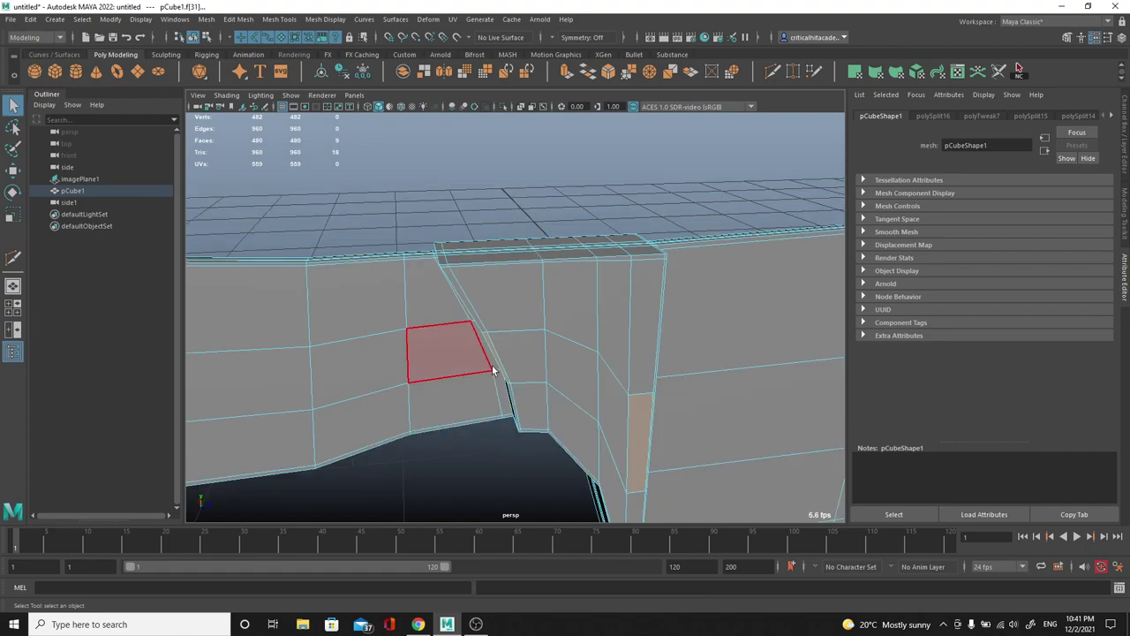
pyautogui.keyDown('shift'); pyautogui.doubleClick(523, 360); pyautogui.keyUp('shift')
pyautogui.keyDown('alt'); pyautogui.moveTo(613, 356); pyautogui.dragTo(525, 315); pyautogui.keyUp('alt')
pyautogui.keyDown('alt'); pyautogui.moveTo(525, 315); pyautogui.dragTo(633, 398, button='right'); pyautogui.keyUp('alt')
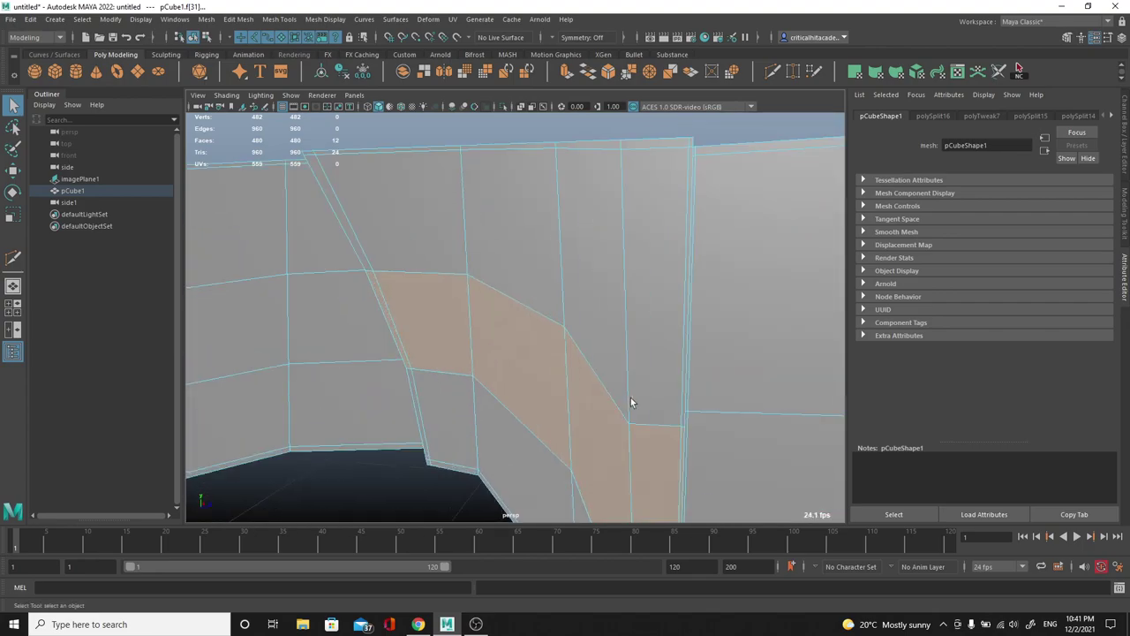
pyautogui.keyDown('alt'); pyautogui.moveTo(633, 398); pyautogui.dragTo(536, 344, button='middle'); pyautogui.keyUp('alt')
pyautogui.keyDown('alt'); pyautogui.moveTo(535, 343); pyautogui.dragTo(604, 368, button='right'); pyautogui.keyUp('alt')
# Scale the selected bolster faces across the knife's thickness, preview the result smoothed and return to object mode.
pyautogui.press('r')
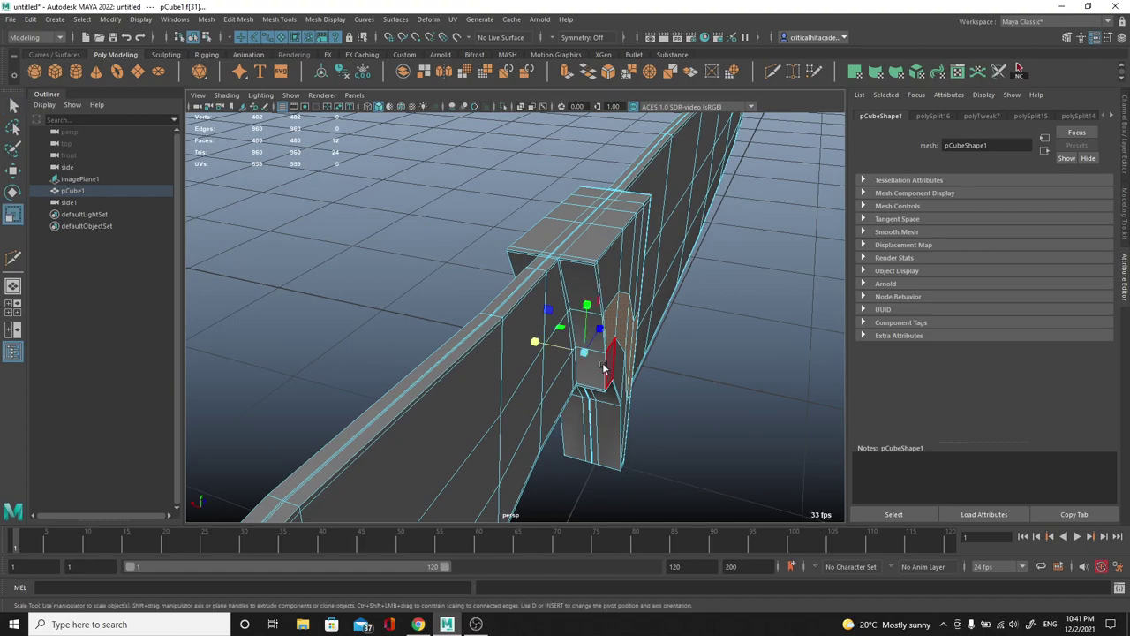
pyautogui.moveTo(538, 324); pyautogui.dragTo(523, 338, button='middle')
pyautogui.moveTo(522, 337); pyautogui.dragTo(523, 338)
pyautogui.keyDown('alt'); pyautogui.moveTo(523, 338); pyautogui.dragTo(546, 341); pyautogui.keyUp('alt')
pyautogui.press('3')
pyautogui.moveTo(610, 264); pyautogui.dragTo(704, 223, button='right')
pyautogui.click(740, 305)
pyautogui.keyDown('alt'); pyautogui.moveTo(753, 345); pyautogui.dragTo(532, 308); pyautogui.keyUp('alt')
# Select all three rows of faces on one side of the unsmoothed knife's handle.
pyautogui.click(610, 305)
pyautogui.press('1')
pyautogui.click(697, 383)
pyautogui.click(533, 306)
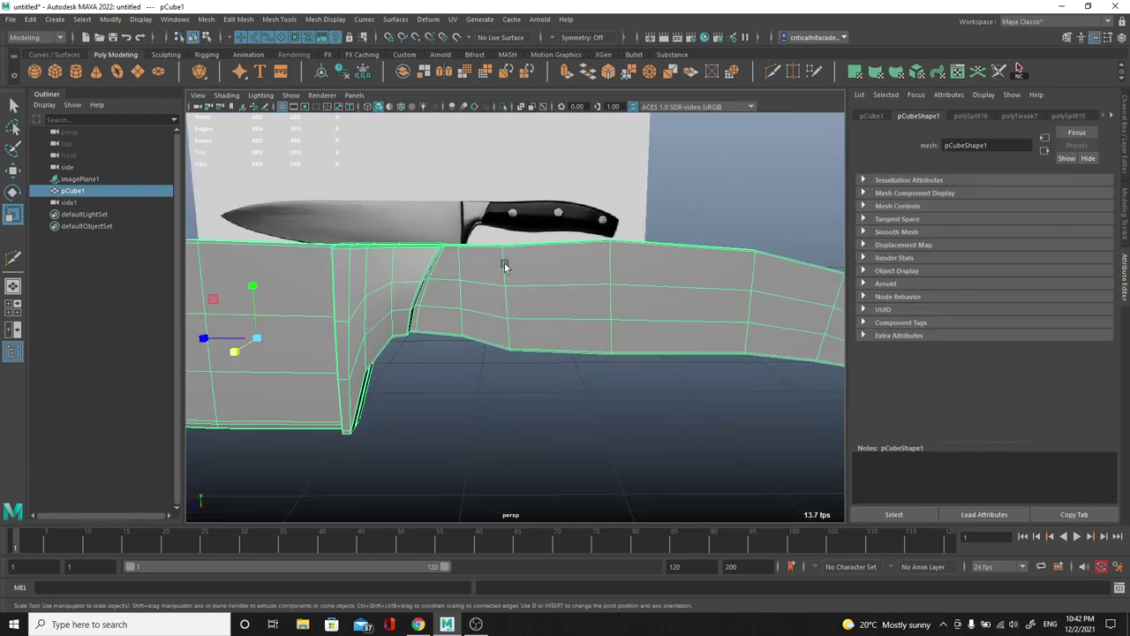
pyautogui.press('q')
pyautogui.press('F11')
pyautogui.click(456, 273)
pyautogui.keyDown('alt'); pyautogui.moveTo(697, 288); pyautogui.dragTo(544, 270, button='middle'); pyautogui.keyUp('alt')
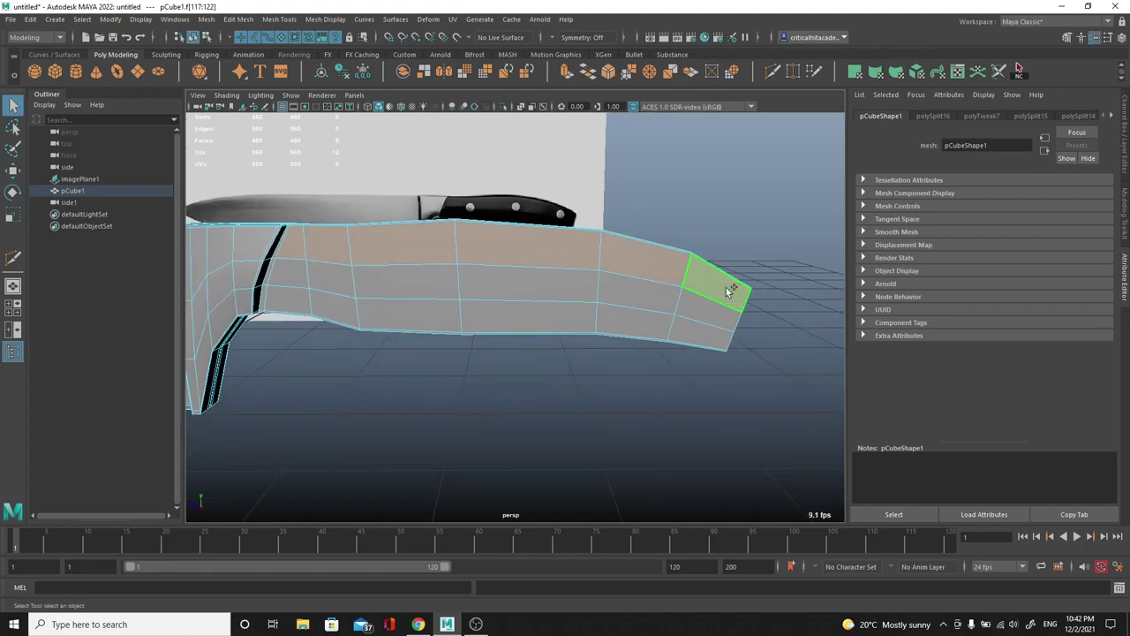
pyautogui.click(305, 279)
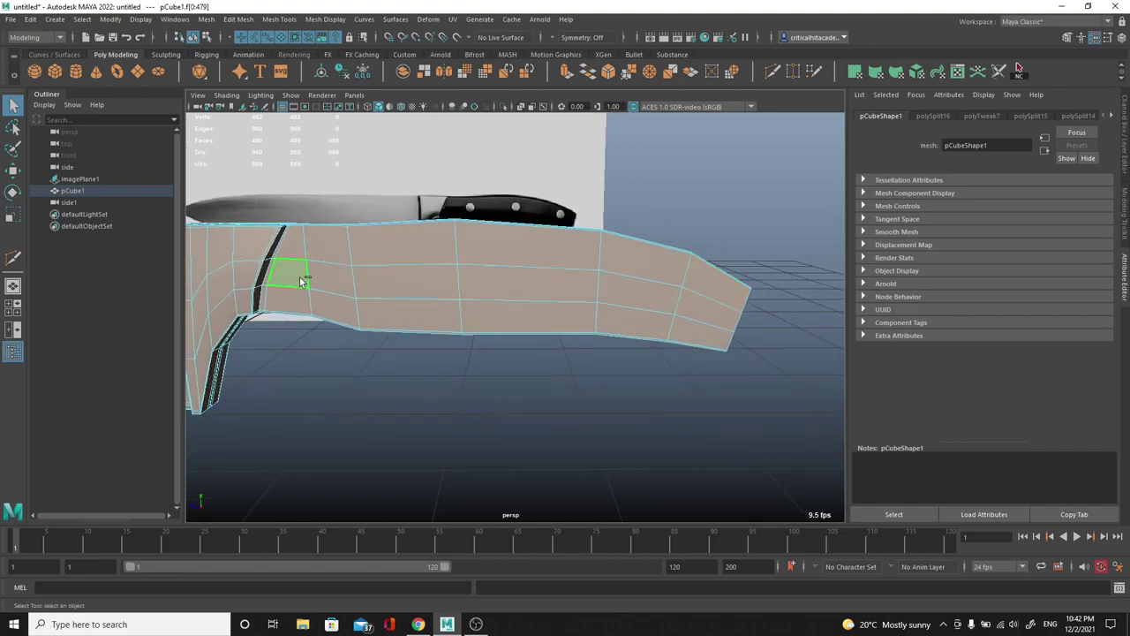
pyautogui.click(352, 362)
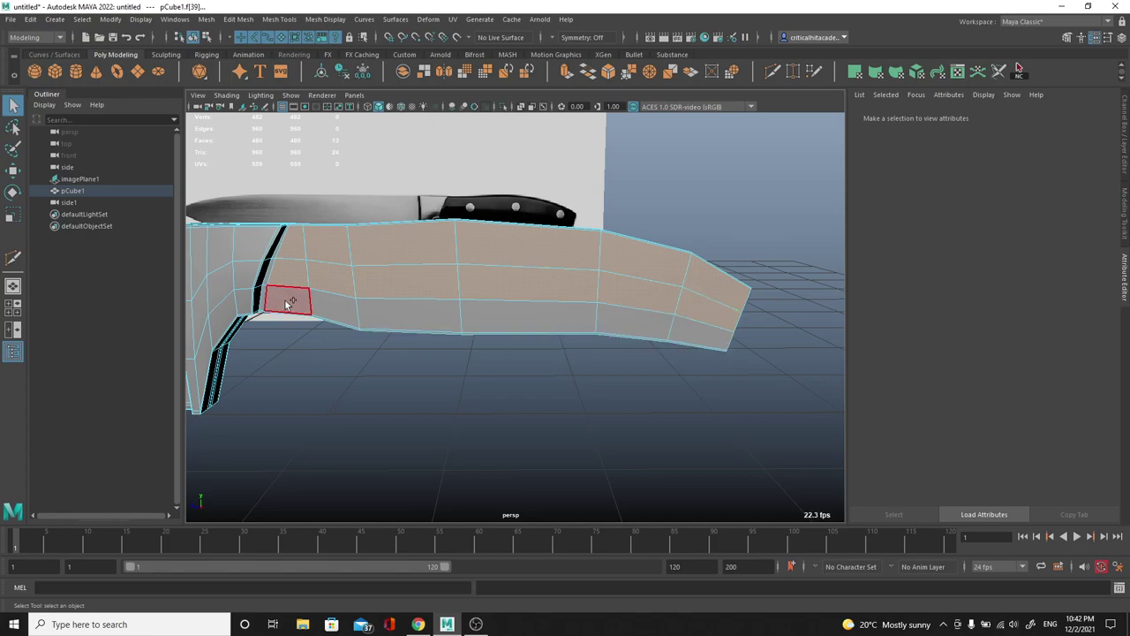
pyautogui.keyDown('alt'); pyautogui.moveTo(680, 360); pyautogui.dragTo(434, 252); pyautogui.keyUp('alt')
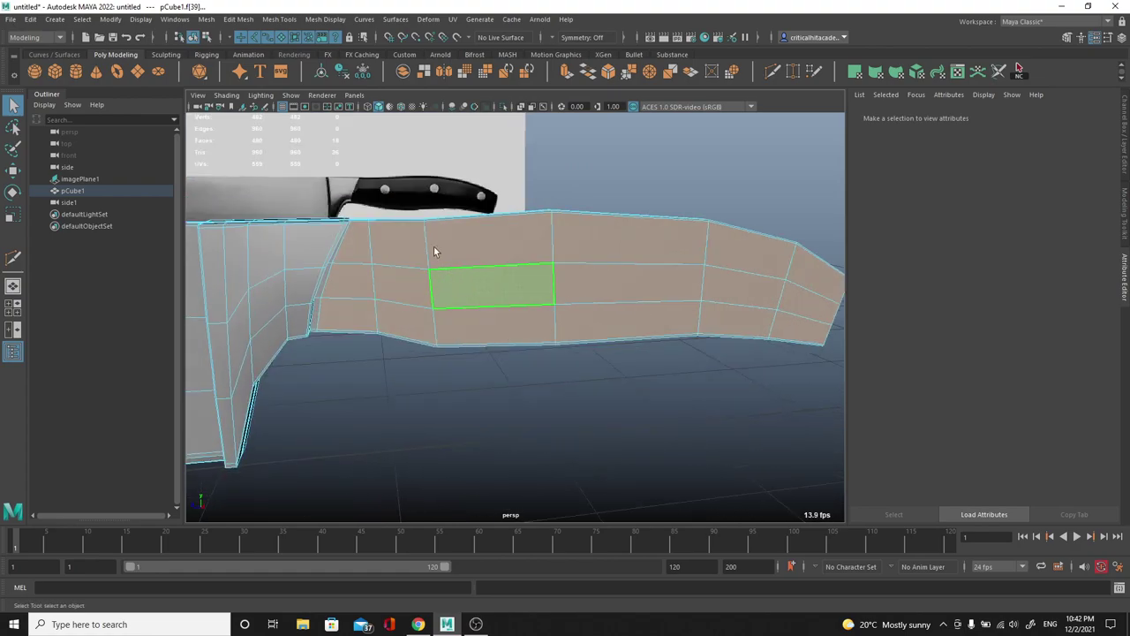
# Duplicate the selected handle faces as a separate surface and return to object mode.
pyautogui.click(237, 19)
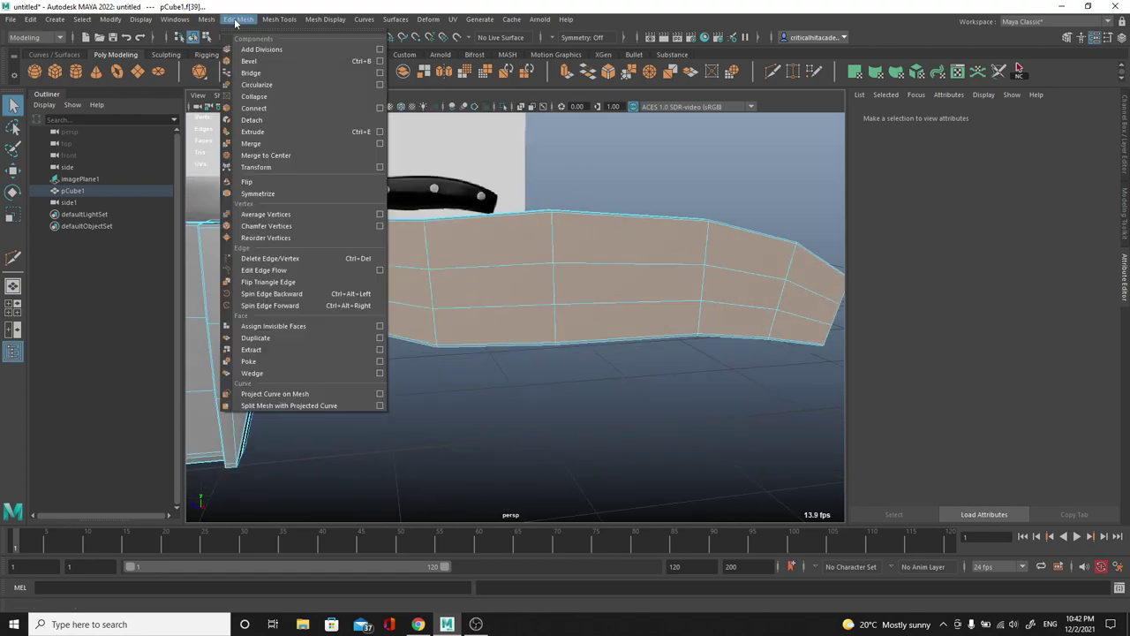
pyautogui.click(256, 337)
pyautogui.keyDown('alt'); pyautogui.moveTo(507, 303); pyautogui.dragTo(582, 342); pyautogui.keyUp('alt')
pyautogui.moveTo(513, 256); pyautogui.dragTo(585, 196, button='right')
pyautogui.click(345, 362)
pyautogui.press('w')
pyautogui.scroll(-4, 403, 367)
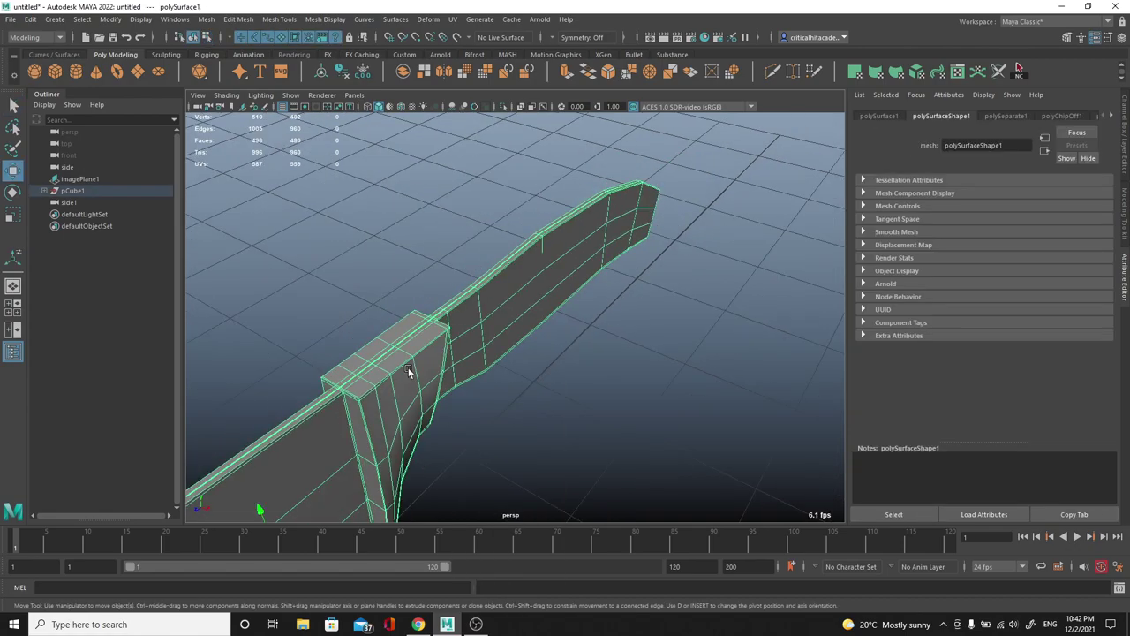
pyautogui.moveTo(367, 510); pyautogui.dragTo(293, 467)
pyautogui.hotkey('ctrl', 'z')
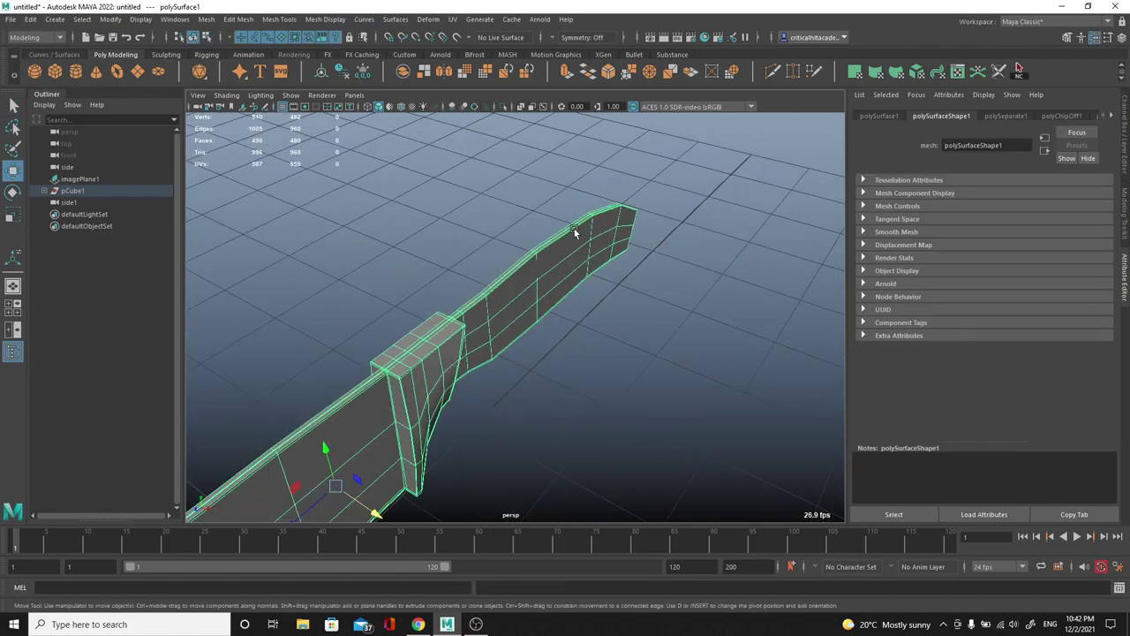
# Extrude the duplicated handle surface and pull its faces outwards to form a thick handle panel.
pyautogui.click(500, 339)
pyautogui.keyDown('alt'); pyautogui.moveTo(562, 355); pyautogui.dragTo(594, 281); pyautogui.keyUp('alt')
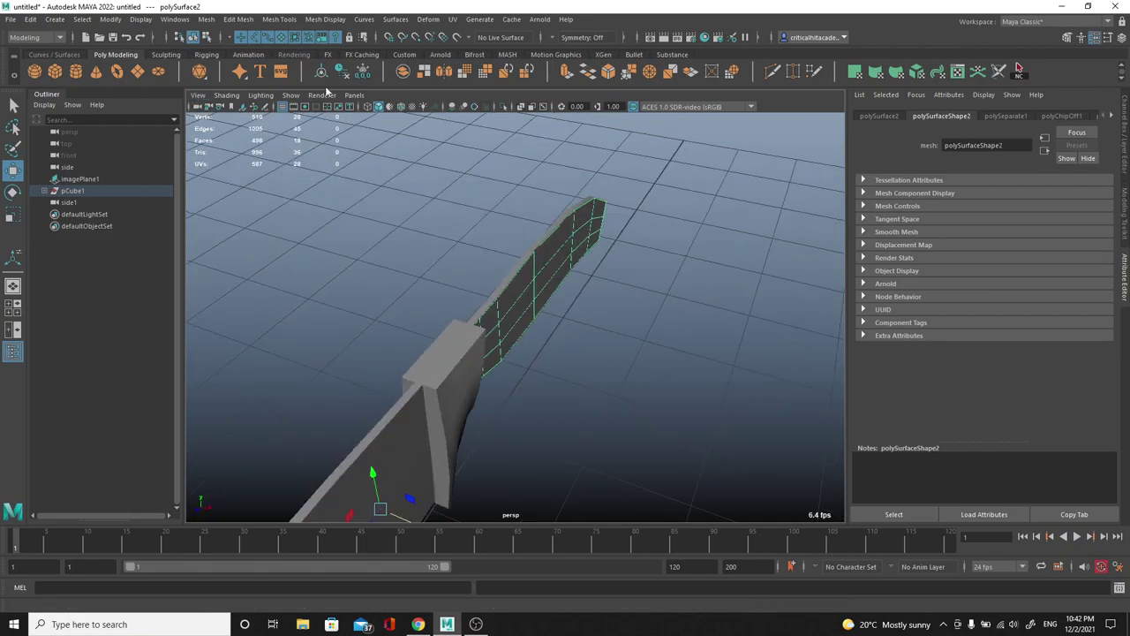
pyautogui.keyDown('alt'); pyautogui.moveTo(368, 131); pyautogui.dragTo(565, 288, button='right'); pyautogui.keyUp('alt')
pyautogui.keyDown('alt'); pyautogui.moveTo(565, 288); pyautogui.dragTo(568, 322); pyautogui.keyUp('alt')
pyautogui.hotkey('ctrl', 'e')
pyautogui.press('w')
pyautogui.moveTo(625, 234); pyautogui.dragTo(532, 204)
# In the side view, move the handle panel's front column of vertices slightly towards the bolster.
pyautogui.press('space')
pyautogui.scroll(-8, 471, 232)
pyautogui.keyDown('alt'); pyautogui.moveTo(663, 303); pyautogui.dragTo(439, 292, button='middle'); pyautogui.keyUp('alt')
pyautogui.scroll(3, 539, 291)
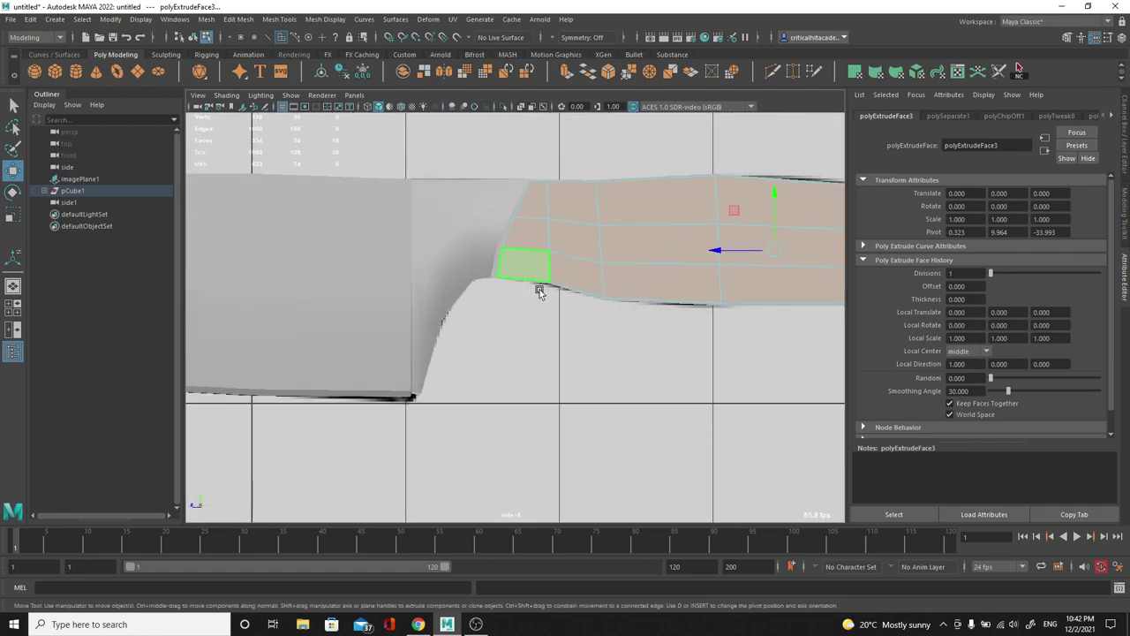
pyautogui.scroll(6, 539, 290)
pyautogui.scroll(-3, 509, 164)
pyautogui.keyDown('alt'); pyautogui.moveTo(521, 159); pyautogui.dragTo(502, 243, button='middle'); pyautogui.keyUp('alt')
pyautogui.press('q')
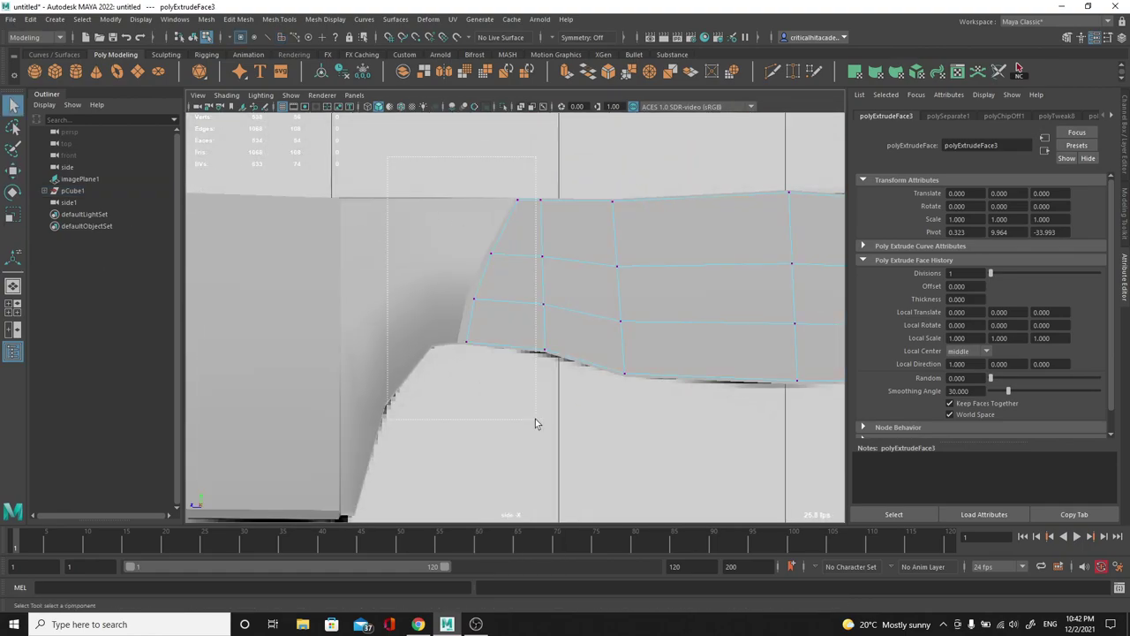
pyautogui.moveTo(386, 157); pyautogui.dragTo(535, 418)
pyautogui.press('w')
pyautogui.moveTo(437, 277); pyautogui.dragTo(431, 277)
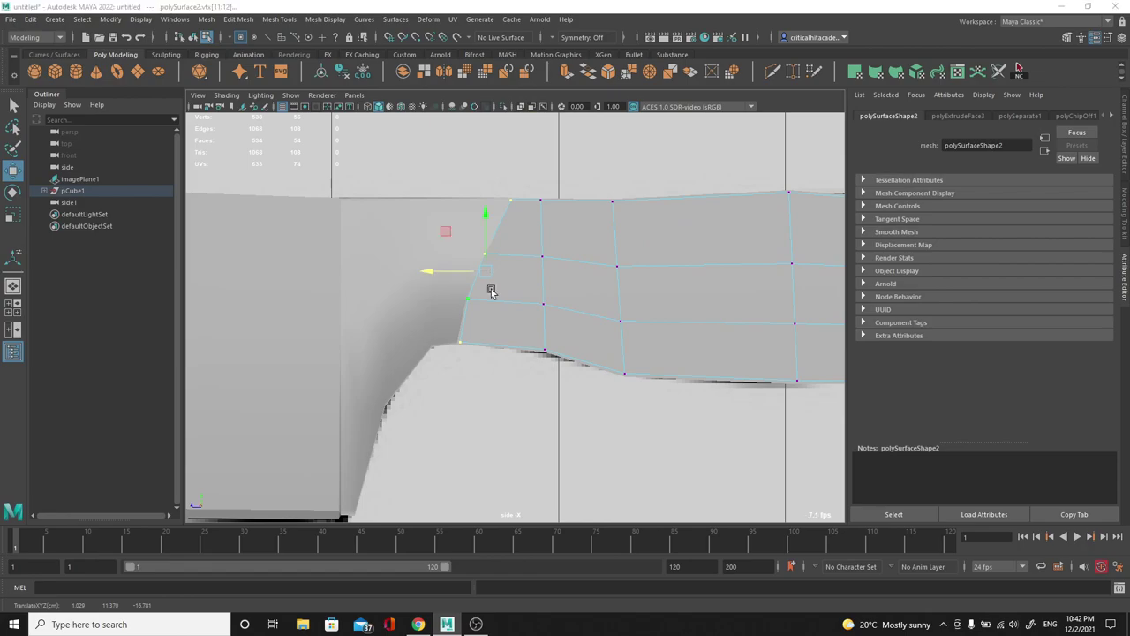
pyautogui.press('space')
pyautogui.press('space')
pyautogui.keyDown('alt'); pyautogui.moveTo(518, 290); pyautogui.dragTo(573, 312); pyautogui.keyUp('alt')
pyautogui.moveTo(573, 282); pyautogui.dragTo(569, 250, button='right')
pyautogui.moveTo(566, 297); pyautogui.dragTo(567, 329, button='right')
pyautogui.click(493, 354)
pyautogui.keyDown('shift'); pyautogui.doubleClick(712, 208); pyautogui.keyUp('shift')
pyautogui.click(719, 211)
pyautogui.keyDown('shift'); pyautogui.doubleClick(504, 336); pyautogui.keyUp('shift')
pyautogui.keyDown('alt'); pyautogui.moveTo(704, 279); pyautogui.dragTo(633, 307); pyautogui.keyUp('alt')
pyautogui.moveTo(584, 274); pyautogui.dragTo(658, 231, button='right')
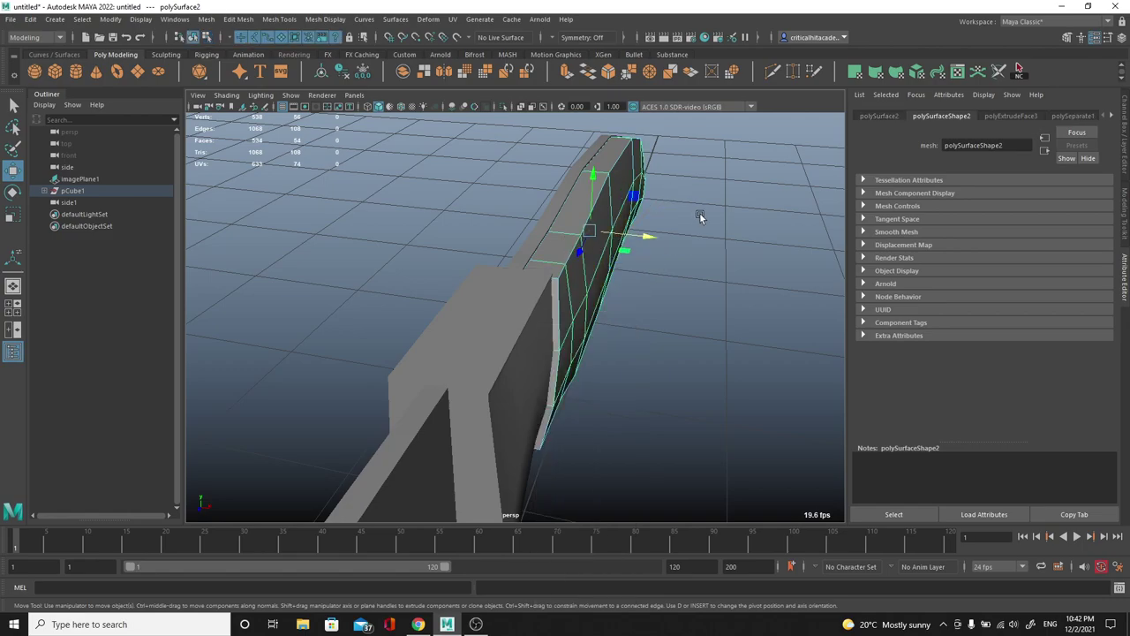
# Insert supporting edge loops near the handle panel's border edges with Multi-Cut, and preview the panel smoothed.
pyautogui.keyDown('alt'); pyautogui.moveTo(700, 212); pyautogui.dragTo(746, 88); pyautogui.keyUp('alt')
pyautogui.click(772, 72)
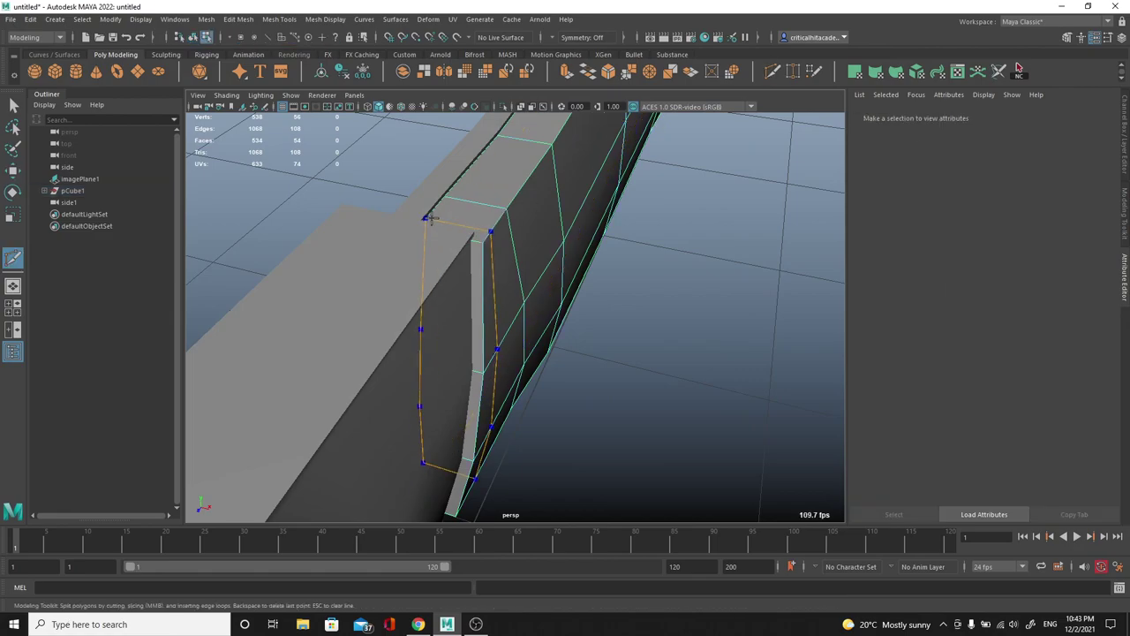
pyautogui.keyDown('ctrl'); pyautogui.click(500, 207); pyautogui.keyUp('ctrl')
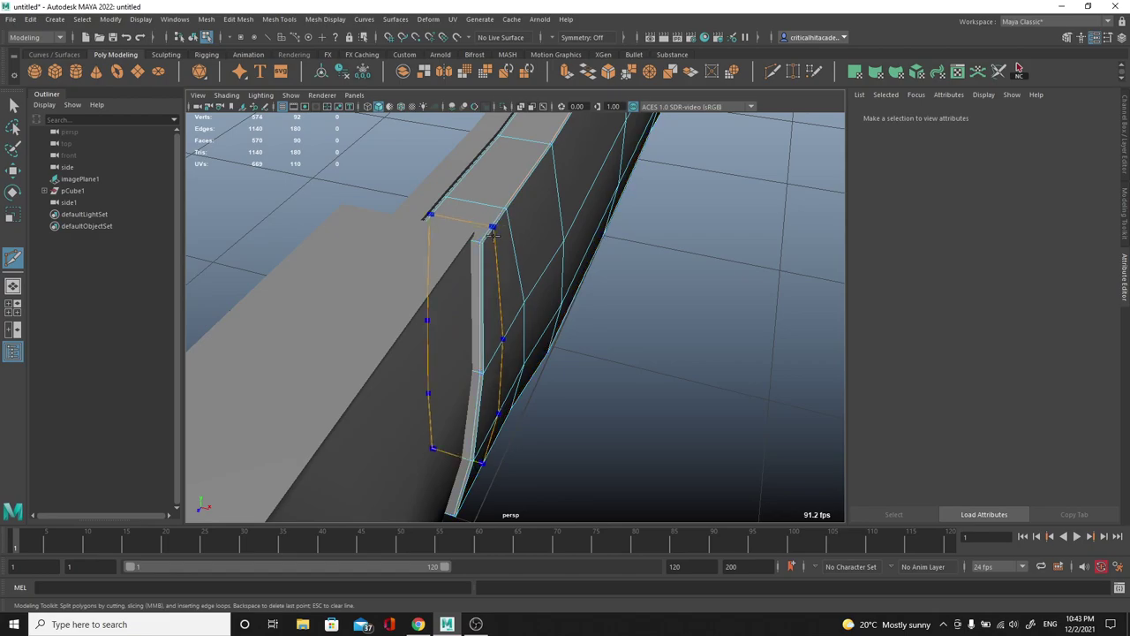
pyautogui.keyDown('alt'); pyautogui.moveTo(592, 250); pyautogui.dragTo(486, 278); pyautogui.keyUp('alt')
pyautogui.keyDown('ctrl'); pyautogui.click(515, 283); pyautogui.keyUp('ctrl')
pyautogui.keyDown('alt'); pyautogui.moveTo(487, 277); pyautogui.dragTo(521, 296, button='right'); pyautogui.keyUp('alt')
pyautogui.click(452, 366)
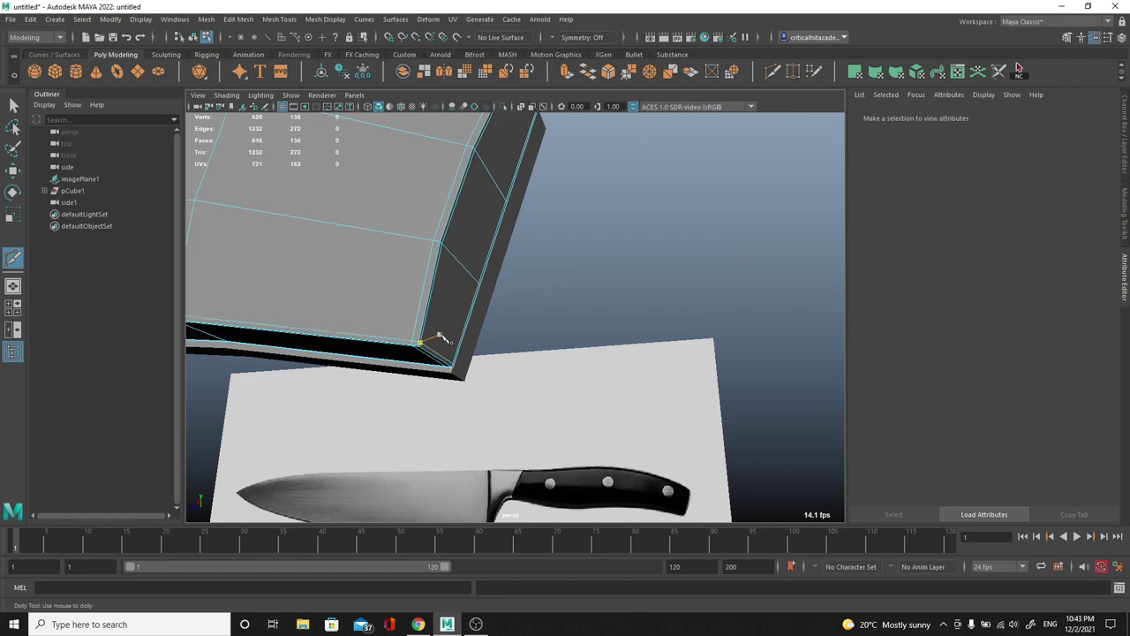
pyautogui.keyDown('alt'); pyautogui.moveTo(439, 338); pyautogui.dragTo(512, 344); pyautogui.keyUp('alt')
pyautogui.press('3')
pyautogui.keyDown('alt'); pyautogui.moveTo(474, 308); pyautogui.dragTo(661, 342); pyautogui.keyUp('alt')
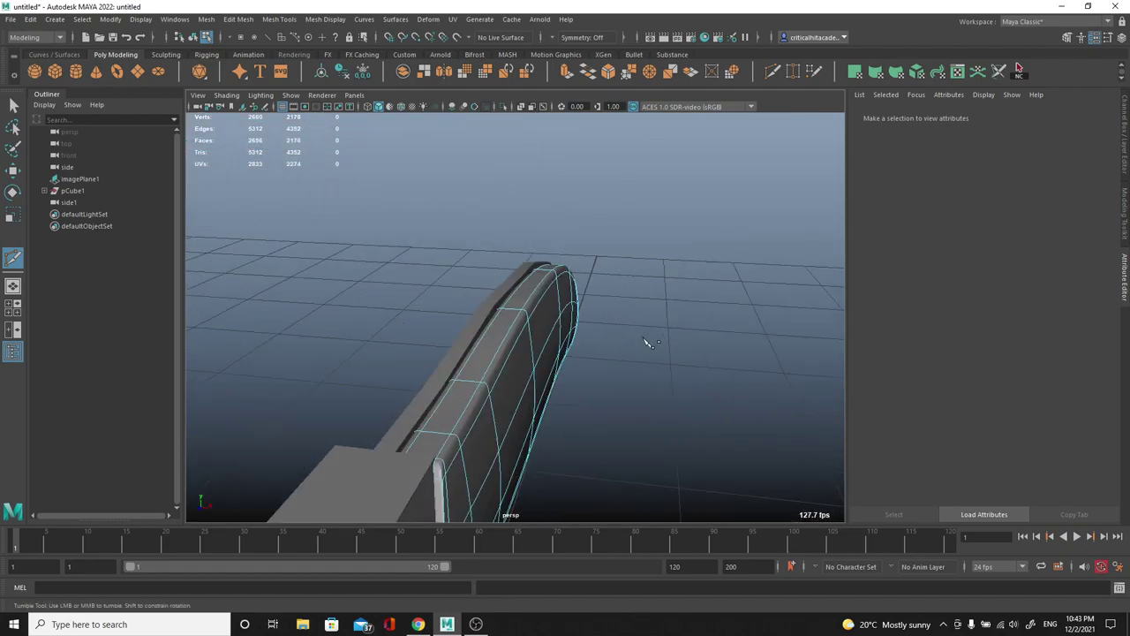
pyautogui.moveTo(677, 177); pyautogui.dragTo(676, 175, button='right')
# Preview the knife body smoothed together with the handle panel and examine how the two pieces fit.
pyautogui.scroll(-5, 568, 318)
pyautogui.keyDown('alt'); pyautogui.moveTo(568, 318); pyautogui.dragTo(388, 357); pyautogui.keyUp('alt')
pyautogui.click(261, 392)
pyautogui.press('3')
pyautogui.click(515, 414)
pyautogui.keyDown('alt'); pyautogui.moveTo(514, 414); pyautogui.dragTo(682, 175); pyautogui.keyUp('alt')
pyautogui.scroll(5, 621, 360)
pyautogui.click(621, 360)
pyautogui.press('w')
pyautogui.press('r')
pyautogui.click(713, 265)
pyautogui.scroll(-5, 713, 264)
pyautogui.keyDown('alt'); pyautogui.moveTo(714, 267); pyautogui.dragTo(413, 227); pyautogui.keyUp('alt')
# Compare the knife body's unsmoothed and smoothed shapes at the rear end of the handle.
pyautogui.click(425, 235)
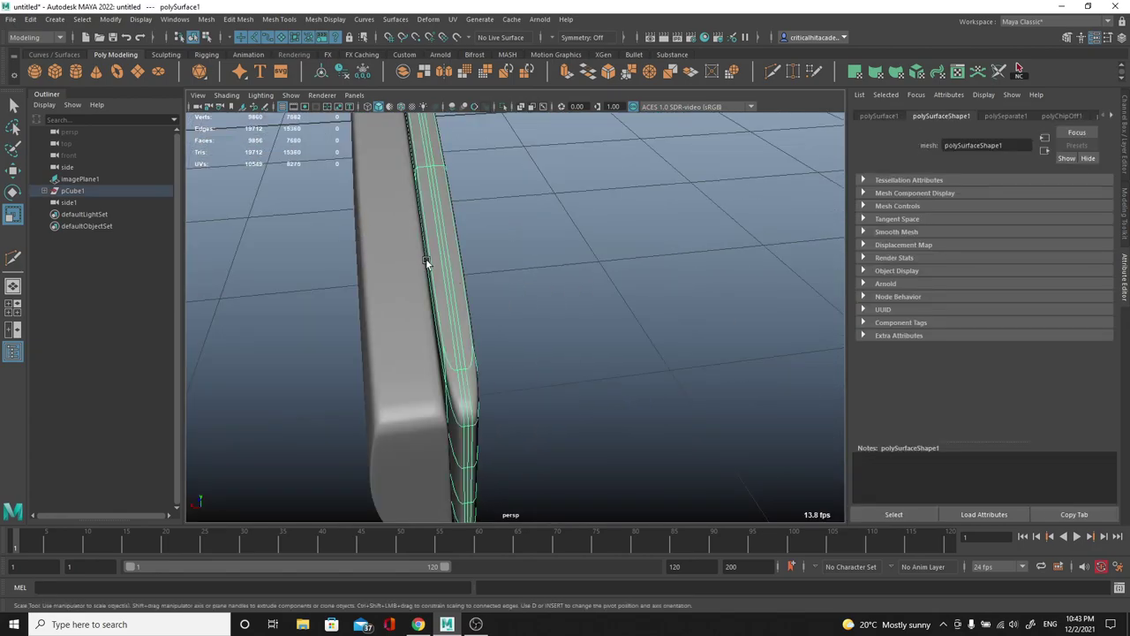
pyautogui.scroll(-4, 458, 274)
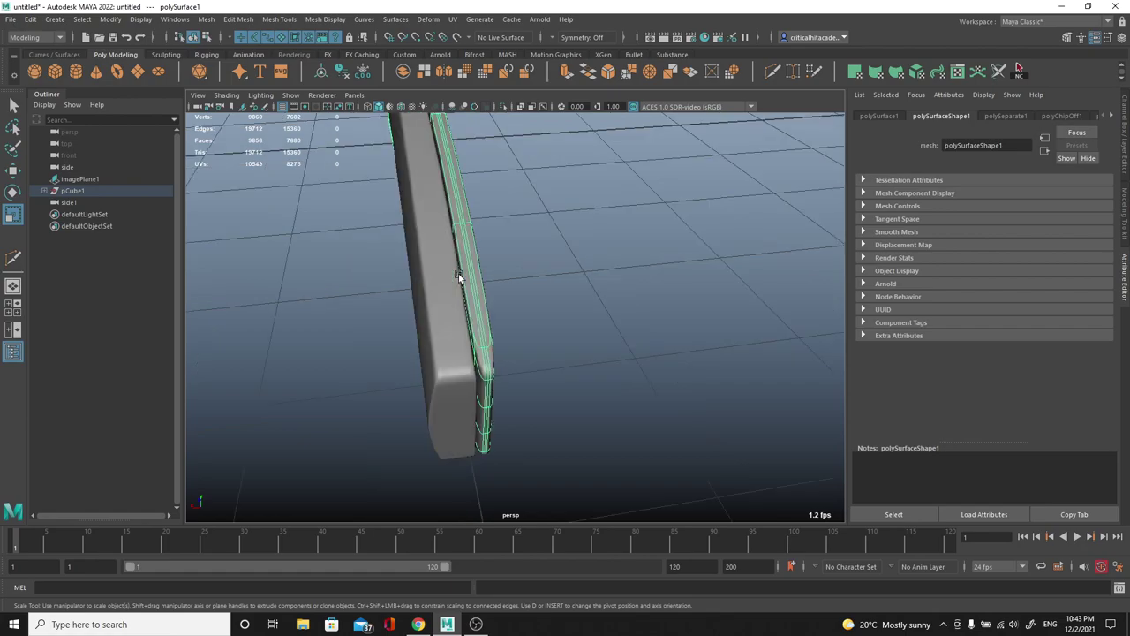
pyautogui.keyDown('alt'); pyautogui.moveTo(459, 274); pyautogui.dragTo(577, 326); pyautogui.keyUp('alt')
pyautogui.click(577, 326)
pyautogui.click(459, 293)
pyautogui.press('1')
pyautogui.keyDown('alt'); pyautogui.moveTo(510, 292); pyautogui.dragTo(538, 328); pyautogui.keyUp('alt')
pyautogui.press('3')
pyautogui.click(525, 323)
pyautogui.keyDown('alt'); pyautogui.moveTo(429, 306); pyautogui.dragTo(512, 316); pyautogui.keyUp('alt')
# Insert a supporting edge loop around the knife body near the handle's rear end, and check the result smoothed in object mode.
pyautogui.click(512, 316)
pyautogui.press('1')
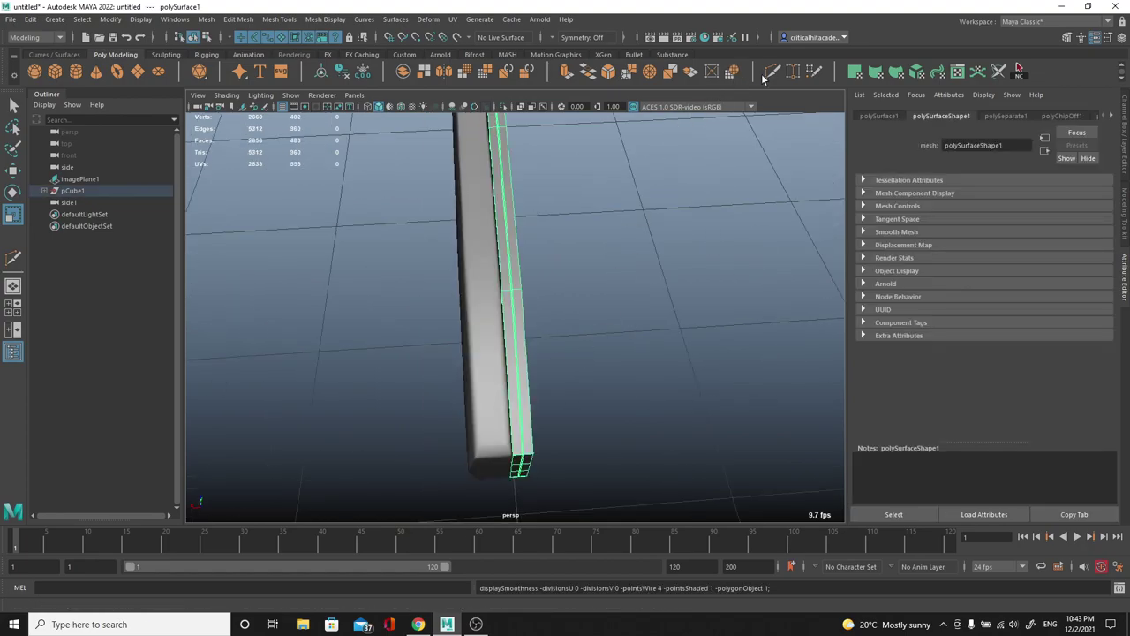
pyautogui.hotkey('ctrl', 'shift', 'x')
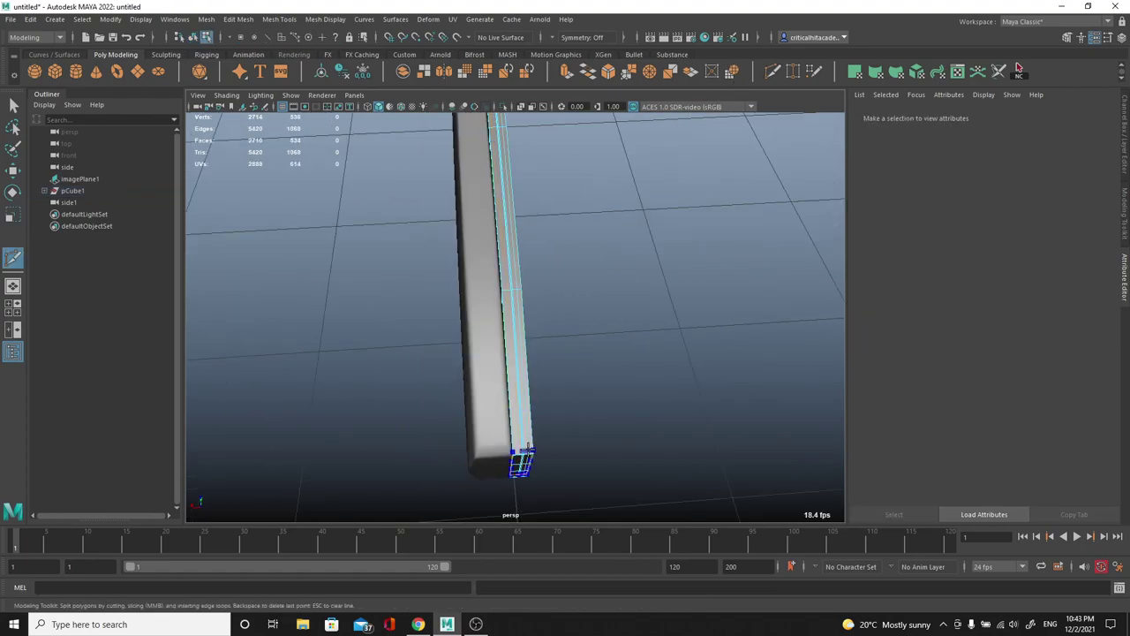
pyautogui.keyDown('alt'); pyautogui.moveTo(568, 454); pyautogui.dragTo(607, 439, button='right'); pyautogui.keyUp('alt')
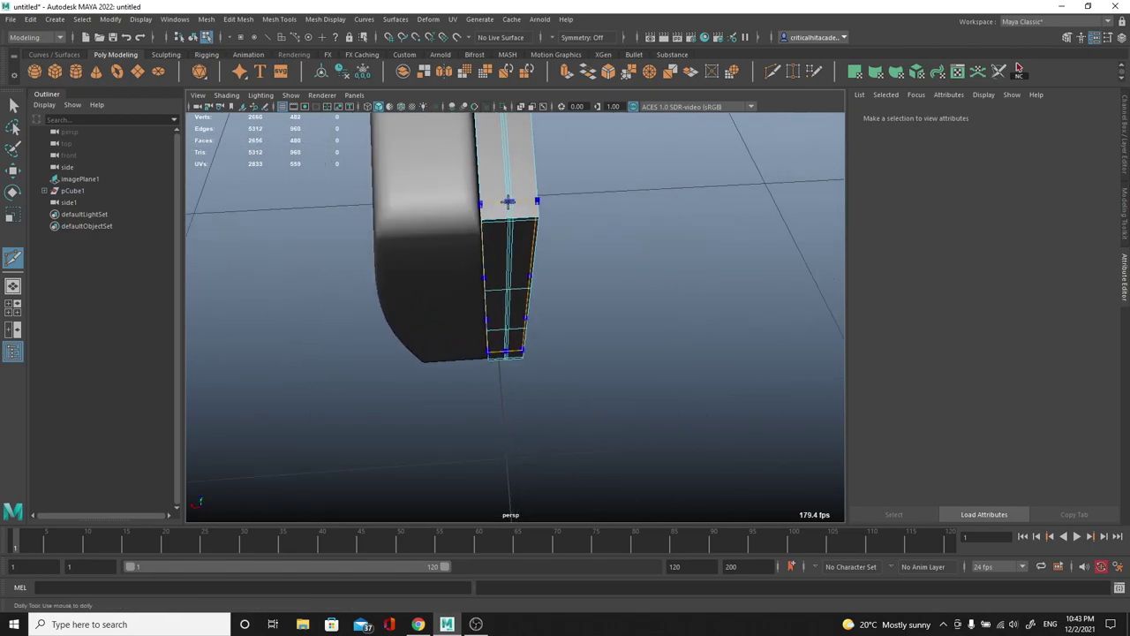
pyautogui.press('3')
pyautogui.press('q')
pyautogui.moveTo(530, 216); pyautogui.dragTo(627, 164, button='right')
pyautogui.click(627, 164)
pyautogui.keyDown('alt'); pyautogui.moveTo(627, 164); pyautogui.dragTo(560, 218, button='right'); pyautogui.keyUp('alt')
pyautogui.keyDown('alt'); pyautogui.moveTo(560, 219); pyautogui.dragTo(543, 286); pyautogui.keyUp('alt')
pyautogui.keyDown('alt'); pyautogui.moveTo(544, 286); pyautogui.dragTo(598, 345, button='right'); pyautogui.keyUp('alt')
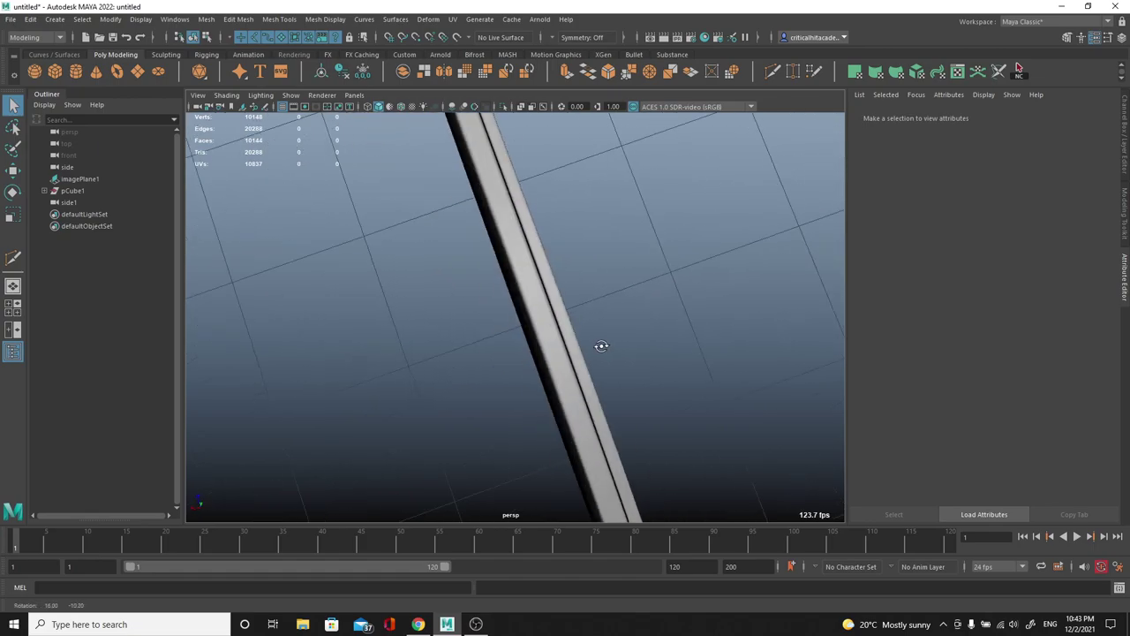
# Examine the smoothed handle panel and bolster against the reference knife.
pyautogui.keyDown('alt'); pyautogui.moveTo(598, 345); pyautogui.dragTo(595, 357); pyautogui.keyUp('alt')
pyautogui.keyDown('alt'); pyautogui.moveTo(595, 357); pyautogui.dragTo(550, 433, button='right'); pyautogui.keyUp('alt')
pyautogui.keyDown('alt'); pyautogui.moveTo(550, 434); pyautogui.dragTo(631, 238); pyautogui.keyUp('alt')
pyautogui.click(477, 292)
pyautogui.keyDown('alt'); pyautogui.moveTo(632, 238); pyautogui.dragTo(533, 309, button='middle'); pyautogui.keyUp('alt')
pyautogui.keyDown('alt'); pyautogui.moveTo(532, 309); pyautogui.dragTo(580, 333); pyautogui.keyUp('alt')
pyautogui.click(629, 334)
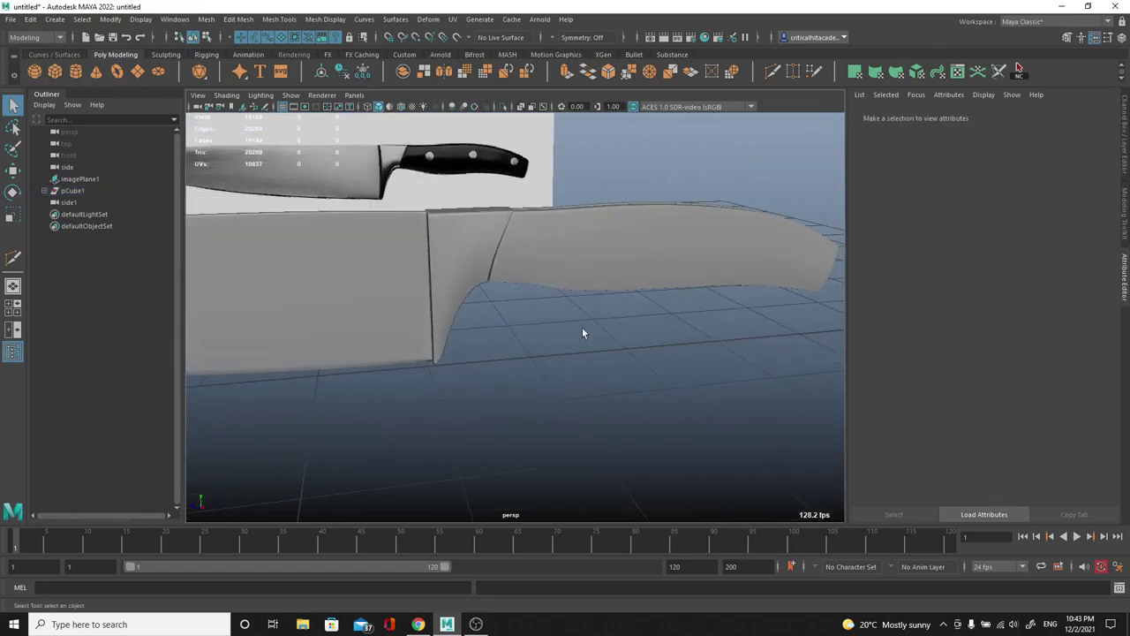
# Mirror the handle panel across the world X axis in the negative direction, combined with the original, merging border vertices at 0.001.
pyautogui.click(554, 296)
pyautogui.keyDown('alt'); pyautogui.moveTo(555, 296); pyautogui.dragTo(601, 288); pyautogui.keyUp('alt')
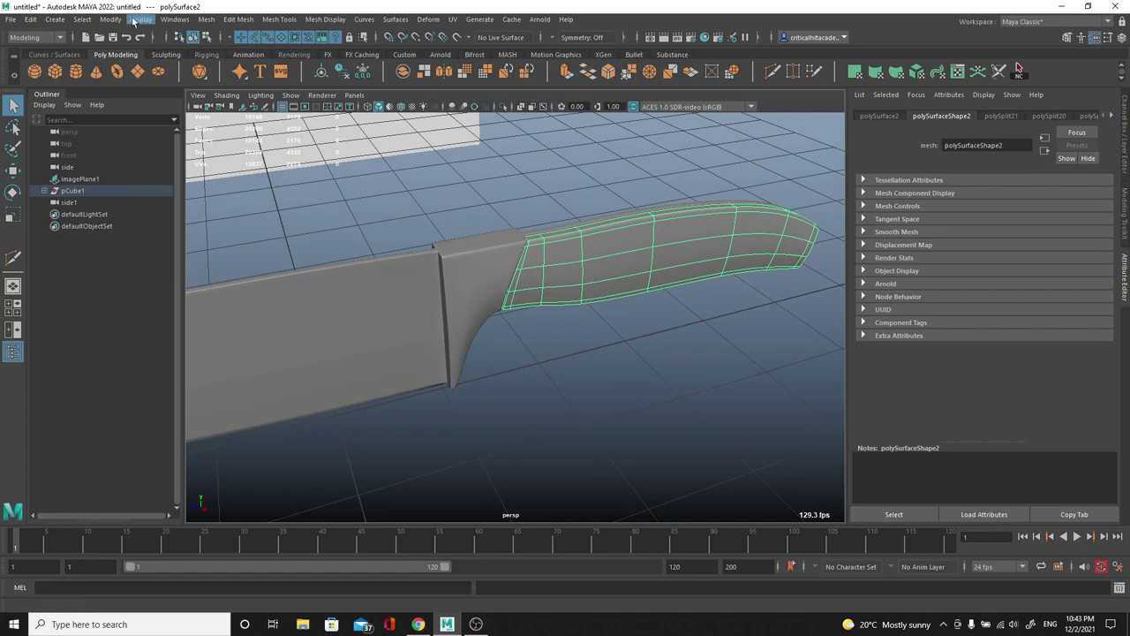
pyautogui.click(206, 19)
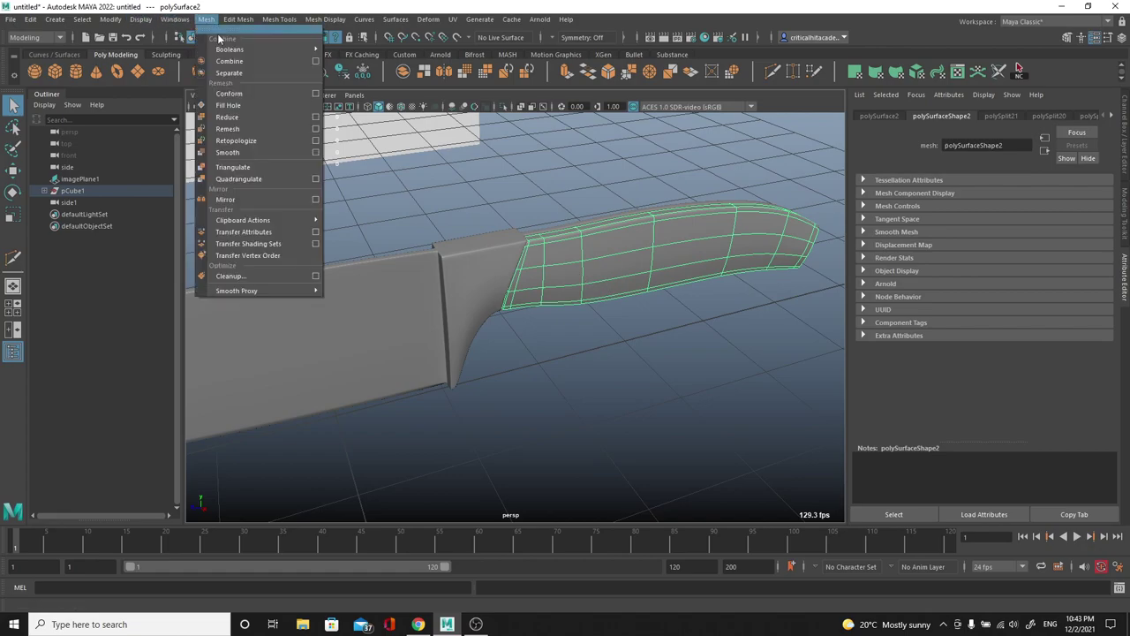
pyautogui.click(315, 199)
pyautogui.click(214, 144)
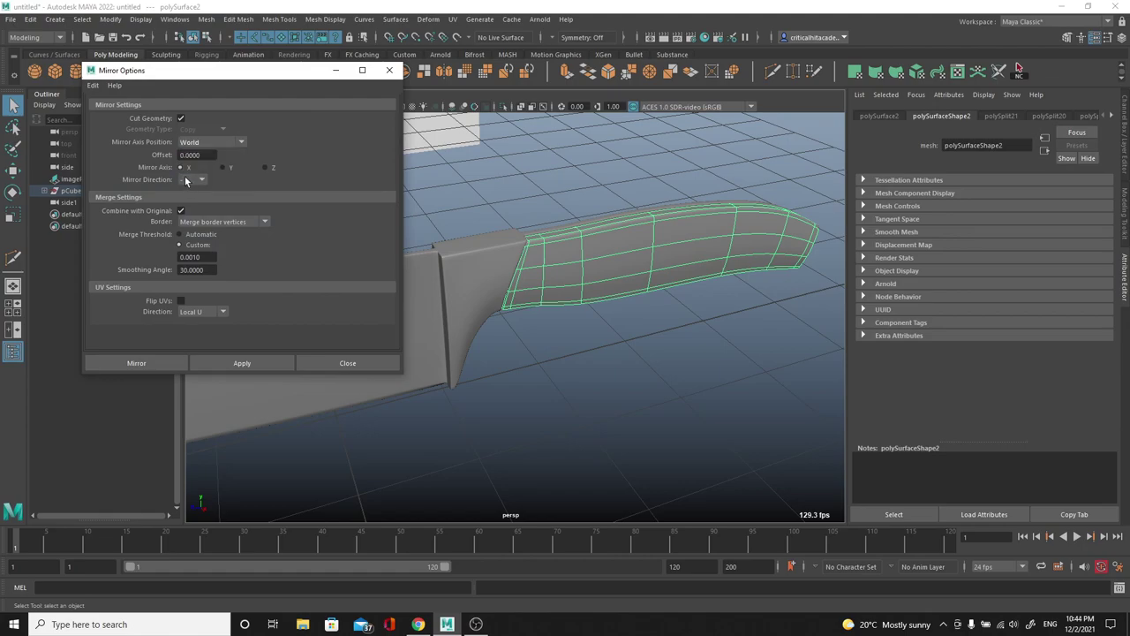
pyautogui.keyDown('alt'); pyautogui.moveTo(551, 220); pyautogui.dragTo(587, 250); pyautogui.keyUp('alt')
pyautogui.keyDown('alt'); pyautogui.moveTo(454, 229); pyautogui.dragTo(755, 342); pyautogui.keyUp('alt')
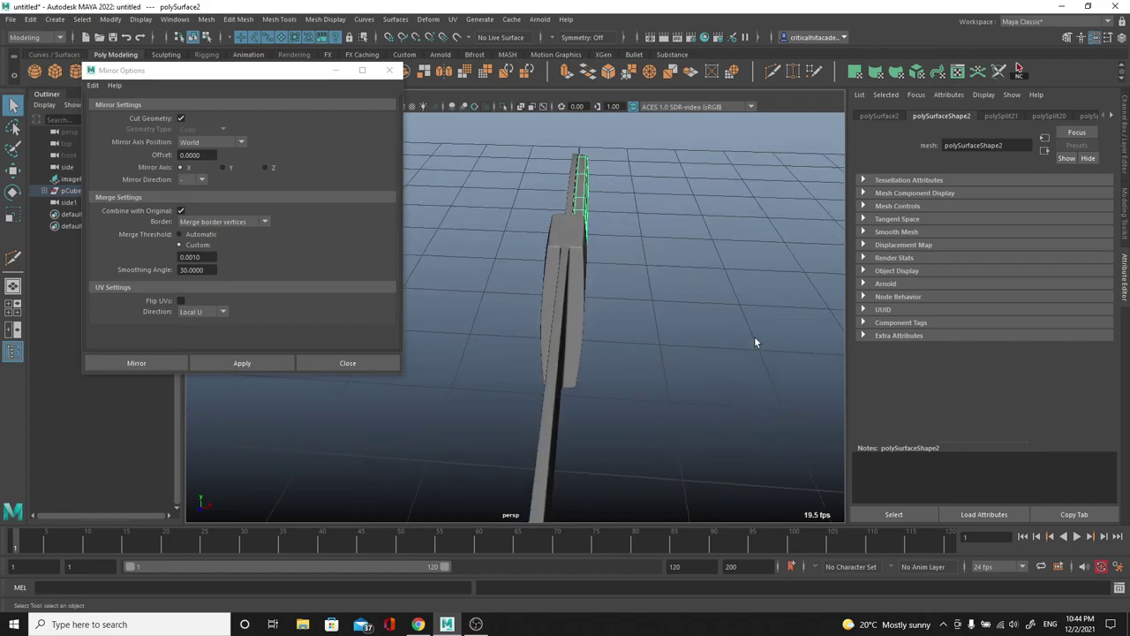
pyautogui.click(241, 363)
# Scale the mirrored handle panels to about 0.858 in X, 1.019 in Y and 1.008 in Z to fit the knife body.
pyautogui.keyDown('alt'); pyautogui.moveTo(433, 285); pyautogui.dragTo(550, 281); pyautogui.keyUp('alt')
pyautogui.click(624, 176)
pyautogui.keyDown('alt'); pyautogui.moveTo(625, 175); pyautogui.dragTo(588, 368); pyautogui.keyUp('alt')
pyautogui.click(572, 306)
pyautogui.moveTo(572, 306)
pyautogui.keyDown('alt'); pyautogui.mouseDown()
pyautogui.moveTo(381, 308)
pyautogui.moveTo(535, 353)
pyautogui.moveTo(636, 315)
pyautogui.moveTo(566, 327)
pyautogui.mouseUp(); pyautogui.keyUp('alt')
pyautogui.press('r')
pyautogui.moveTo(429, 227); pyautogui.dragTo(448, 227)
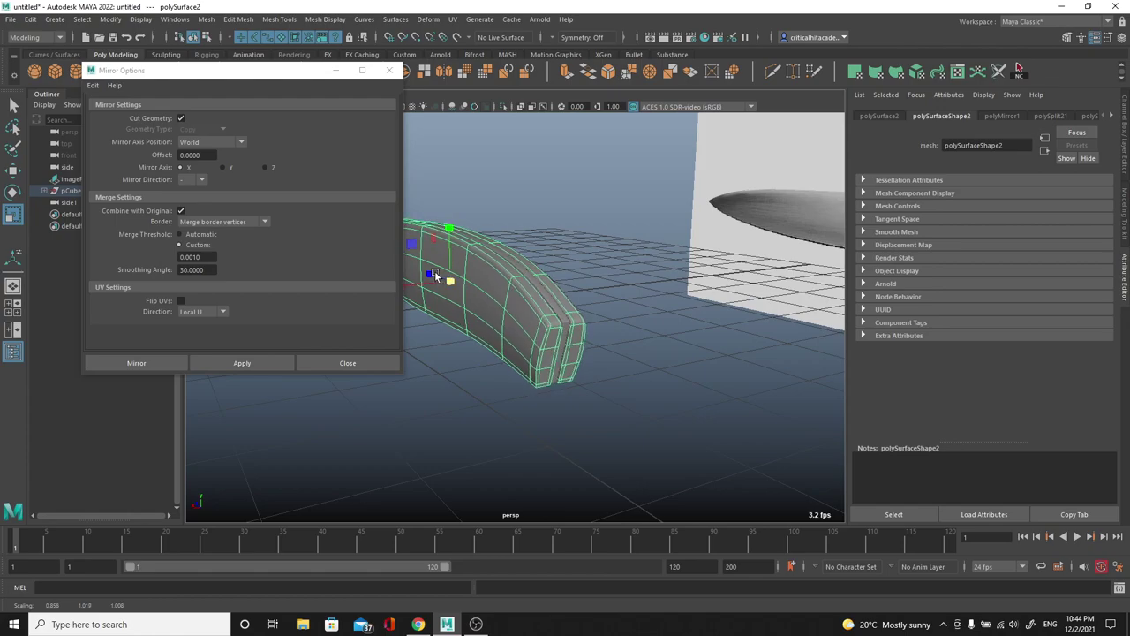
pyautogui.keyDown('alt'); pyautogui.moveTo(432, 274); pyautogui.dragTo(637, 319); pyautogui.keyUp('alt')
pyautogui.click(618, 280)
pyautogui.keyDown('alt'); pyautogui.moveTo(619, 280); pyautogui.dragTo(436, 164); pyautogui.keyUp('alt')
pyautogui.click(389, 70)
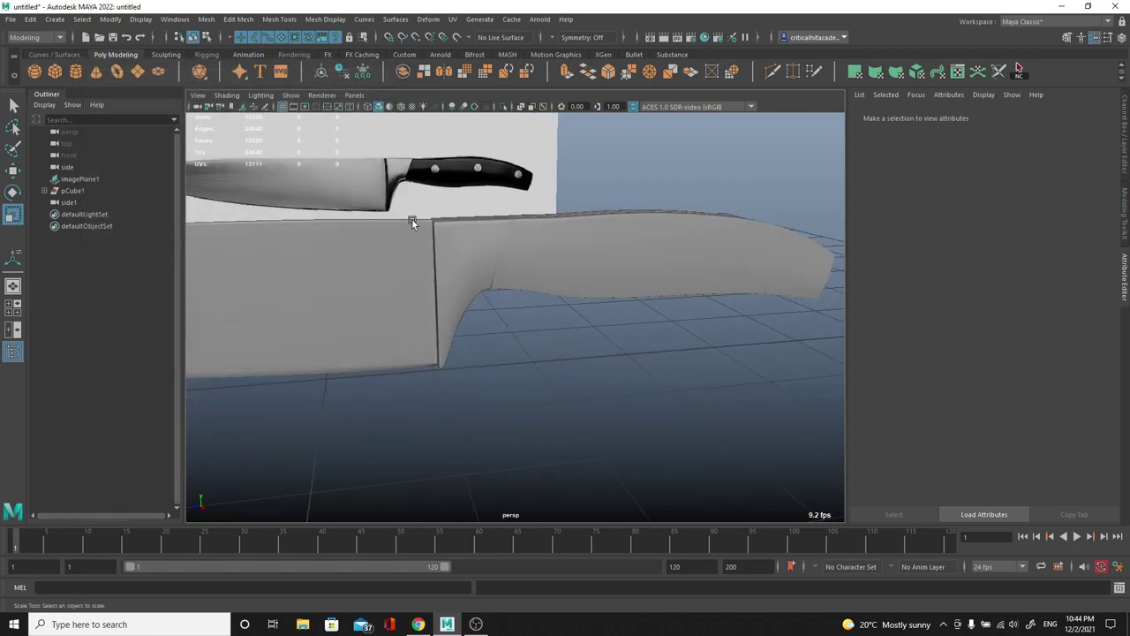
# Create a polygon cylinder for a handle rivet and set its Z rotation to 90 degrees.
pyautogui.keyDown('alt'); pyautogui.moveTo(410, 220); pyautogui.dragTo(396, 152); pyautogui.keyUp('alt')
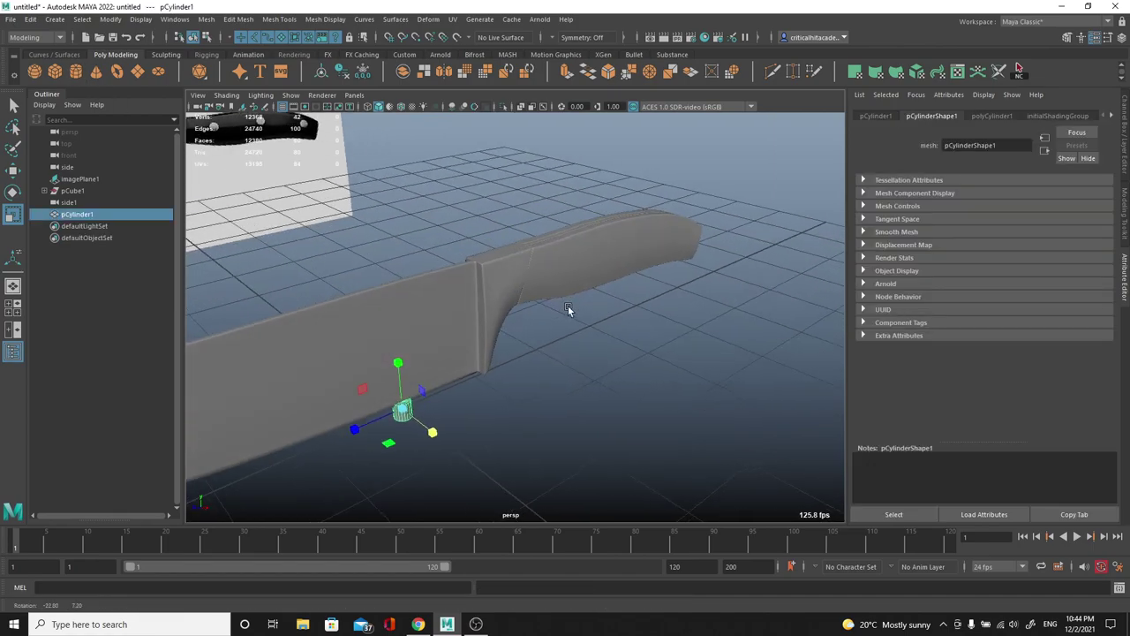
pyautogui.press('w')
pyautogui.press('e')
pyautogui.moveTo(409, 380); pyautogui.dragTo(446, 458)
pyautogui.click(1125, 145)
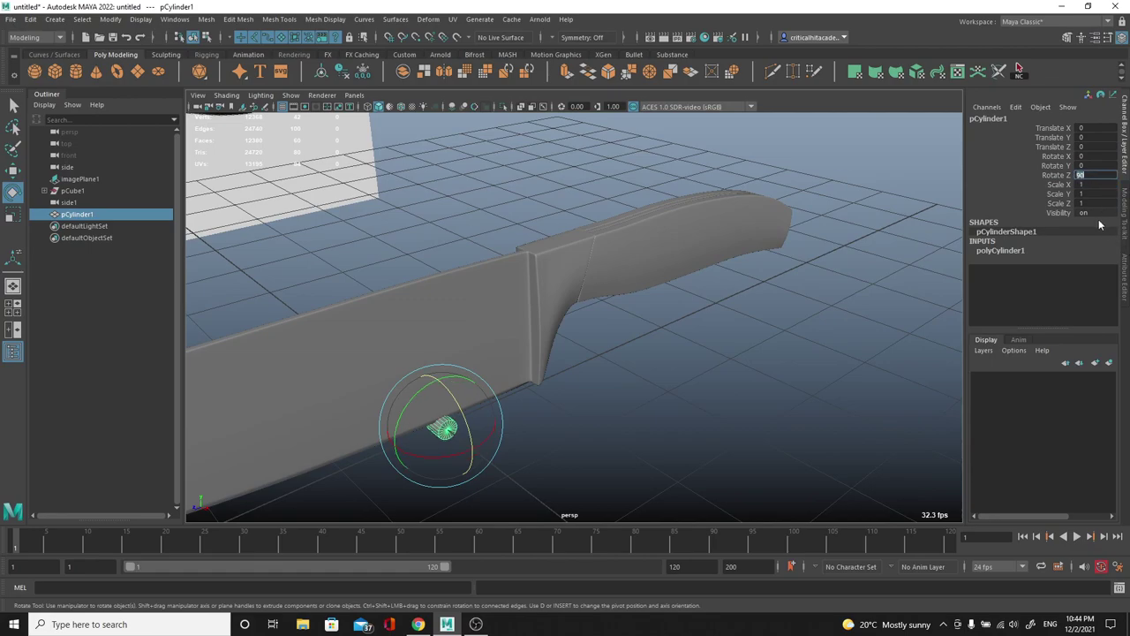
pyautogui.click(517, 434)
# Raise the rivet cylinder above the blade to about 19.393 in Y.
pyautogui.click(441, 428)
pyautogui.press('w')
pyautogui.moveTo(430, 372); pyautogui.dragTo(415, 156)
pyautogui.scroll(4, 504, 240)
pyautogui.keyDown('alt'); pyautogui.moveTo(517, 253); pyautogui.dragTo(574, 261); pyautogui.keyUp('alt')
pyautogui.scroll(4, 530, 256)
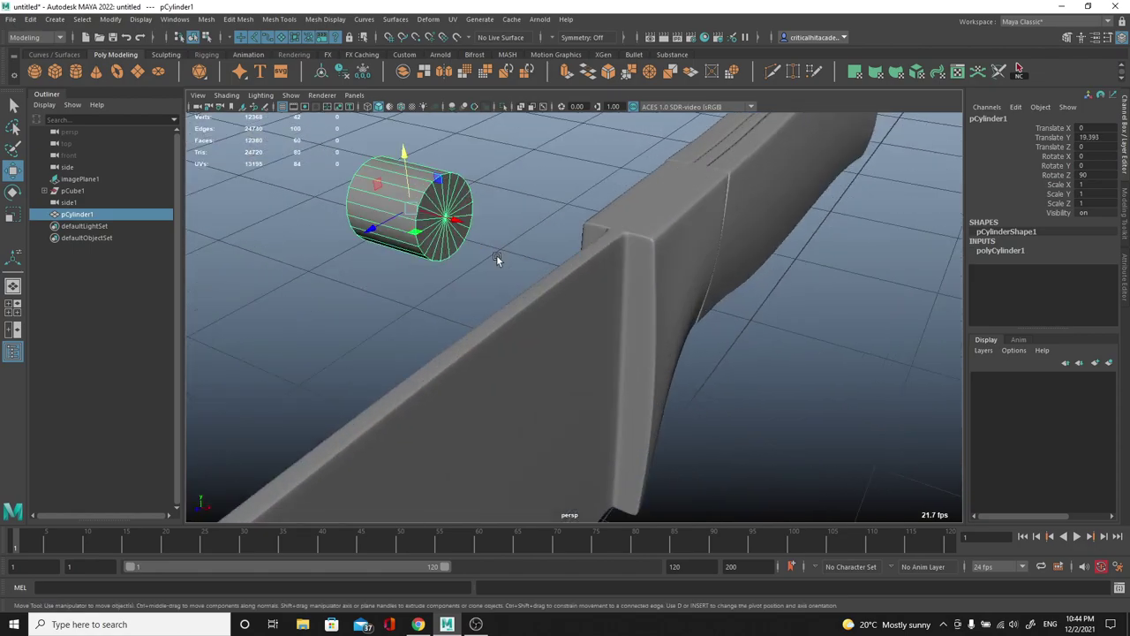
# Bevel the edge loops around both ends of the rivet cylinder and preview it smoothed.
pyautogui.keyDown('alt'); pyautogui.moveTo(450, 203); pyautogui.dragTo(612, 244, button='middle'); pyautogui.keyUp('alt')
pyautogui.scroll(5, 612, 245)
pyautogui.moveTo(612, 245); pyautogui.dragTo(613, 224, button='right')
pyautogui.doubleClick(743, 170)
pyautogui.keyDown('alt'); pyautogui.moveTo(732, 187); pyautogui.dragTo(565, 274); pyautogui.keyUp('alt')
pyautogui.keyDown('shift'); pyautogui.click(496, 264); pyautogui.keyUp('shift')
pyautogui.click(608, 73)
pyautogui.moveTo(781, 331); pyautogui.dragTo(722, 312)
pyautogui.press('3')
pyautogui.moveTo(704, 288); pyautogui.dragTo(739, 221, button='right')
# Move the rivet cylinder along Z to about -21.604, above the handle, and check it from the side.
pyautogui.scroll(-6, 716, 250)
pyautogui.keyDown('alt'); pyautogui.moveTo(716, 250); pyautogui.dragTo(459, 213); pyautogui.keyUp('alt')
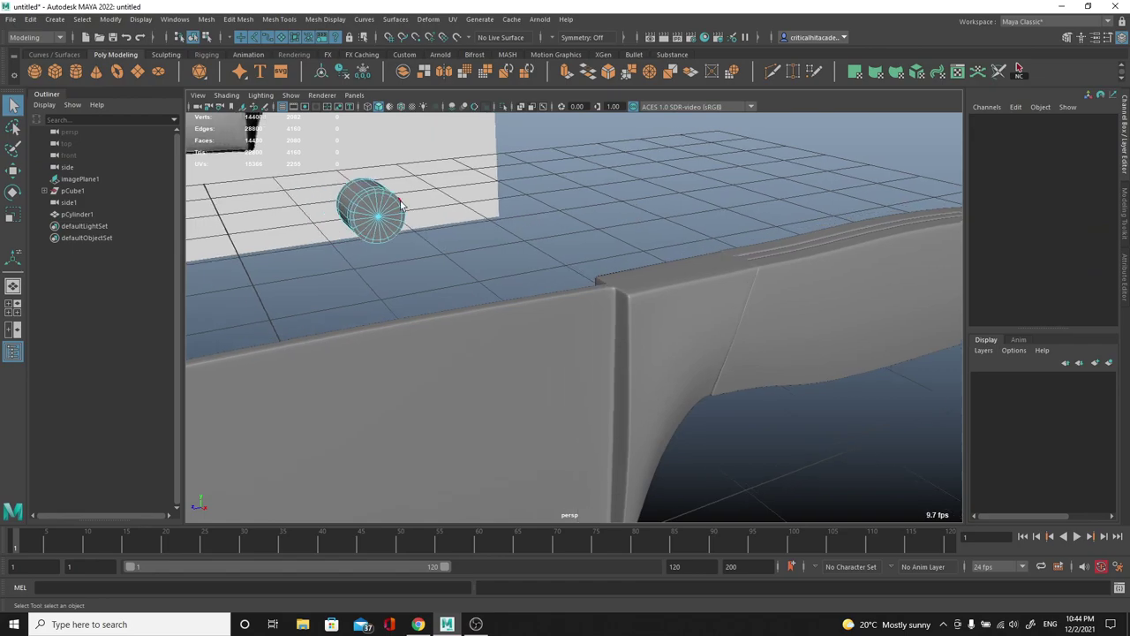
pyautogui.moveTo(401, 204); pyautogui.dragTo(467, 191, button='right')
pyautogui.press('w')
pyautogui.moveTo(327, 217); pyautogui.dragTo(806, 178)
pyautogui.moveTo(805, 178)
pyautogui.keyDown('alt'); pyautogui.mouseDown()
pyautogui.moveTo(749, 184)
pyautogui.moveTo(799, 182)
pyautogui.mouseUp(); pyautogui.keyUp('alt')
pyautogui.press('space')
pyautogui.scroll(-5, 656, 256)
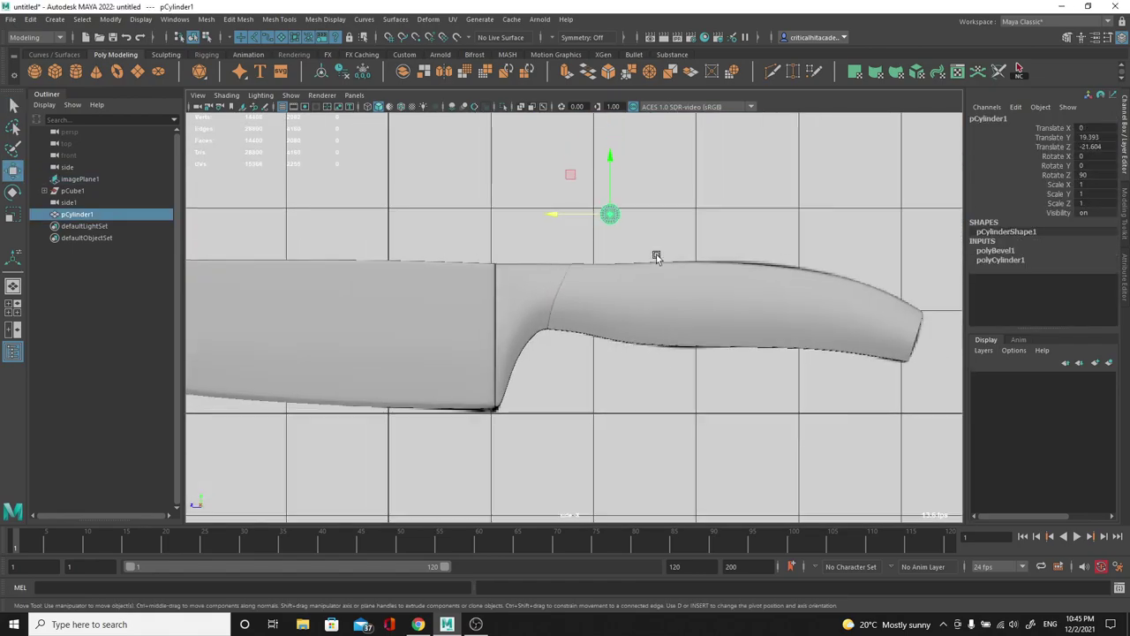
# Fit the cylinder over the reference's first rivet in wireframe, at about Y 11.516 and Z -23.988, scaled uniformly to about 1.136.
pyautogui.press('4')
pyautogui.scroll(3, 656, 256)
pyautogui.moveTo(628, 160); pyautogui.dragTo(698, 277)
pyautogui.scroll(1, 634, 266)
pyautogui.press('r')
pyautogui.keyDown('alt'); pyautogui.moveTo(719, 277); pyautogui.dragTo(539, 270, button='middle'); pyautogui.keyUp('alt')
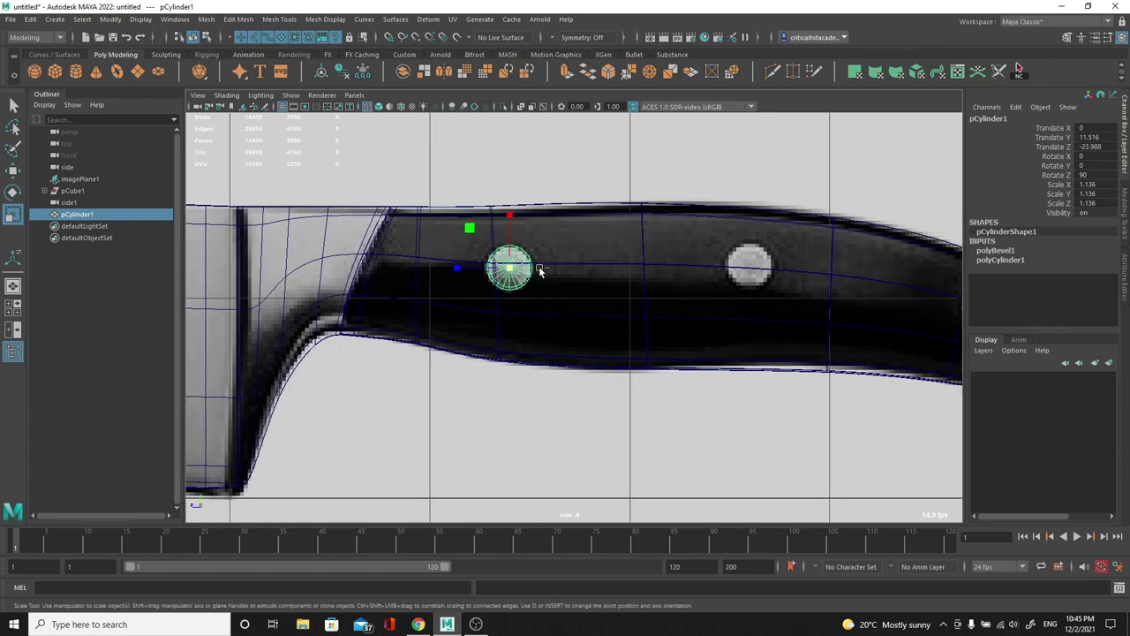
# Duplicate the rivet cylinder twice and place the copies over the reference's second and third rivets.
pyautogui.hotkey('ctrl', 'd')
pyautogui.press('w')
pyautogui.moveTo(481, 267); pyautogui.dragTo(721, 263)
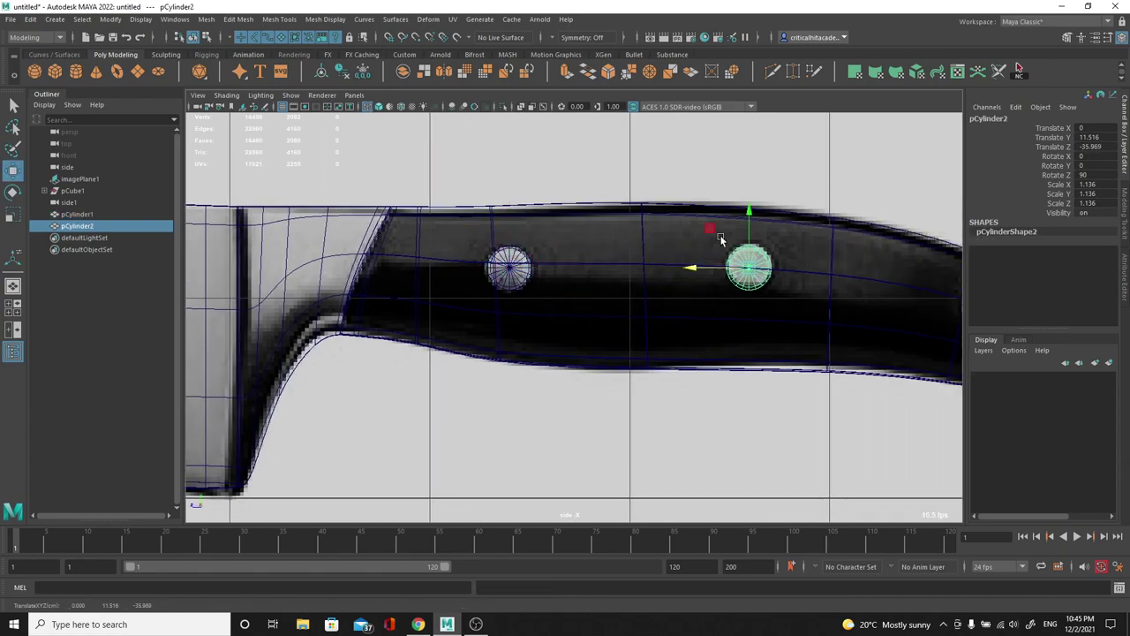
pyautogui.keyDown('alt'); pyautogui.moveTo(748, 221); pyautogui.dragTo(475, 223, button='middle'); pyautogui.keyUp('alt')
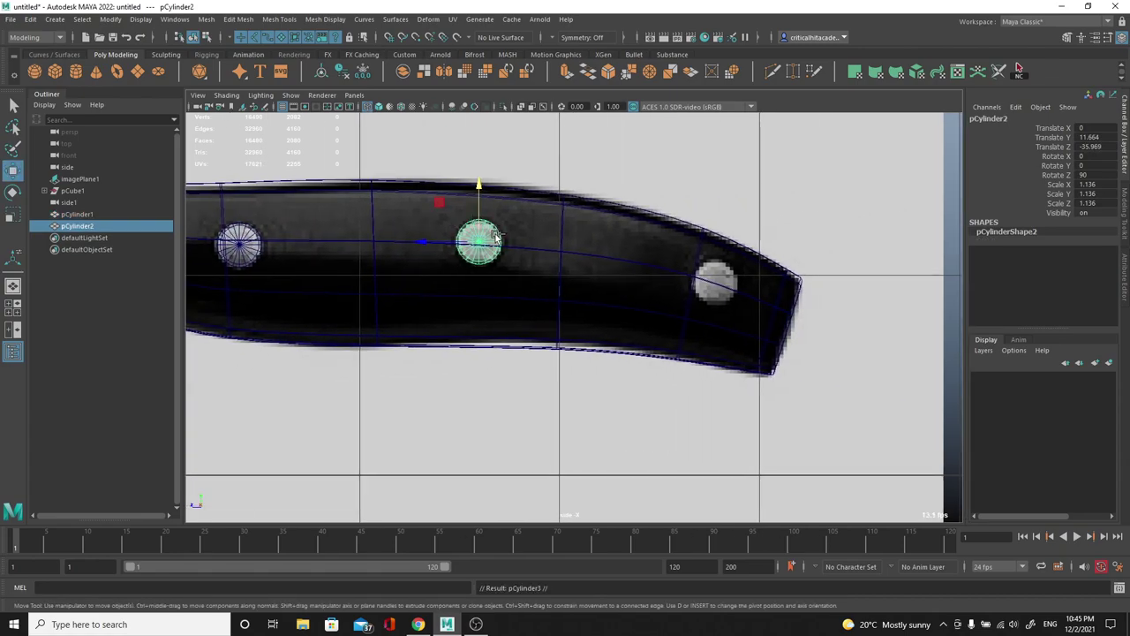
pyautogui.hotkey('ctrl', 'd')
pyautogui.moveTo(432, 242); pyautogui.dragTo(669, 244)
pyautogui.moveTo(704, 202); pyautogui.dragTo(712, 230)
# Lengthen all three rivet cylinders through the handle to about 1.833 in Y scale, with shaded display turned on.
pyautogui.press('q')
pyautogui.keyDown('shift'); pyautogui.click(478, 242); pyautogui.keyUp('shift')
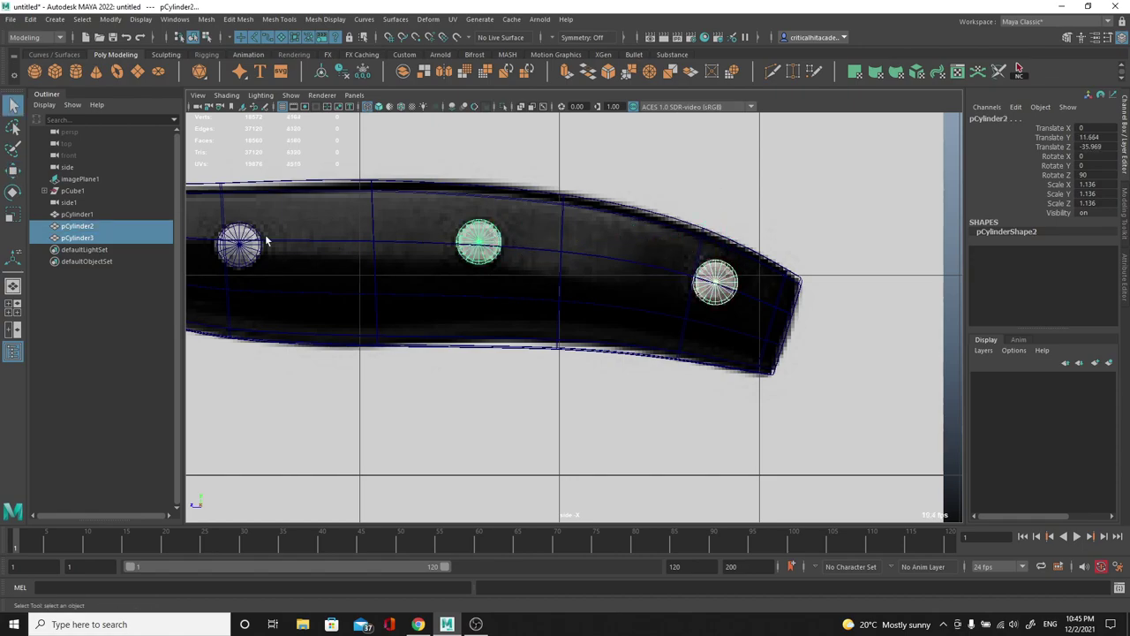
pyautogui.keyDown('shift'); pyautogui.click(240, 232); pyautogui.keyUp('shift')
pyautogui.press('space')
pyautogui.moveTo(297, 232); pyautogui.dragTo(132, 397)
pyautogui.scroll(-4, 519, 264)
pyautogui.moveTo(367, 236)
pyautogui.keyDown('alt'); pyautogui.mouseDown()
pyautogui.moveTo(516, 263)
pyautogui.moveTo(528, 212)
pyautogui.mouseUp(); pyautogui.keyUp('alt')
pyautogui.press('space')
pyautogui.keyDown('alt'); pyautogui.moveTo(487, 295); pyautogui.dragTo(666, 351); pyautogui.keyUp('alt')
pyautogui.keyDown('alt'); pyautogui.moveTo(665, 350); pyautogui.dragTo(560, 425, button='middle'); pyautogui.keyUp('alt')
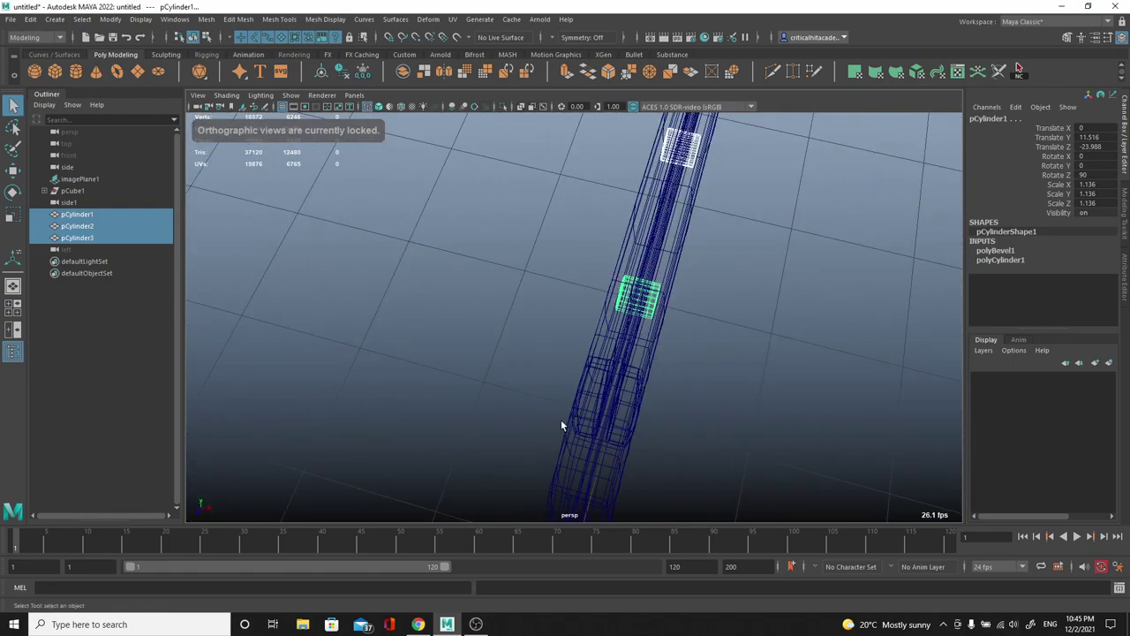
pyautogui.press('5')
pyautogui.moveTo(627, 337)
pyautogui.keyDown('alt'); pyautogui.mouseDown()
pyautogui.moveTo(539, 359)
pyautogui.moveTo(502, 329)
pyautogui.mouseUp(); pyautogui.keyUp('alt')
pyautogui.press('r')
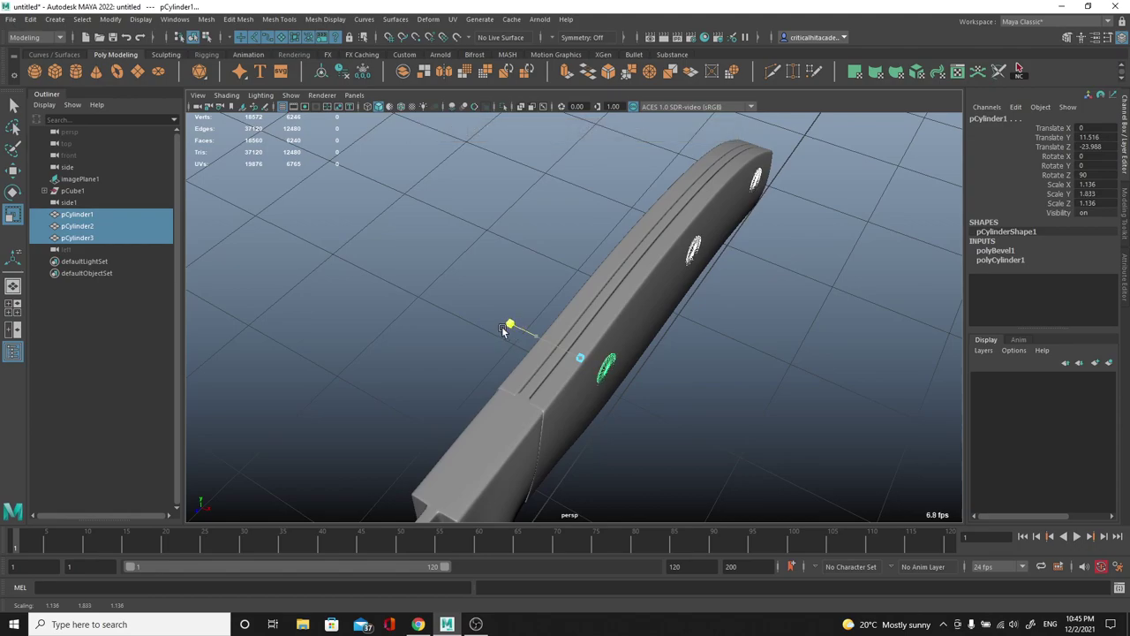
pyautogui.click(701, 372)
pyautogui.keyDown('alt'); pyautogui.moveTo(700, 372); pyautogui.dragTo(667, 345); pyautogui.keyUp('alt')
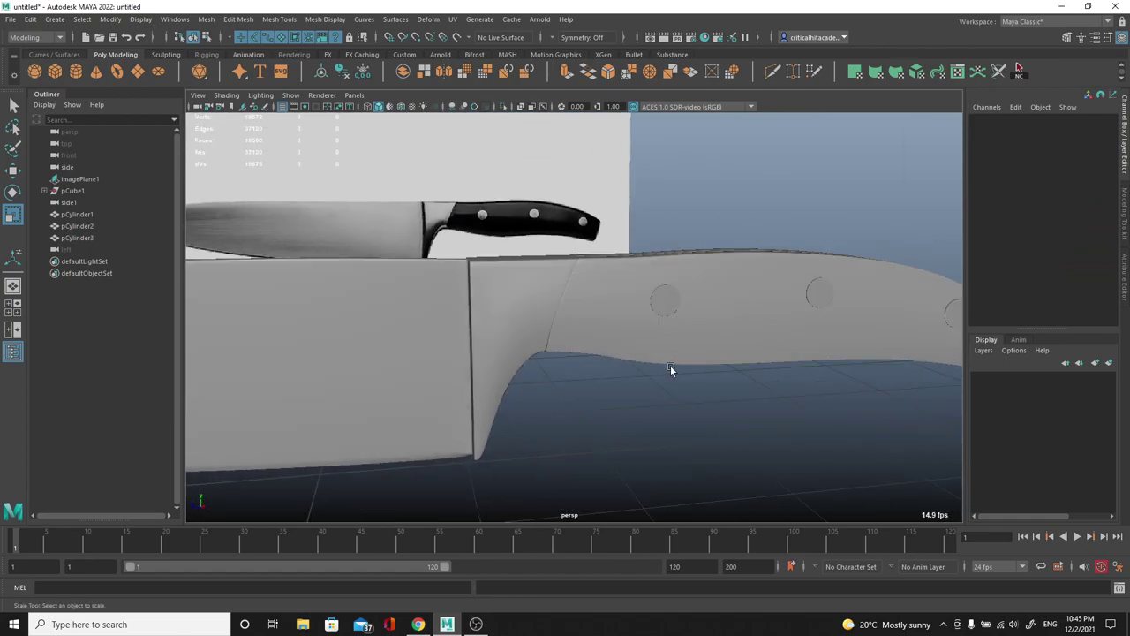
# Assign a new Blinn material to the handle panels.
pyautogui.keyDown('alt'); pyautogui.moveTo(676, 368); pyautogui.dragTo(651, 313); pyautogui.keyUp('alt')
pyautogui.click(626, 329)
pyautogui.moveTo(638, 296); pyautogui.dragTo(638, 598, button='right')
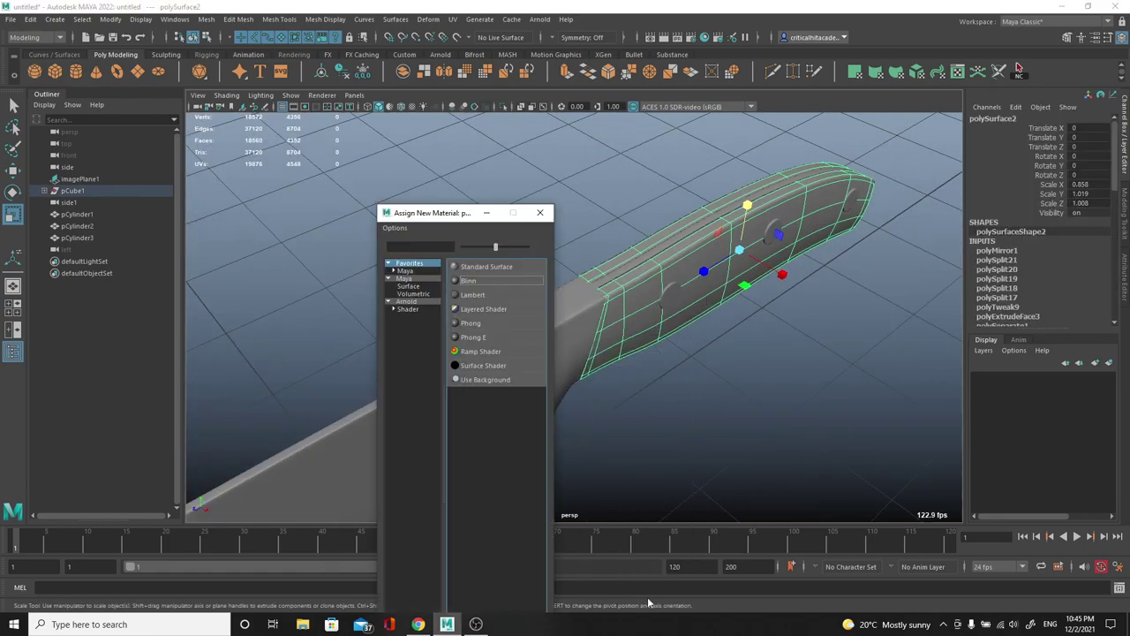
pyautogui.click(473, 280)
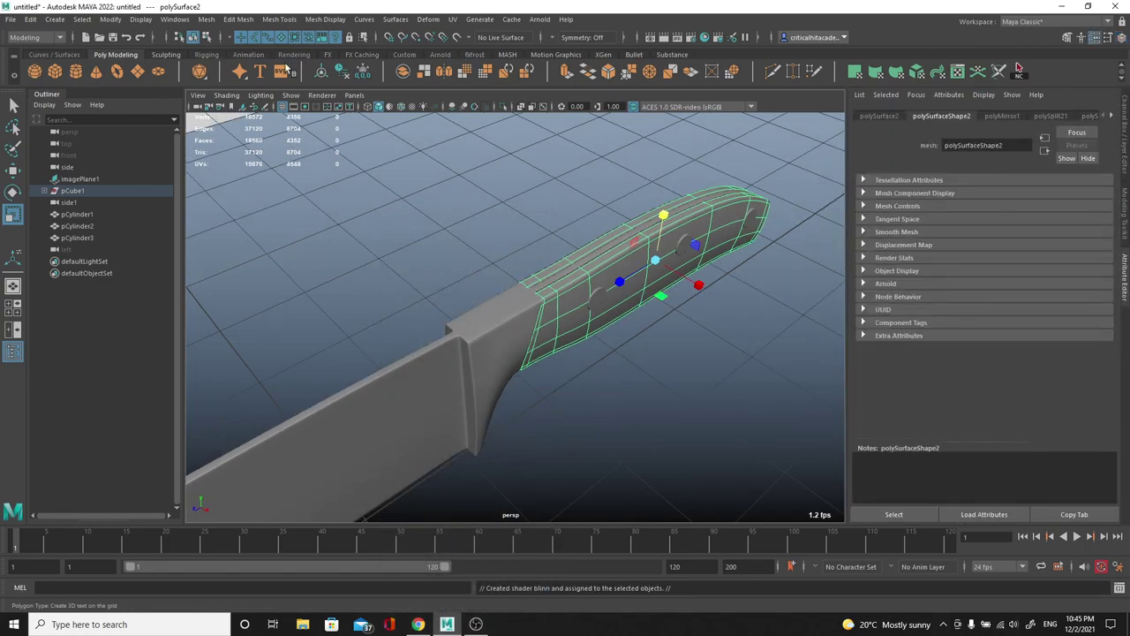
# Delete the handle panels' construction history and darken their Blinn material's color to nearly black.
pyautogui.click(345, 74)
pyautogui.click(994, 116)
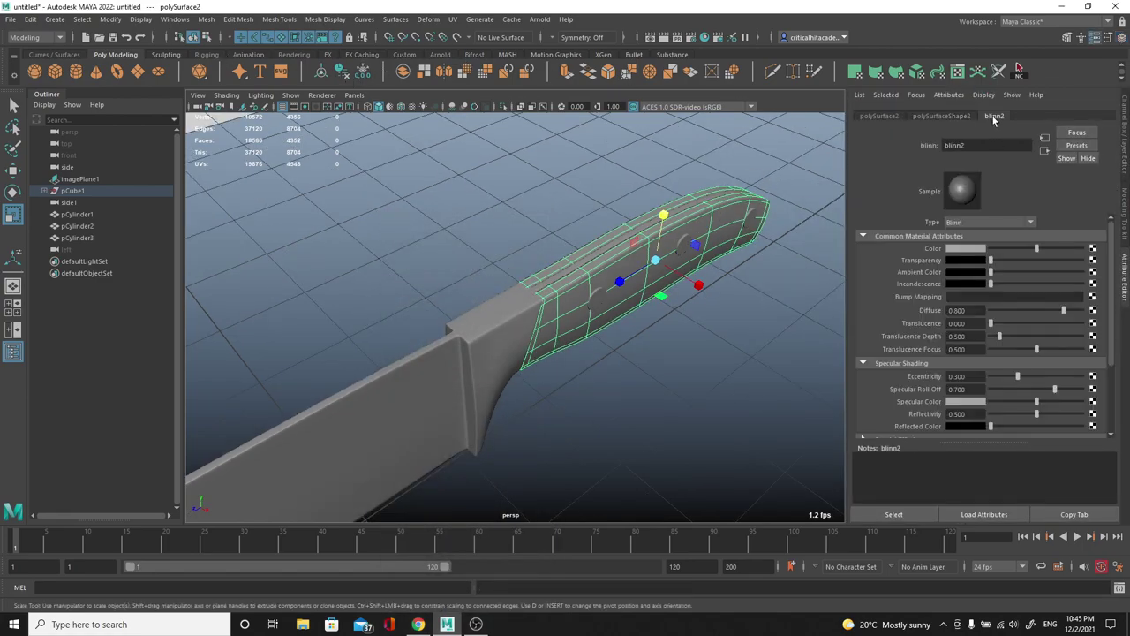
pyautogui.moveTo(1034, 248); pyautogui.dragTo(999, 248)
pyautogui.click(728, 341)
# Preview the handle panels and rivets smoothed, and compare the whole knife with the reference image.
pyautogui.keyDown('alt'); pyautogui.moveTo(729, 340); pyautogui.dragTo(640, 312); pyautogui.keyUp('alt')
pyautogui.keyDown('alt'); pyautogui.moveTo(640, 312); pyautogui.dragTo(649, 268, button='middle'); pyautogui.keyUp('alt')
pyautogui.keyDown('alt'); pyautogui.moveTo(560, 268); pyautogui.dragTo(495, 322); pyautogui.keyUp('alt')
pyautogui.click(682, 382)
pyautogui.moveTo(679, 216); pyautogui.dragTo(512, 366)
pyautogui.press('3')
pyautogui.click(580, 371)
pyautogui.keyDown('alt'); pyautogui.moveTo(580, 371); pyautogui.dragTo(599, 377); pyautogui.keyUp('alt')
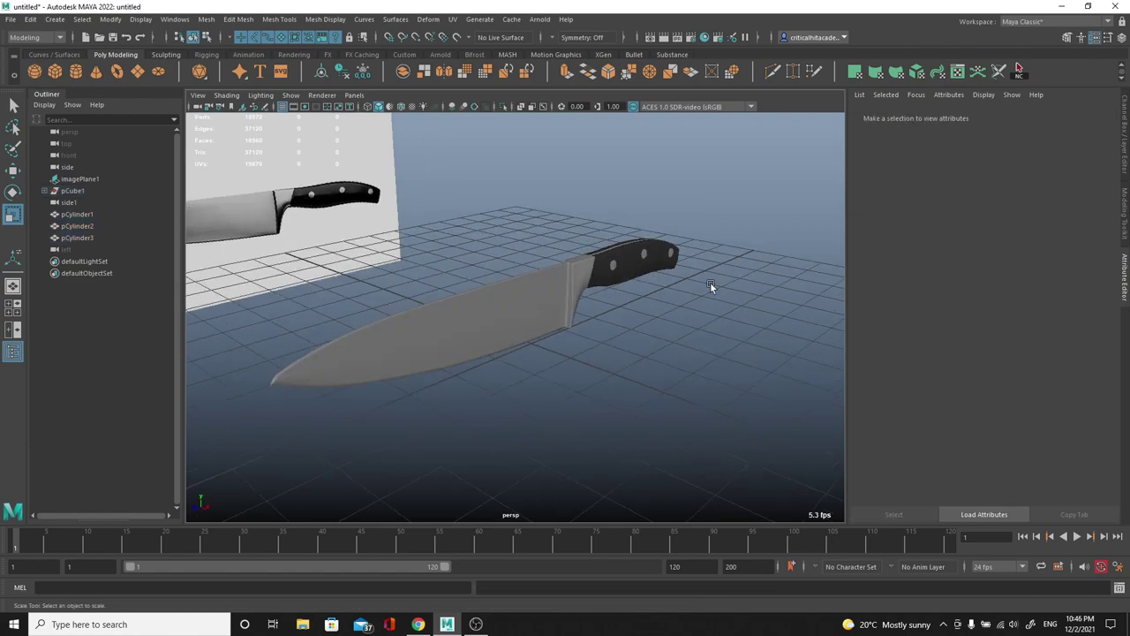
pyautogui.keyDown('alt'); pyautogui.moveTo(586, 334); pyautogui.dragTo(643, 371); pyautogui.keyUp('alt')
pyautogui.scroll(-4, 626, 342)
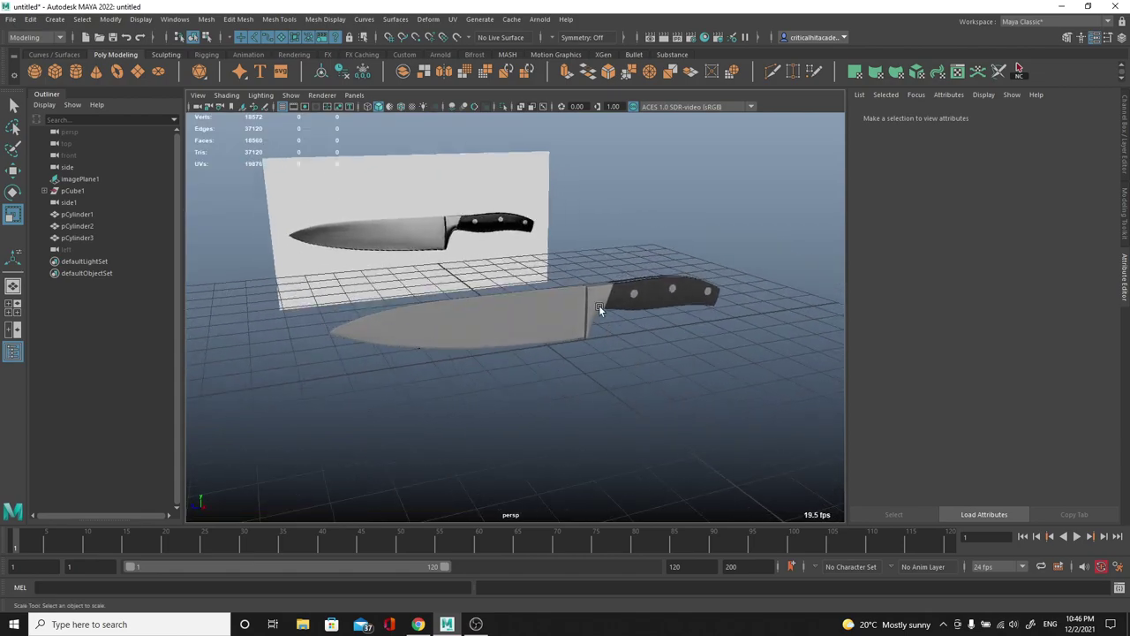
# Delete the reference image plane.
pyautogui.click(459, 198)
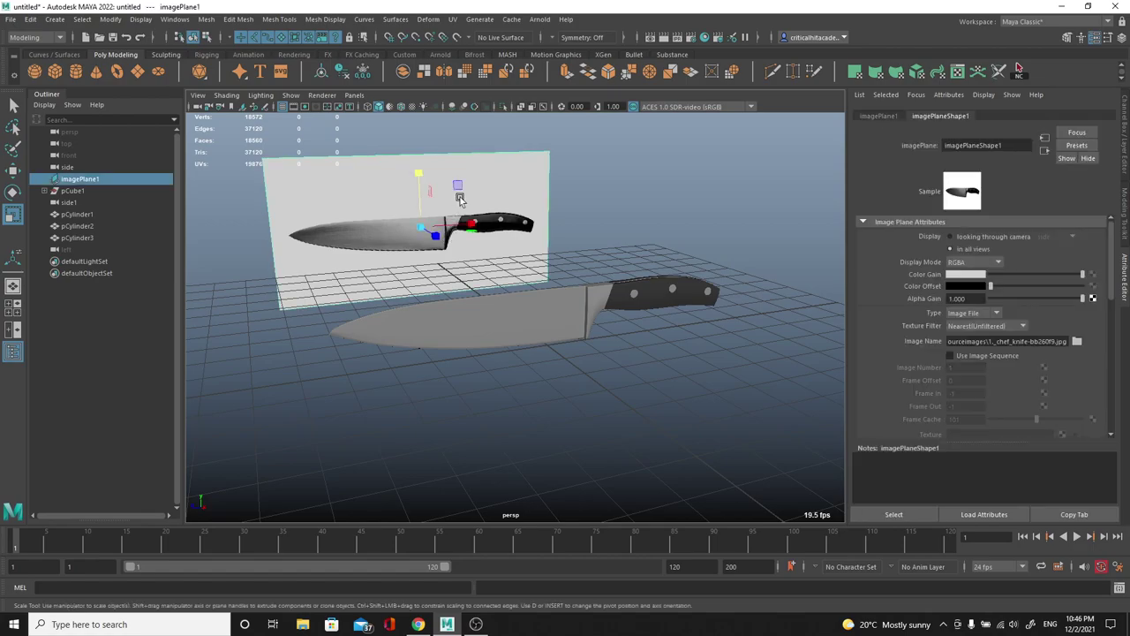
pyautogui.press('Delete')
# Delete the construction history and freeze the transformations of all knife parts.
pyautogui.click(490, 334)
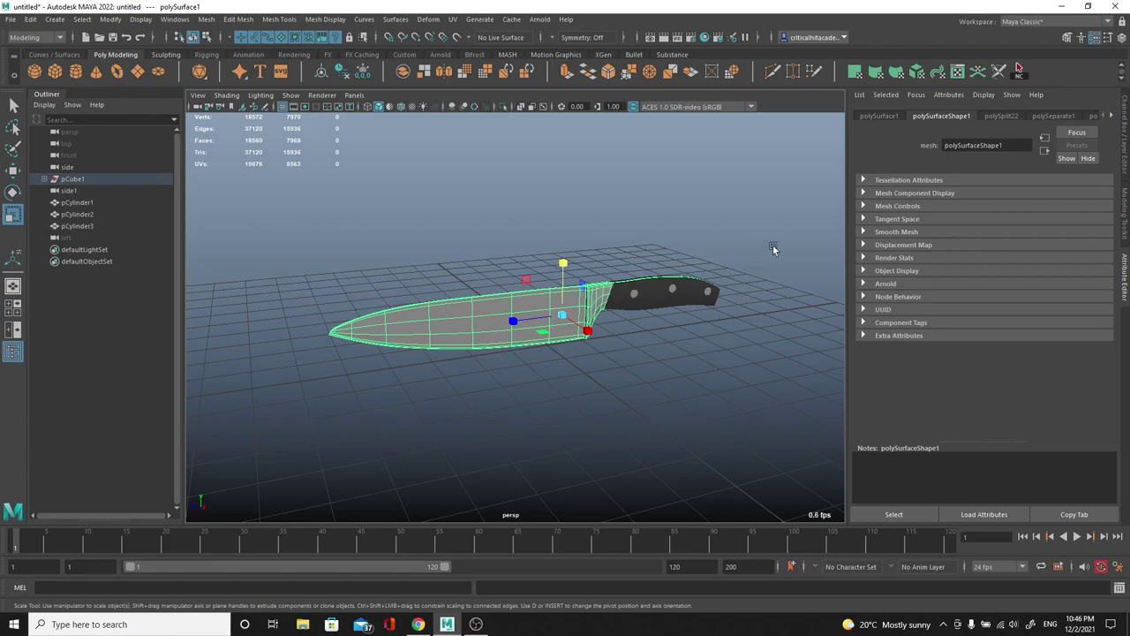
pyautogui.moveTo(739, 248); pyautogui.dragTo(387, 437)
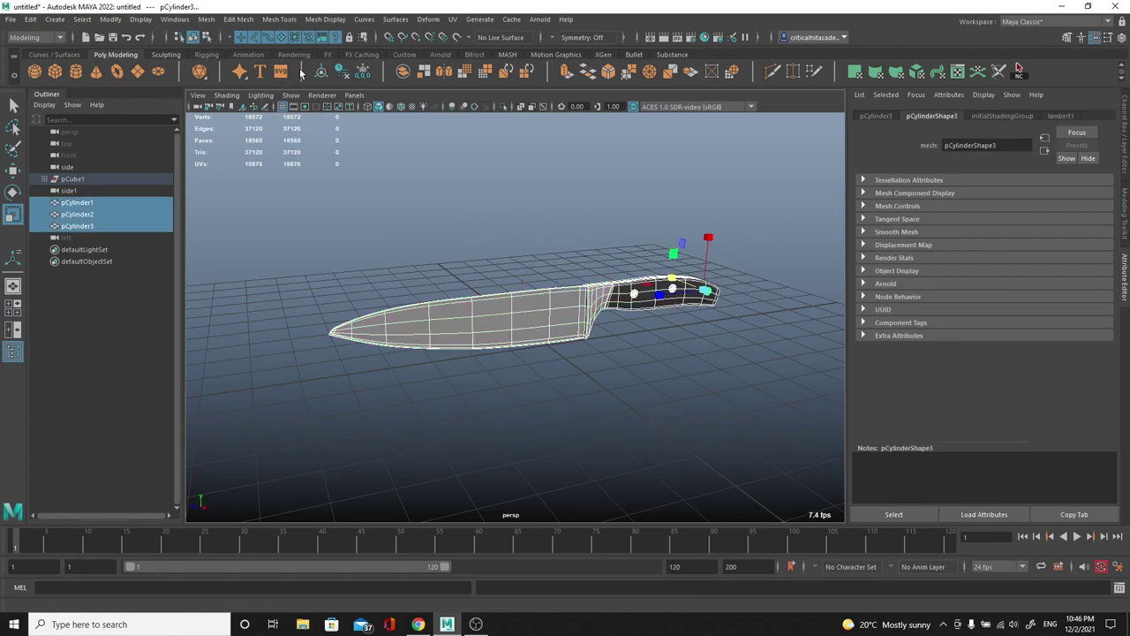
pyautogui.click(363, 74)
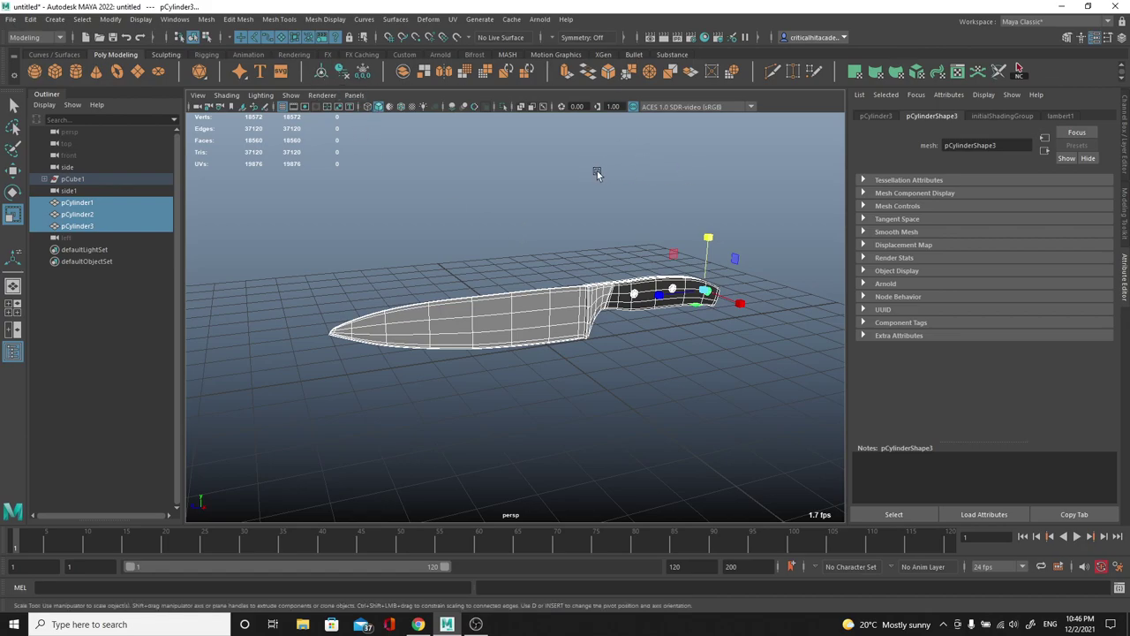
# Unparent the knife body and handle panels from the pCube1 group.
pyautogui.click(446, 303)
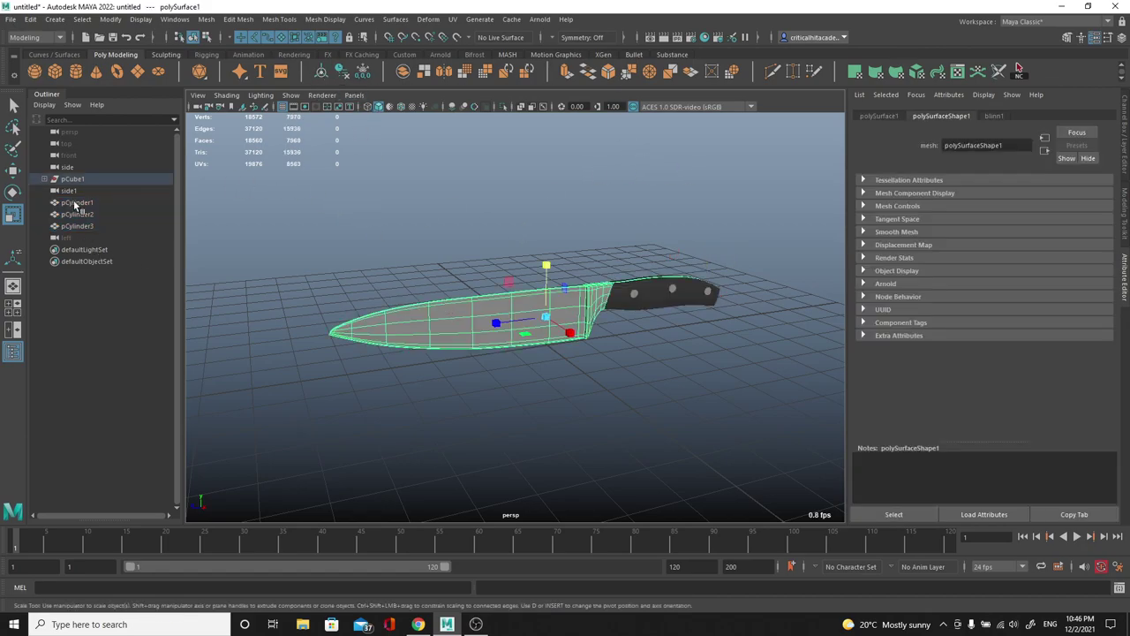
pyautogui.moveTo(717, 219); pyautogui.dragTo(499, 364)
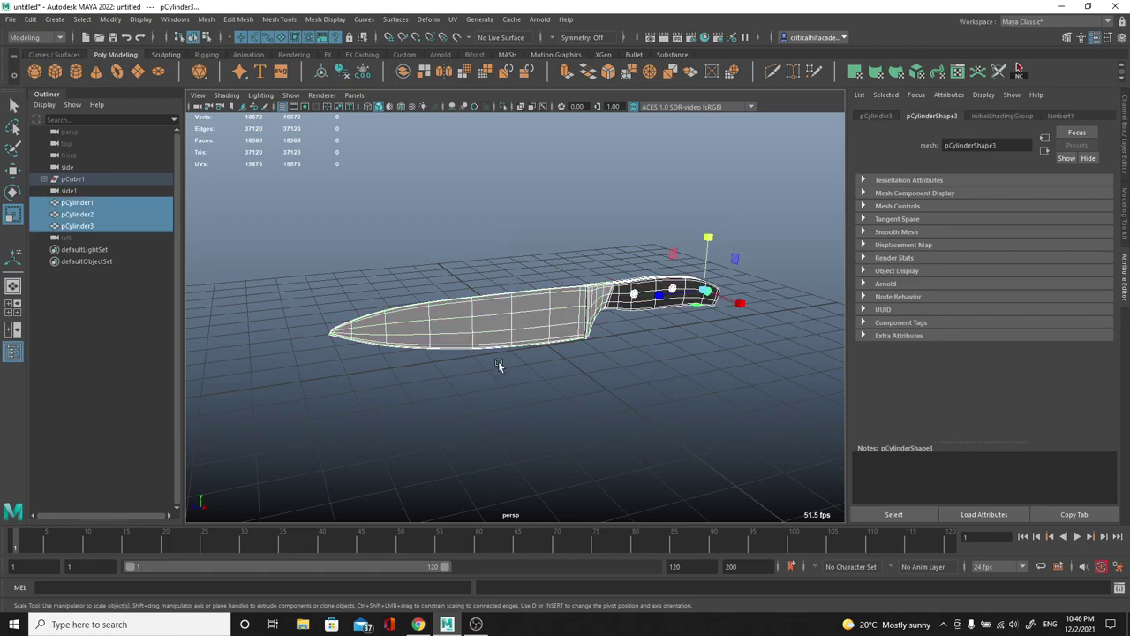
pyautogui.hotkey('shift', 'p')
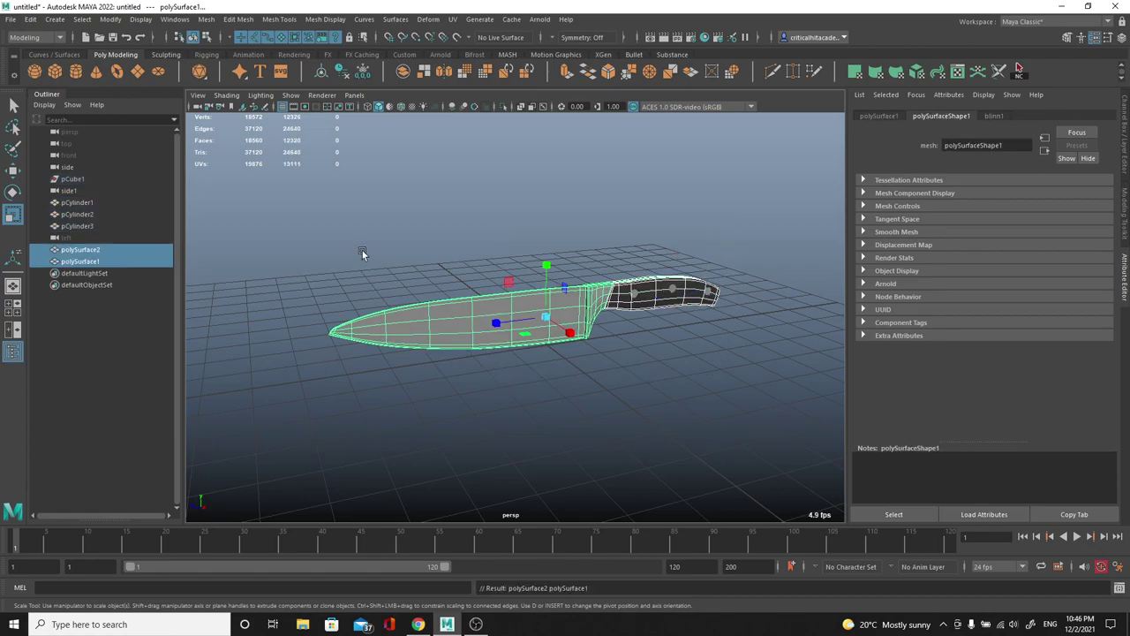
pyautogui.click(362, 252)
# Rename the knife body mesh as KnifeBlade.
pyautogui.click(526, 329)
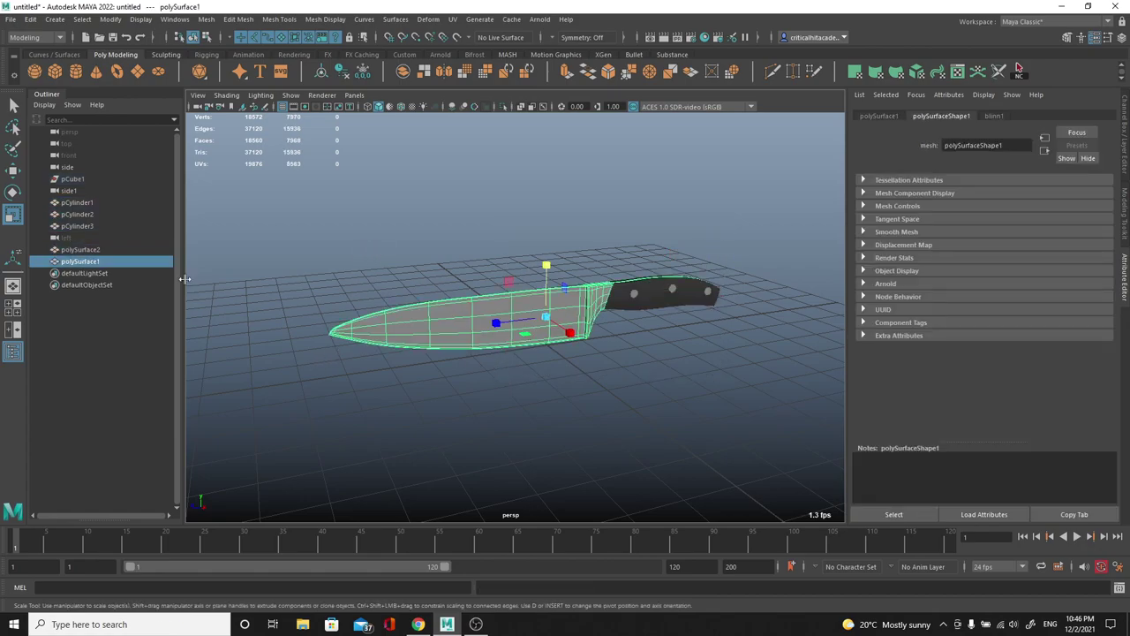
pyautogui.doubleClick(115, 262)
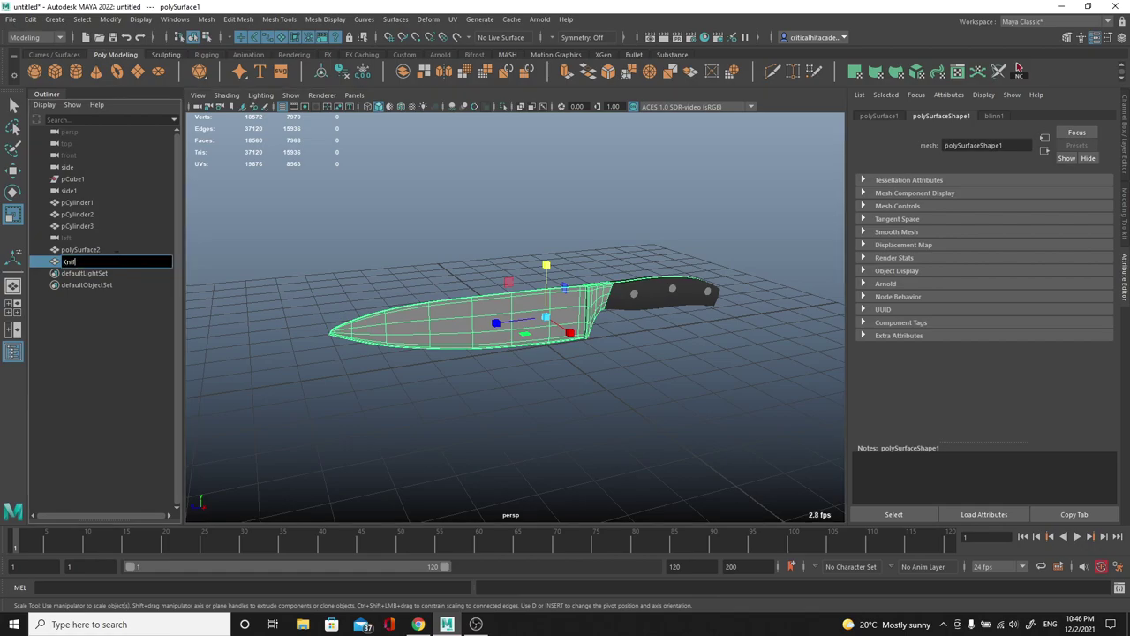
pyautogui.write('KnifeBlade')
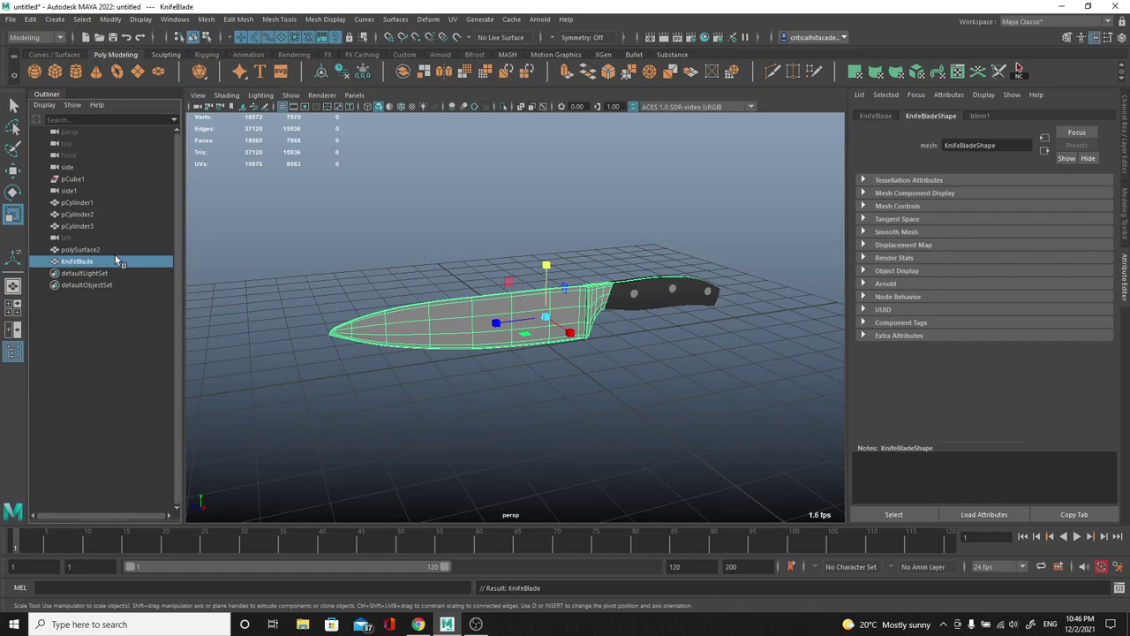
# Rename the handle mesh polySurface2 as KnifeHandle.
pyautogui.click(115, 254)
pyautogui.doubleClick(92, 248)
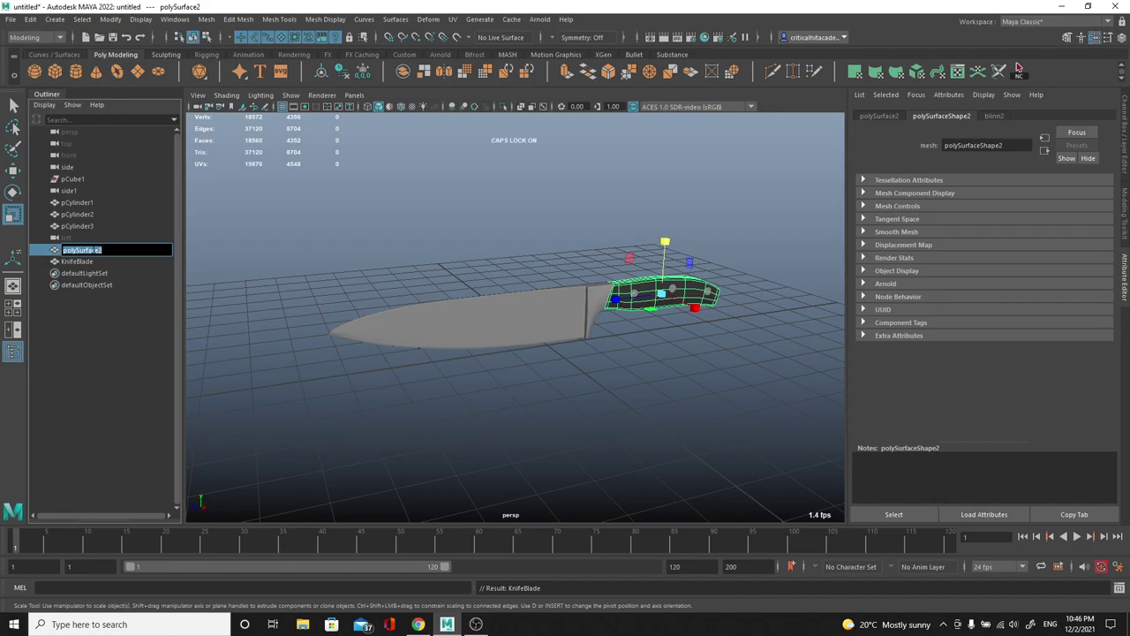
pyautogui.write('KnifeHandle')
pyautogui.press('Return')
# Combine the three rivet cylinders into one mesh and rename it KnifeBolts.
pyautogui.click(78, 202)
pyautogui.keyDown('shift'); pyautogui.click(78, 215); pyautogui.keyUp('shift')
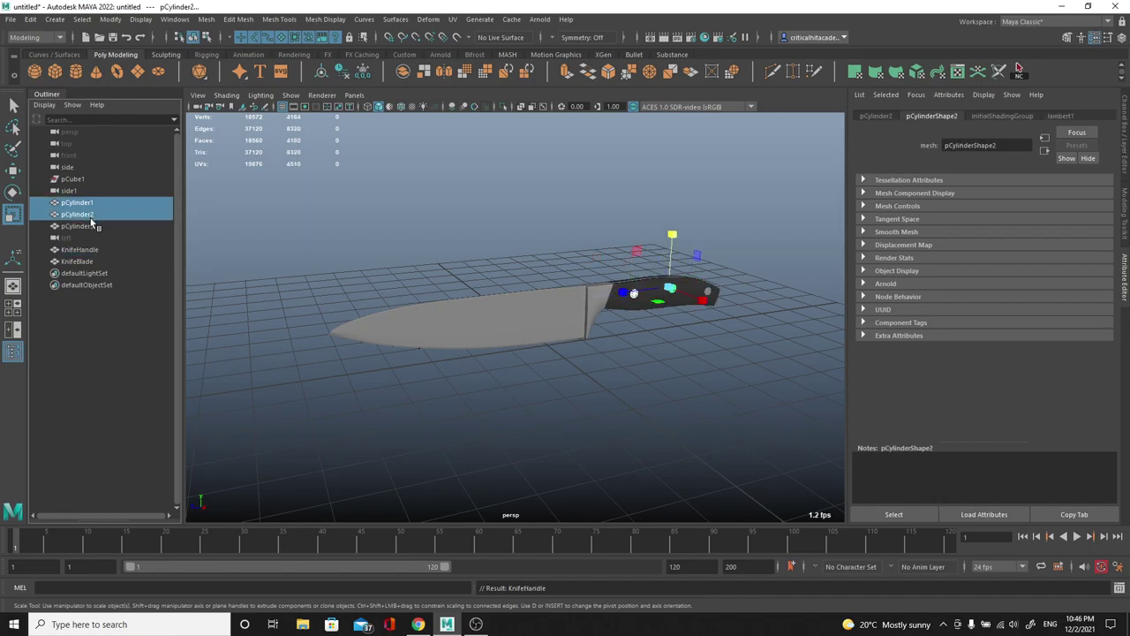
pyautogui.keyDown('shift'); pyautogui.click(91, 225); pyautogui.keyUp('shift')
pyautogui.click(405, 72)
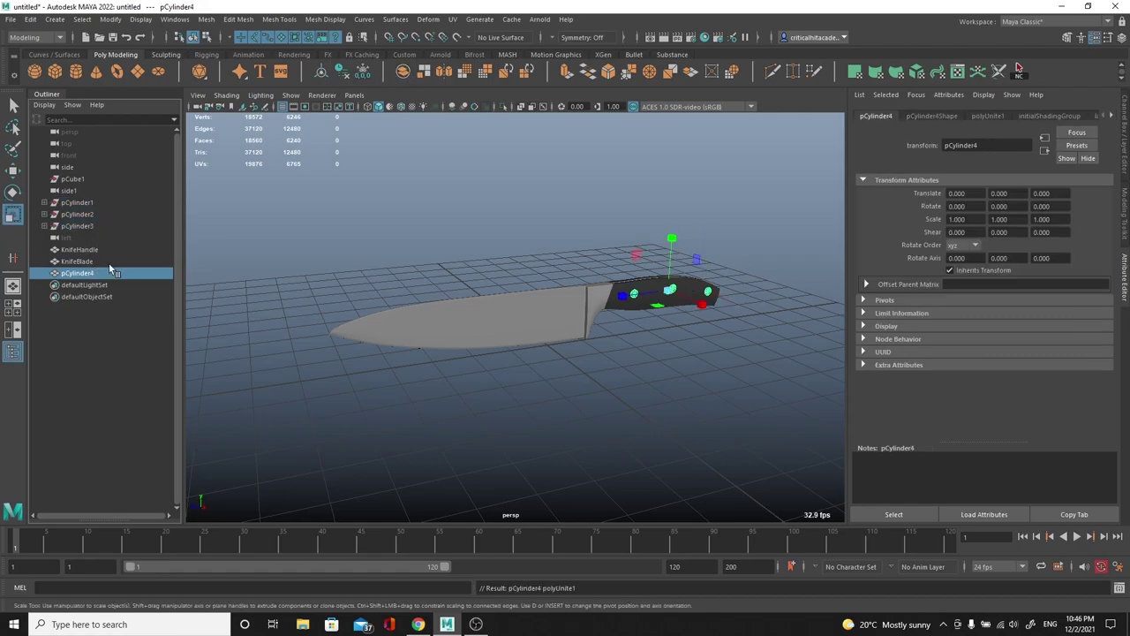
pyautogui.doubleClick(106, 271)
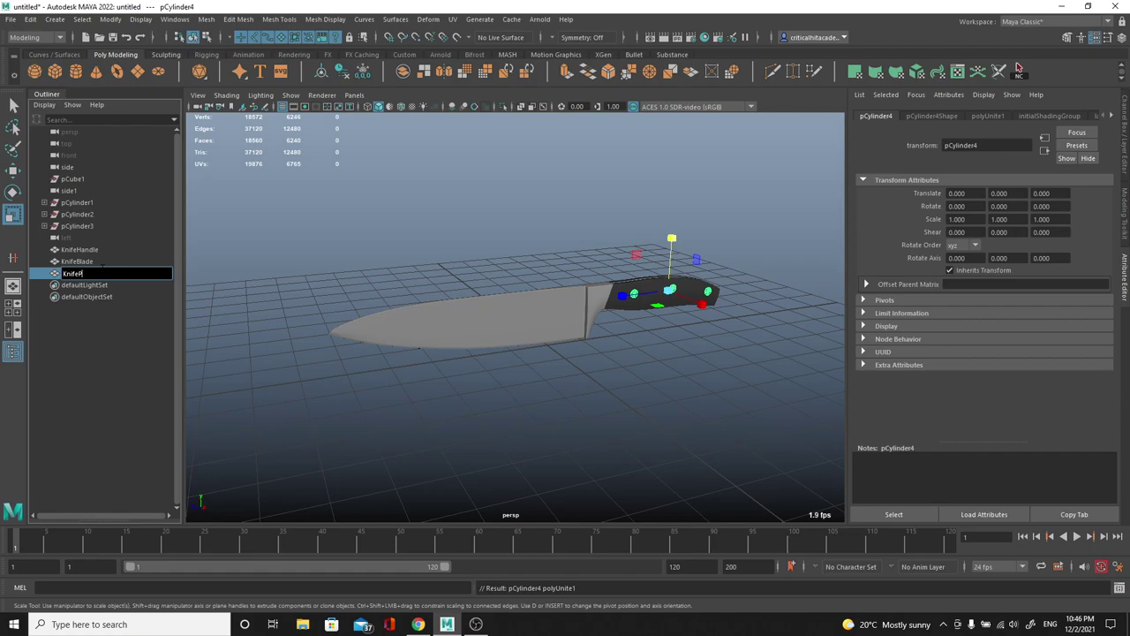
pyautogui.write('KnifeBolts')
pyautogui.press('Return')
pyautogui.click(566, 130)
# Group KnifeHandle, KnifeBlade and KnifeBolts together.
pyautogui.keyDown('alt'); pyautogui.moveTo(649, 287); pyautogui.dragTo(602, 285); pyautogui.keyUp('alt')
pyautogui.scroll(4, 623, 281)
pyautogui.scroll(-4, 616, 262)
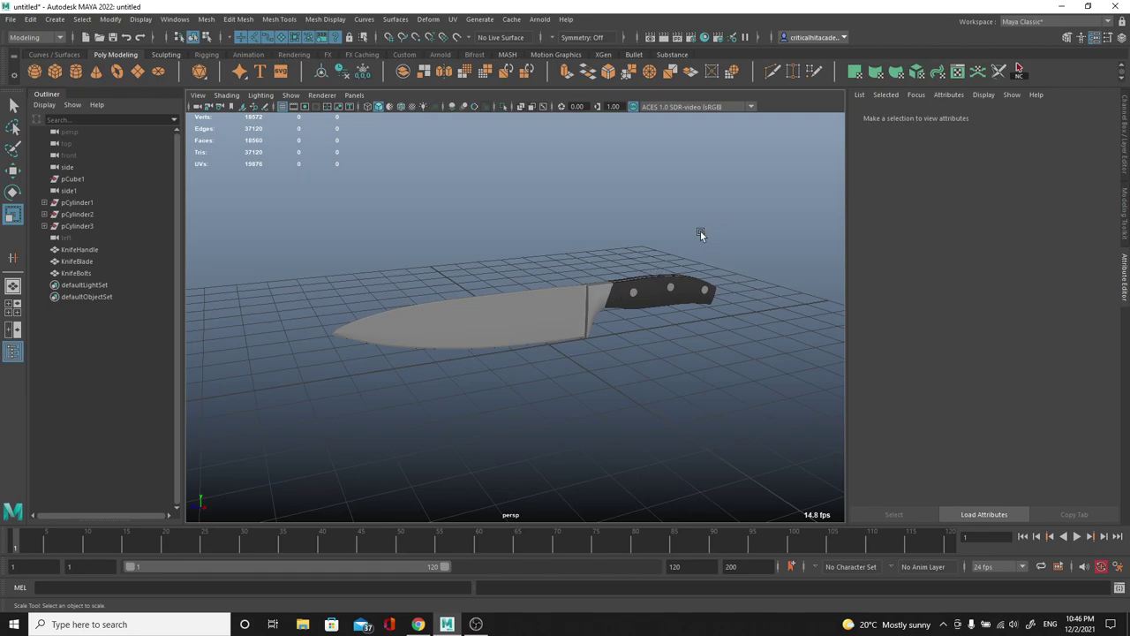
pyautogui.keyDown('alt'); pyautogui.moveTo(611, 302); pyautogui.dragTo(562, 293); pyautogui.keyUp('alt')
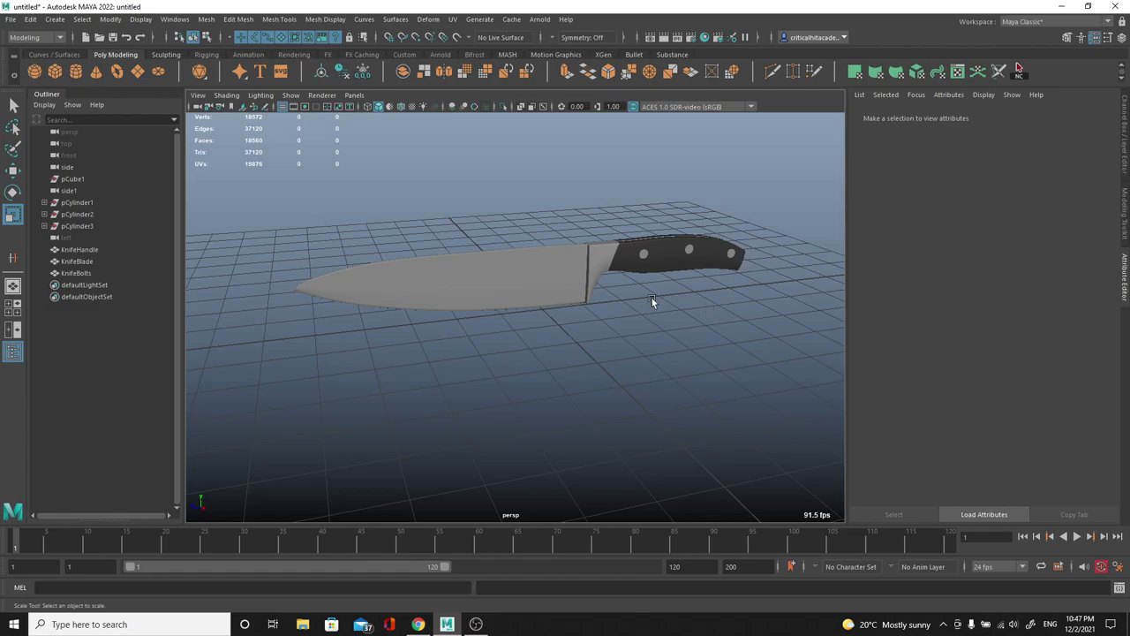
pyautogui.click(79, 250)
pyautogui.keyDown('shift'); pyautogui.click(92, 274); pyautogui.keyUp('shift')
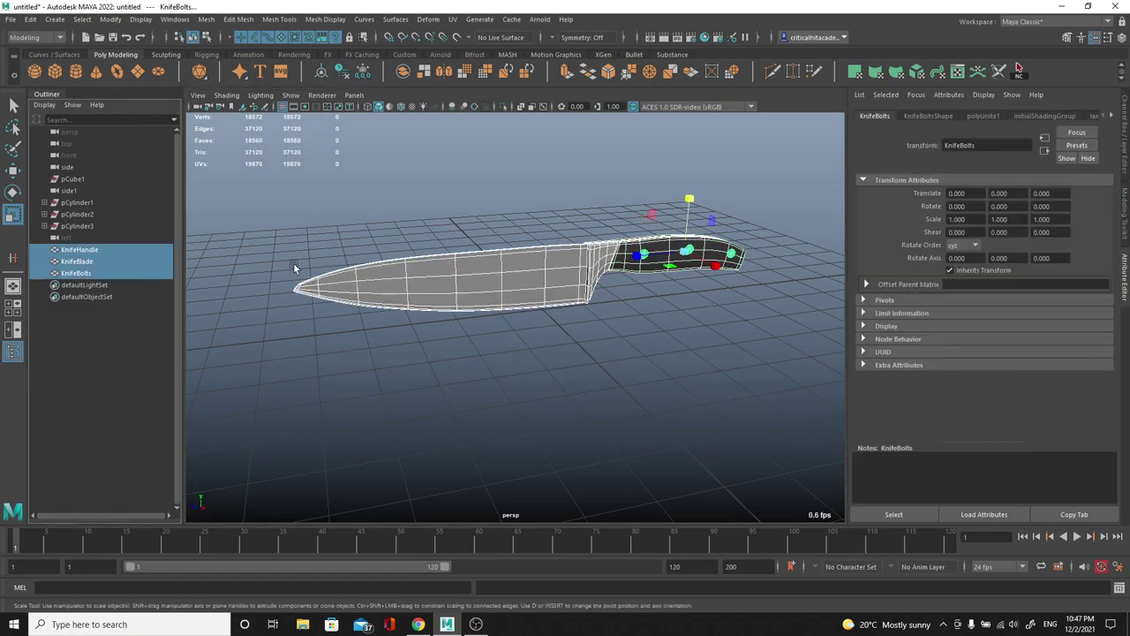
pyautogui.hotkey('ctrl', 'g')
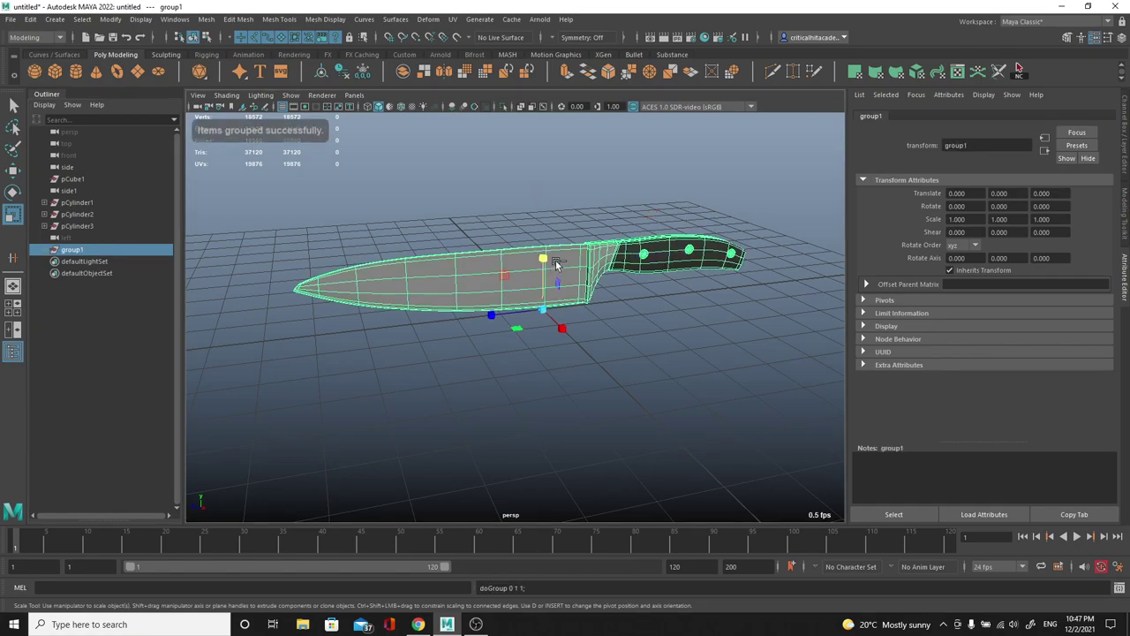
# Duplicate the knife group and hide the original group.
pyautogui.hotkey('ctrl', 'd')
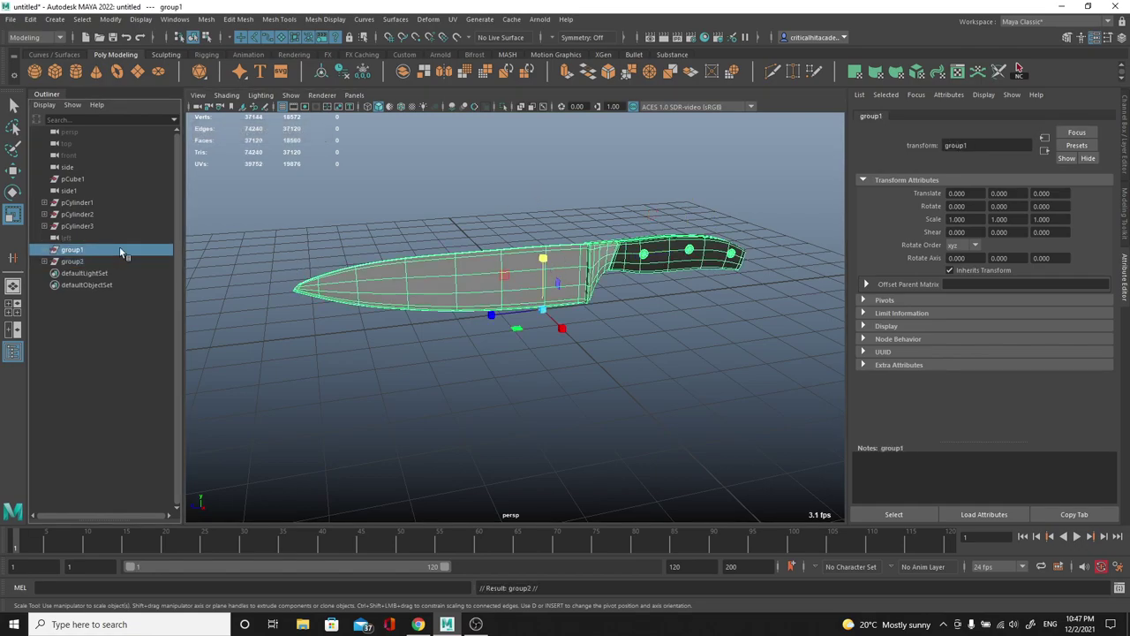
pyautogui.press('h')
# Rotate and position the duplicated knife group so the knife stands diagonally with its tip pointing down.
pyautogui.click(88, 261)
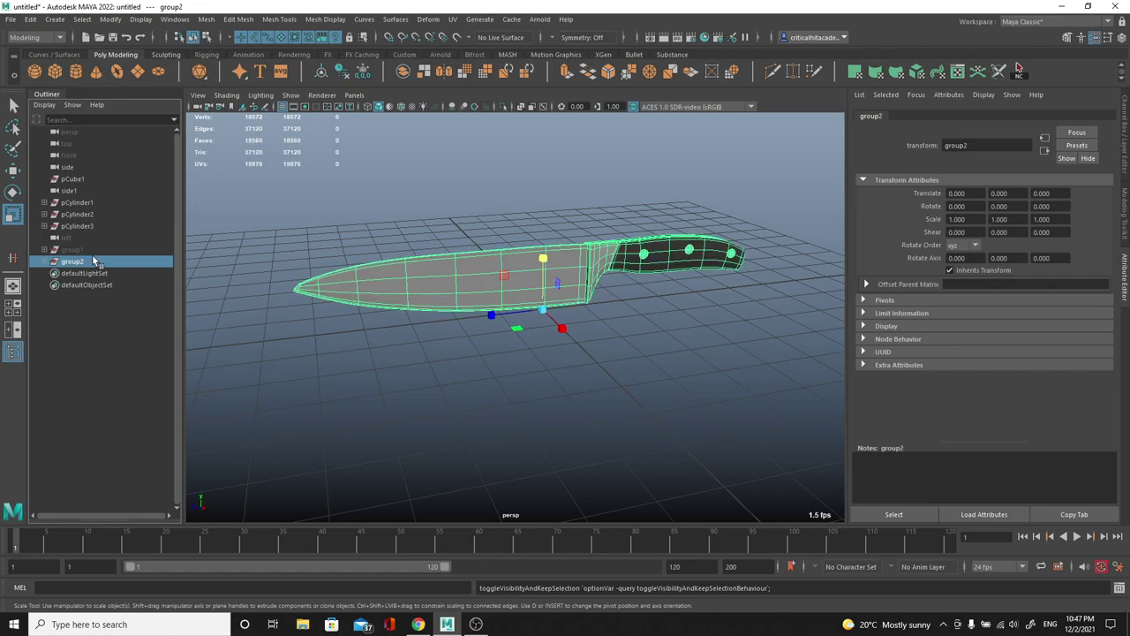
pyautogui.scroll(-2, 490, 257)
pyautogui.keyDown('alt'); pyautogui.moveTo(495, 270); pyautogui.dragTo(507, 290, button='middle'); pyautogui.keyUp('alt')
pyautogui.press('e')
pyautogui.moveTo(522, 291); pyautogui.dragTo(353, 198)
pyautogui.press('w')
pyautogui.click(356, 194)
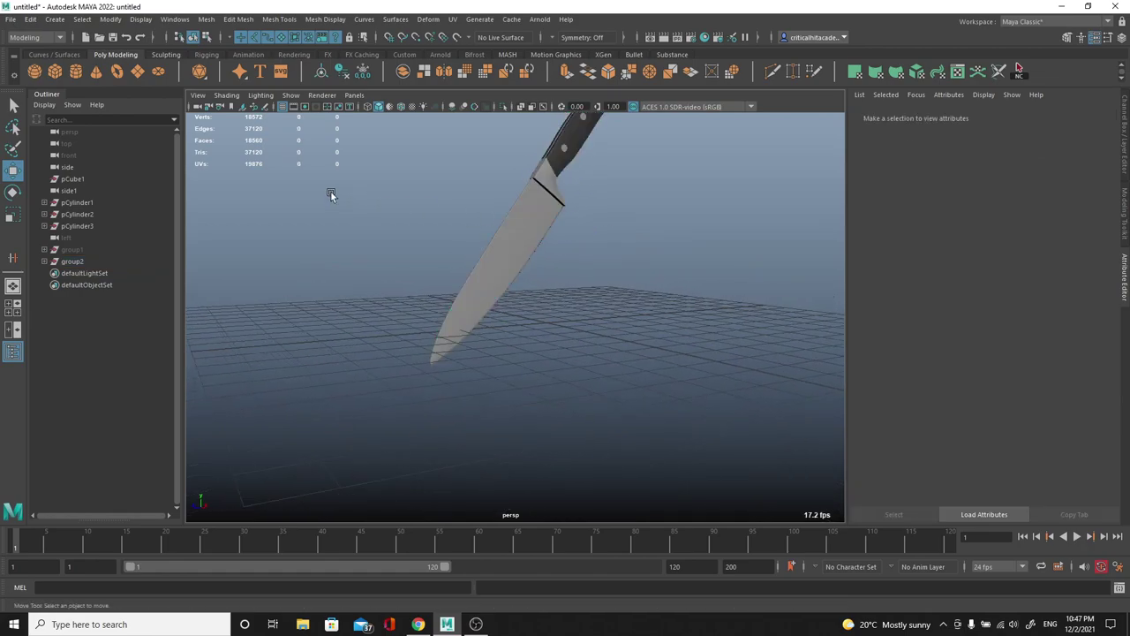
# Create a cube as a board under the knife tip, scale it to about 90 × 7 × 130 and shift it about 19 along Z.
pyautogui.click(55, 71)
pyautogui.press('r')
pyautogui.moveTo(550, 325); pyautogui.dragTo(817, 308)
pyautogui.moveTo(549, 269); pyautogui.dragTo(459, 346)
pyautogui.press('w')
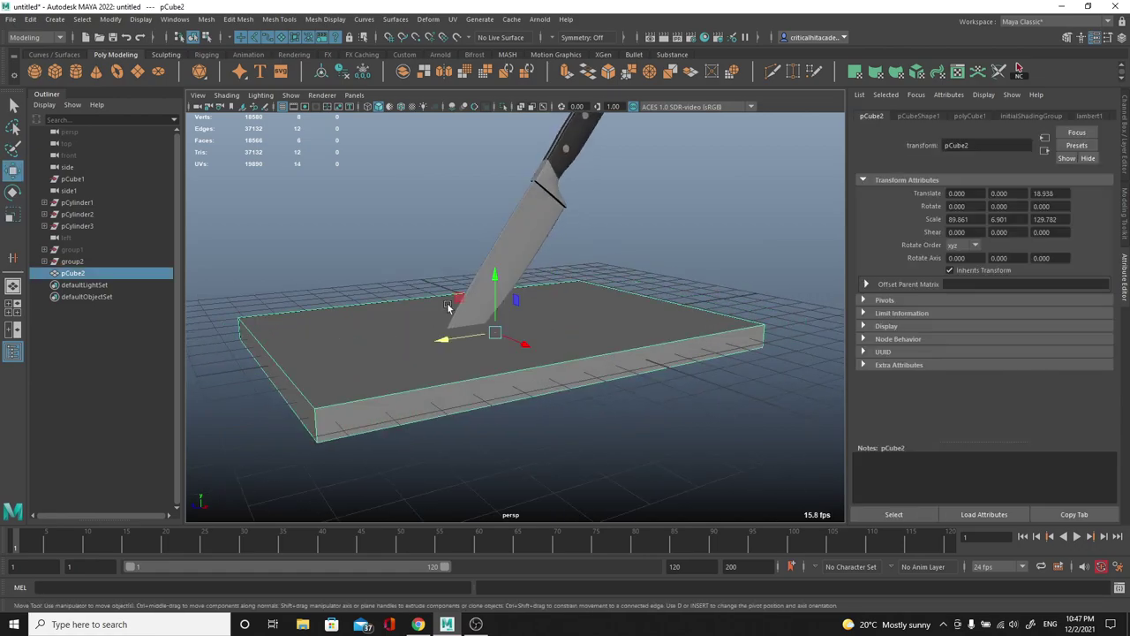
# Bevel the edges of the board under the knife.
pyautogui.hotkey('ctrl', 'b')
pyautogui.moveTo(695, 341); pyautogui.dragTo(687, 333)
pyautogui.click(684, 245)
# Create a ground plane beneath the board and scale it uniformly to about 280.
pyautogui.keyDown('alt'); pyautogui.moveTo(586, 299); pyautogui.dragTo(609, 333, button='middle'); pyautogui.keyUp('alt')
pyautogui.keyDown('alt'); pyautogui.moveTo(608, 333); pyautogui.dragTo(419, 275, button='right'); pyautogui.keyUp('alt')
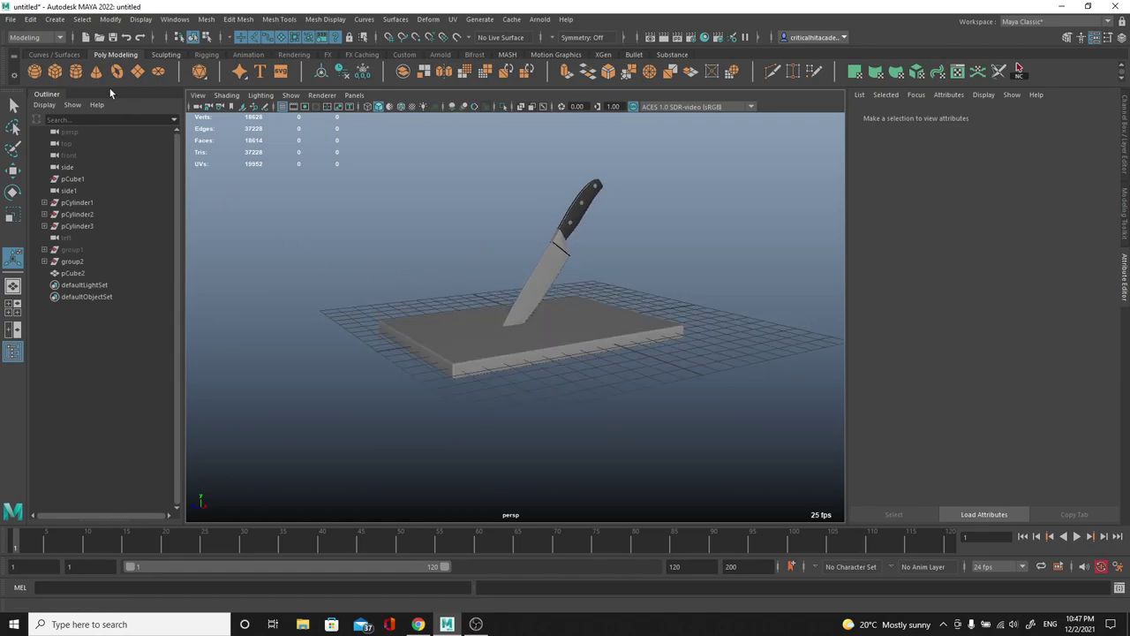
pyautogui.click(136, 71)
pyautogui.press('r')
pyautogui.moveTo(561, 325); pyautogui.dragTo(934, 298)
pyautogui.click(756, 228)
pyautogui.keyDown('alt'); pyautogui.moveTo(670, 267); pyautogui.dragTo(699, 288, button='right'); pyautogui.keyUp('alt')
pyautogui.keyDown('alt'); pyautogui.moveTo(699, 288); pyautogui.dragTo(713, 290); pyautogui.keyUp('alt')
pyautogui.press('q')
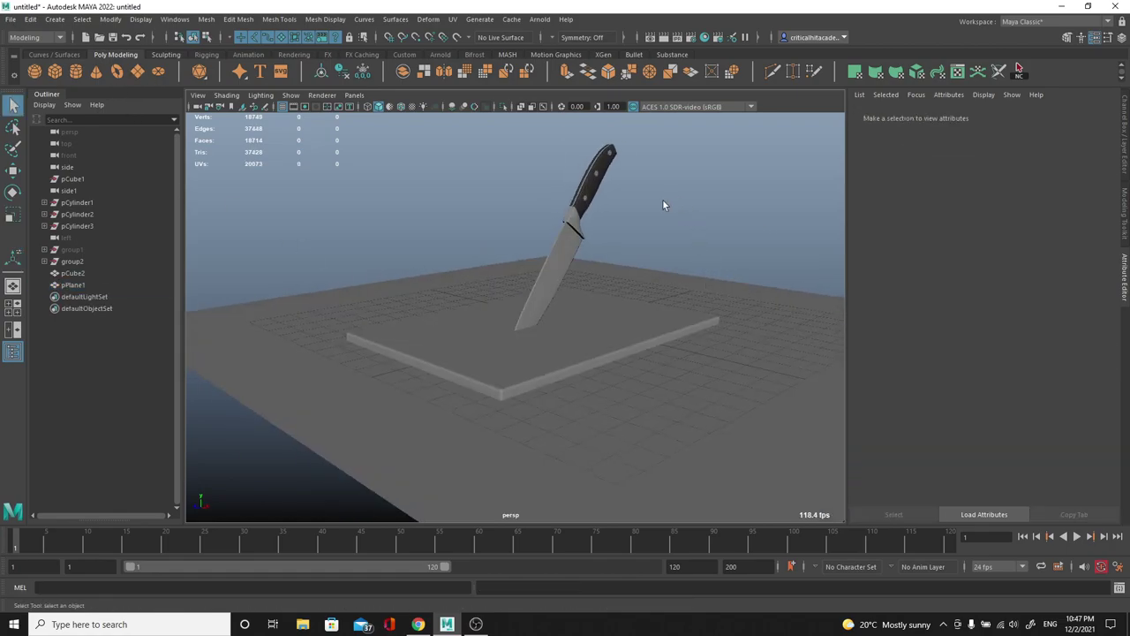
# Rename the ground plane as Table.
pyautogui.click(76, 285)
pyautogui.doubleClick(76, 285)
pyautogui.write('Table')
pyautogui.press('Return')
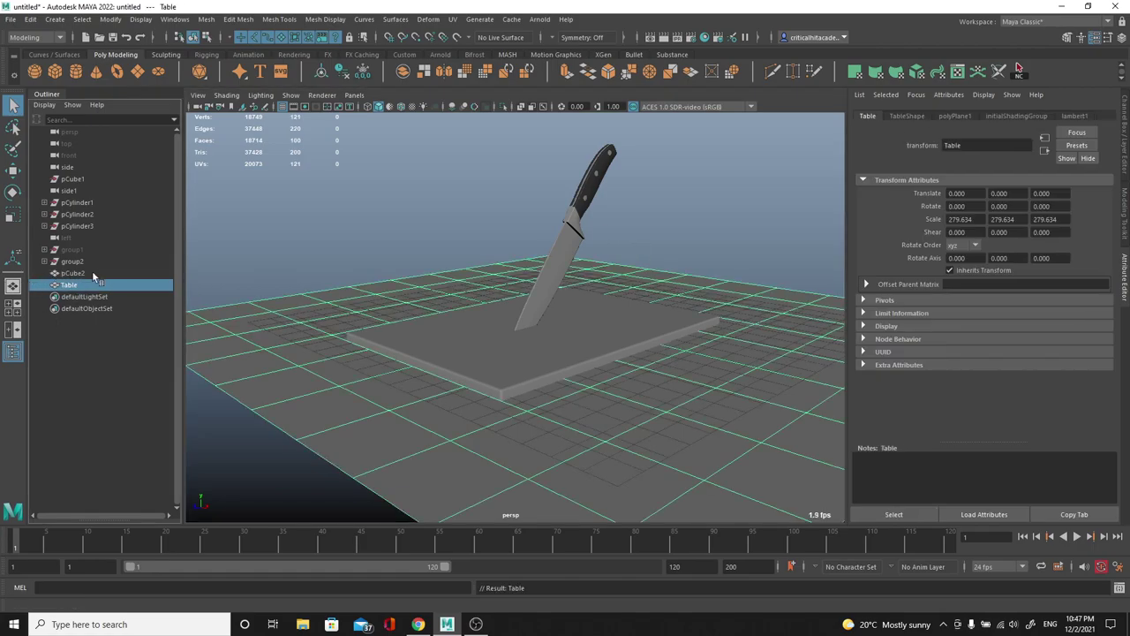
# Rename the bevelled board pCube2 as WoodBlock.
pyautogui.doubleClick(73, 272)
pyautogui.write('WoodBlo')
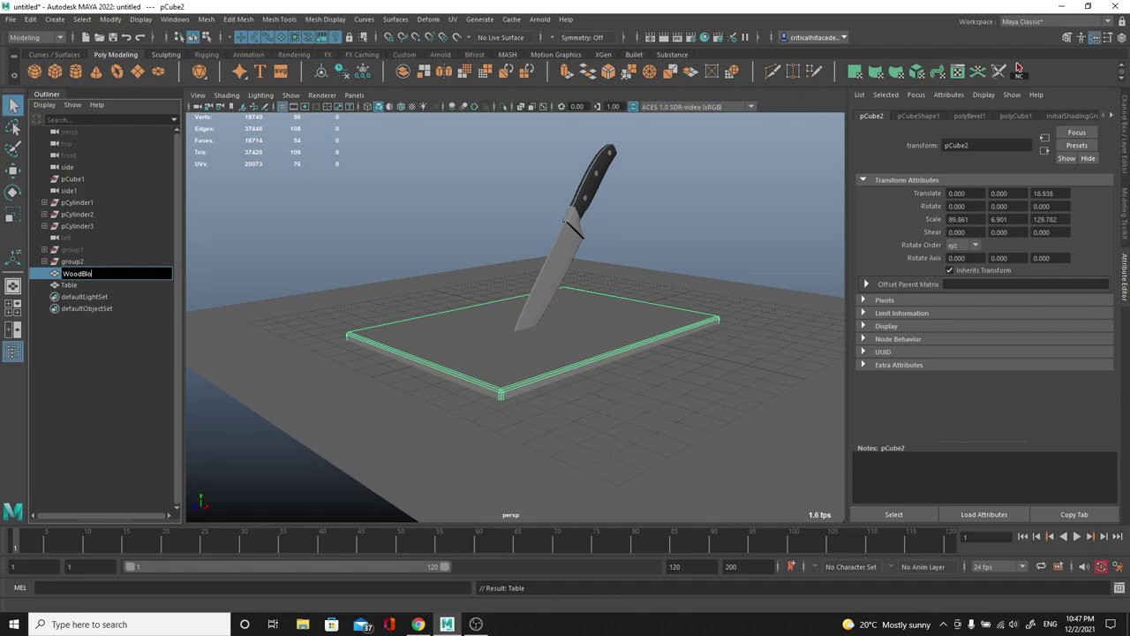
pyautogui.write('ck')
pyautogui.press('Return')
pyautogui.click(297, 248)
# Export the duplicated knife group, WoodBlock and Table to the Desktop as the FBX file Knife.
pyautogui.moveTo(82, 265); pyautogui.dragTo(78, 288)
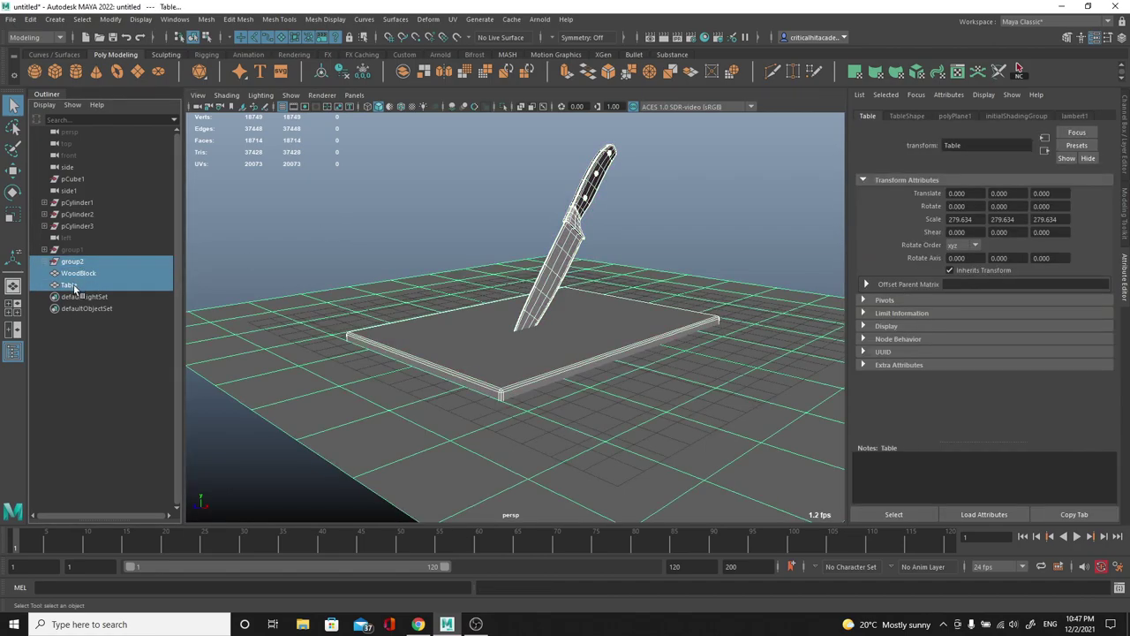
pyautogui.click(10, 18)
pyautogui.click(63, 177)
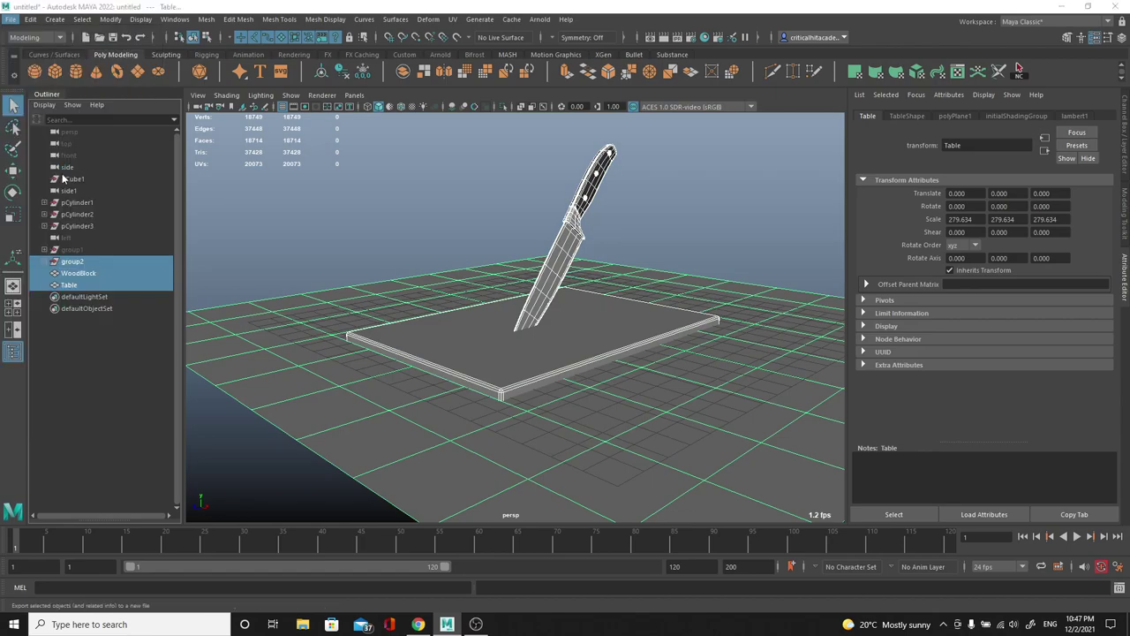
pyautogui.click(263, 148)
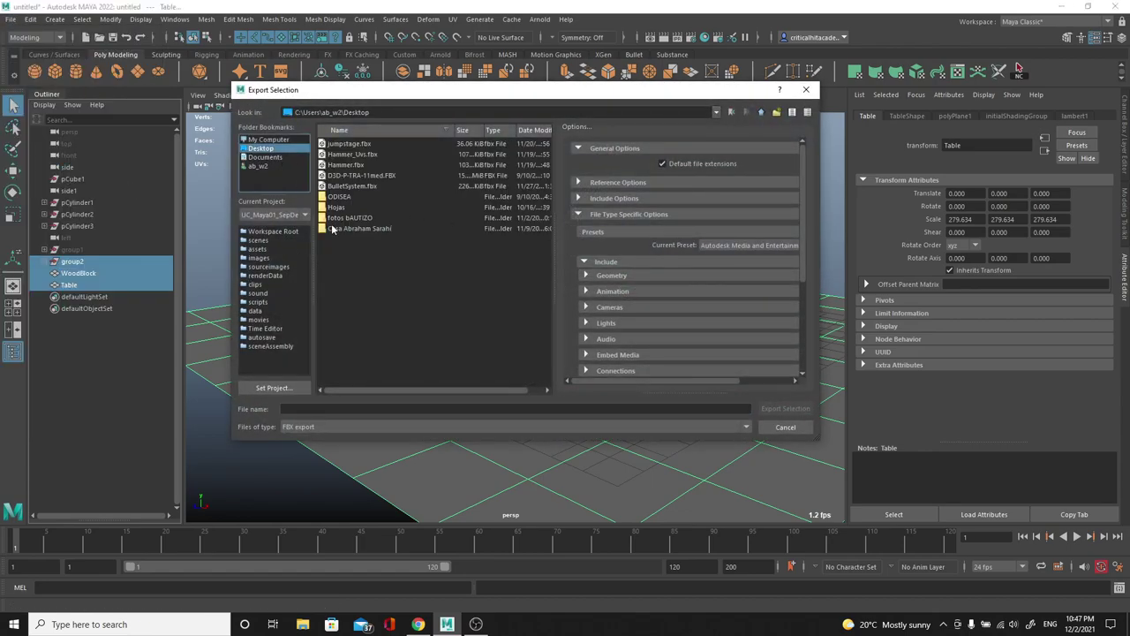
pyautogui.click(361, 408)
pyautogui.write('t')
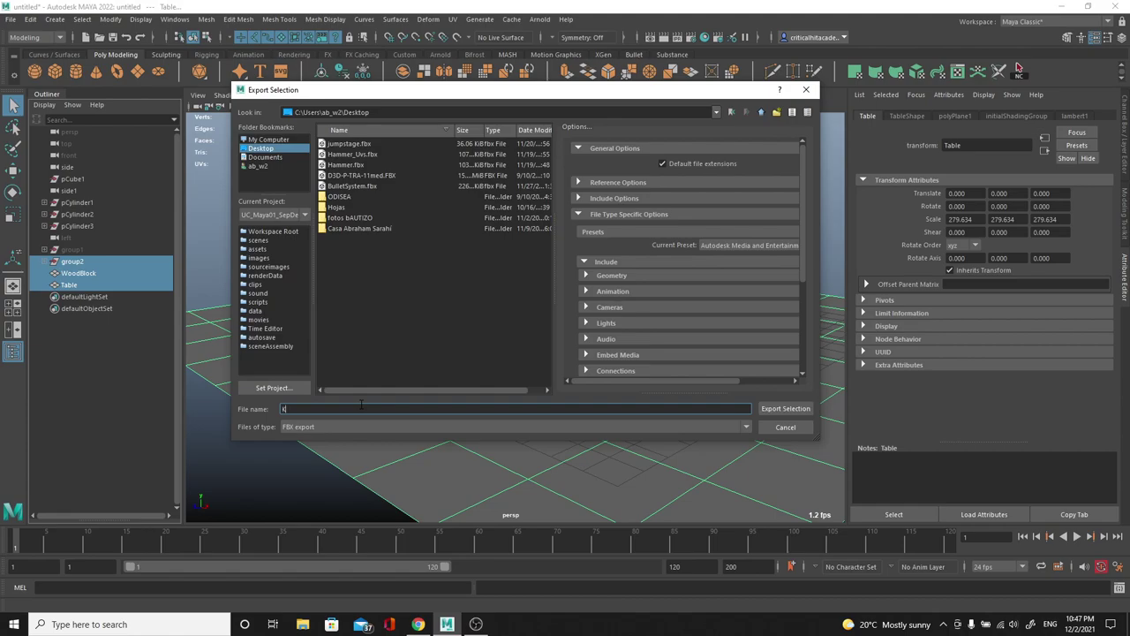
pyautogui.press('Return')
# Launch Marmoset Toolbag 4 and switch to it.
pyautogui.press('super')
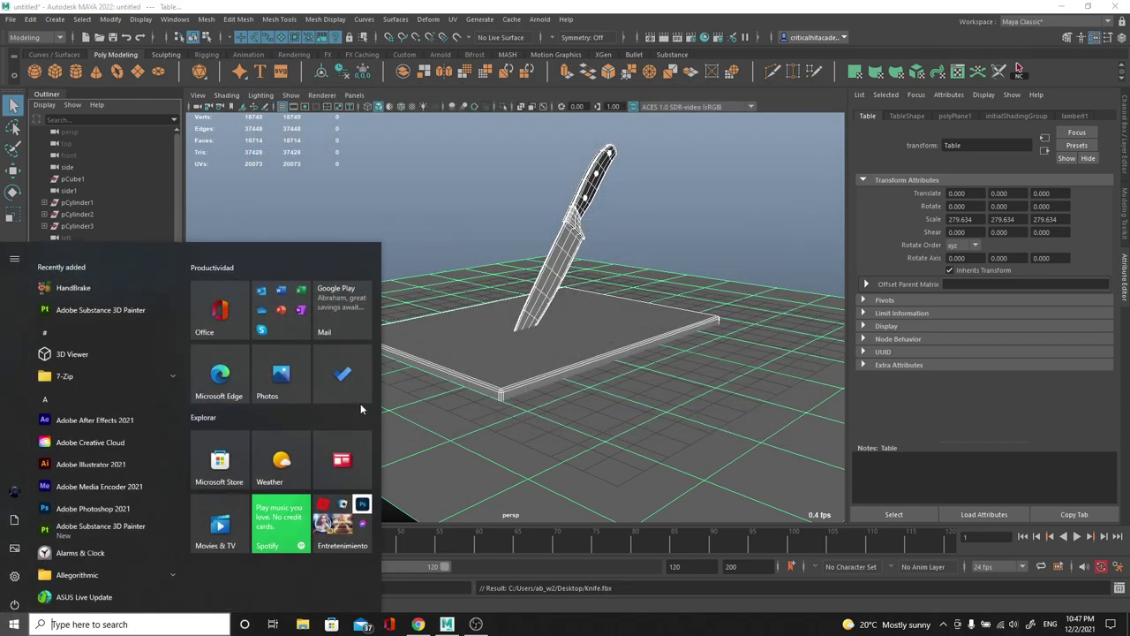
pyautogui.write('marm')
pyautogui.press('Down')
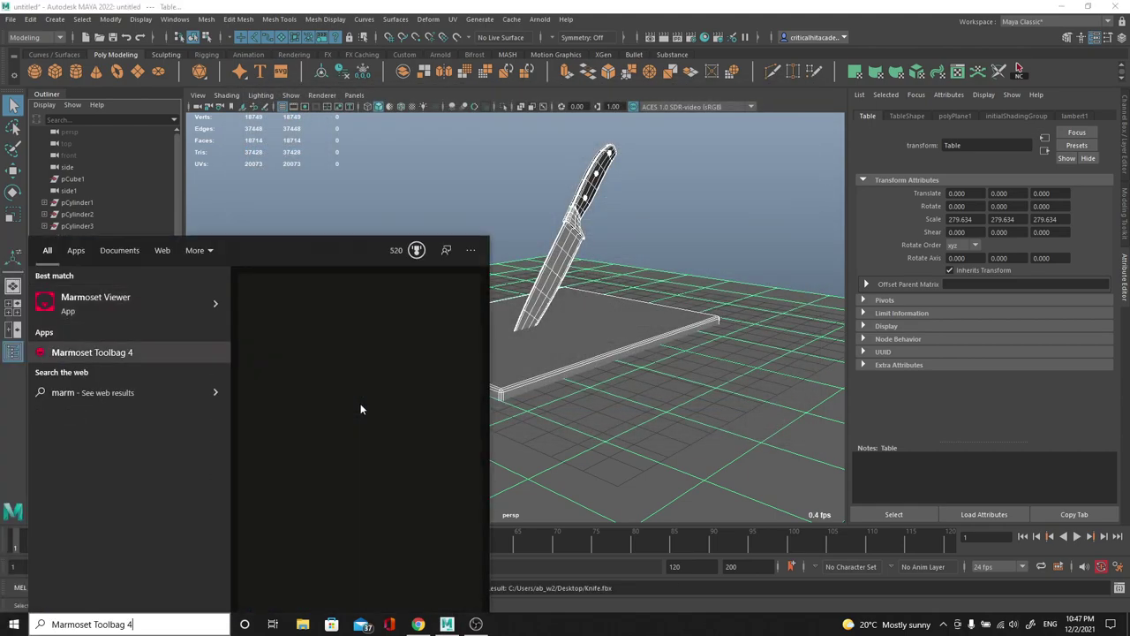
pyautogui.press('Return')
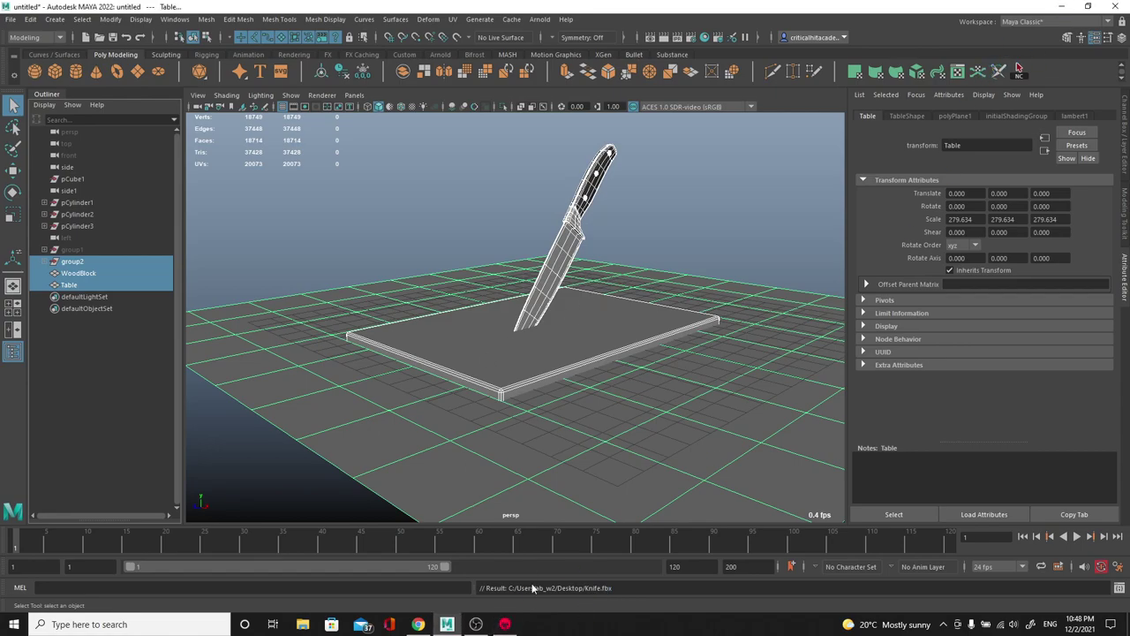
pyautogui.click(505, 625)
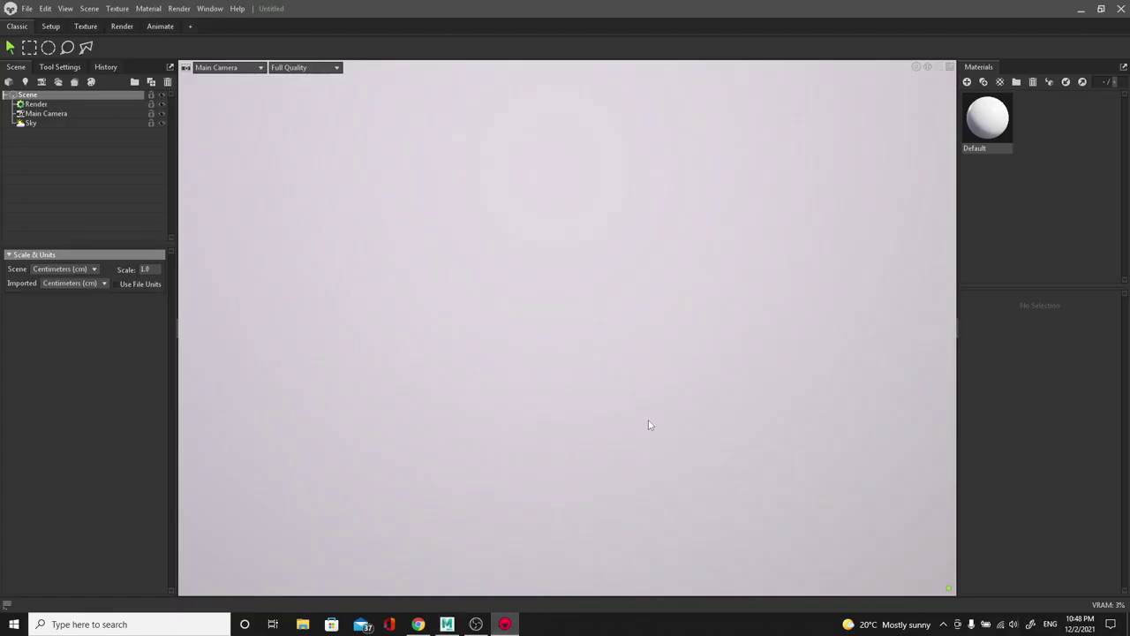
# Import the Knife model from the Desktop into the scene and frame the knife closely.
pyautogui.click(26, 9)
pyautogui.click(54, 96)
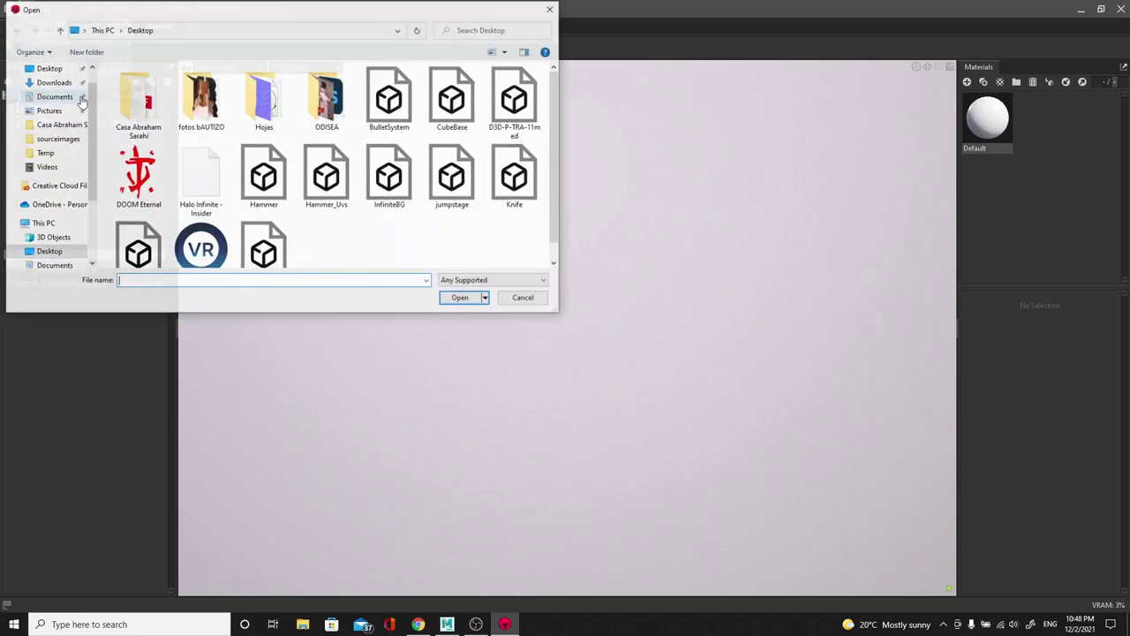
pyautogui.doubleClick(528, 188)
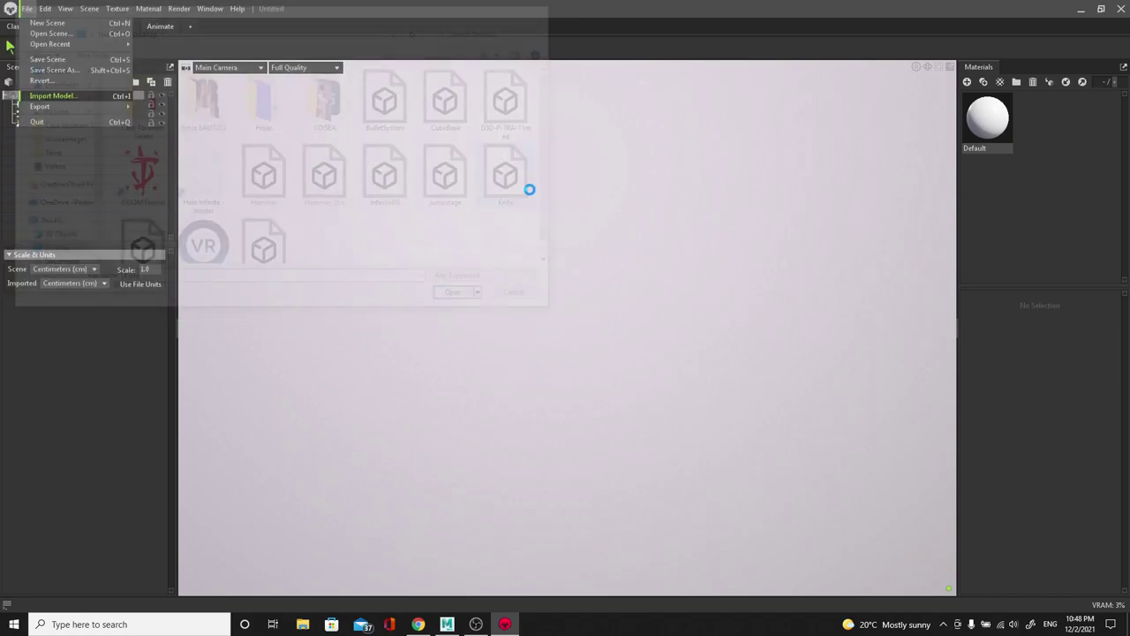
pyautogui.keyDown('alt'); pyautogui.moveTo(738, 329); pyautogui.dragTo(625, 358); pyautogui.keyUp('alt')
pyautogui.scroll(4, 625, 362)
pyautogui.scroll(7, 444, 219)
pyautogui.scroll(-2, 609, 294)
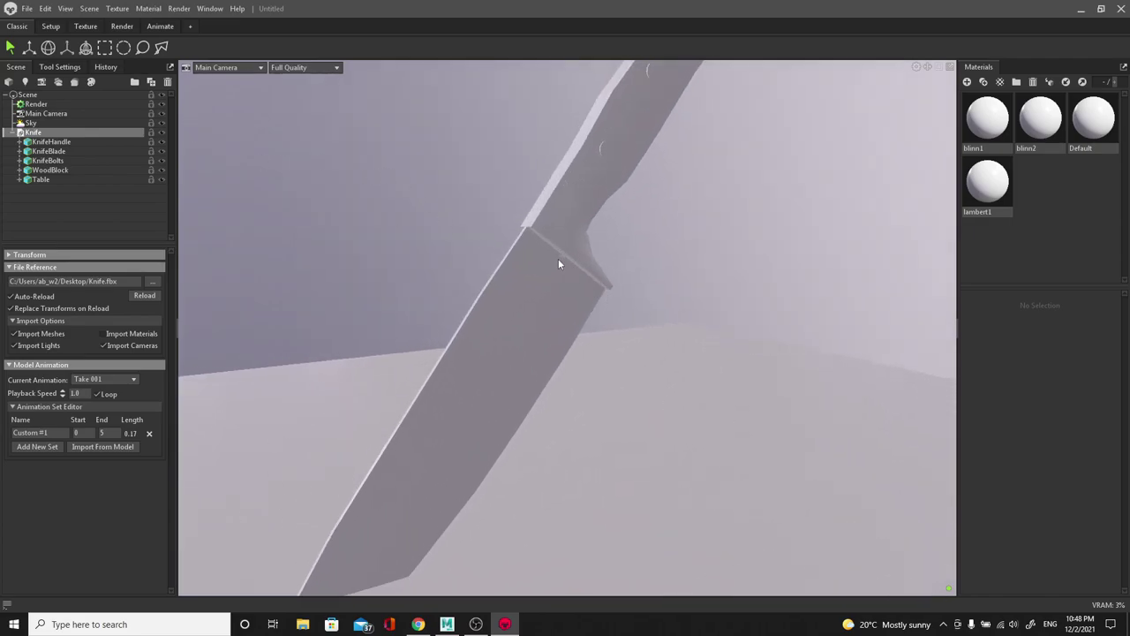
# Enable Catmull-Clark subdivision at level 1 on the KnifeHandle, KnifeBlade and KnifeBolts meshes.
pyautogui.click(62, 144)
pyautogui.click(21, 406)
pyautogui.moveTo(467, 295); pyautogui.dragTo(466, 249)
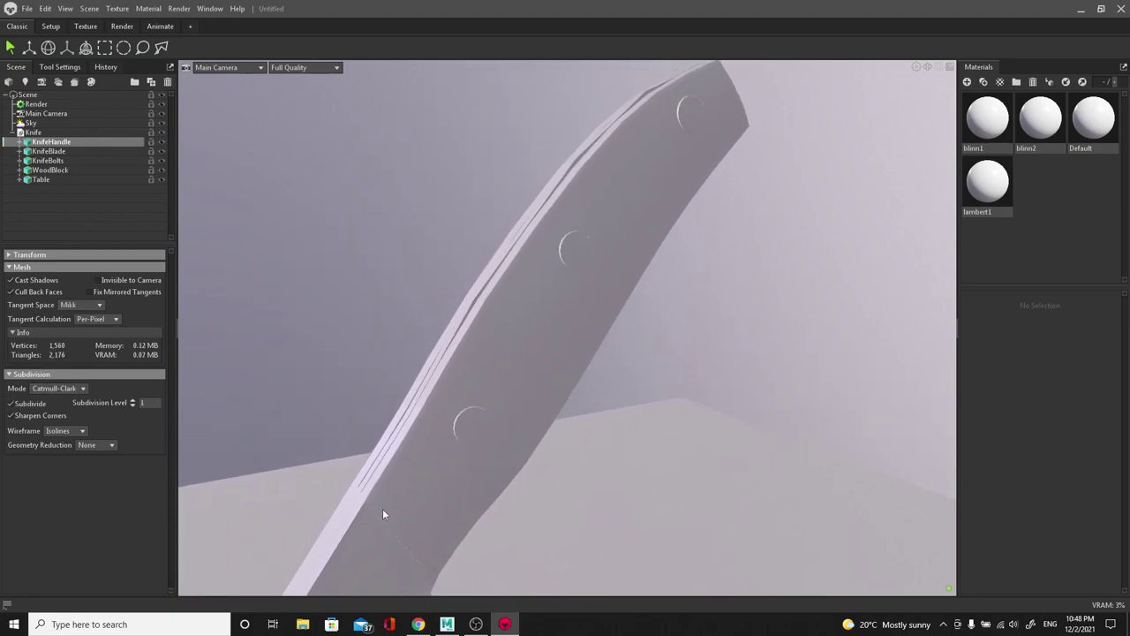
pyautogui.click(62, 151)
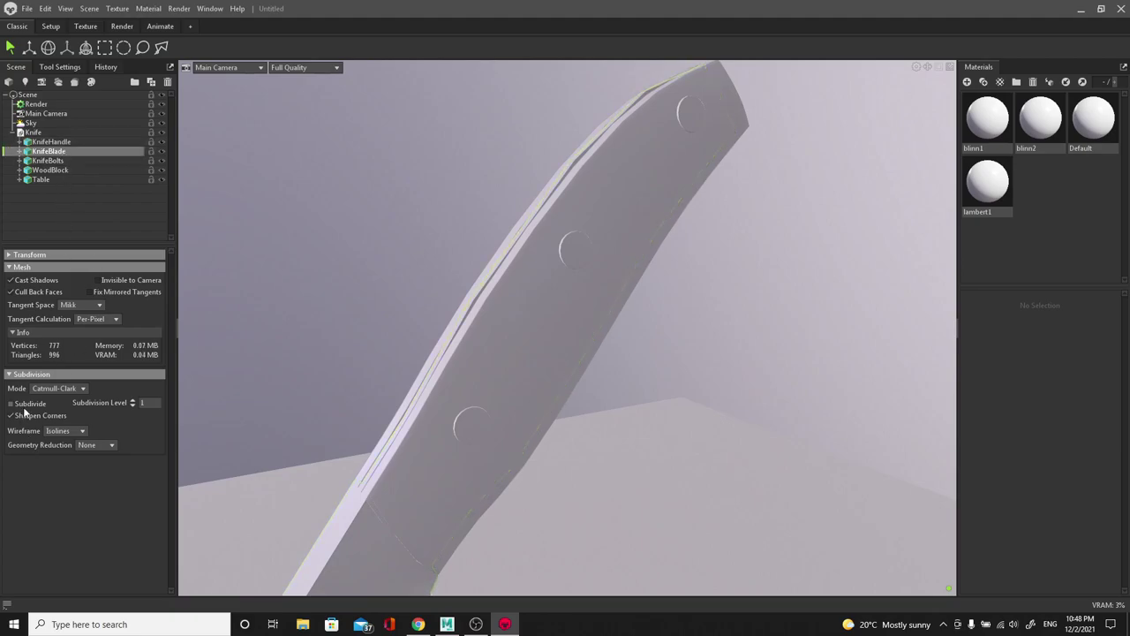
pyautogui.moveTo(373, 313); pyautogui.dragTo(497, 220)
pyautogui.click(517, 194)
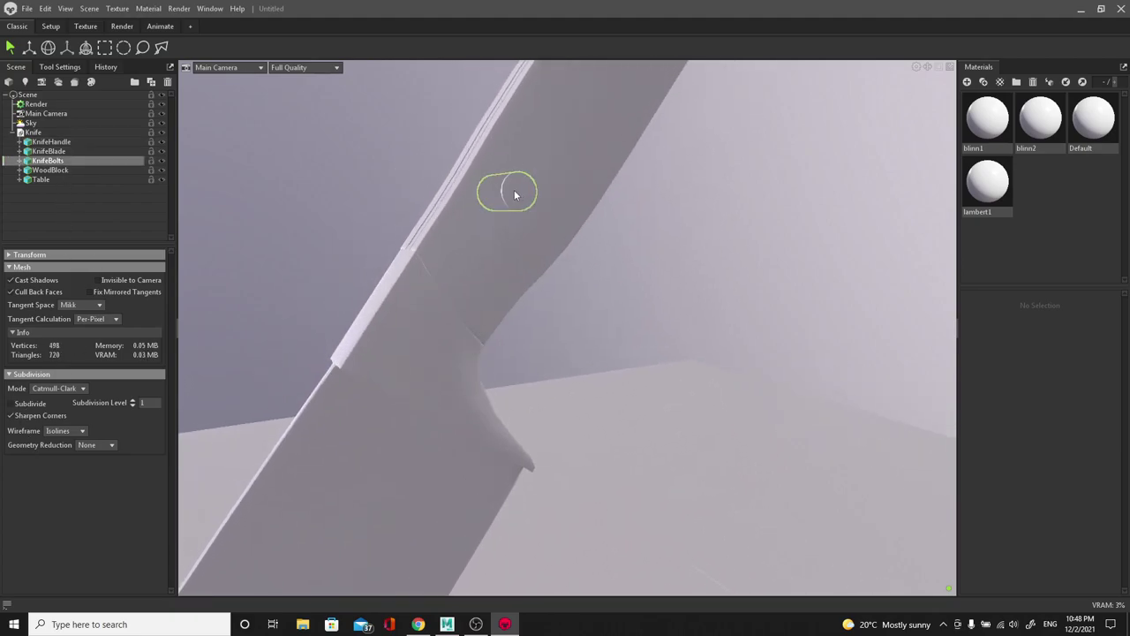
pyautogui.click(11, 403)
pyautogui.moveTo(415, 292); pyautogui.dragTo(445, 166)
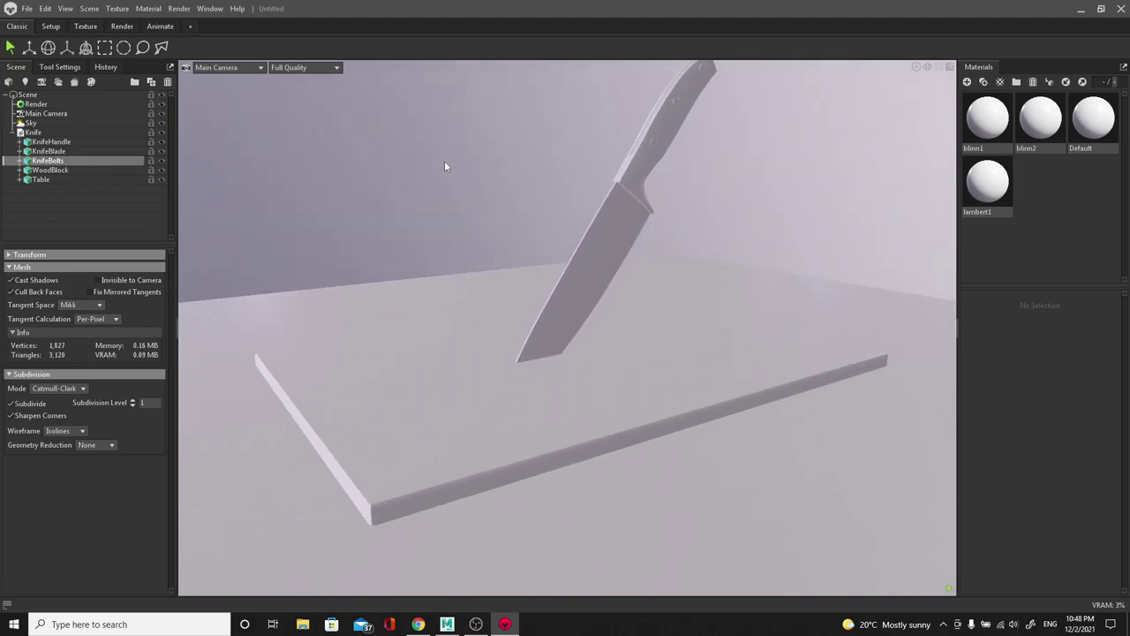
# Search the material library for Marble and apply Marble Old Chipped to the table.
pyautogui.click(98, 27)
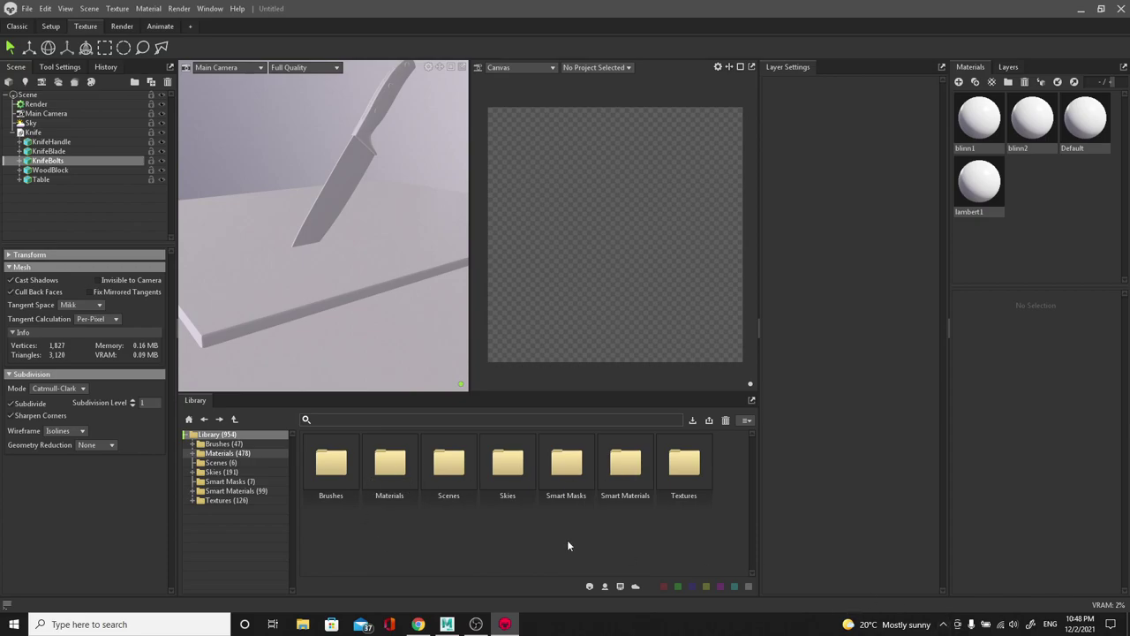
pyautogui.click(466, 421)
pyautogui.write('marb')
pyautogui.press('Down')
pyautogui.press('Return')
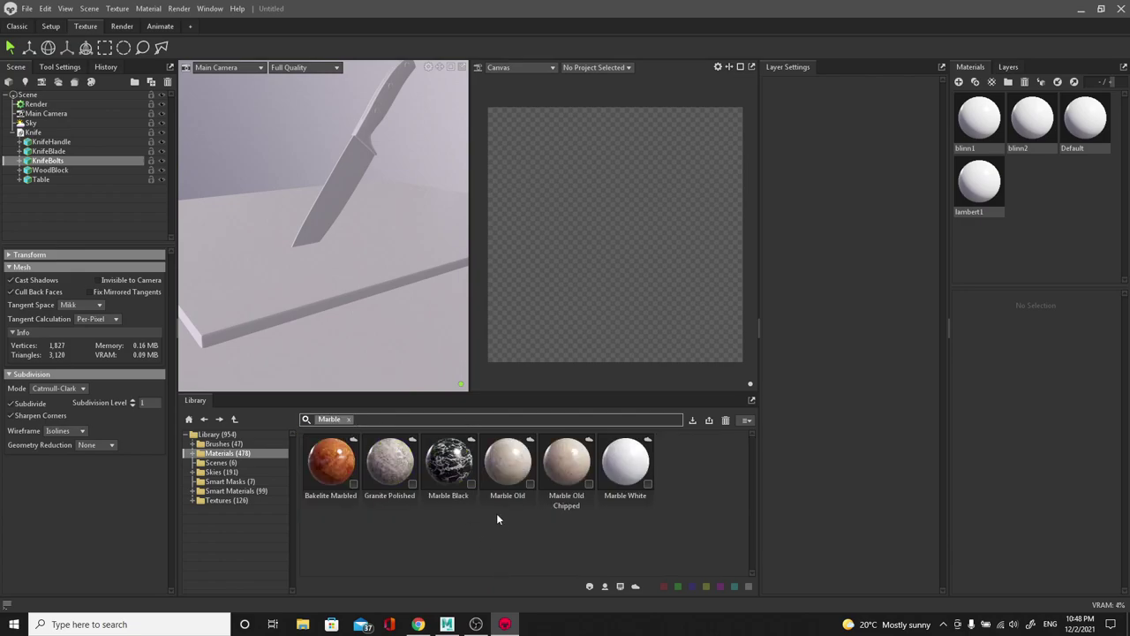
pyautogui.click(572, 465)
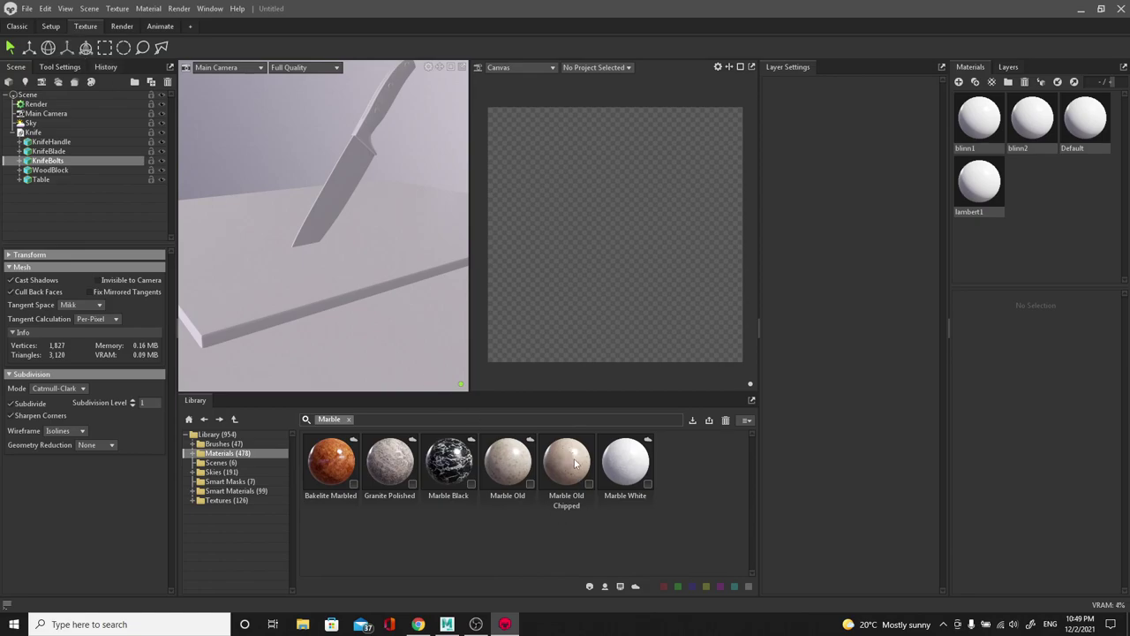
pyautogui.moveTo(575, 463); pyautogui.dragTo(412, 345)
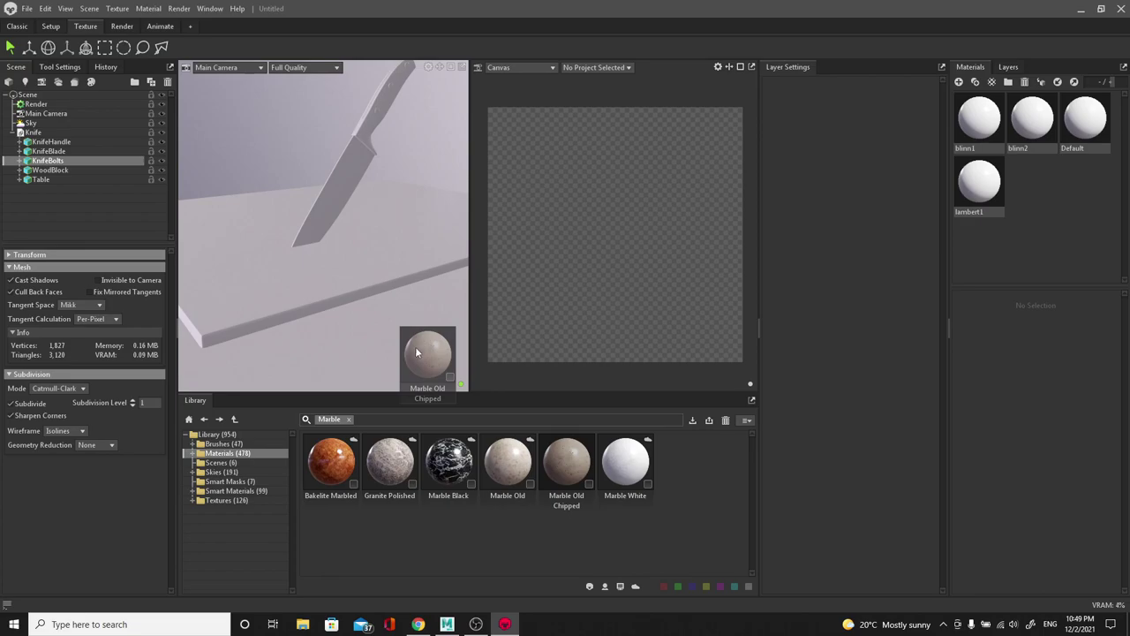
pyautogui.moveTo(388, 315); pyautogui.dragTo(424, 256)
# Filter the material library by Wood instead of Marble and download the Teak Varnished material.
pyautogui.click(348, 419)
pyautogui.write('wood')
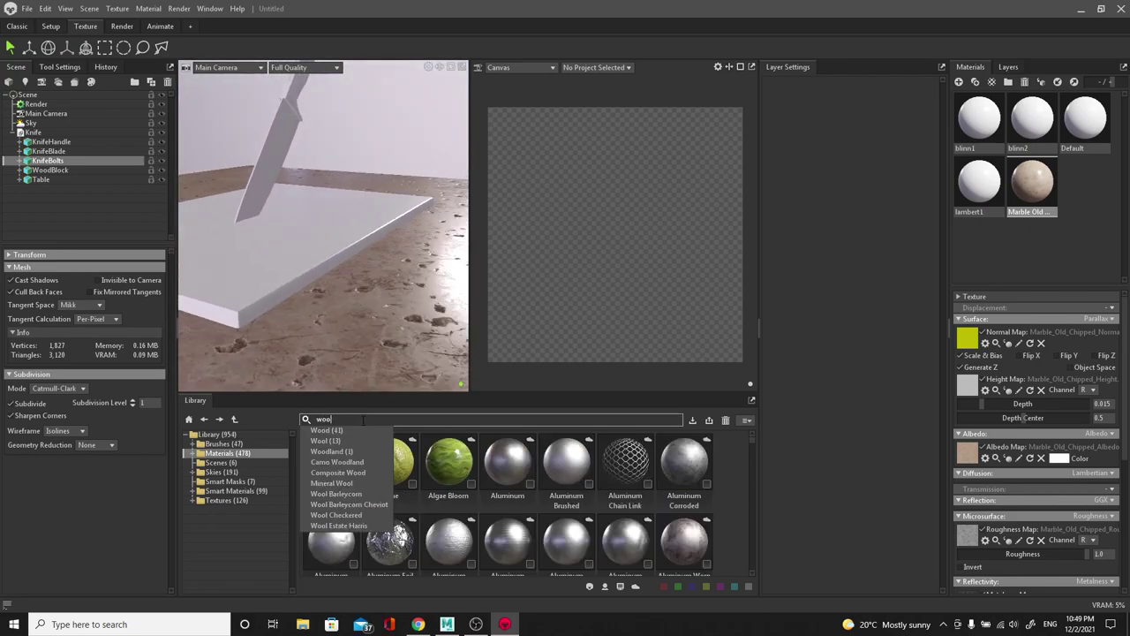
pyautogui.click(336, 436)
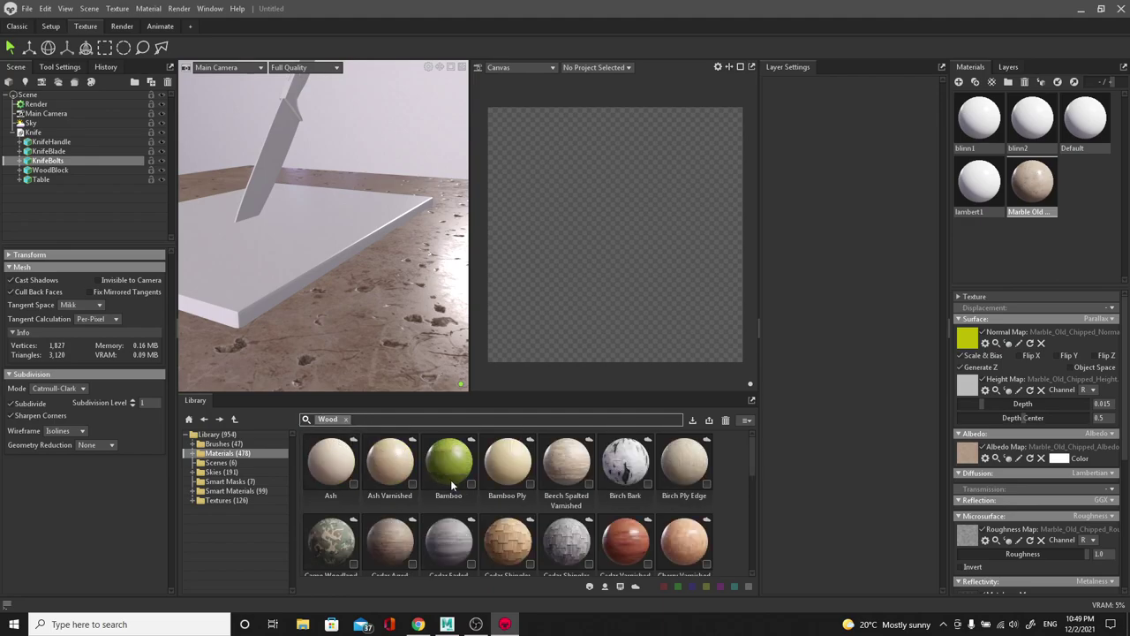
pyautogui.scroll(-3, 587, 535)
pyautogui.scroll(-2, 593, 535)
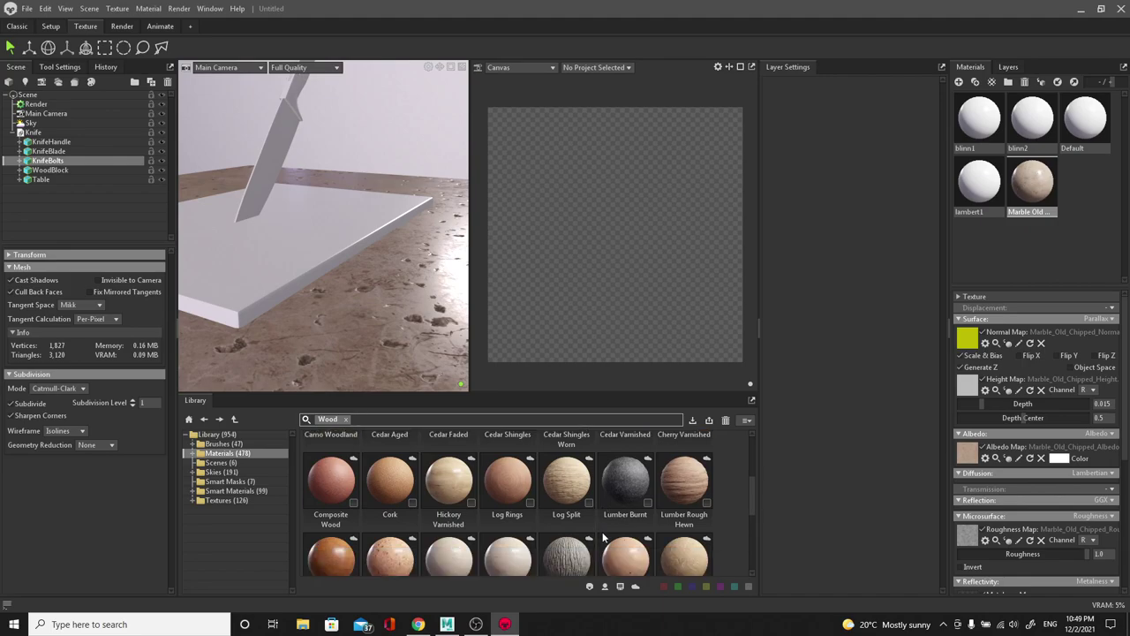
pyautogui.scroll(-4, 603, 537)
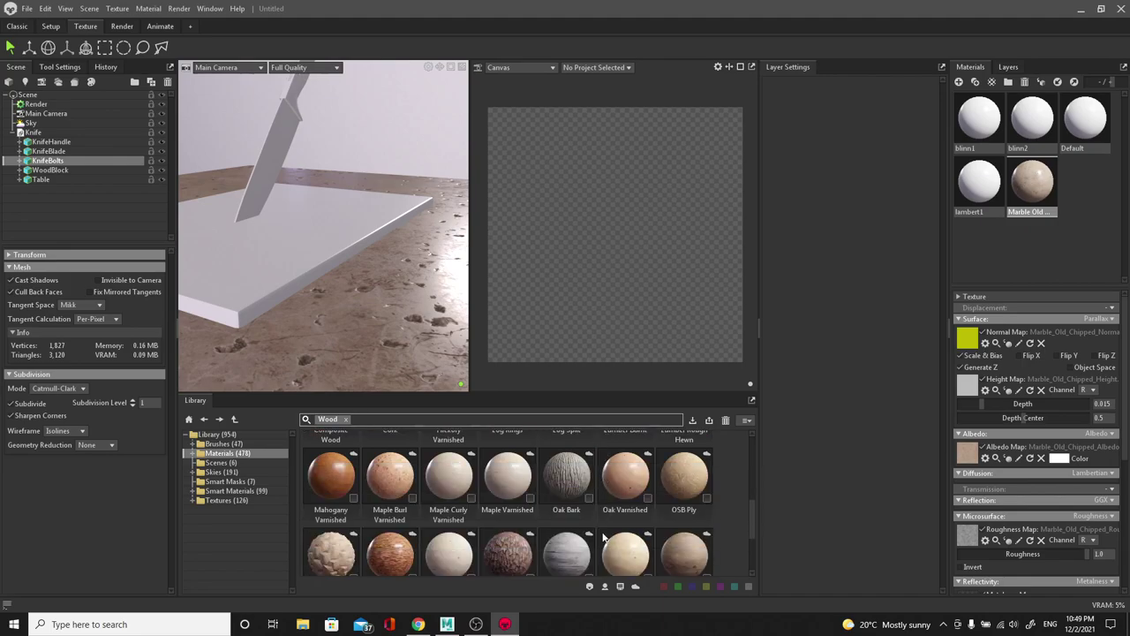
pyautogui.scroll(-2, 603, 537)
pyautogui.scroll(-1, 603, 537)
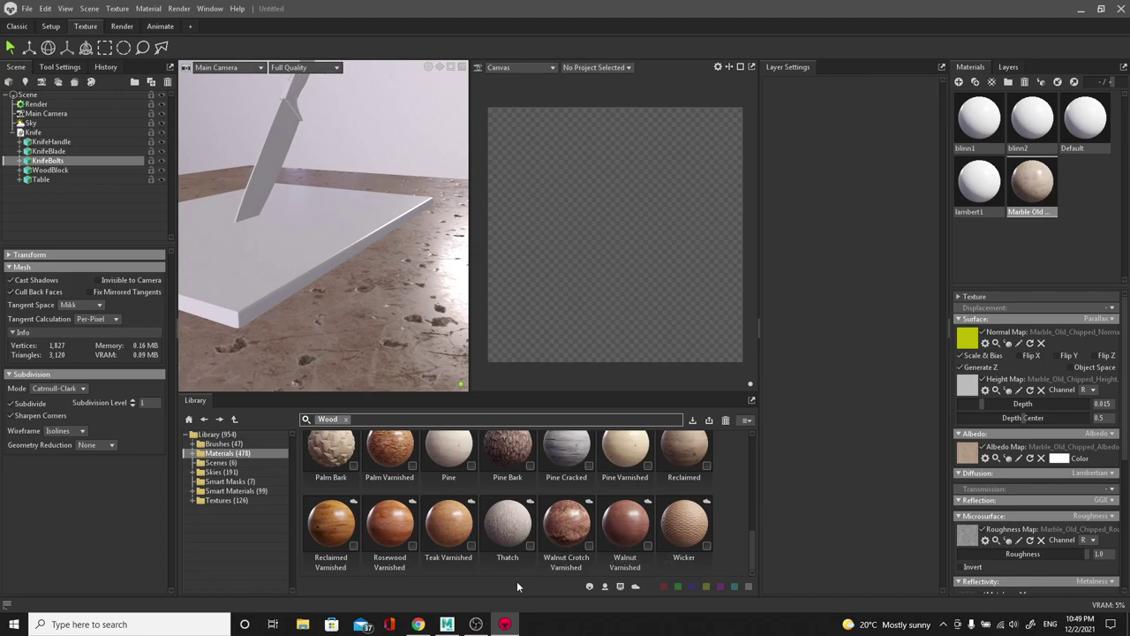
pyautogui.click(454, 524)
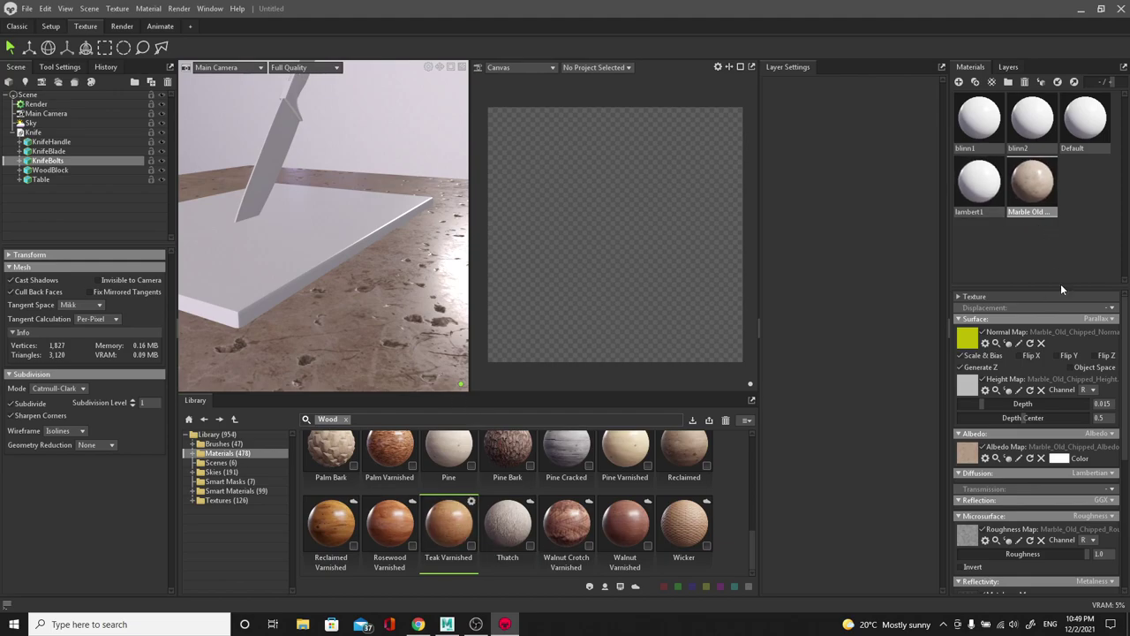
# Turn the blade material blinn1 into polished metal with metalness 1.0 and roughness 0.144.
pyautogui.click(979, 116)
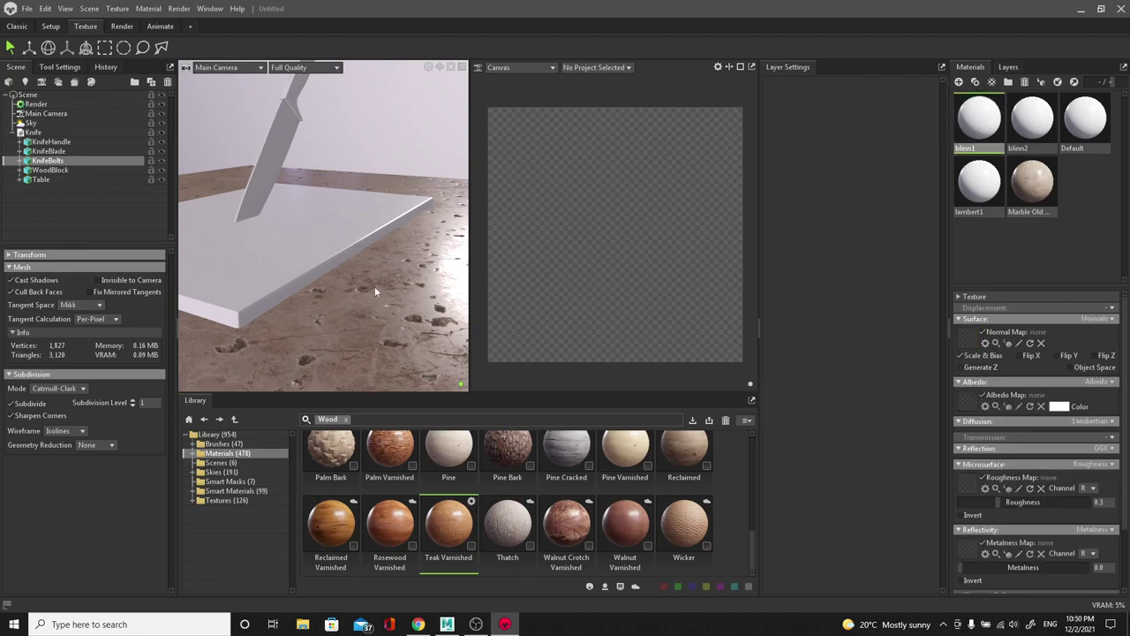
pyautogui.moveTo(323, 159); pyautogui.dragTo(366, 203)
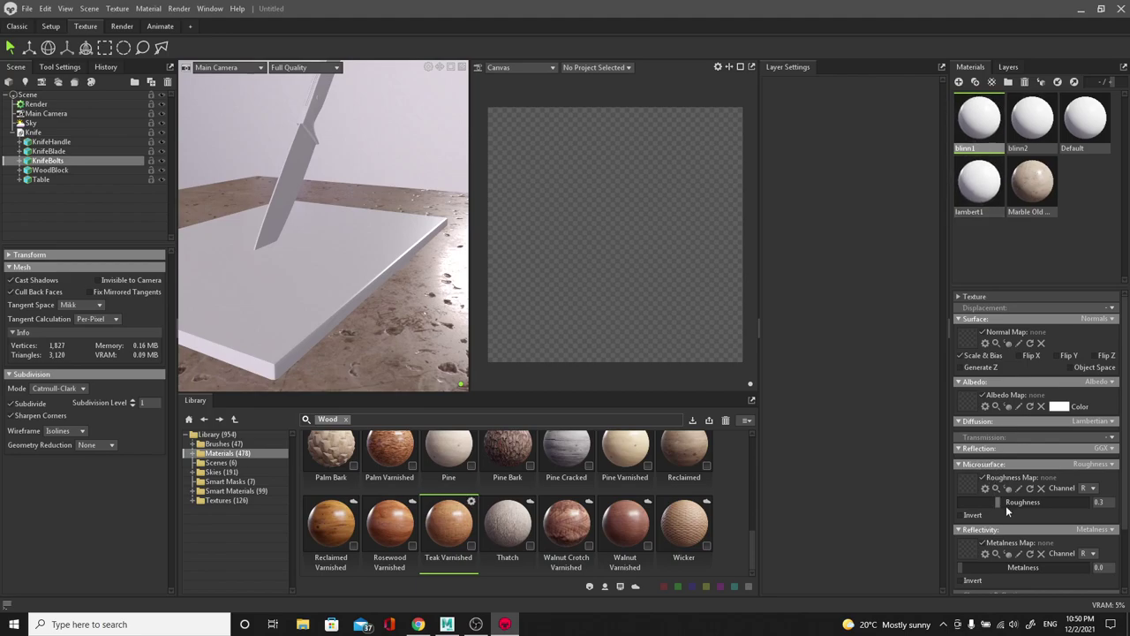
pyautogui.scroll(-2, 1006, 505)
pyautogui.moveTo(972, 492); pyautogui.dragTo(1124, 499)
pyautogui.moveTo(437, 249); pyautogui.dragTo(313, 192)
pyautogui.scroll(3, 314, 196)
pyautogui.moveTo(341, 285); pyautogui.dragTo(364, 189)
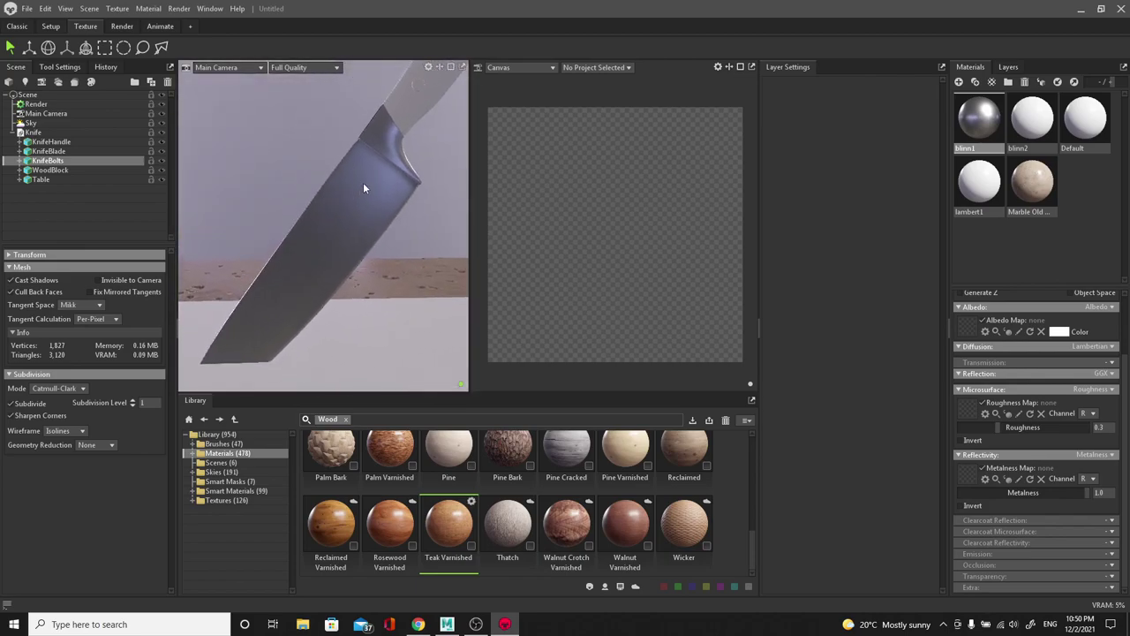
pyautogui.moveTo(994, 426)
pyautogui.mouseDown()
pyautogui.moveTo(957, 424)
pyautogui.moveTo(978, 420)
pyautogui.mouseUp()
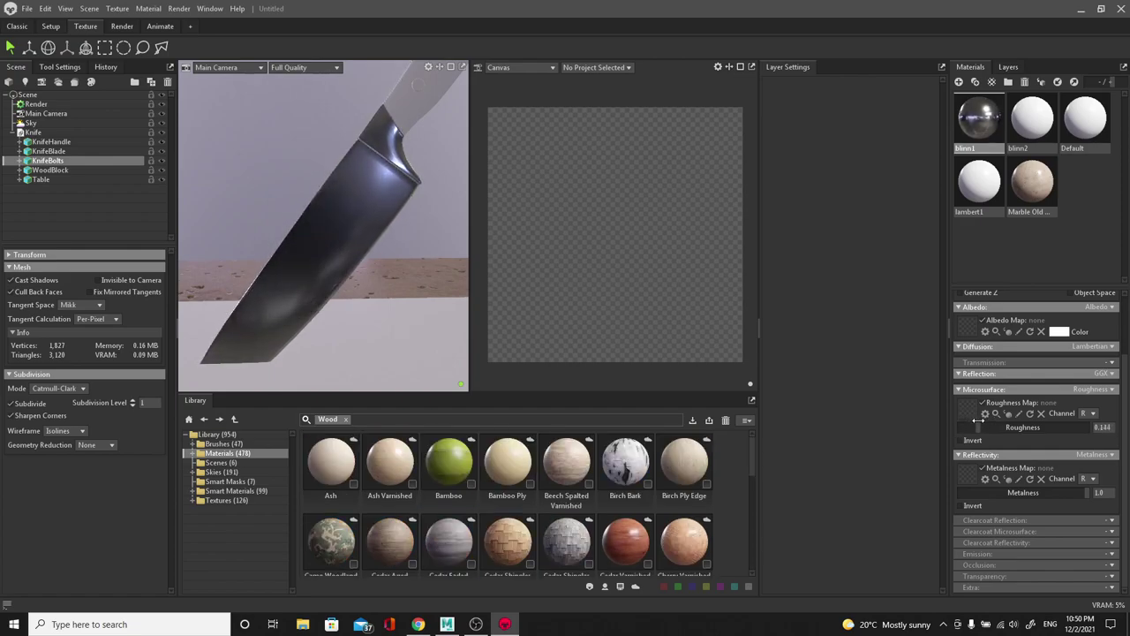
# Apply the Teak Varnished material to the wood block under the knife.
pyautogui.scroll(-6, 551, 516)
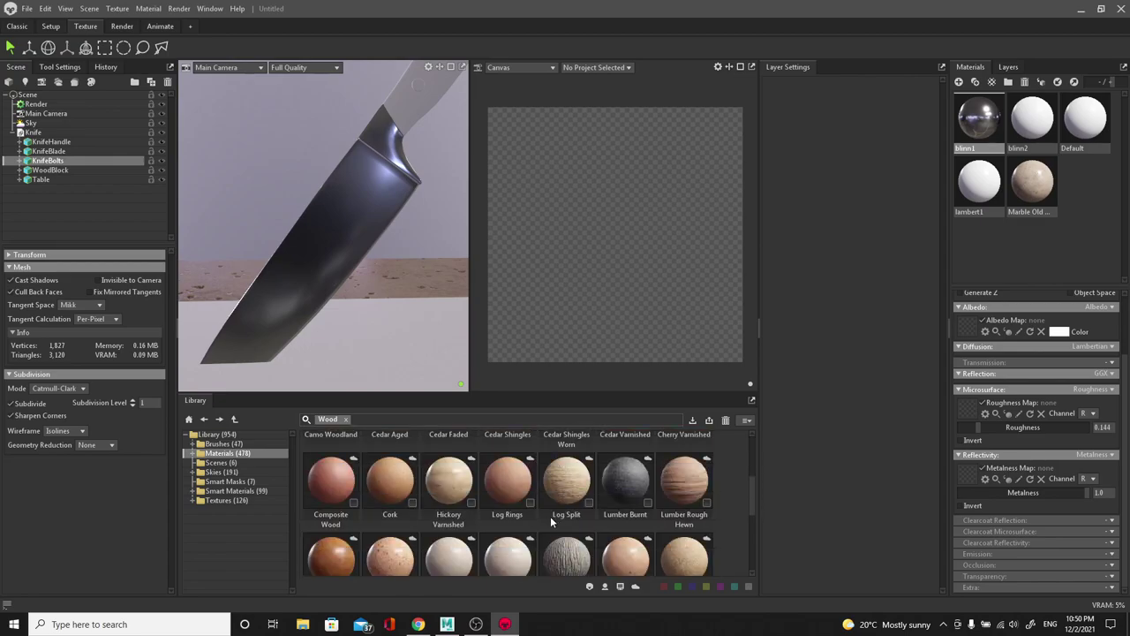
pyautogui.scroll(-4, 506, 505)
pyautogui.moveTo(442, 530); pyautogui.dragTo(423, 355)
pyautogui.moveTo(423, 355); pyautogui.dragTo(4, 174, button='right')
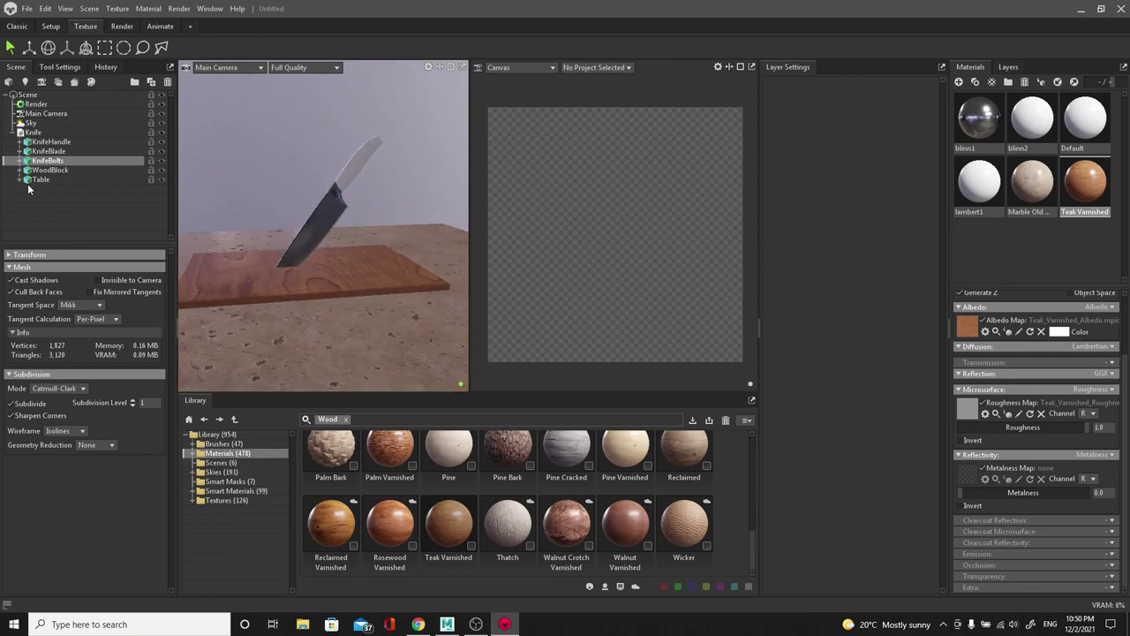
# Apply the metallic blinn1 material to the bolts in the knife handle.
pyautogui.moveTo(314, 258); pyautogui.dragTo(356, 257, button='middle')
pyautogui.moveTo(356, 257); pyautogui.dragTo(376, 332, button='right')
pyautogui.moveTo(376, 332); pyautogui.dragTo(272, 275)
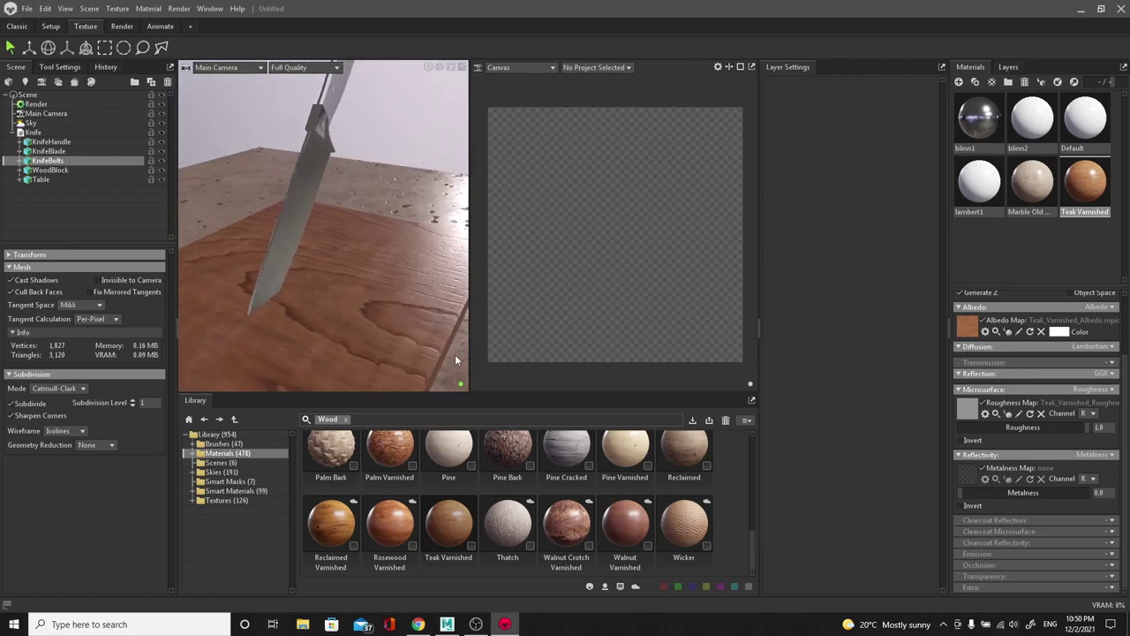
pyautogui.moveTo(423, 276); pyautogui.dragTo(578, 176)
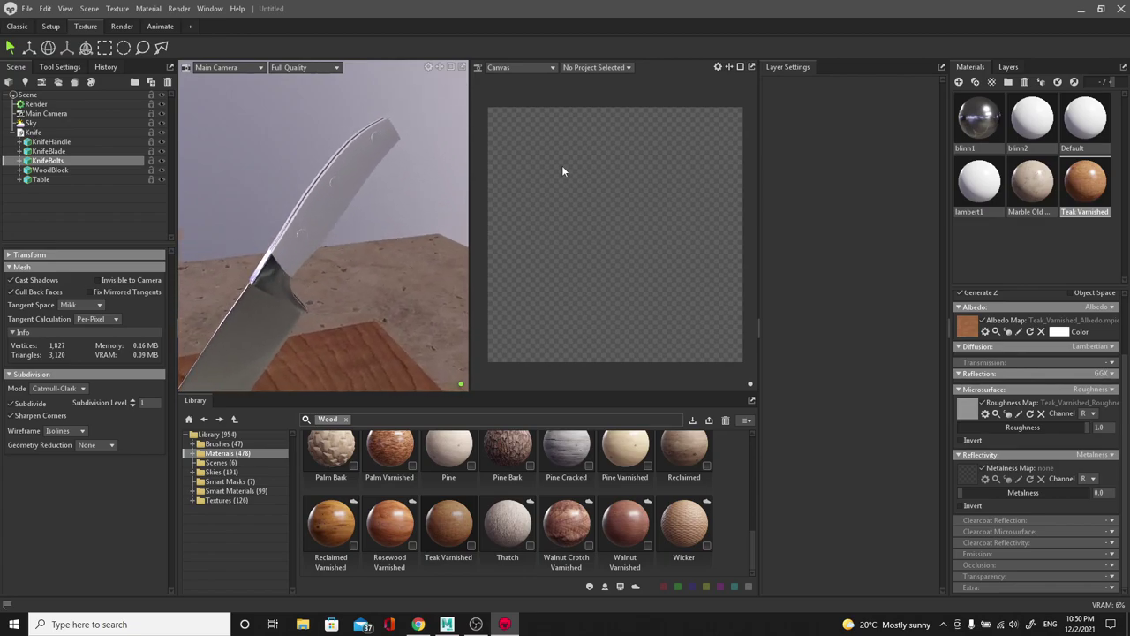
pyautogui.moveTo(957, 129); pyautogui.dragTo(389, 177)
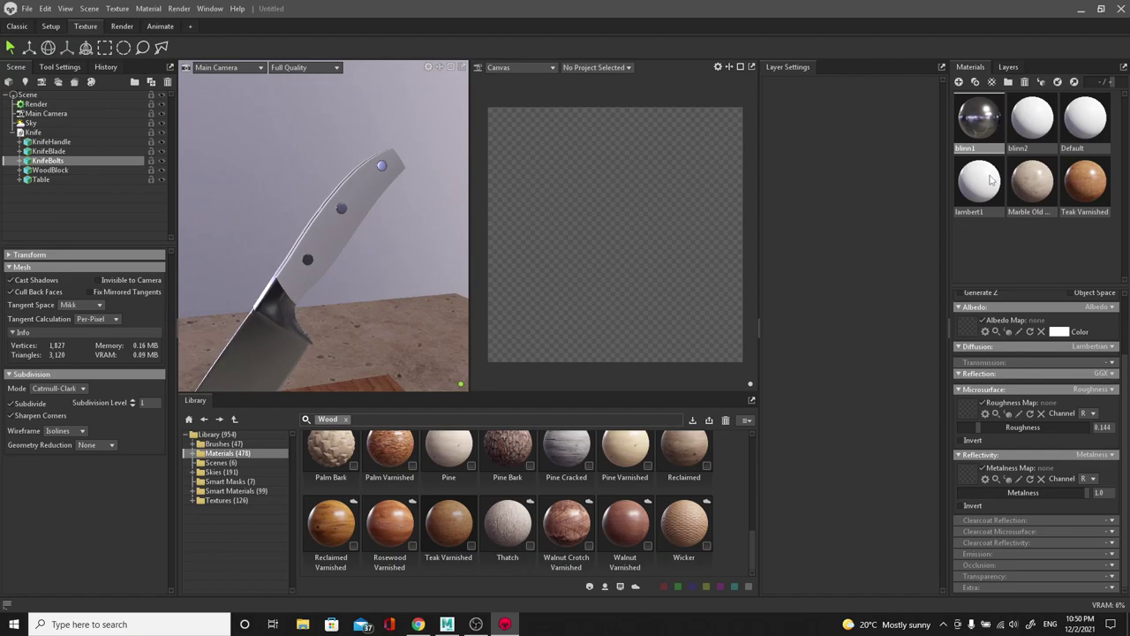
# Give the handle material blinn2 the dark red-brown albedo color 3b1d1d and set its roughness to 0.509.
pyautogui.click(1042, 121)
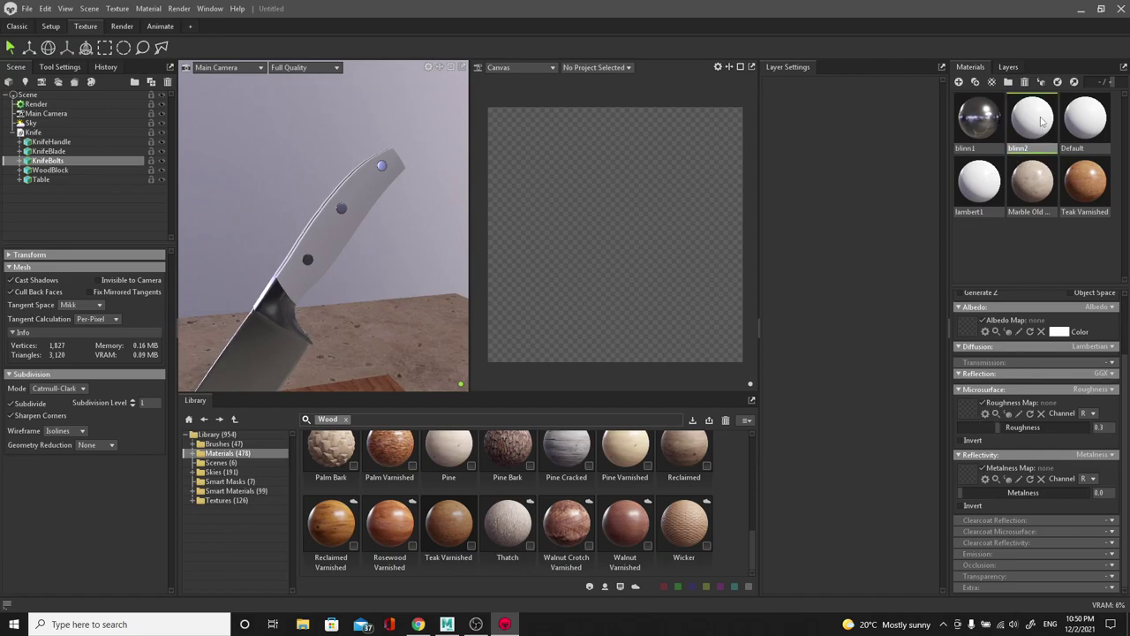
pyautogui.click(1058, 331)
pyautogui.moveTo(481, 326)
pyautogui.mouseDown()
pyautogui.moveTo(505, 357)
pyautogui.moveTo(512, 337)
pyautogui.moveTo(501, 341)
pyautogui.mouseUp()
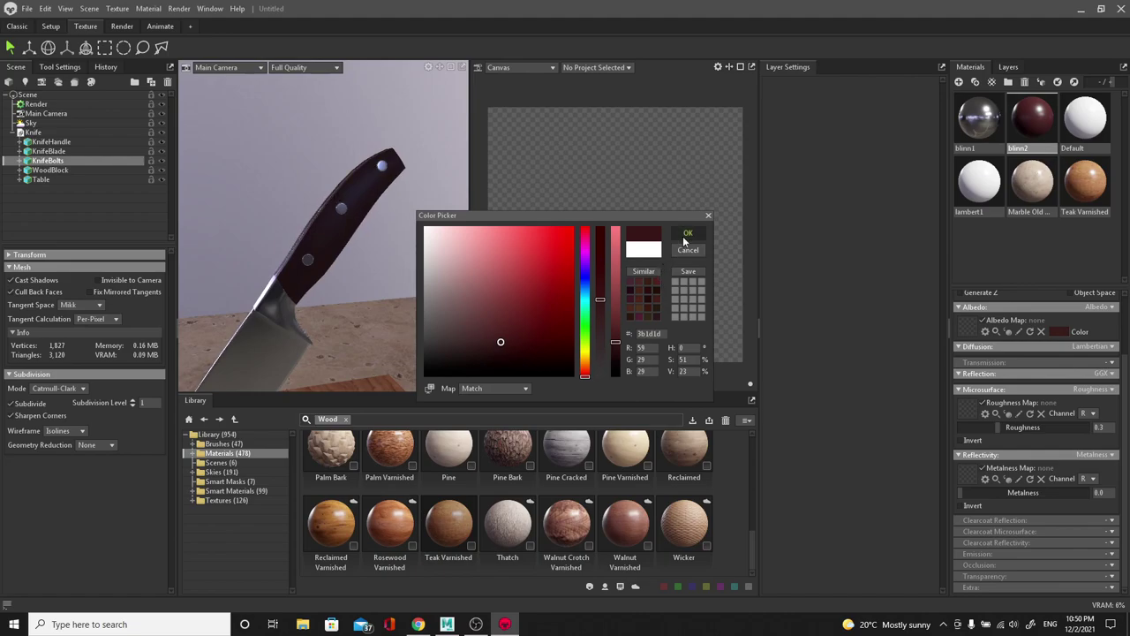
pyautogui.click(688, 232)
pyautogui.moveTo(1005, 431); pyautogui.dragTo(1024, 430)
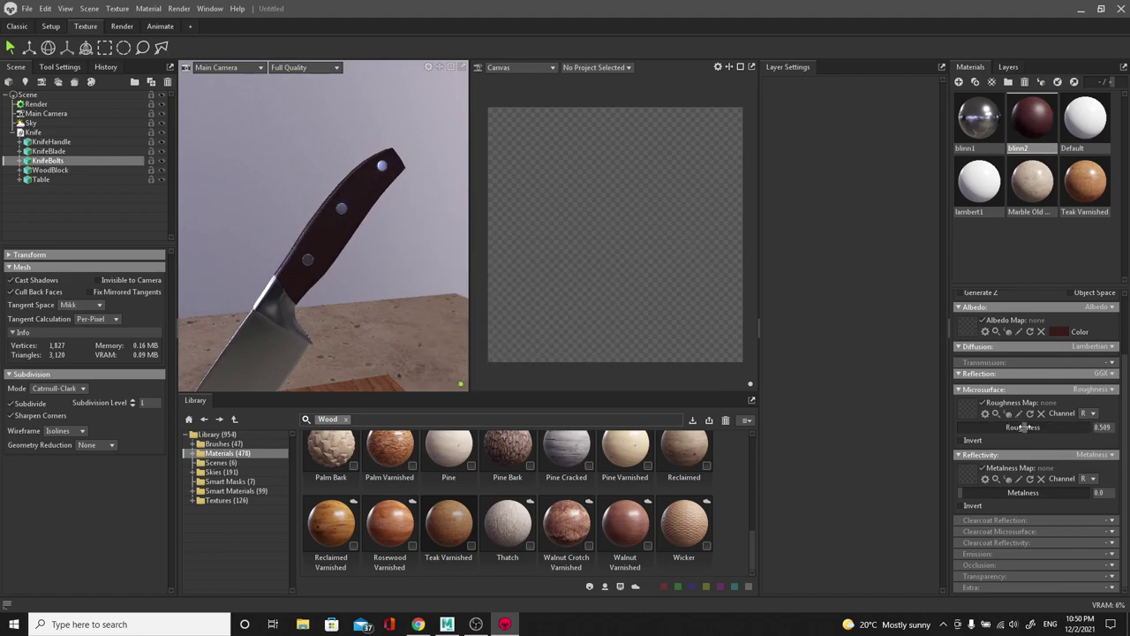
pyautogui.moveTo(426, 306); pyautogui.dragTo(416, 210, button='middle')
pyautogui.moveTo(416, 205); pyautogui.dragTo(322, 191)
pyautogui.moveTo(274, 192); pyautogui.dragTo(350, 242)
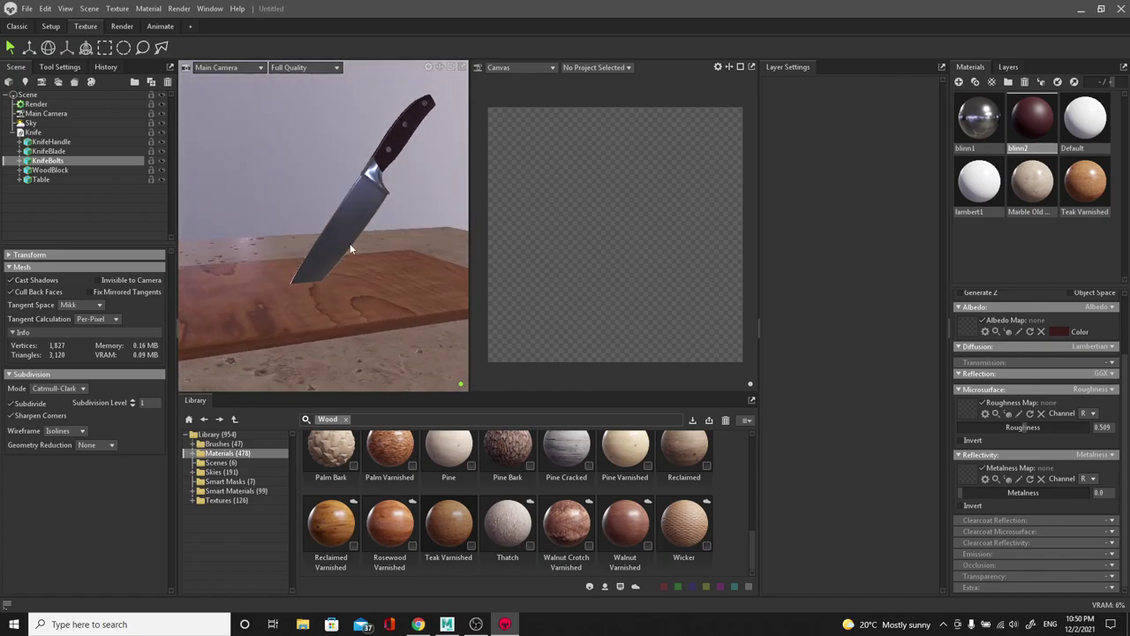
# Return to the Classic workspace and replace the sky lighting with the Apartment Japanese preset.
pyautogui.click(24, 29)
pyautogui.moveTo(611, 320); pyautogui.dragTo(578, 378)
pyautogui.click(64, 123)
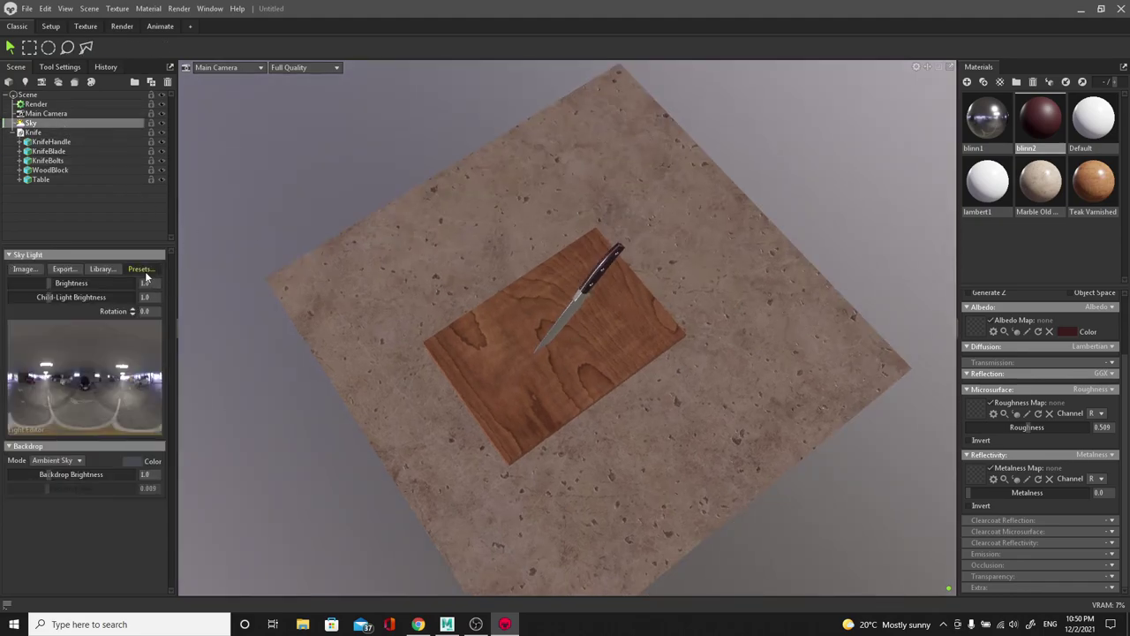
pyautogui.click(143, 269)
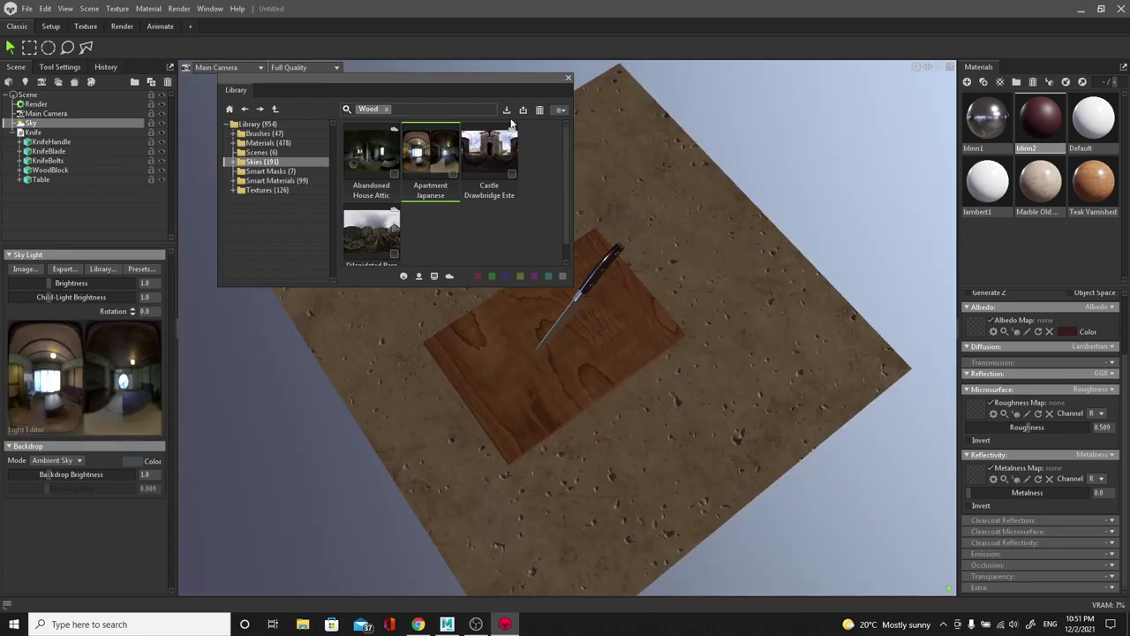
pyautogui.click(568, 77)
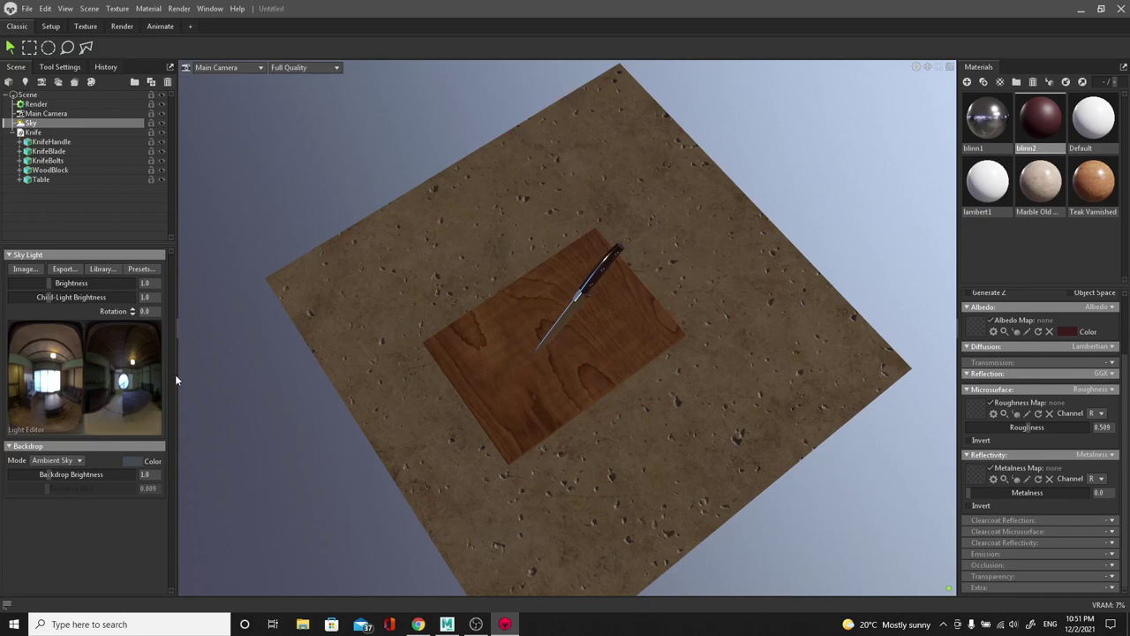
# Add a child light to the sky just above the bright window in the sky image.
pyautogui.click(53, 358)
pyautogui.moveTo(543, 397); pyautogui.dragTo(560, 228)
pyautogui.moveTo(560, 223); pyautogui.dragTo(537, 359, button='right')
pyautogui.moveTo(538, 359); pyautogui.dragTo(555, 285)
pyautogui.moveTo(555, 285); pyautogui.dragTo(588, 338, button='right')
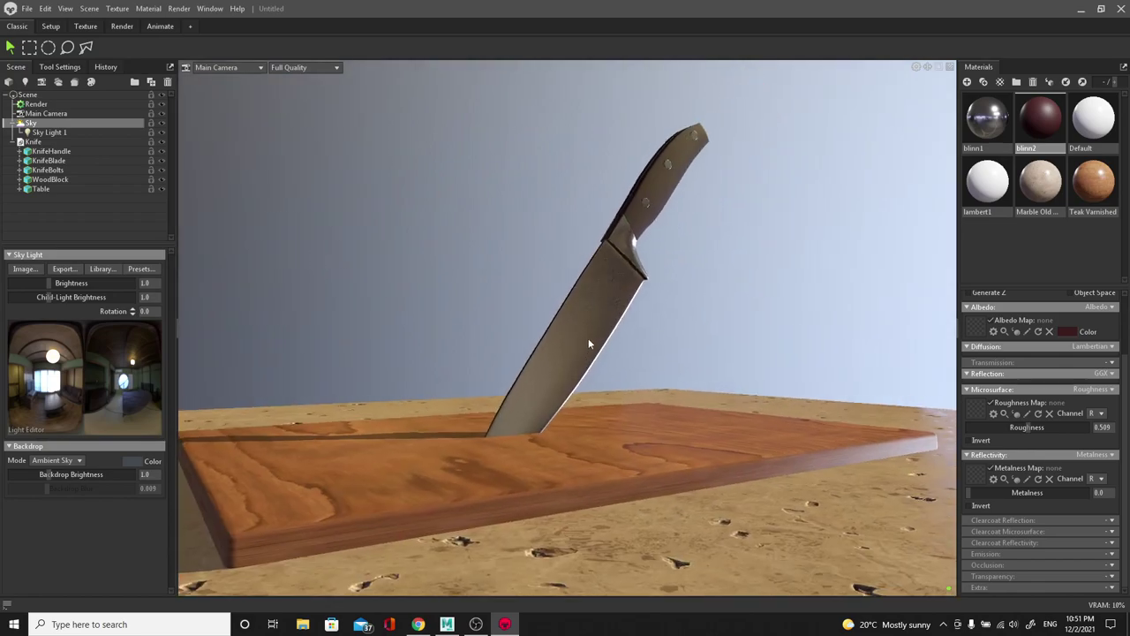
# Enable ray tracing in the scene's render settings.
pyautogui.scroll(-3, 548, 336)
pyautogui.moveTo(496, 328); pyautogui.dragTo(503, 356)
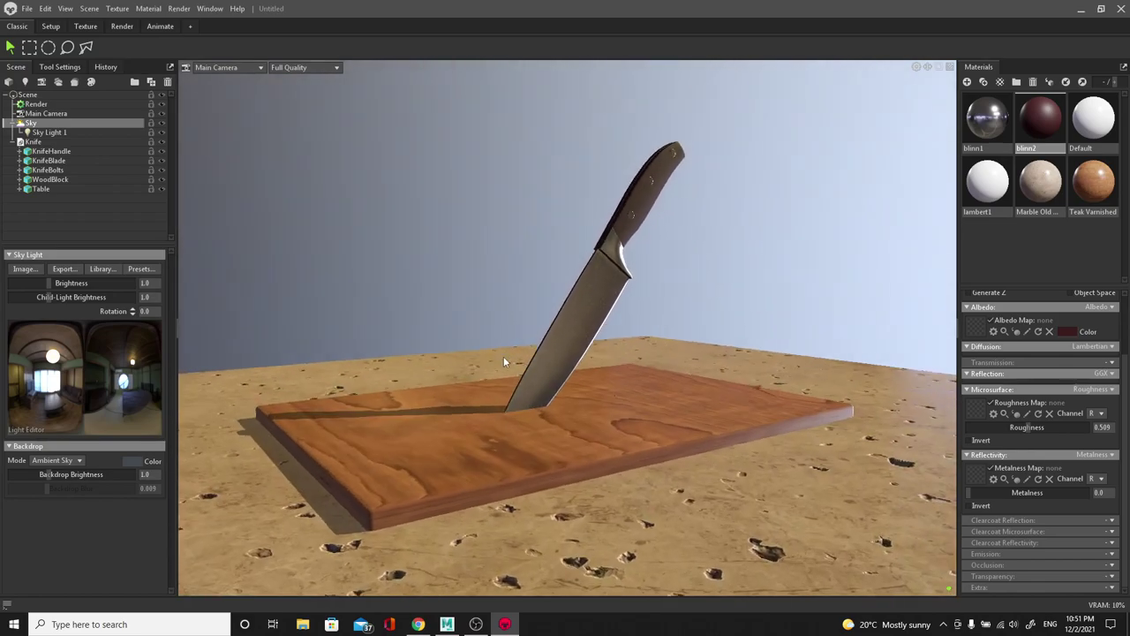
pyautogui.click(37, 106)
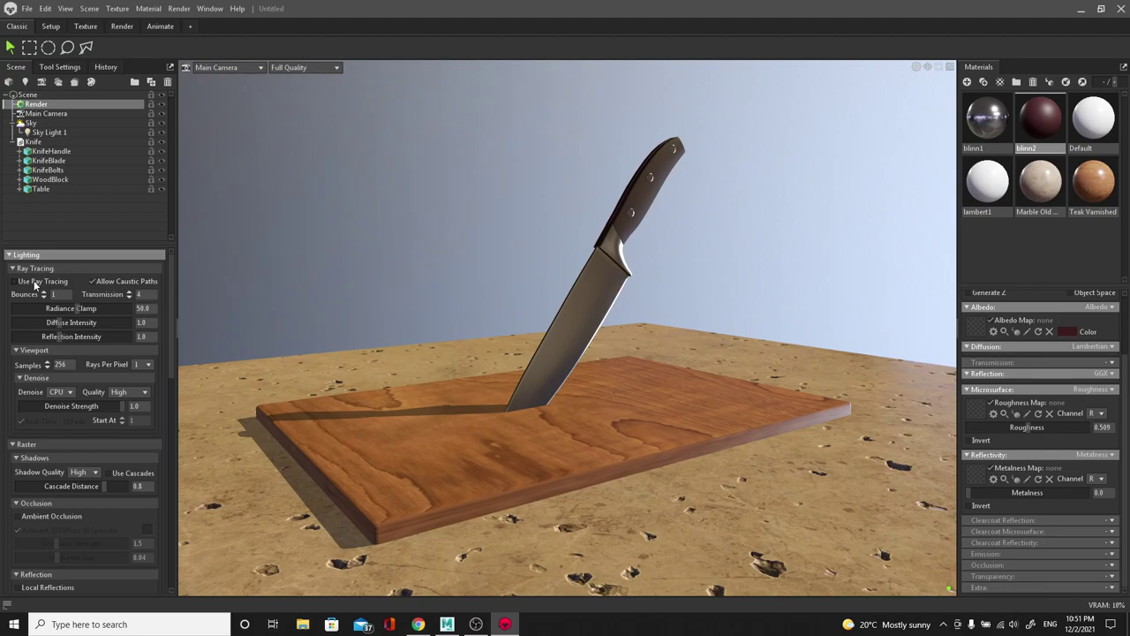
pyautogui.click(21, 281)
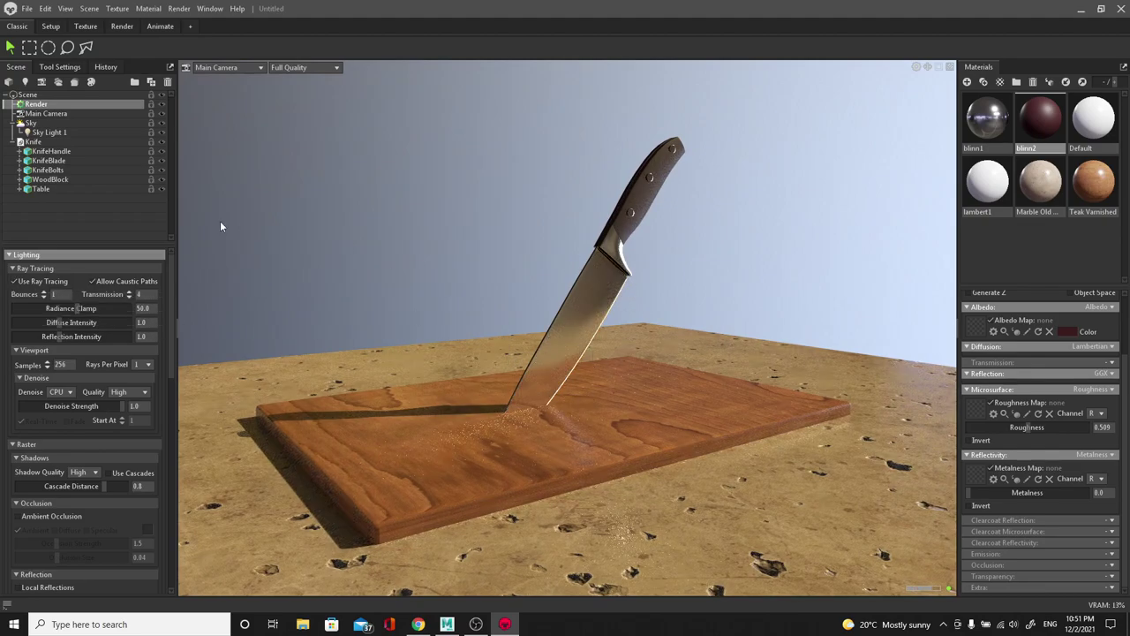
# Set Sky Light 1's diameter to 4.116 and rotate the sky lighting to 106.5 degrees.
pyautogui.click(51, 132)
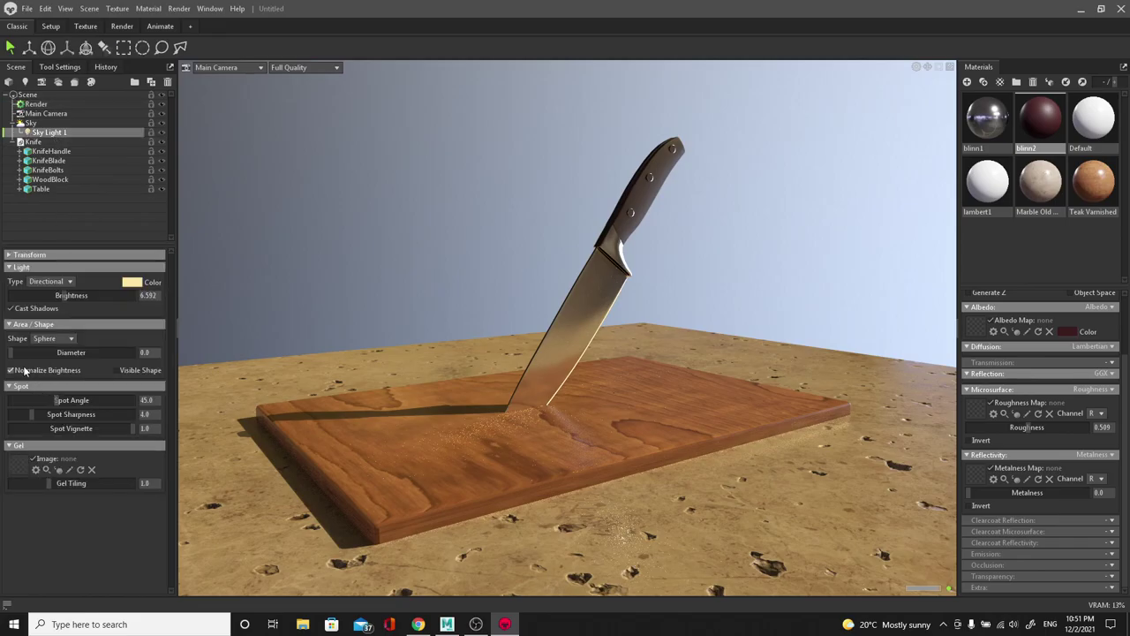
pyautogui.moveTo(12, 353); pyautogui.dragTo(36, 352)
pyautogui.keyDown('shift'); pyautogui.moveTo(519, 408); pyautogui.dragTo(769, 337); pyautogui.keyUp('shift')
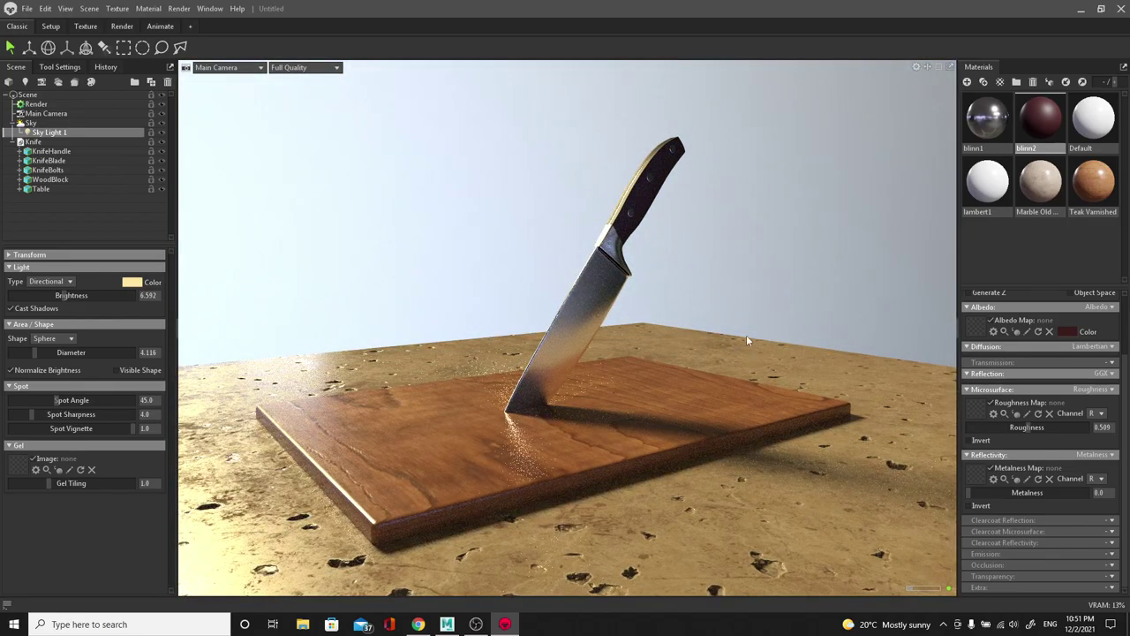
# Lower the sky's backdrop brightness to 0.124 and frame the knife more closely.
pyautogui.click(32, 123)
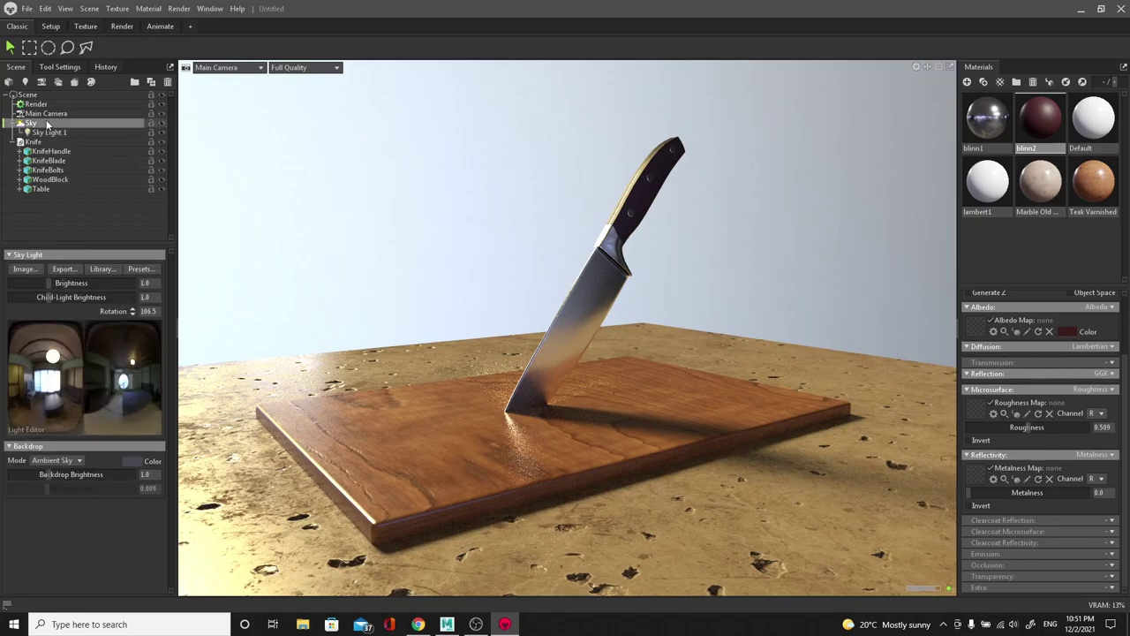
pyautogui.moveTo(46, 477)
pyautogui.mouseDown()
pyautogui.moveTo(12, 475)
pyautogui.moveTo(44, 477)
pyautogui.mouseUp()
pyautogui.keyDown('alt'); pyautogui.moveTo(687, 390); pyautogui.dragTo(703, 369); pyautogui.keyUp('alt')
pyautogui.scroll(3, 752, 371)
pyautogui.keyDown('alt'); pyautogui.moveTo(704, 369); pyautogui.dragTo(700, 411, button='middle'); pyautogui.keyUp('alt')
pyautogui.scroll(-4, 699, 409)
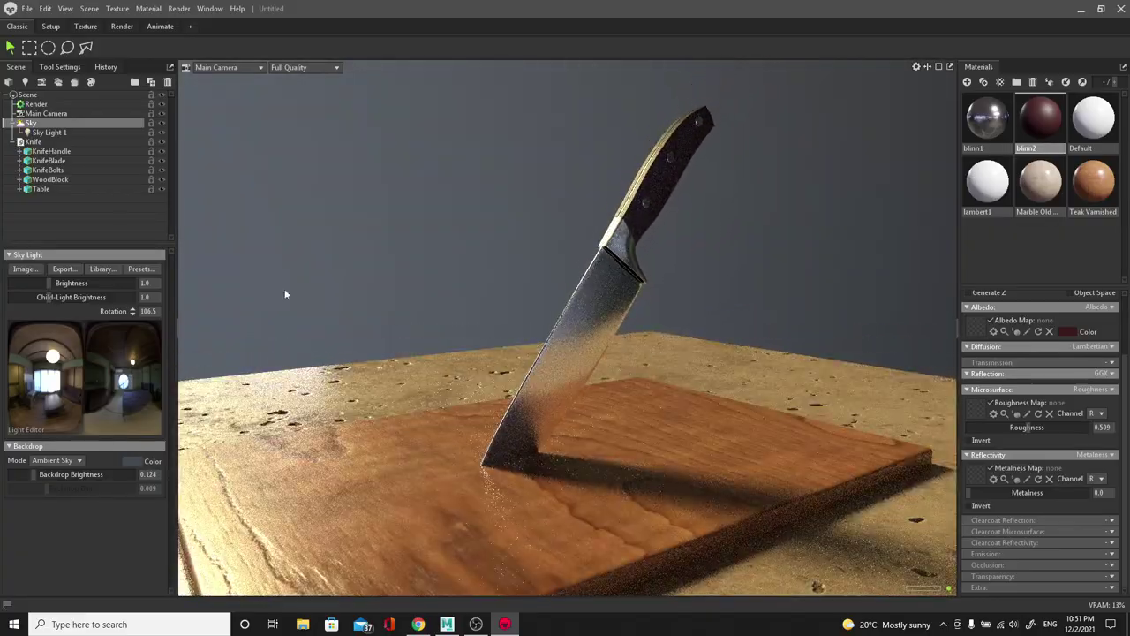
# Enable depth of field on the main camera with focus distance 136.2 and near blur 2.9.
pyautogui.click(48, 113)
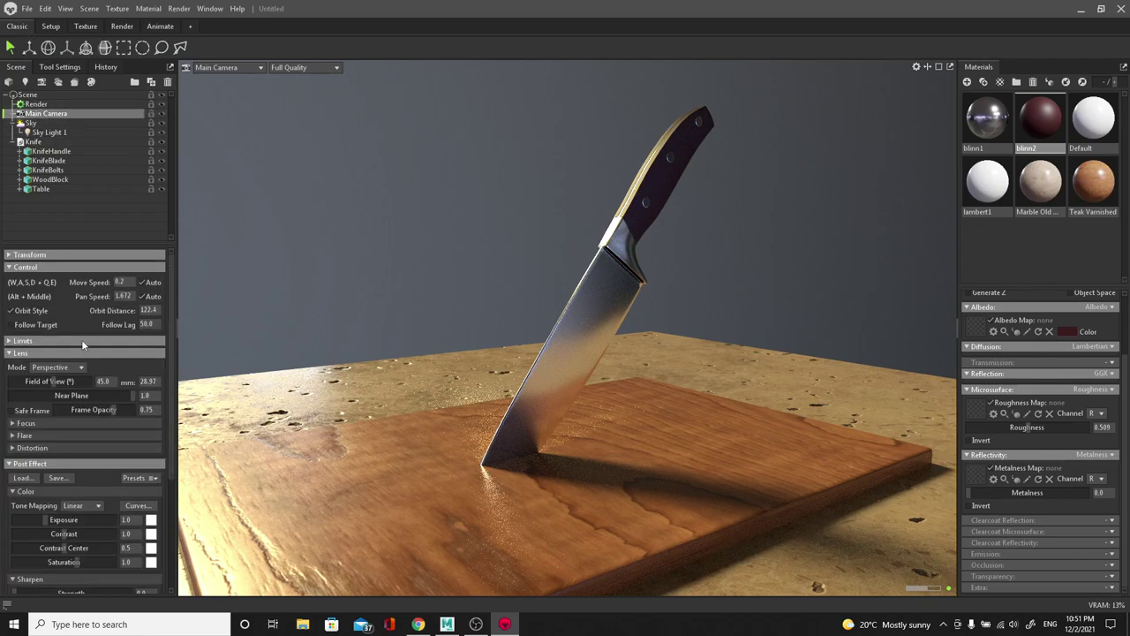
pyautogui.scroll(-3, 58, 438)
pyautogui.click(14, 367)
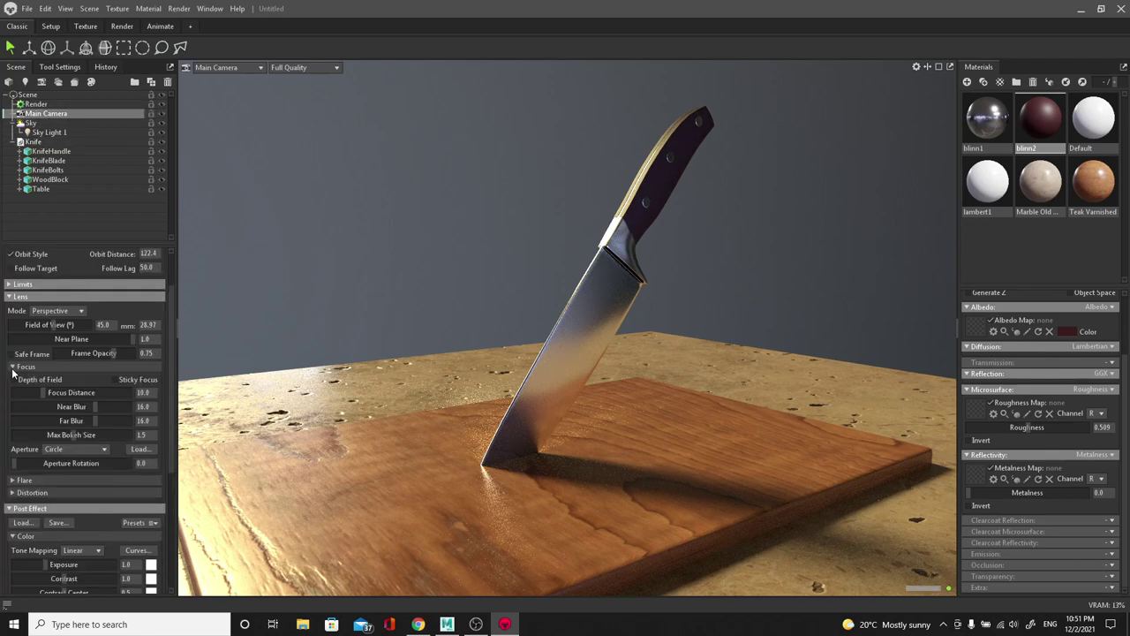
pyautogui.click(15, 380)
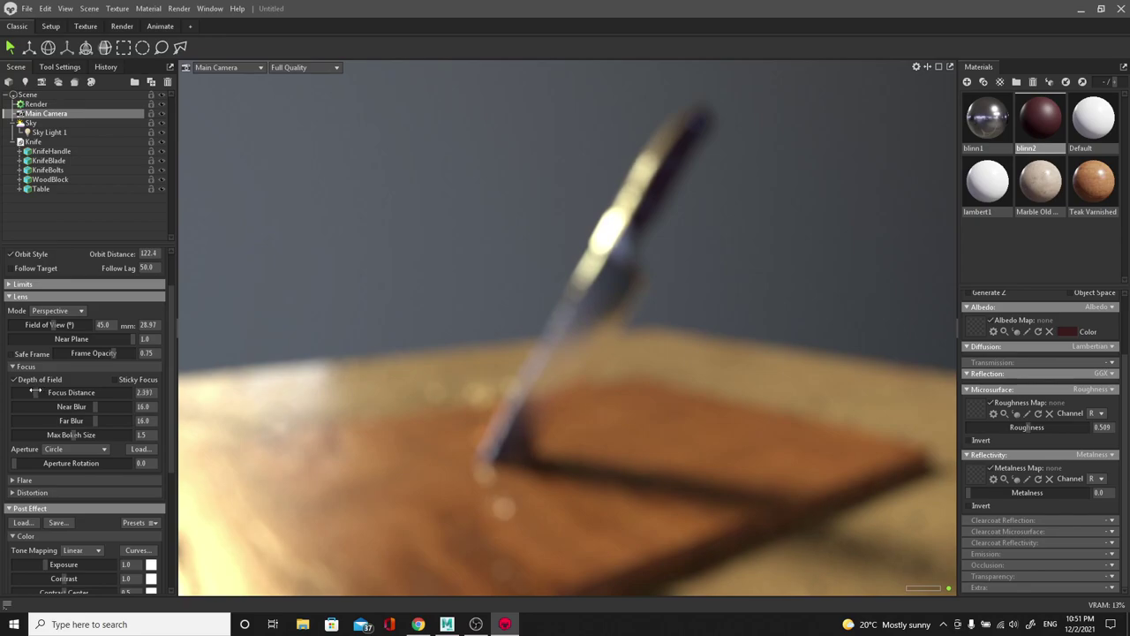
pyautogui.moveTo(39, 395)
pyautogui.mouseDown()
pyautogui.moveTo(66, 392)
pyautogui.moveTo(49, 401)
pyautogui.mouseUp()
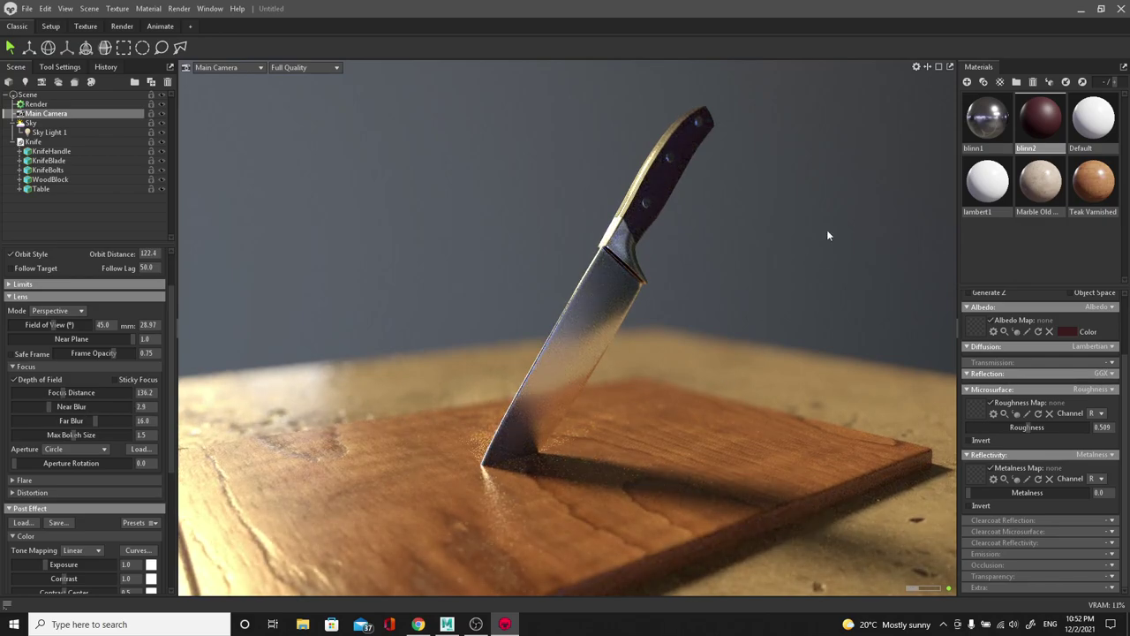
# Try the Adv. Metalness reflectivity mode on the blinn1 blade material and switch it back to Metalness.
pyautogui.click(988, 119)
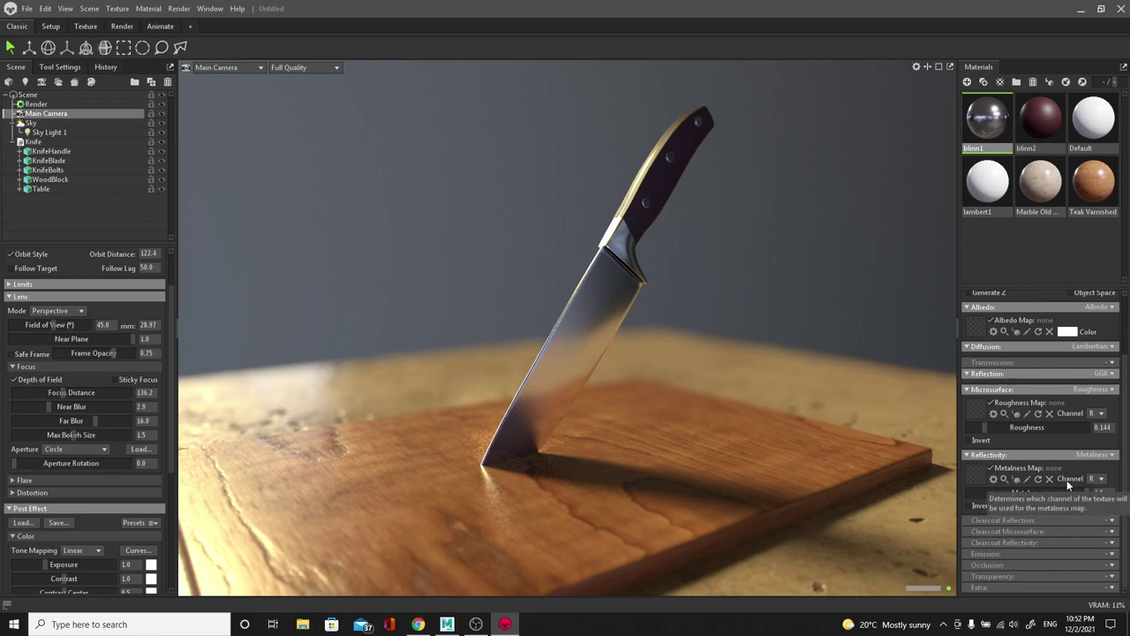
pyautogui.click(1106, 455)
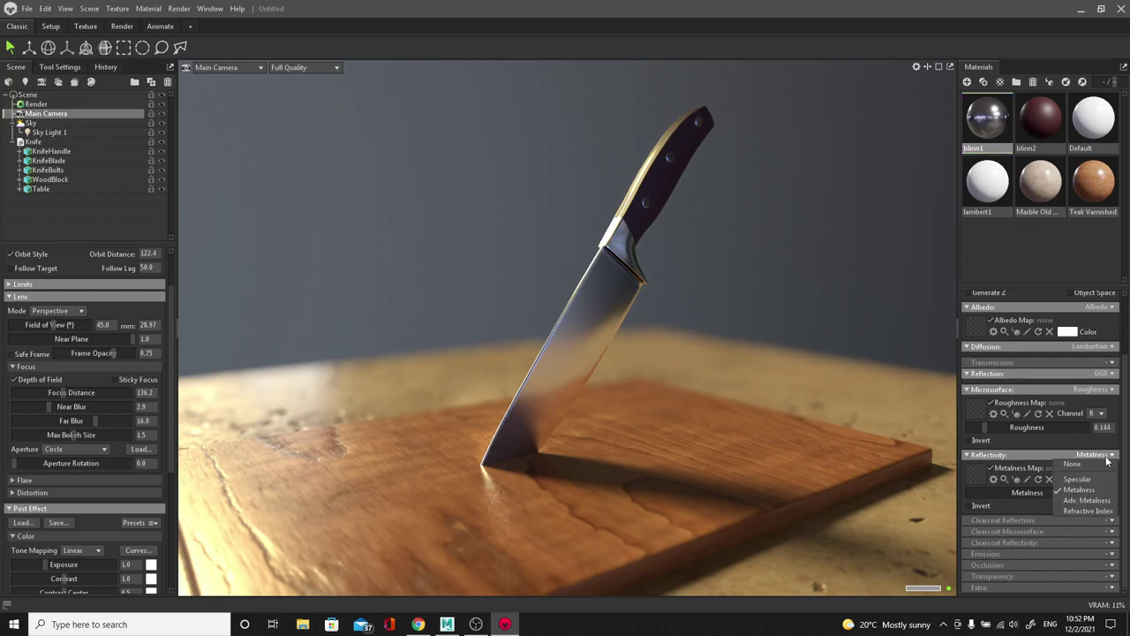
pyautogui.click(1091, 501)
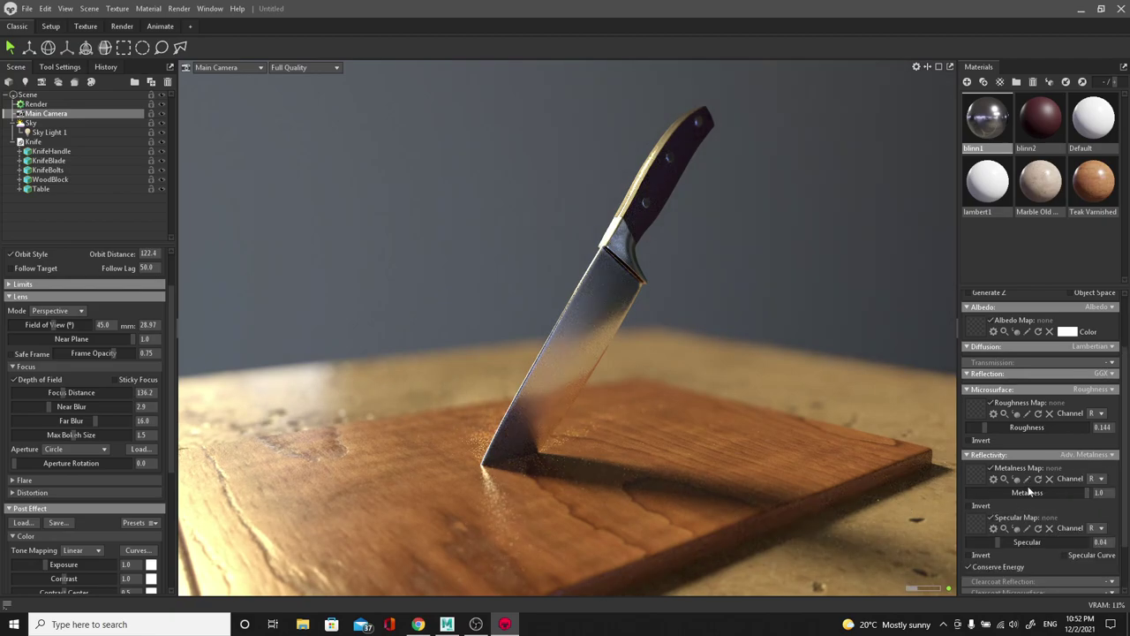
pyautogui.click(1086, 455)
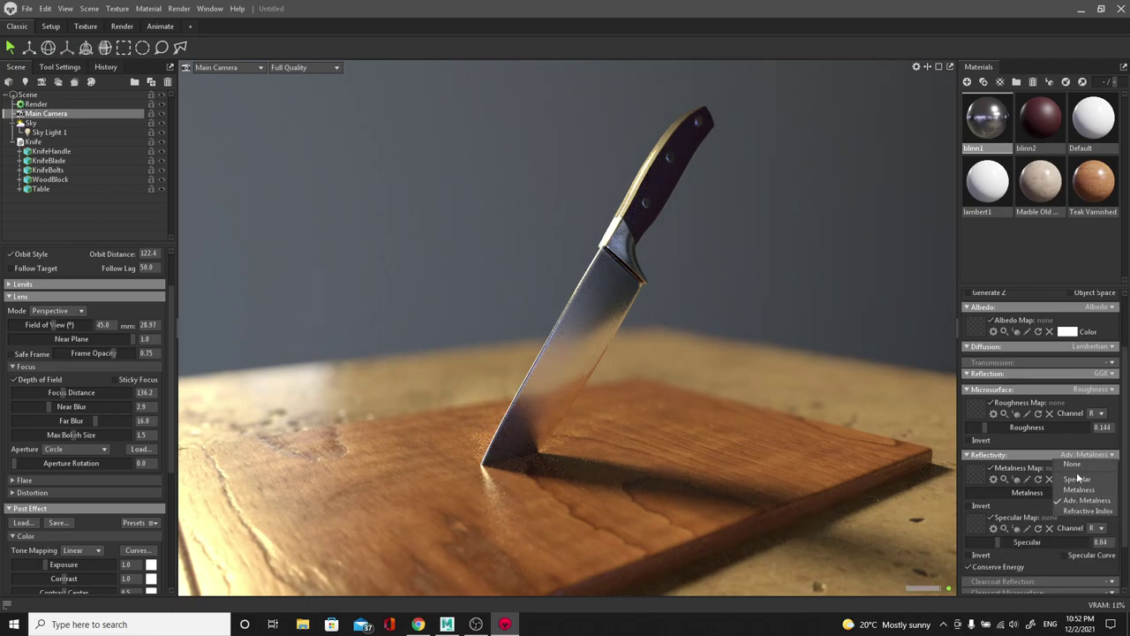
pyautogui.click(1086, 485)
# Change the blinn1 material's reflection to Anisotropic with anisotropy 0.807 and anisotropy direction 159.5.
pyautogui.click(1106, 375)
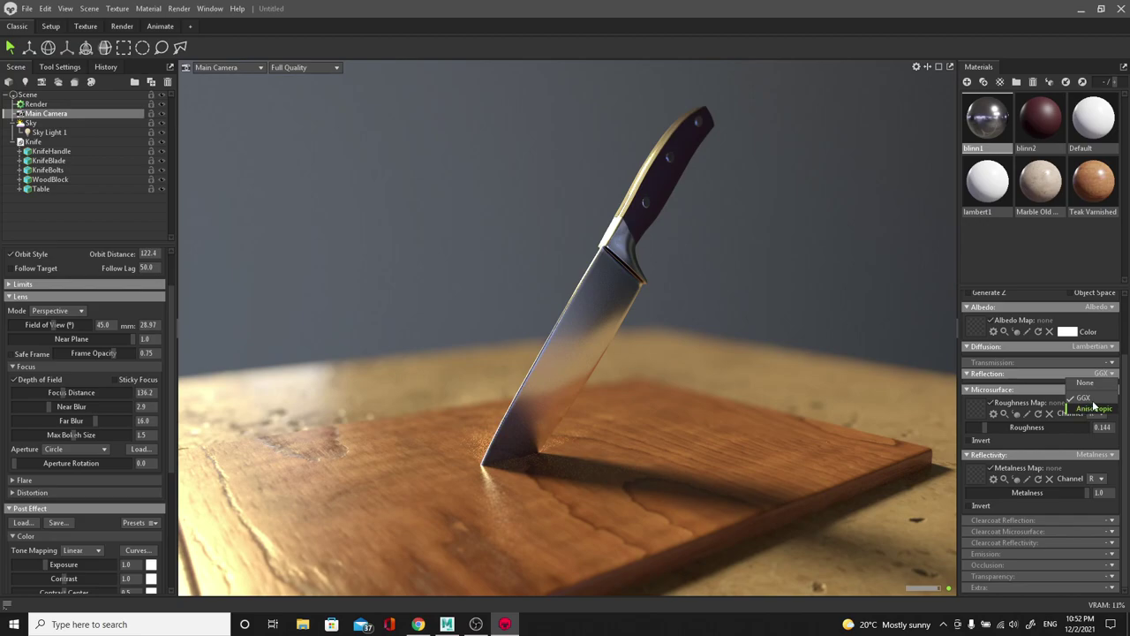
pyautogui.click(1088, 410)
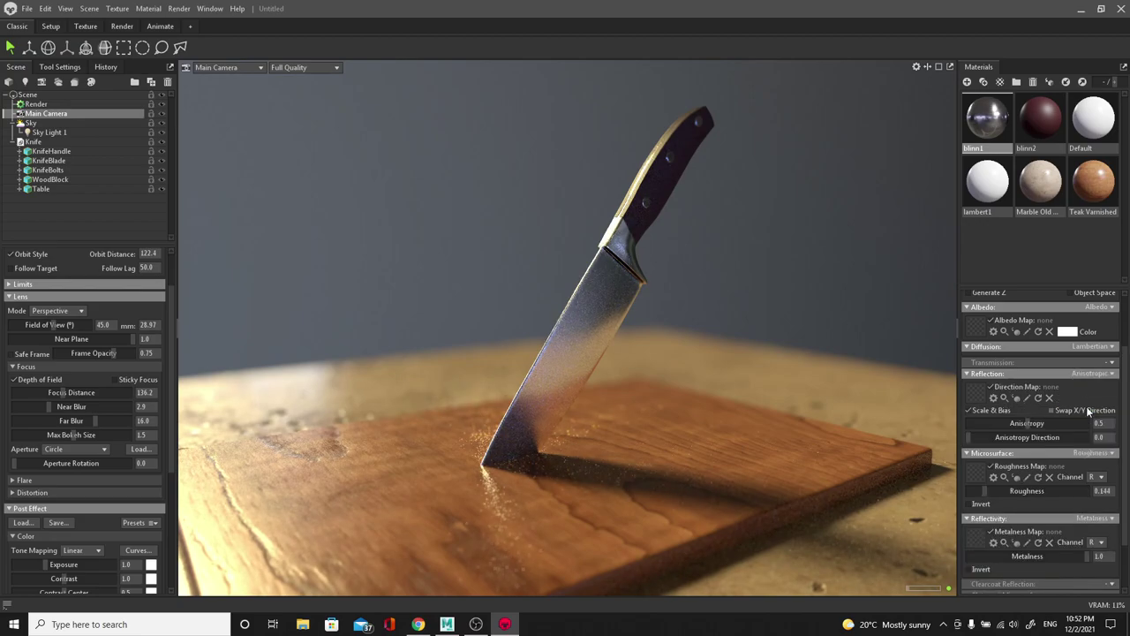
pyautogui.click(1015, 437)
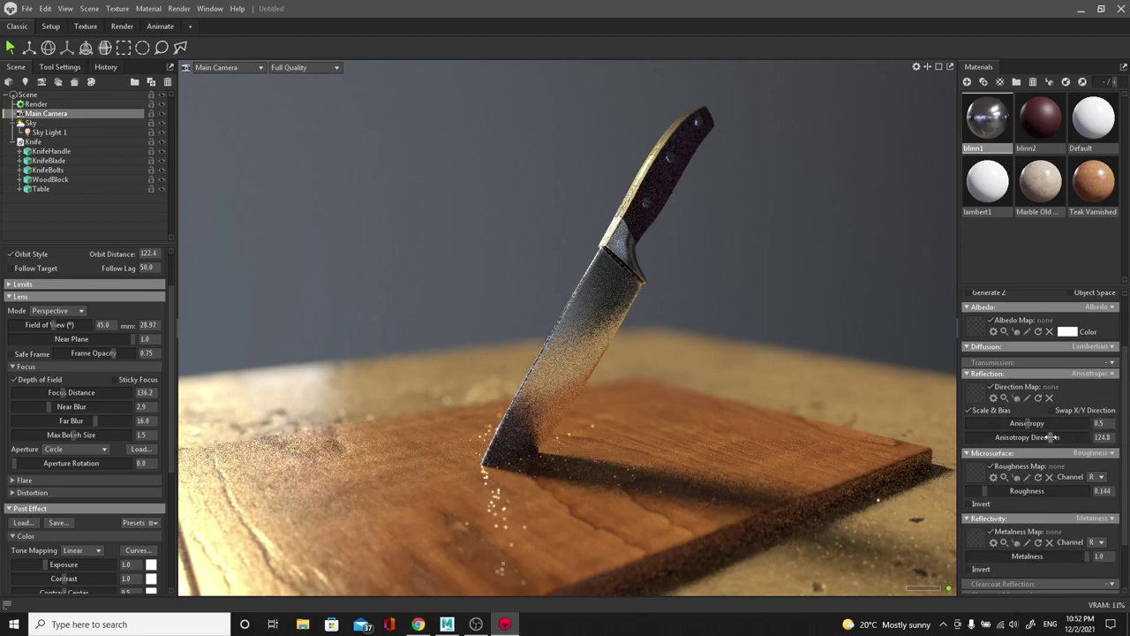
pyautogui.moveTo(1016, 437); pyautogui.dragTo(1100, 423)
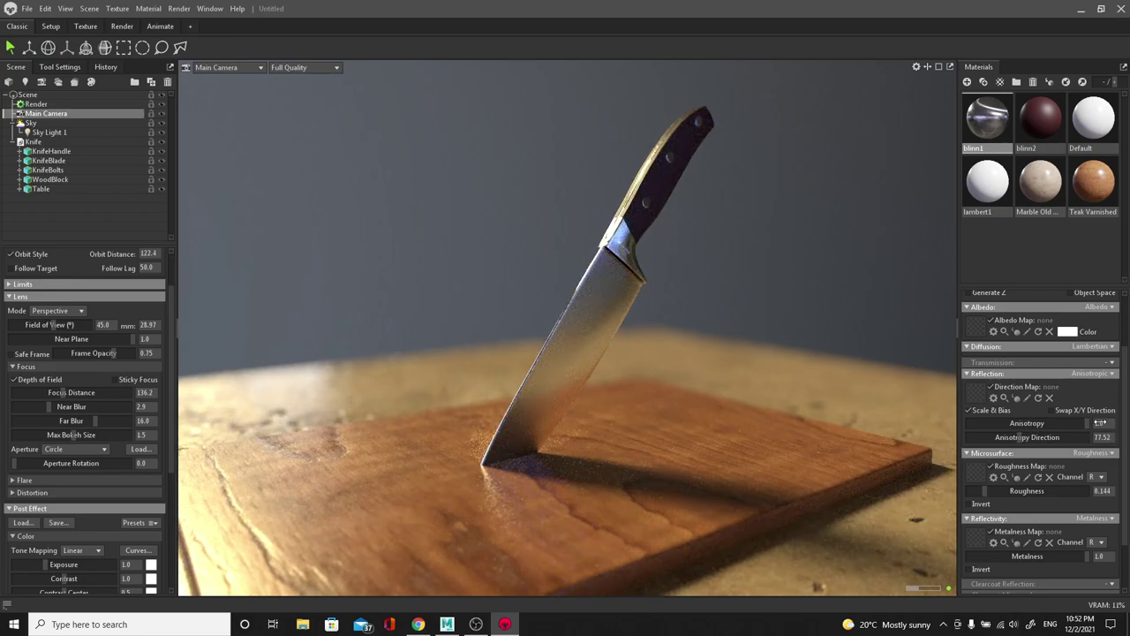
pyautogui.moveTo(1019, 437); pyautogui.dragTo(1065, 425)
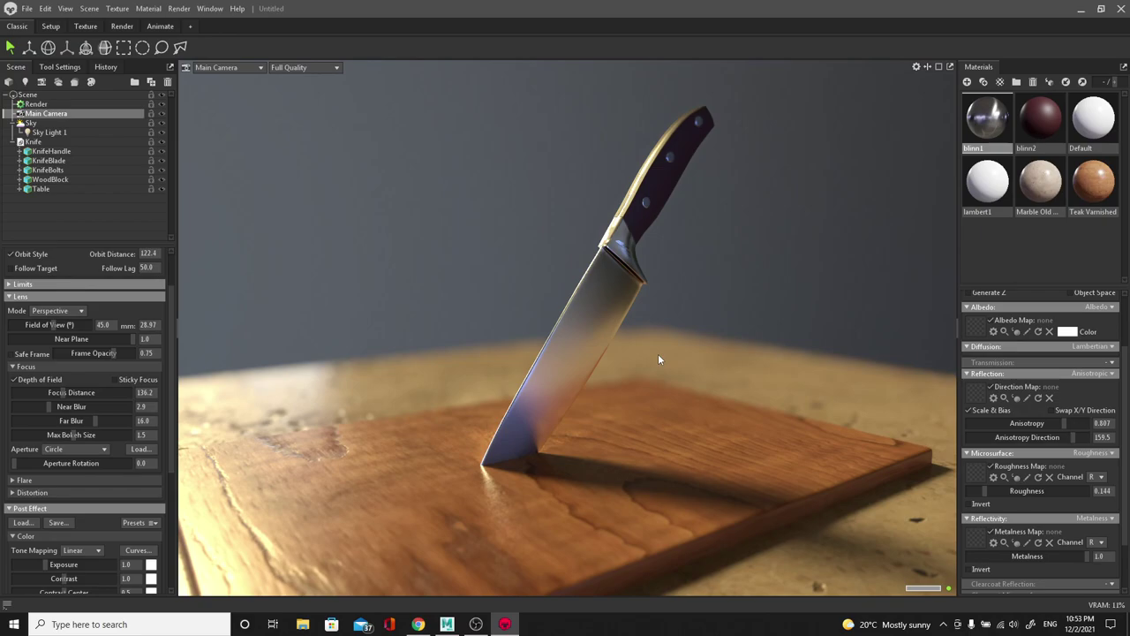
pyautogui.click(447, 624)
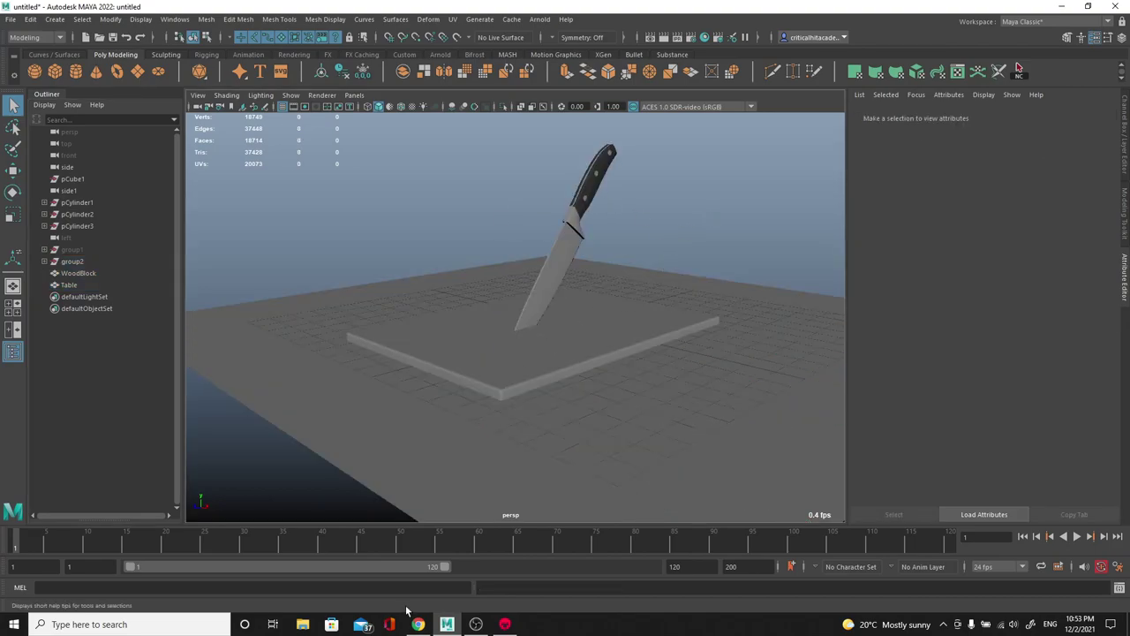
pyautogui.click(506, 624)
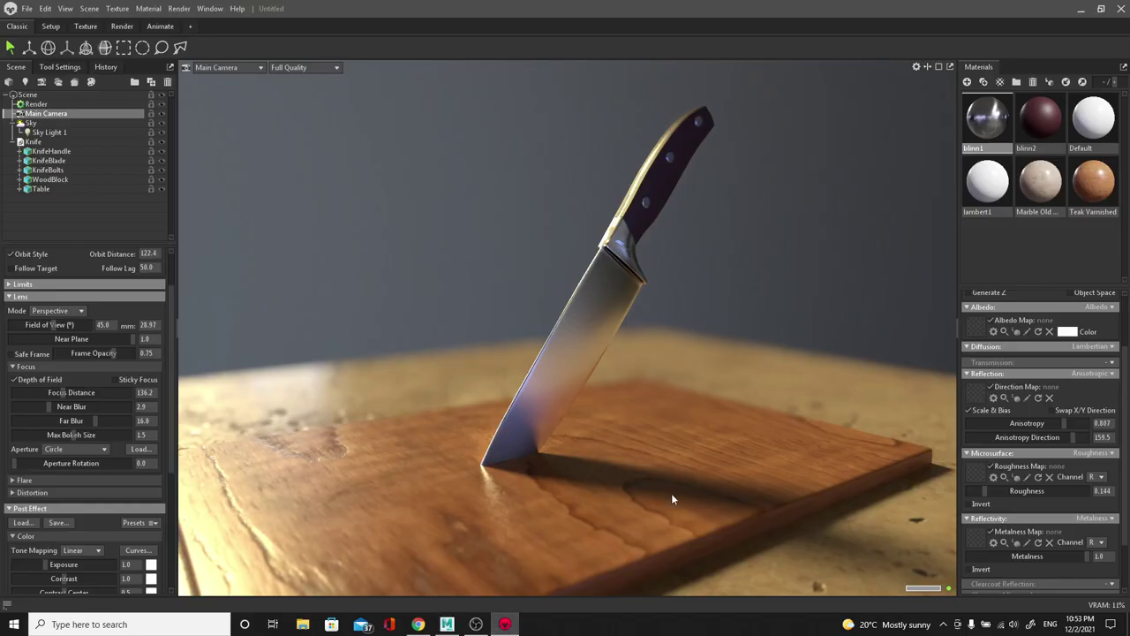